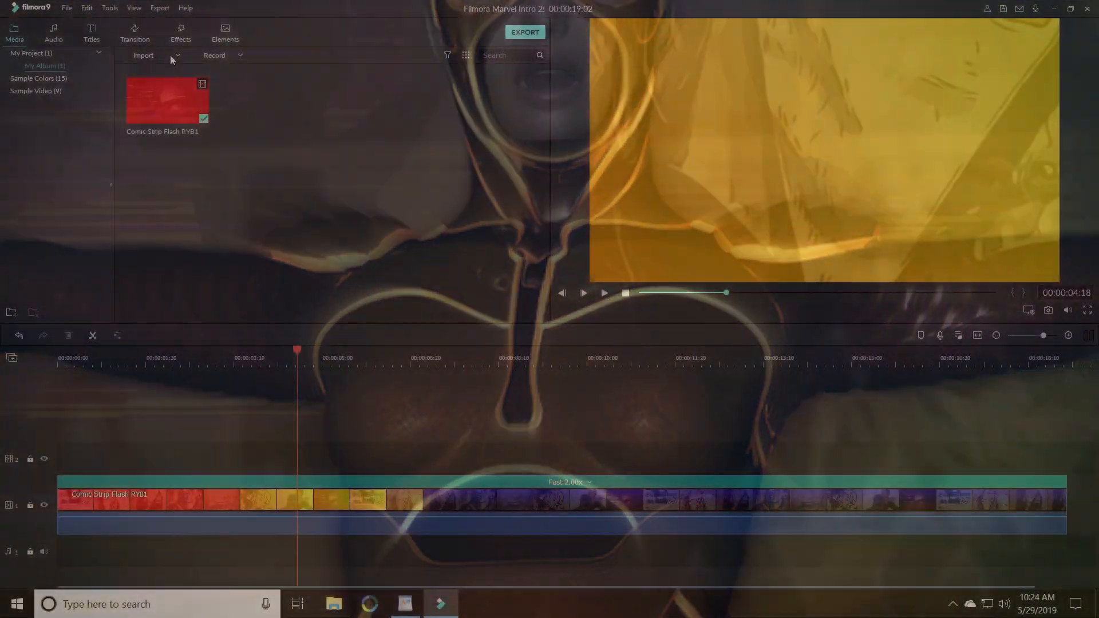
- Import the Marvel Text Overlay video and place it on video track 2 above the comic strip clip, starting about 2 seconds in
{"action": "left_click", "coordinate": [171, 55]}
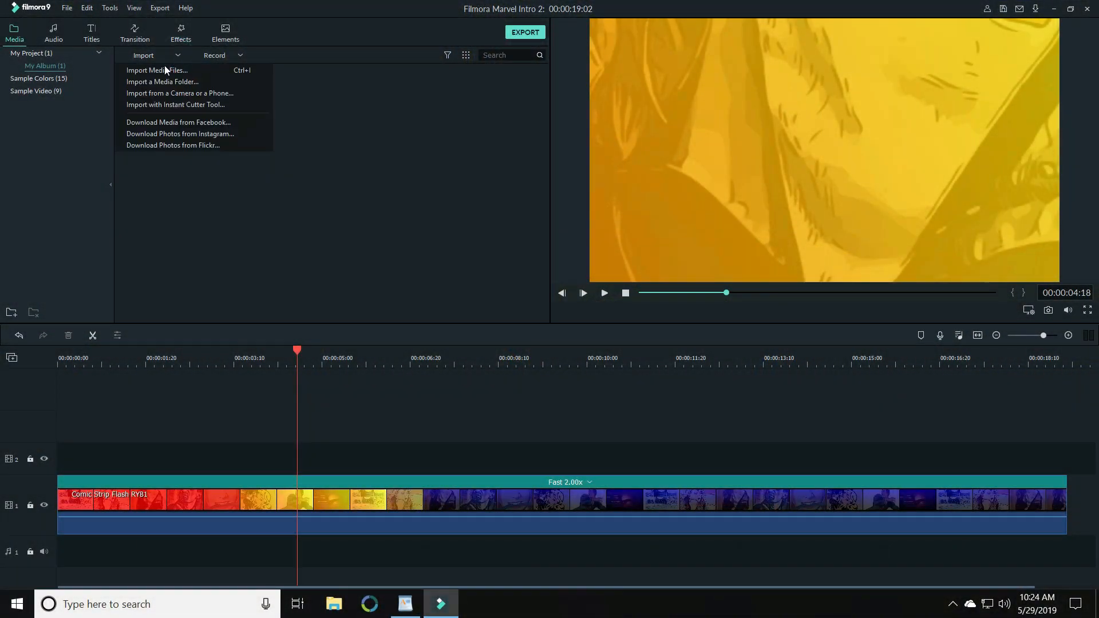
{"action": "left_click", "coordinate": [165, 68]}
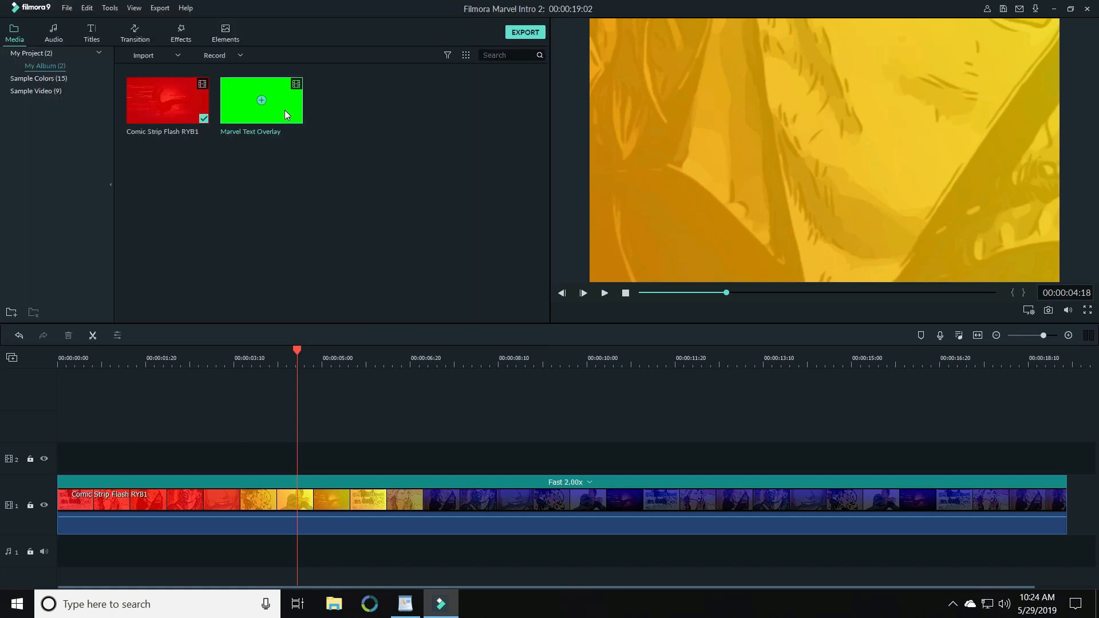
{"action": "left_click_drag", "start_coordinate": [284, 110], "coordinate": [167, 461]}
- Play back the Marvel Text Overlay clip from about 2 seconds to review its character captions, pausing on the second one
{"action": "left_click", "coordinate": [172, 362]}
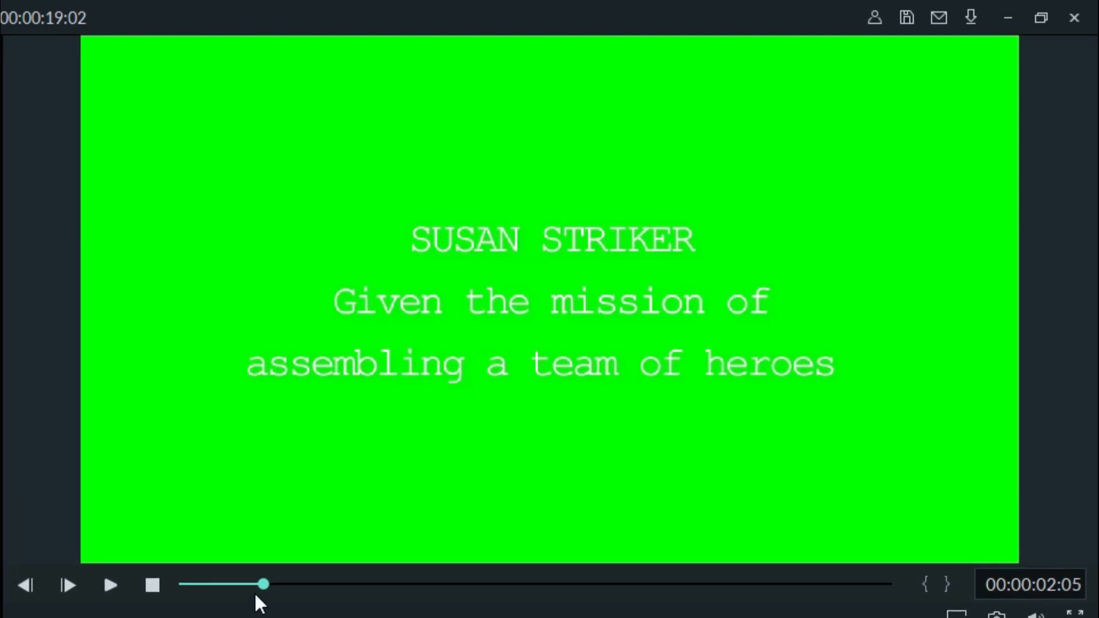
{"action": "left_click", "coordinate": [109, 584]}
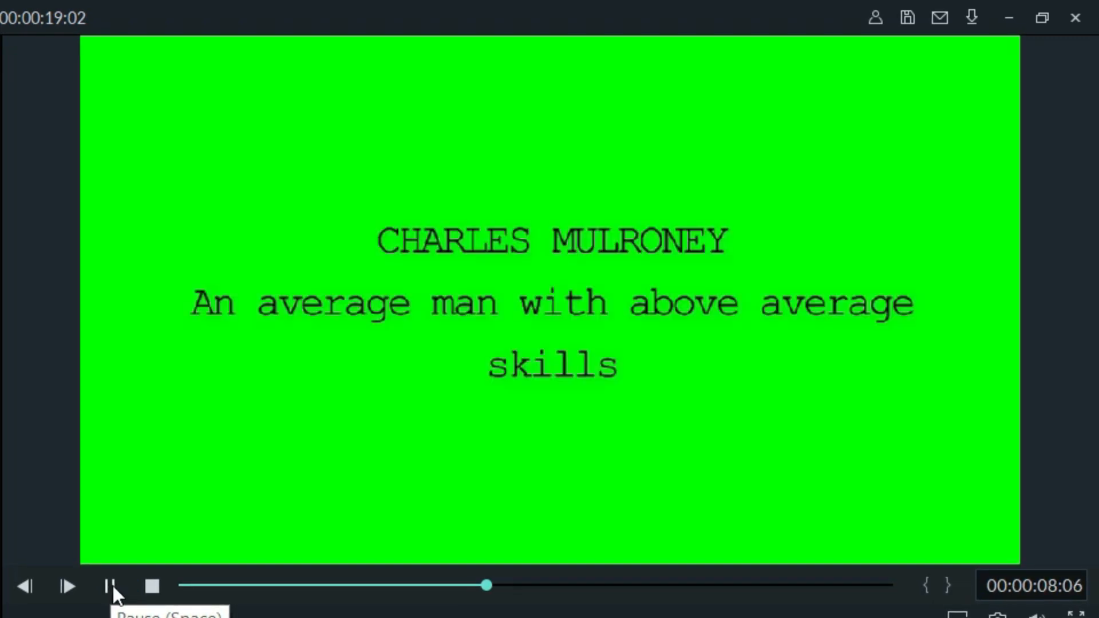
{"action": "left_click", "coordinate": [111, 586]}
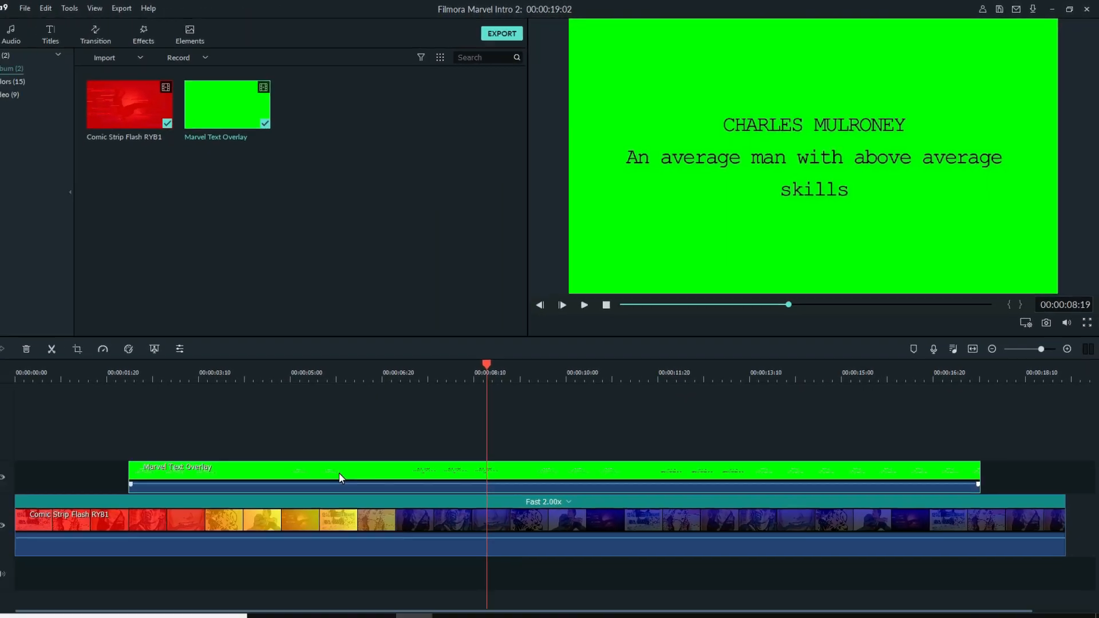
- Replace the timeline clips with the Green sample colour at the start of video track 1, extended to 00:00:20:05
{"action": "right_click", "coordinate": [339, 473]}
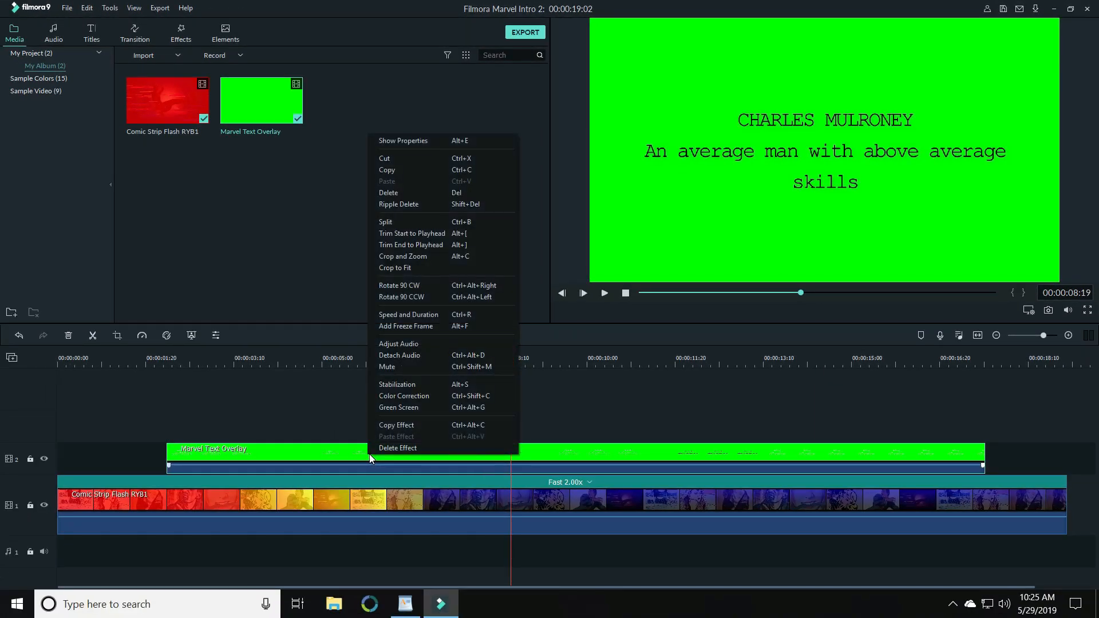
{"action": "key", "text": "Delete"}
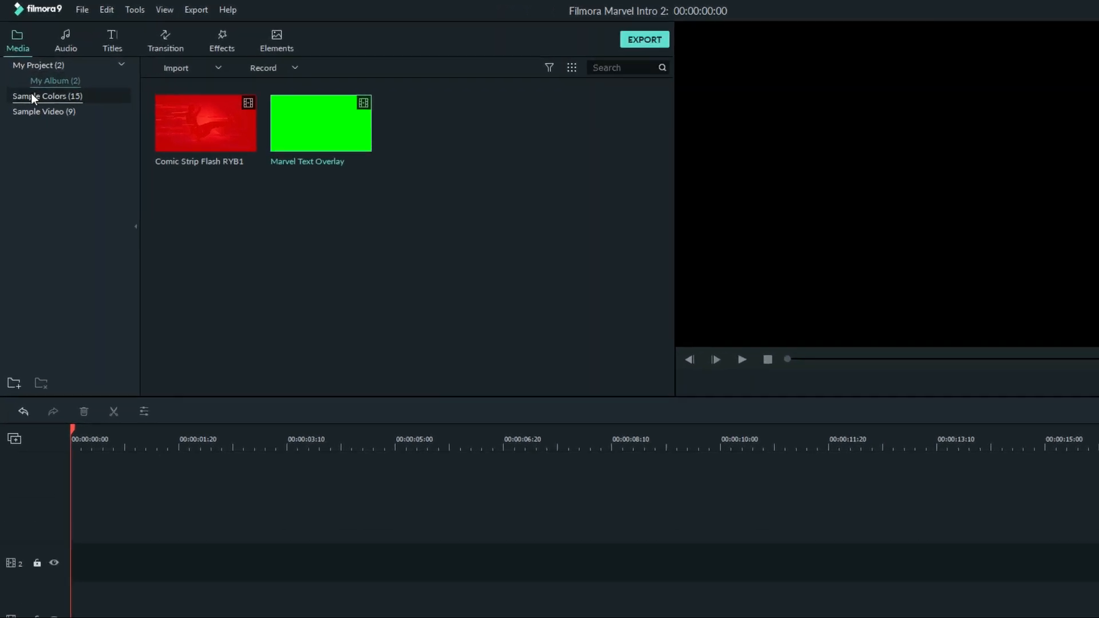
{"action": "left_click", "coordinate": [31, 78]}
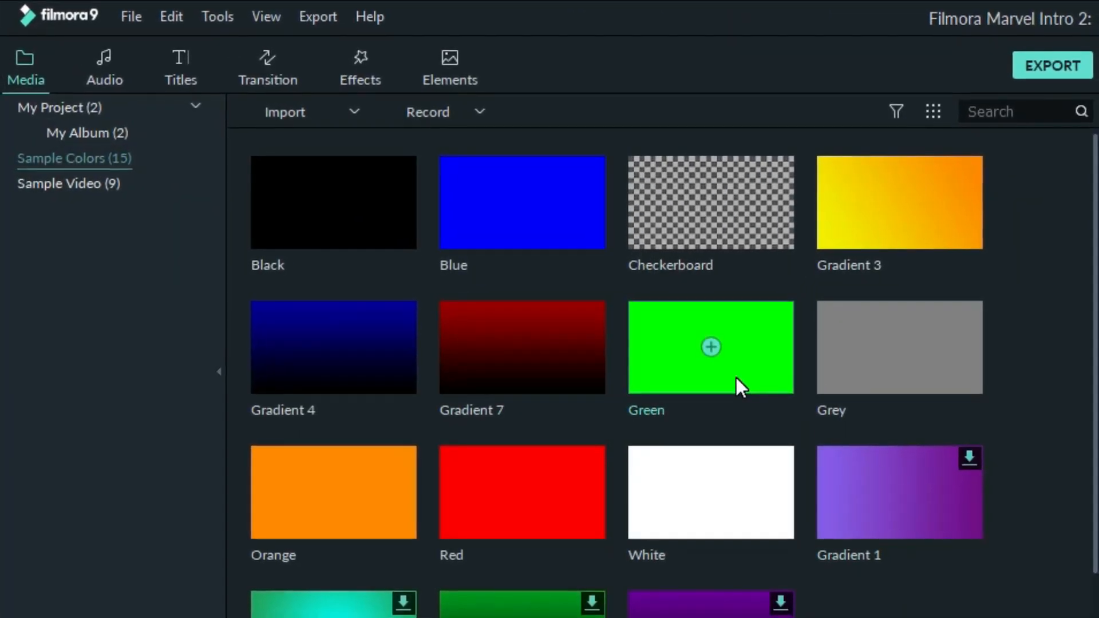
{"action": "left_click_drag", "start_coordinate": [738, 389], "coordinate": [52, 545]}
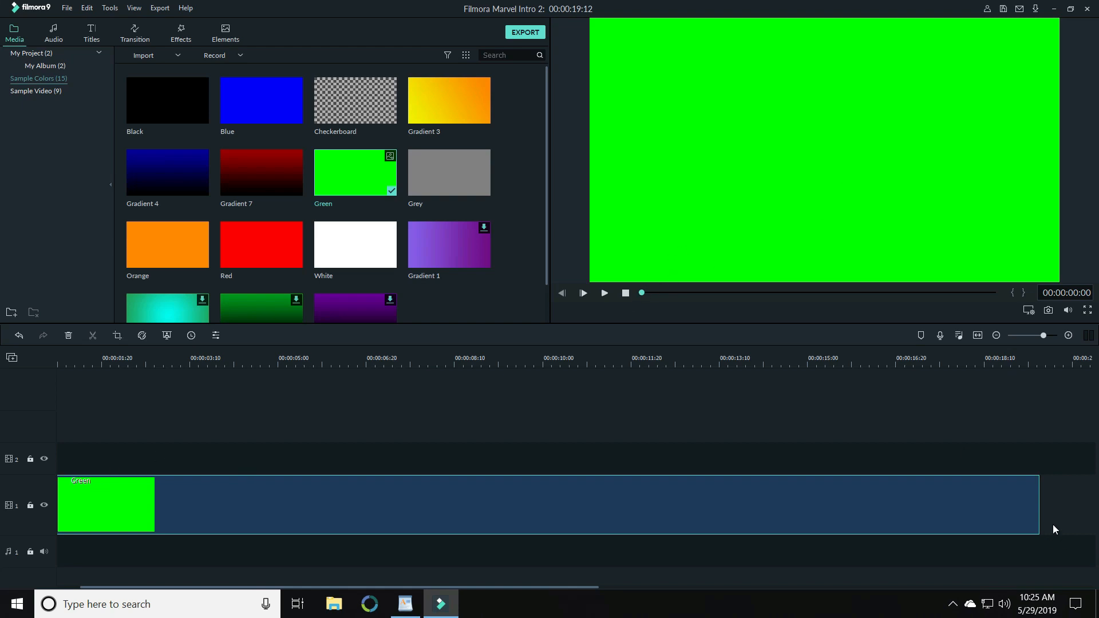
{"action": "left_click_drag", "start_coordinate": [1040, 508], "coordinate": [1080, 505]}
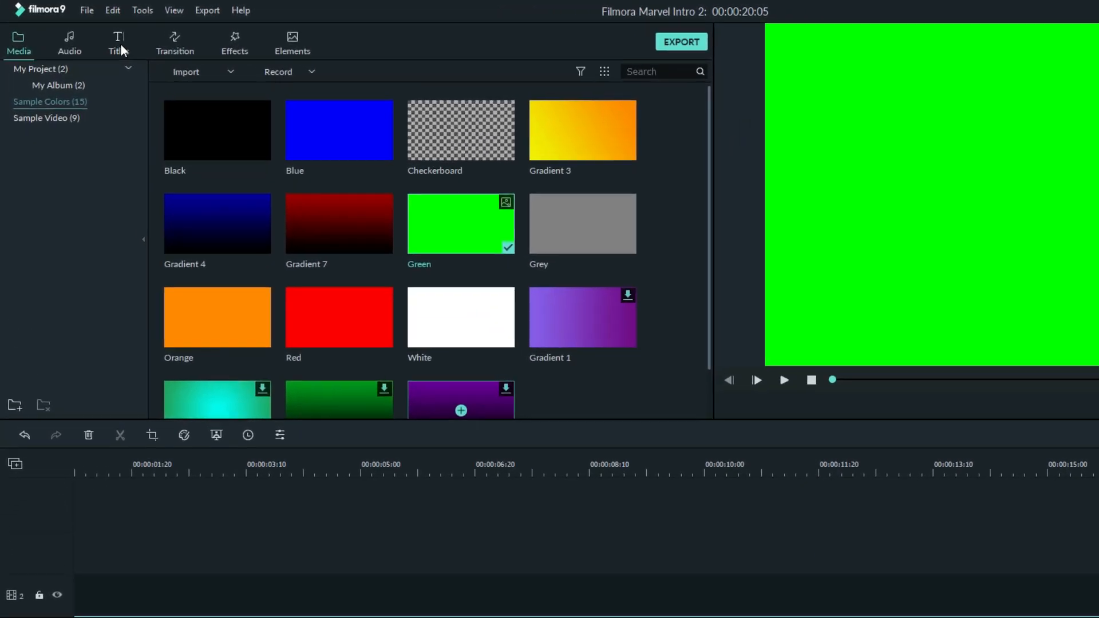
- Add the Subtitle 2 title at the start of video track 2, above the green clip
{"action": "left_click", "coordinate": [91, 34]}
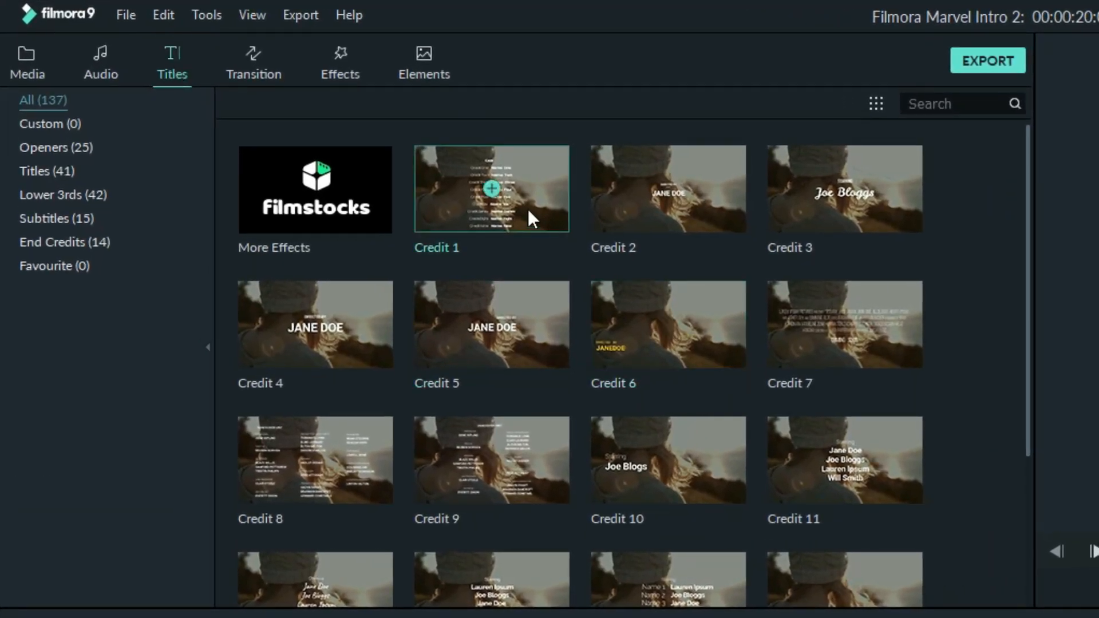
{"action": "scroll", "coordinate": [496, 375], "scroll_direction": "down", "scroll_amount": 4}
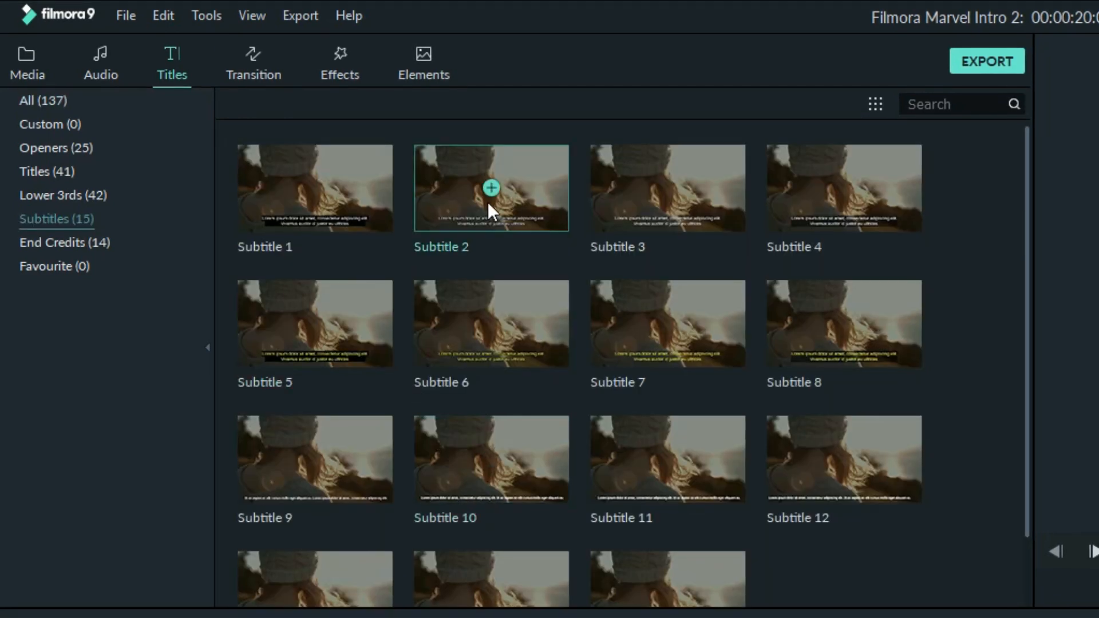
{"action": "left_click_drag", "start_coordinate": [487, 224], "coordinate": [51, 514]}
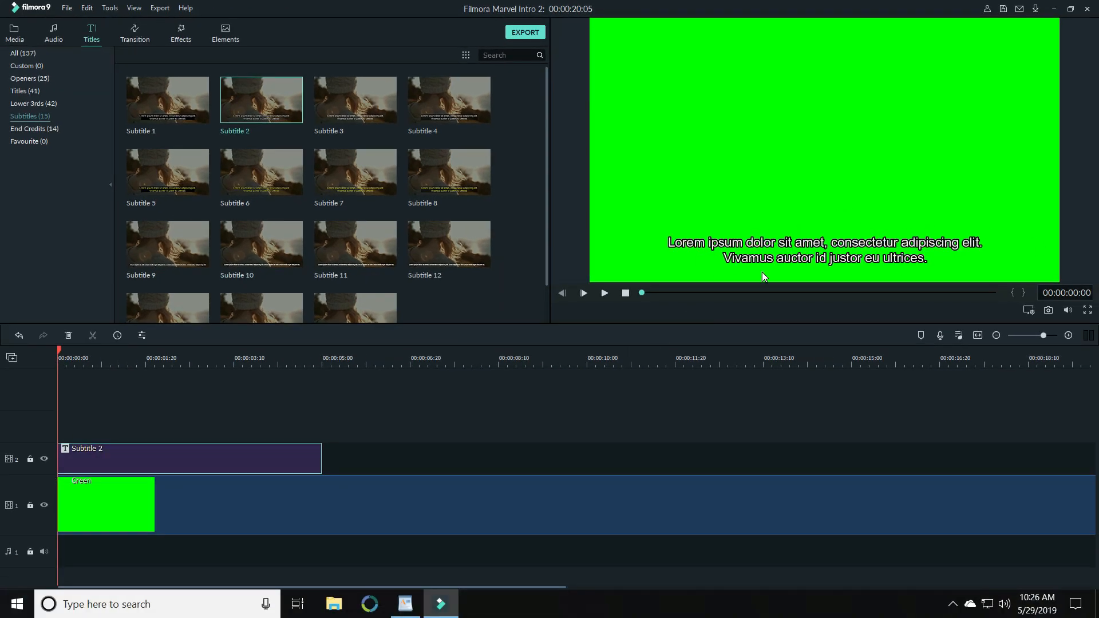
- Replace the subtitle's placeholder text with the character's full name and a second line reading "Given powers at birth for the good of humanity"
{"action": "double_click", "coordinate": [747, 256]}
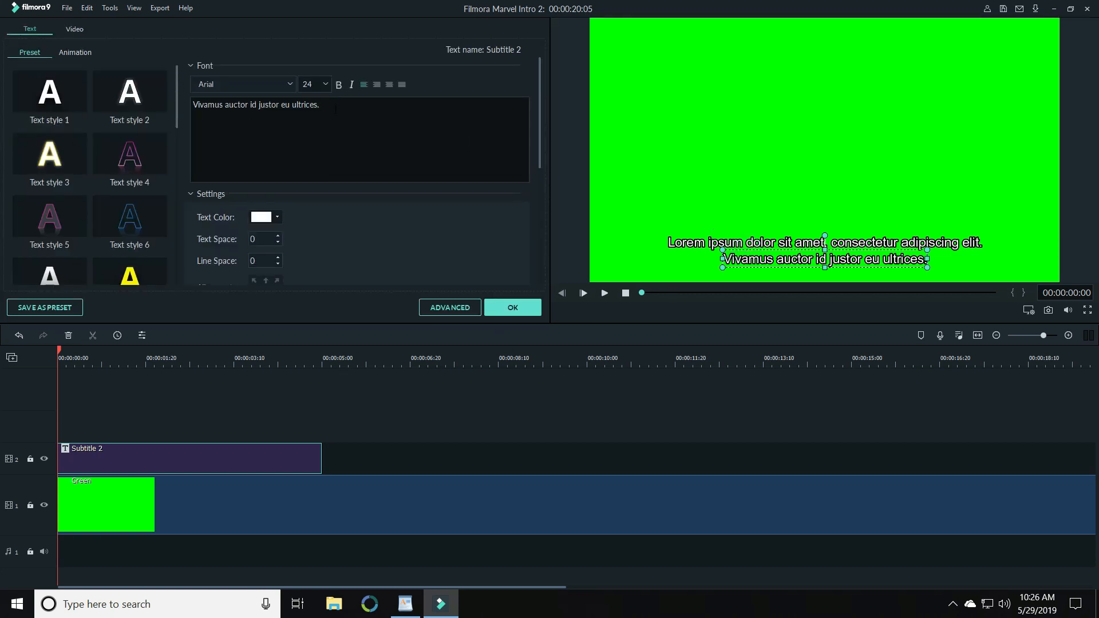
{"action": "key", "text": "ctrl+a"}
{"action": "key", "text": "BackSpace"}
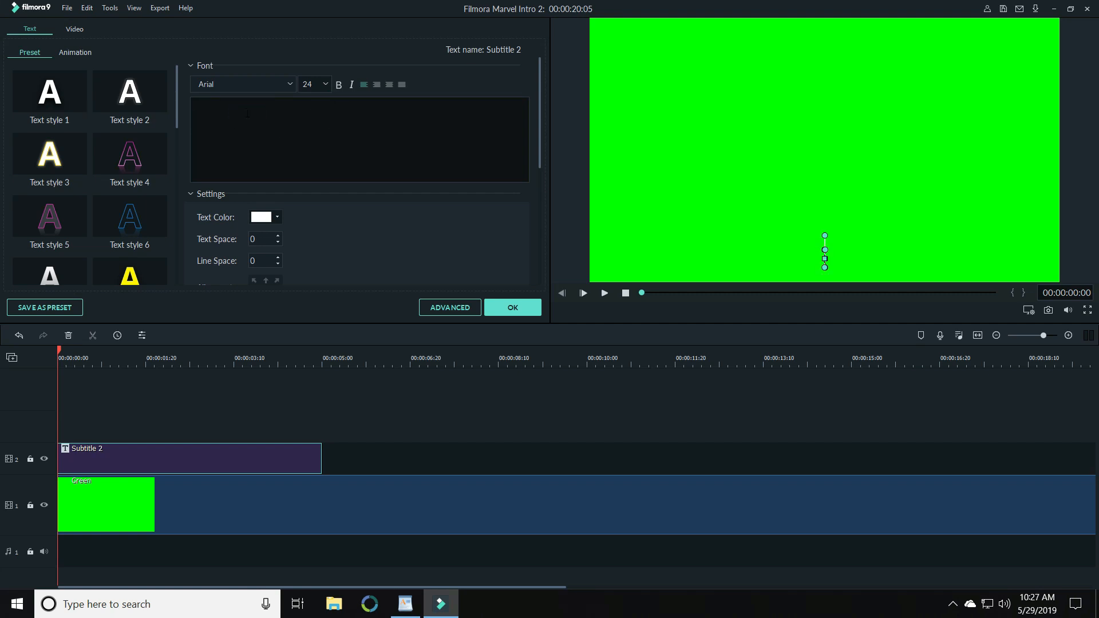
{"action": "type", "text": "Frank St"}
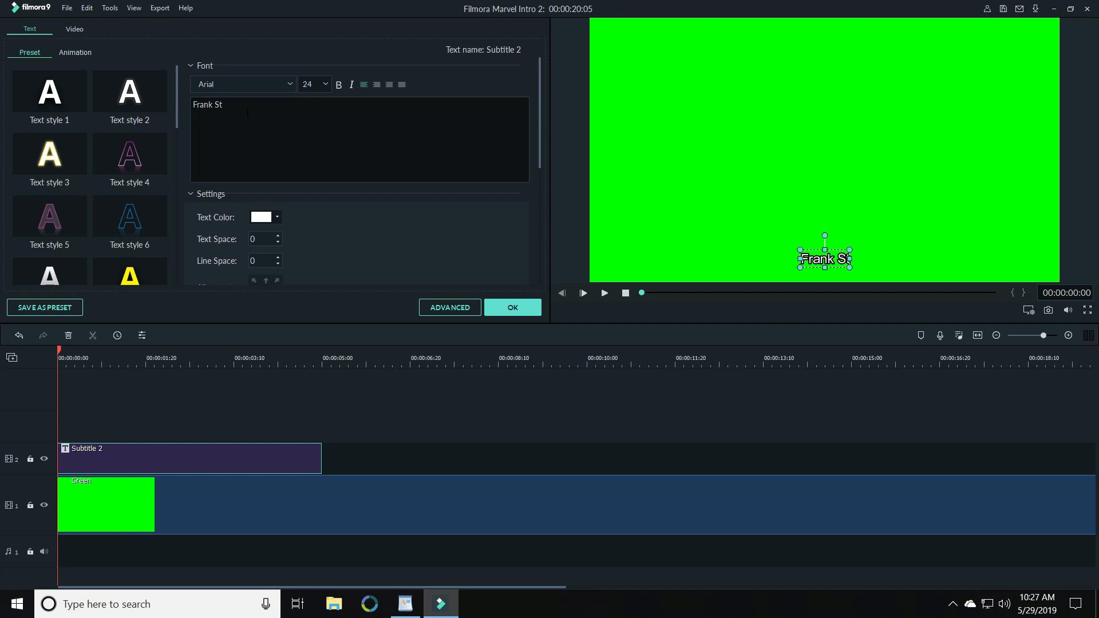
{"action": "type", "text": "earn"}
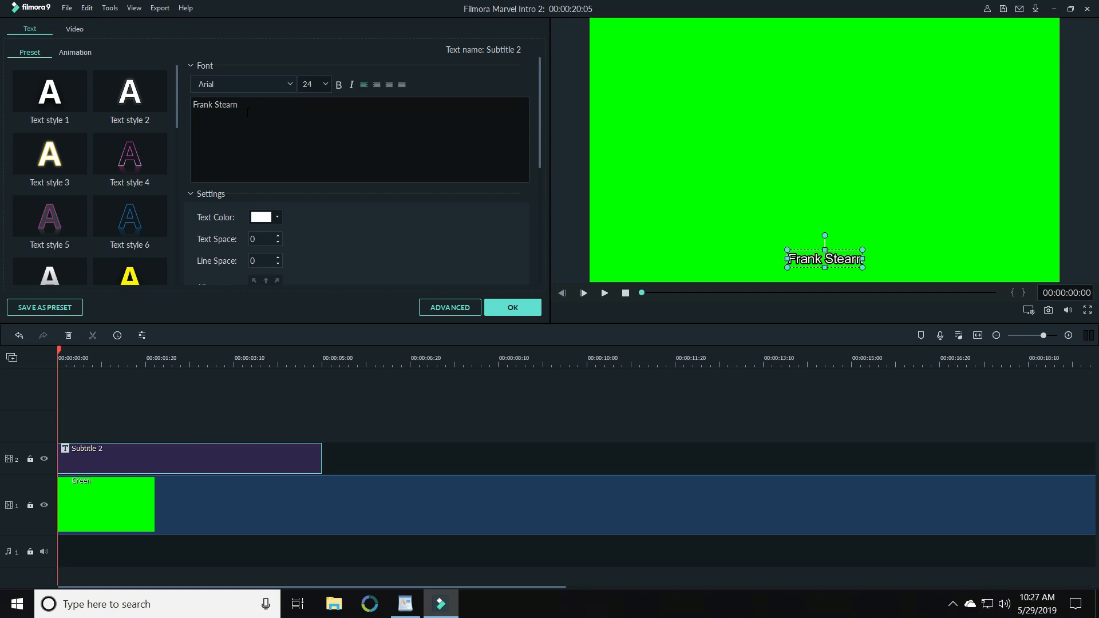
{"action": "key", "text": "Return"}
{"action": "type", "text": "B"}
{"action": "key", "text": "BackSpace"}
{"action": "type", "text": "Gi"}
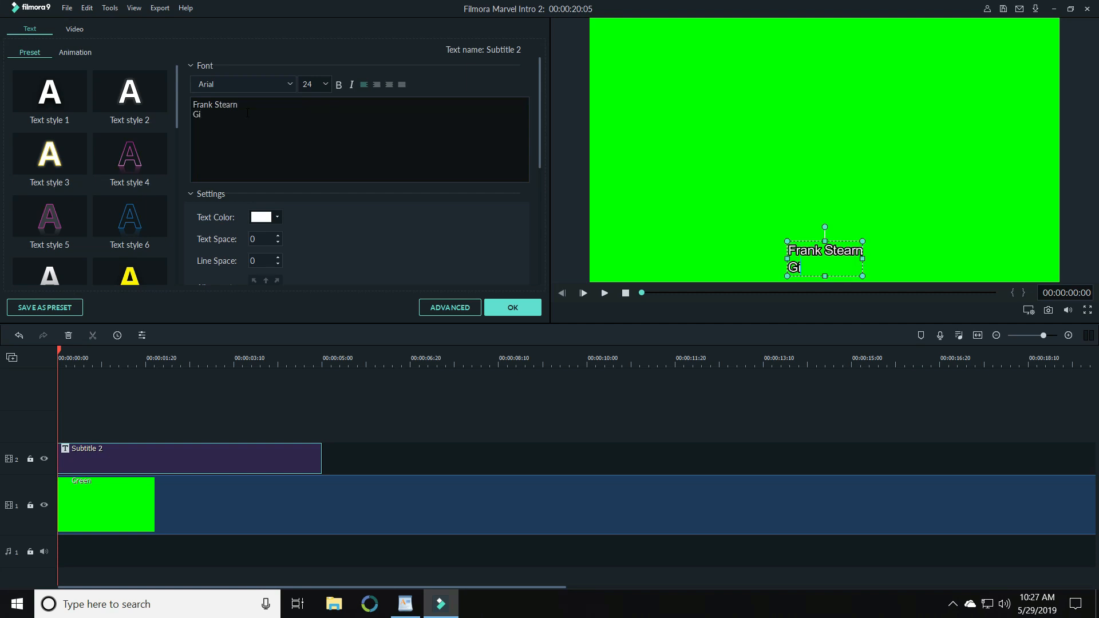
{"action": "type", "text": "ven powers af"}
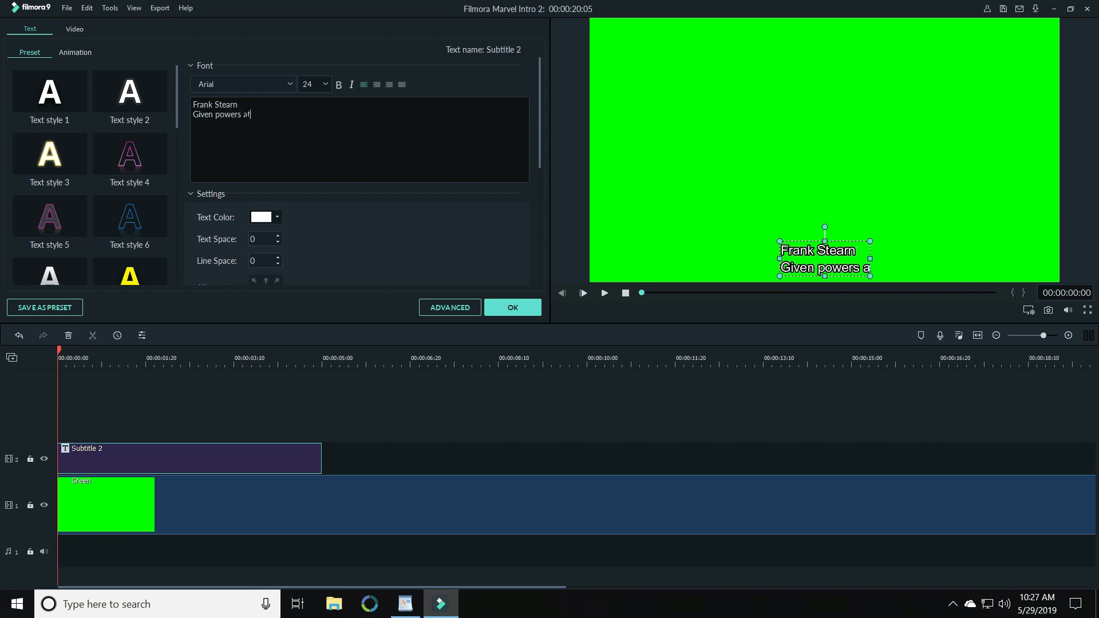
{"action": "type", "text": " birth fo"}
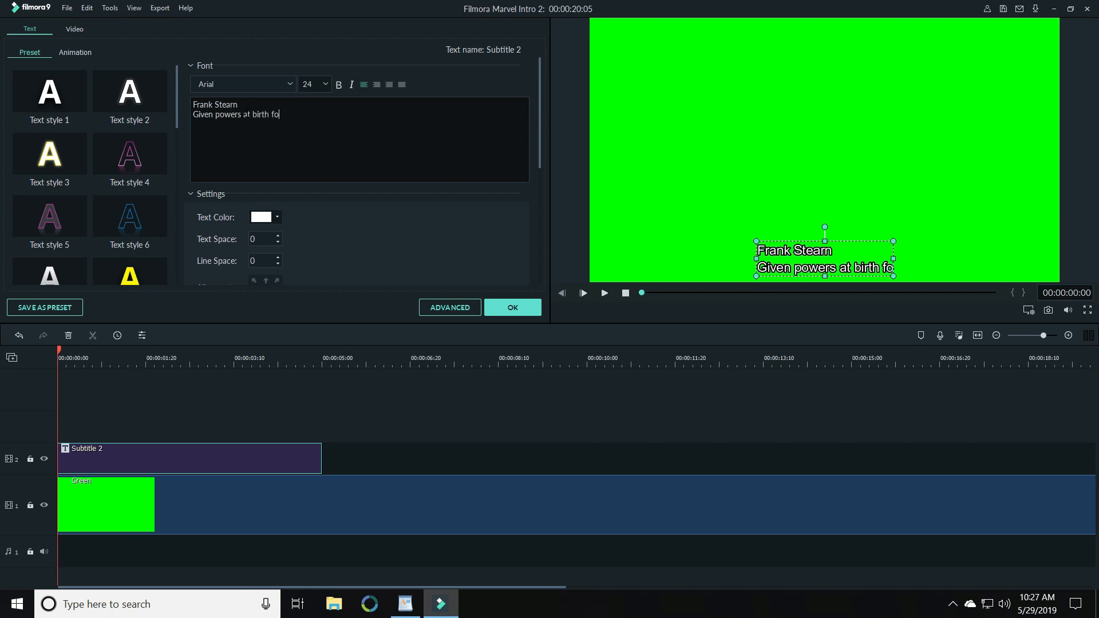
{"action": "type", "text": "r the good of hu"}
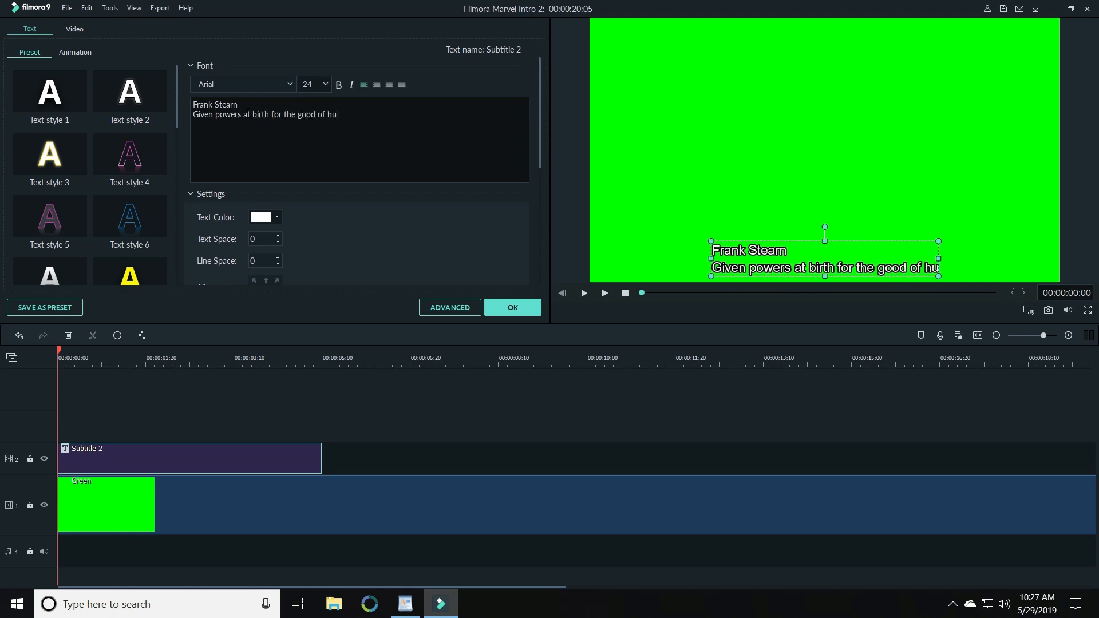
{"action": "type", "text": "manity"}
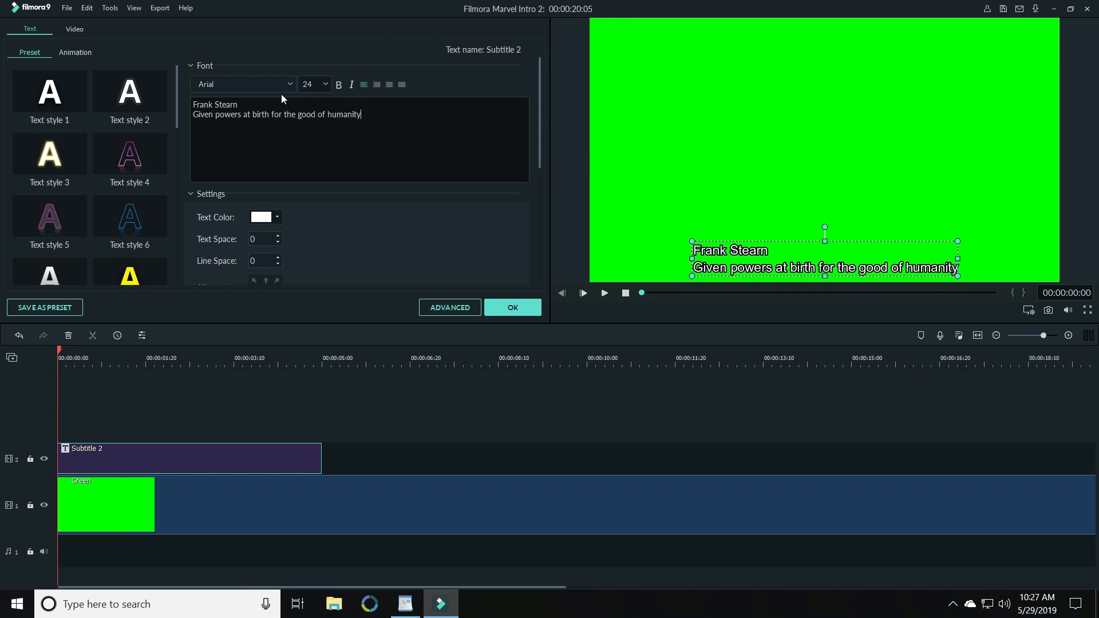
- Centre-align both lines of the subtitle text within its text box
{"action": "key", "text": "ctrl+a"}
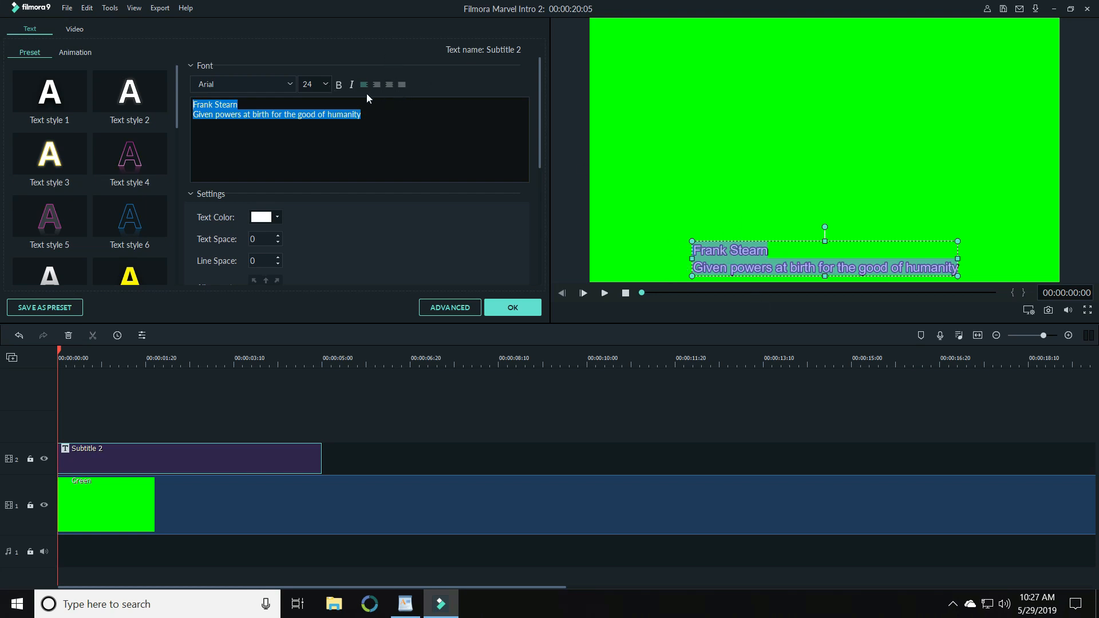
{"action": "left_click", "coordinate": [376, 86]}
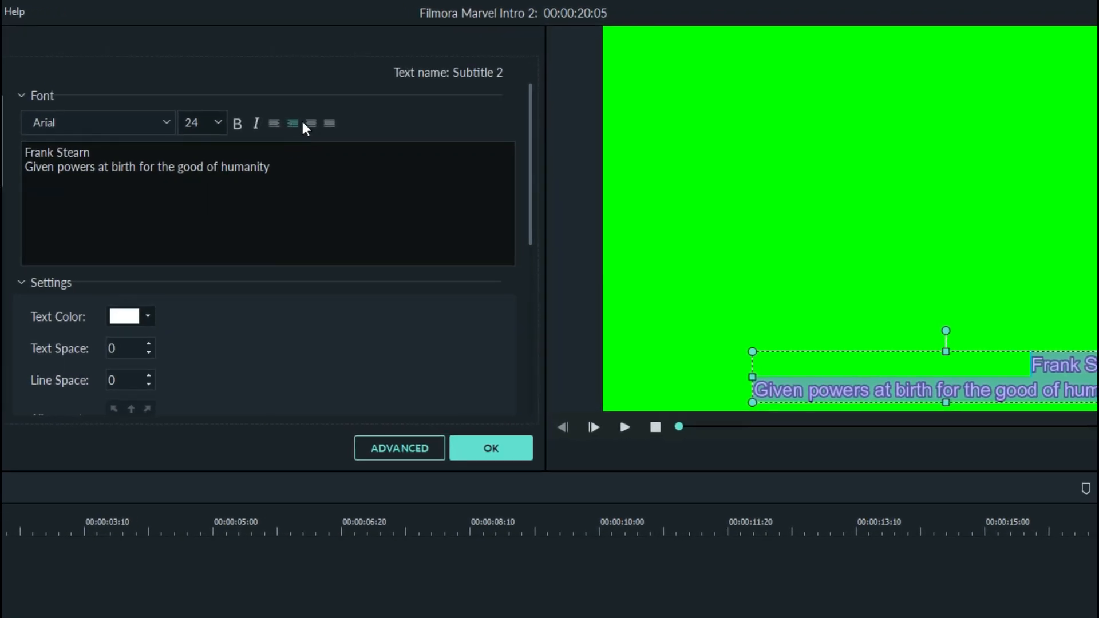
{"action": "left_click", "coordinate": [332, 112]}
{"action": "left_click", "coordinate": [328, 119]}
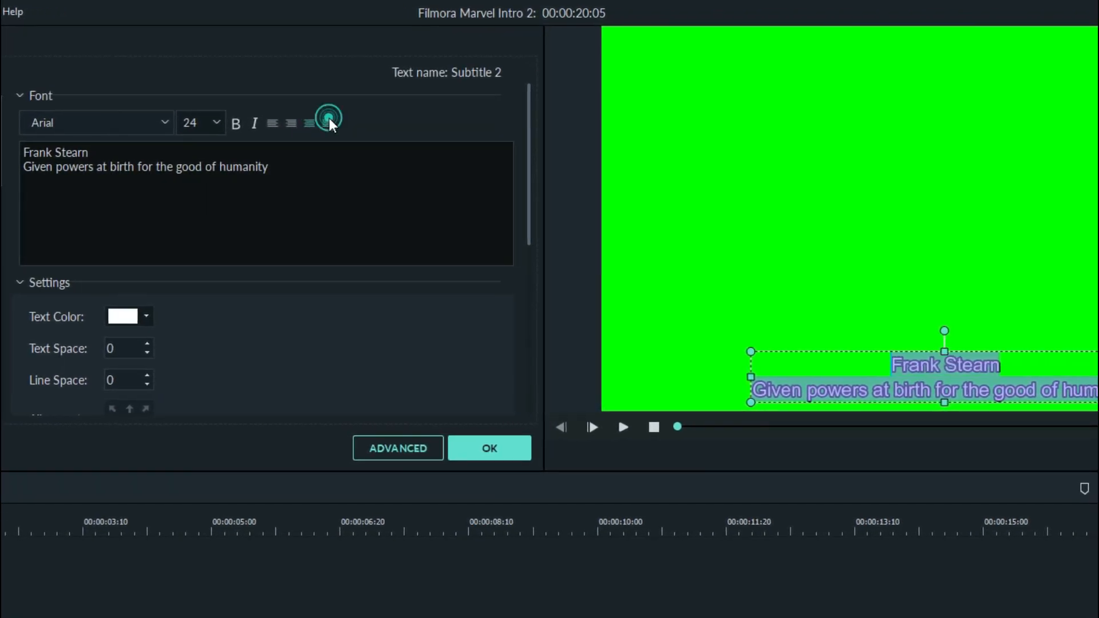
{"action": "left_click", "coordinate": [289, 123]}
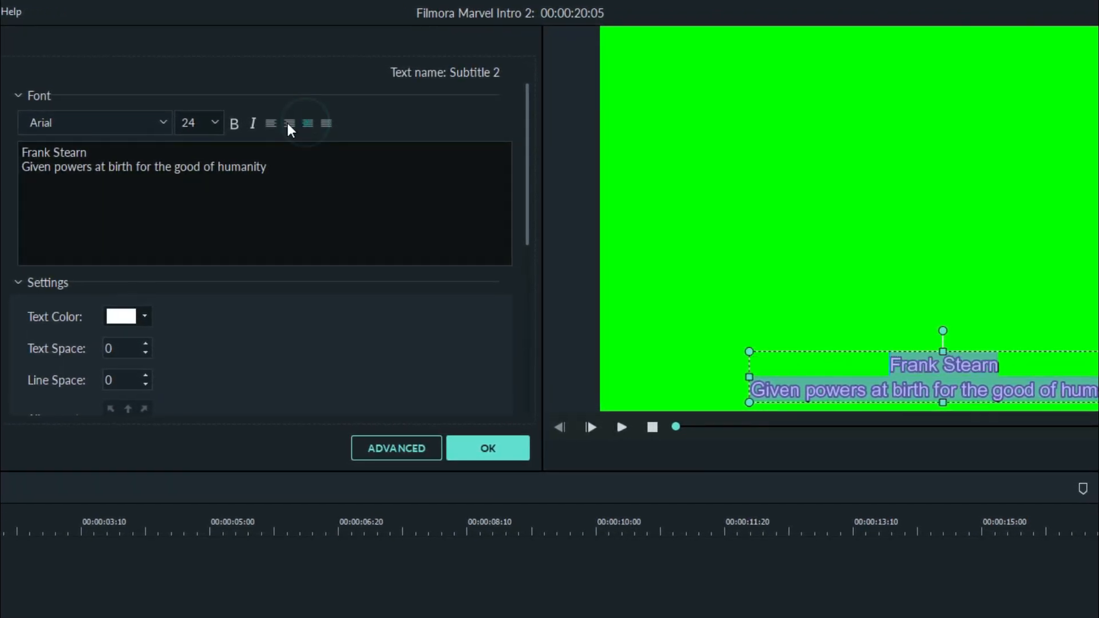
{"action": "left_click", "coordinate": [320, 110]}
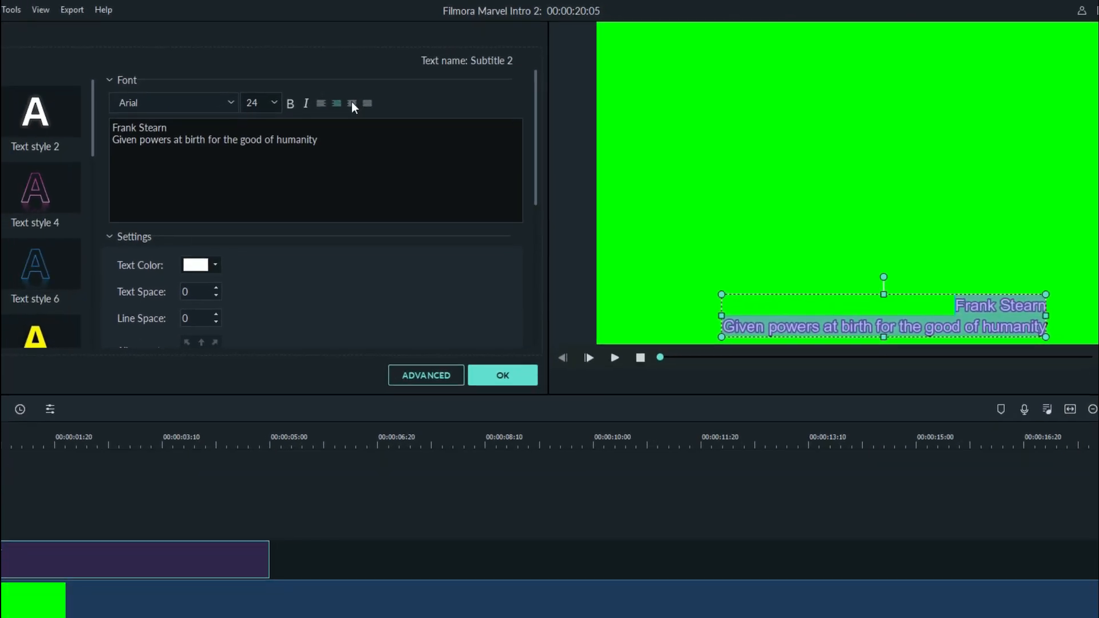
{"action": "left_click", "coordinate": [333, 112]}
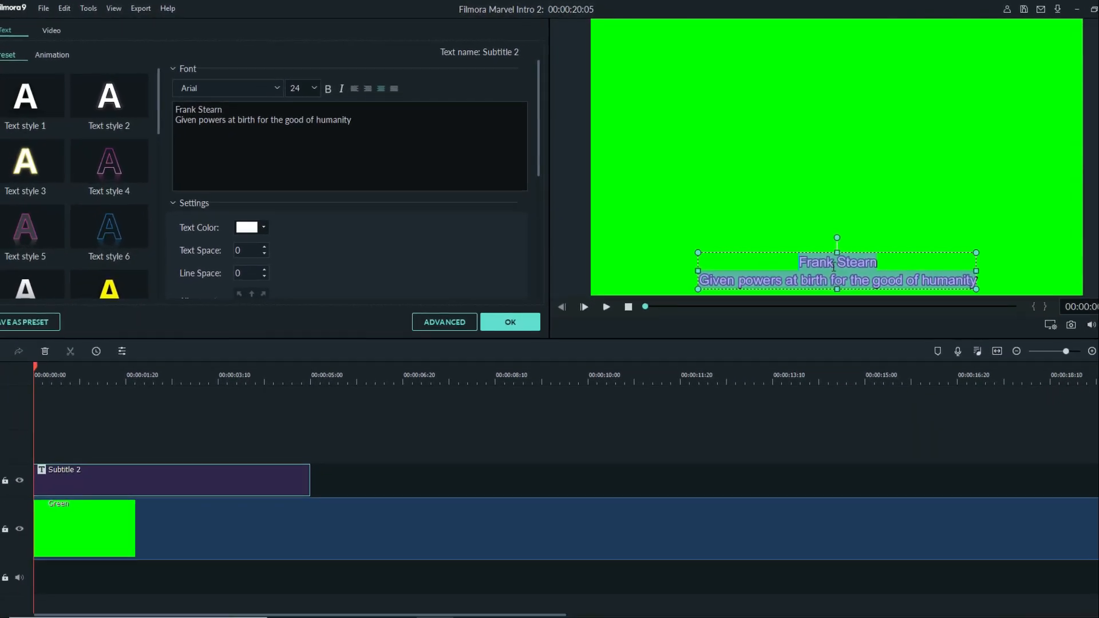
- Set the font size of the character name line to 36, leaving the description line out of the selection
{"action": "left_click", "coordinate": [913, 285]}
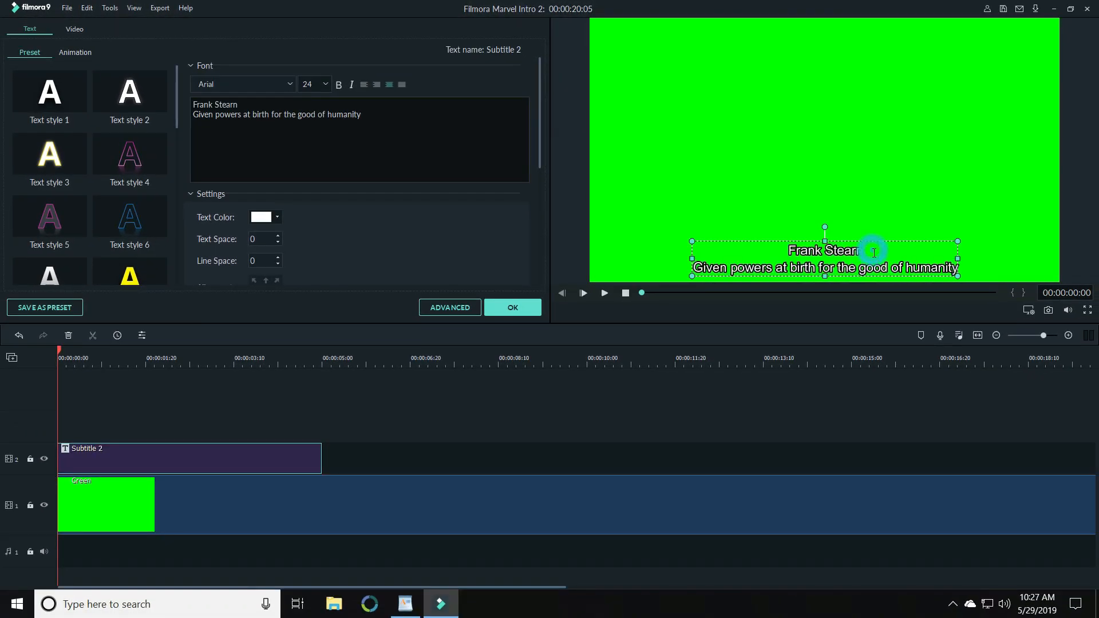
{"action": "left_click_drag", "start_coordinate": [873, 253], "coordinate": [770, 245]}
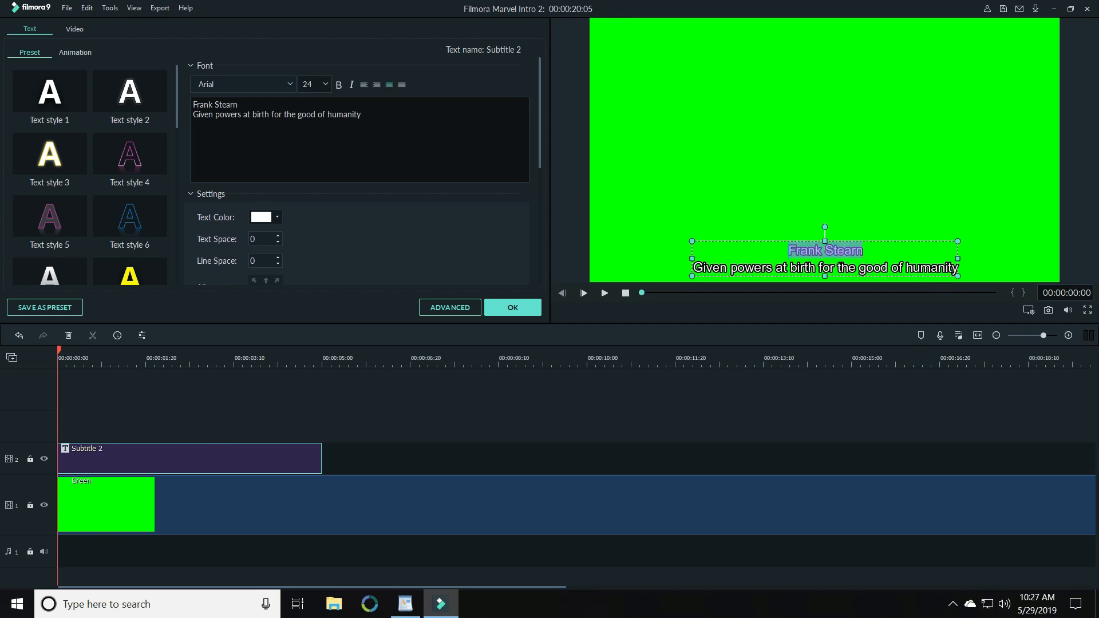
{"action": "left_click", "coordinate": [324, 86]}
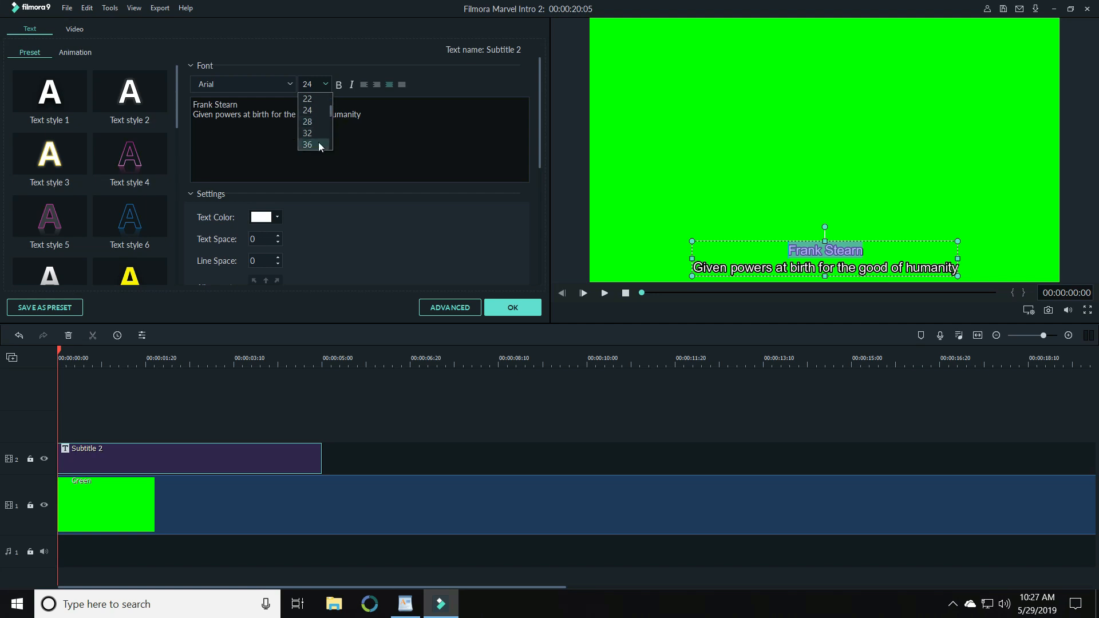
{"action": "left_click", "coordinate": [318, 144]}
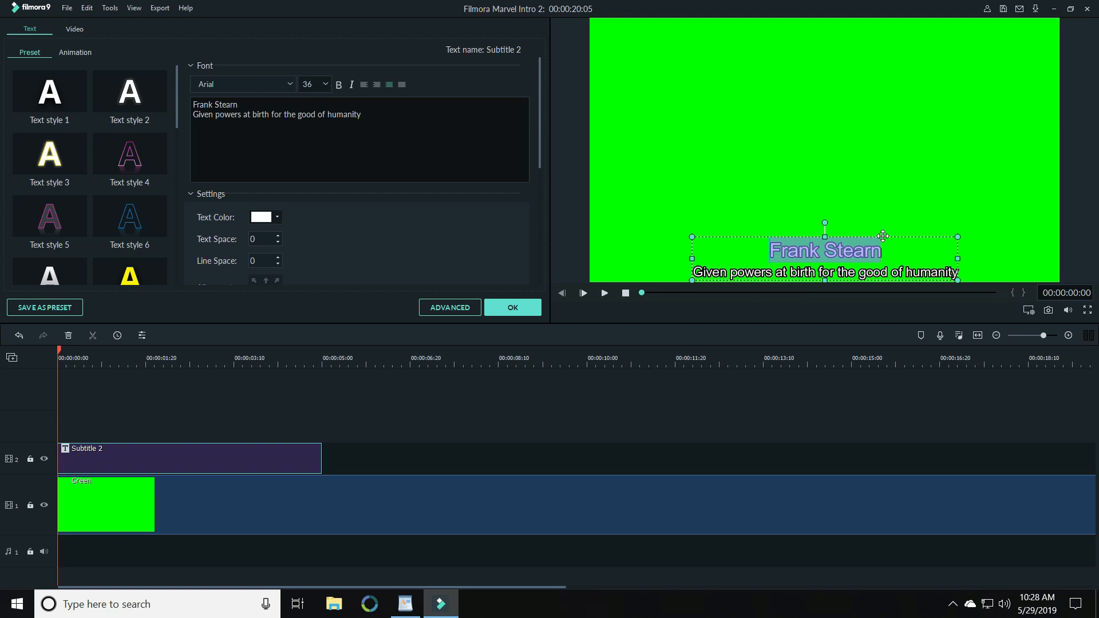
- Align the subtitle text box to the exact centre of the green frame
{"action": "left_click_drag", "start_coordinate": [882, 237], "coordinate": [874, 116]}
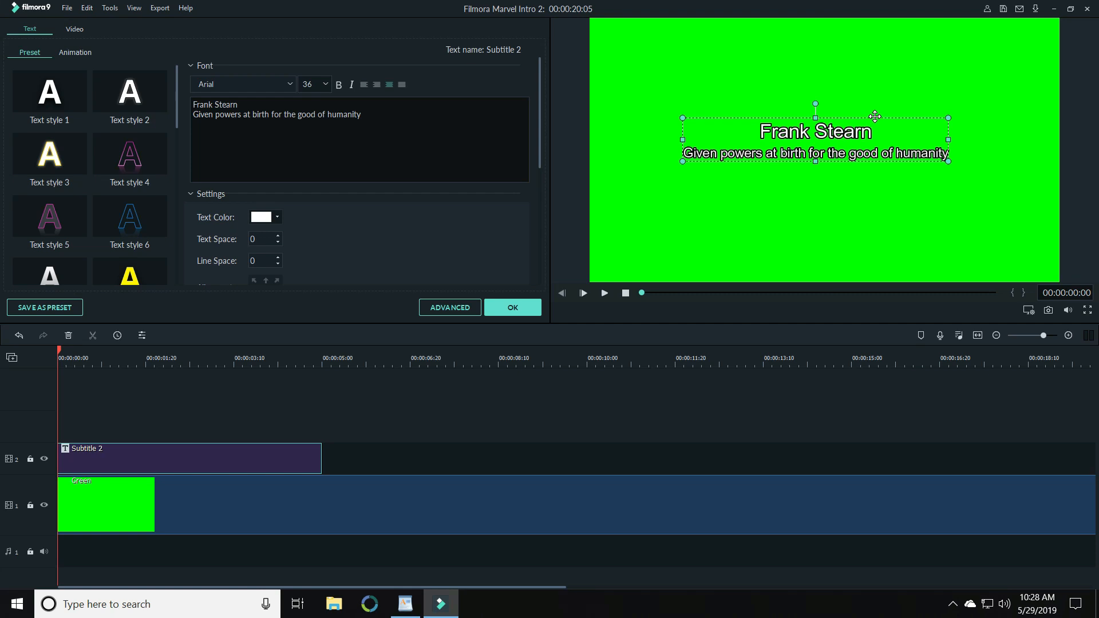
{"action": "scroll", "coordinate": [432, 260], "scroll_direction": "down", "scroll_amount": 2}
{"action": "left_click", "coordinate": [277, 223]}
{"action": "left_click", "coordinate": [264, 211]}
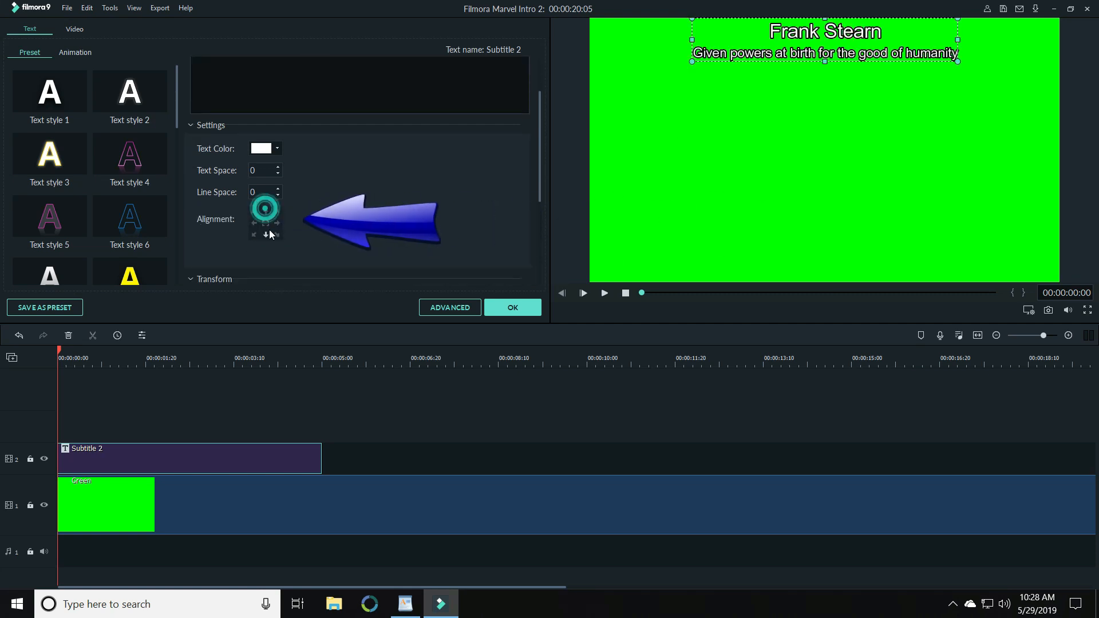
{"action": "left_click", "coordinate": [266, 234]}
{"action": "left_click", "coordinate": [265, 223]}
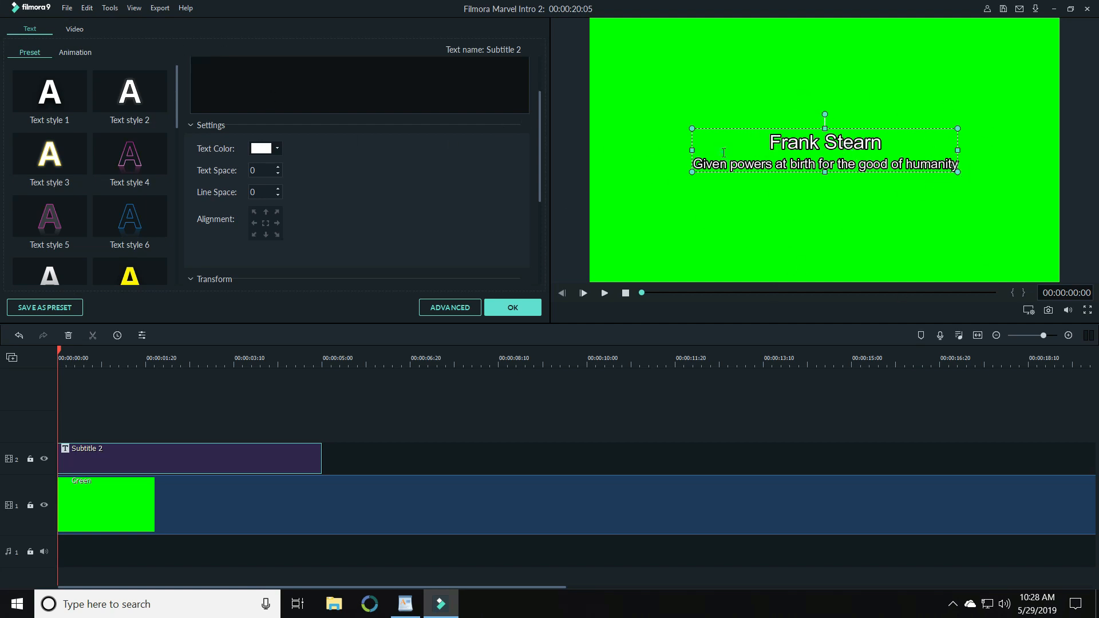
- Set both subtitle lines in the Sitka Small font and apply the Text style 1 preset
{"action": "scroll", "coordinate": [300, 126], "scroll_direction": "up", "scroll_amount": 1}
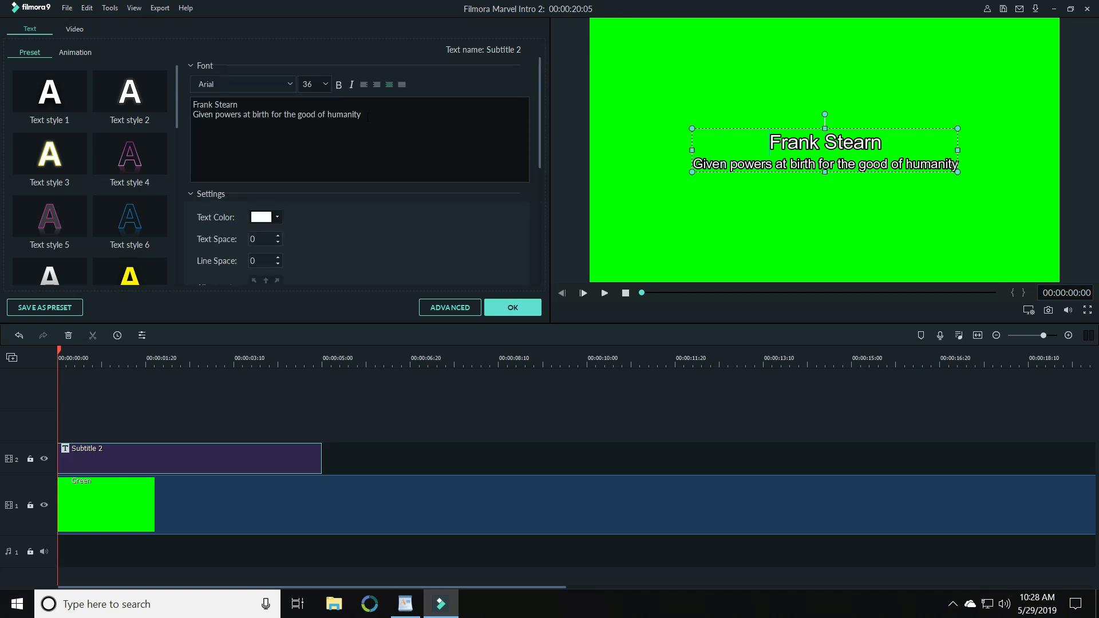
{"action": "left_click", "coordinate": [289, 84]}
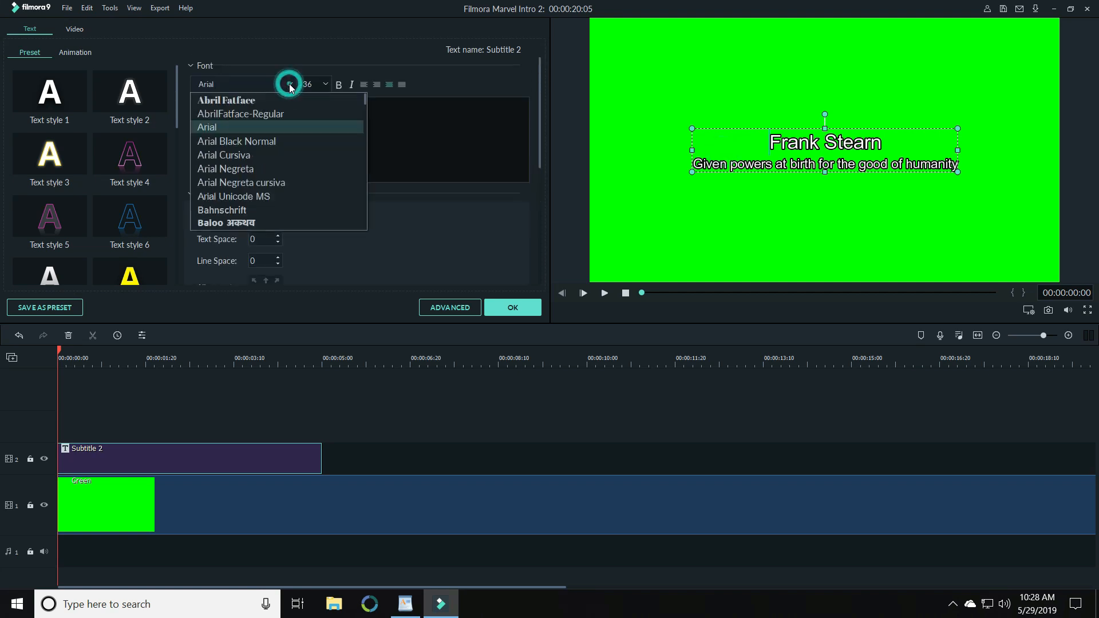
{"action": "scroll", "coordinate": [266, 155], "scroll_direction": "down", "scroll_amount": 1}
{"action": "left_click", "coordinate": [256, 169]}
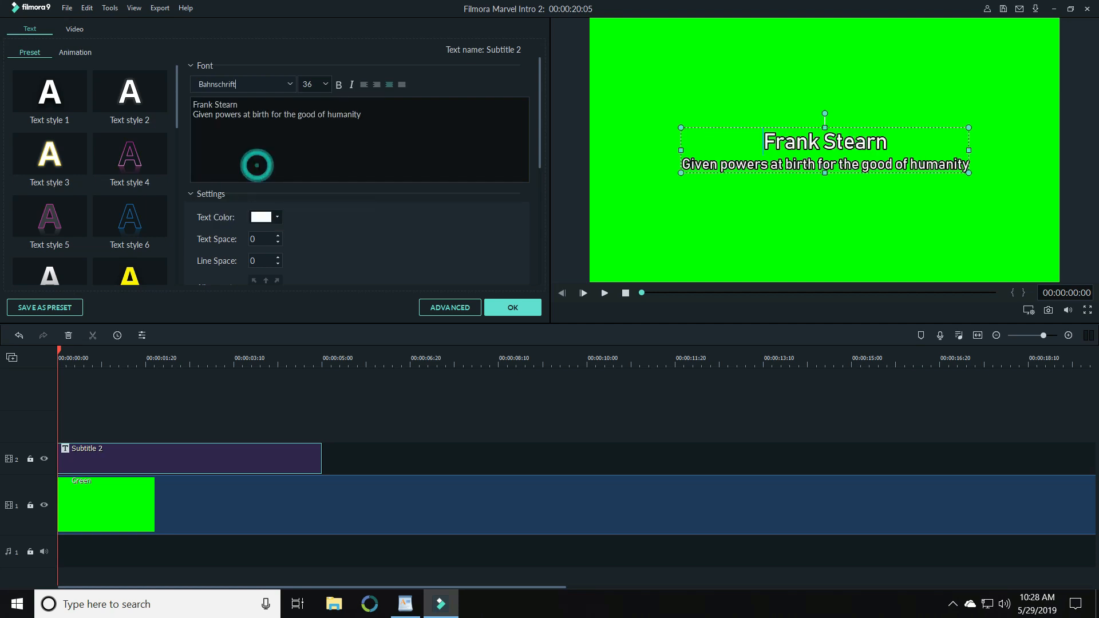
{"action": "left_click", "coordinate": [252, 84]}
{"action": "left_click", "coordinate": [257, 115]}
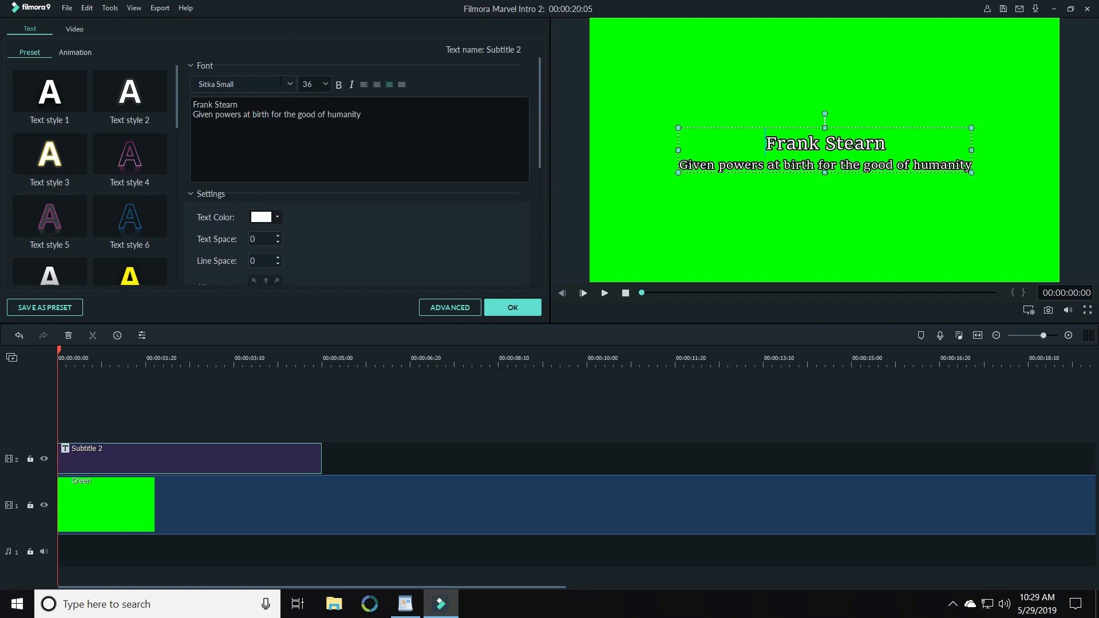
{"action": "scroll", "coordinate": [322, 196], "scroll_direction": "down", "scroll_amount": 1}
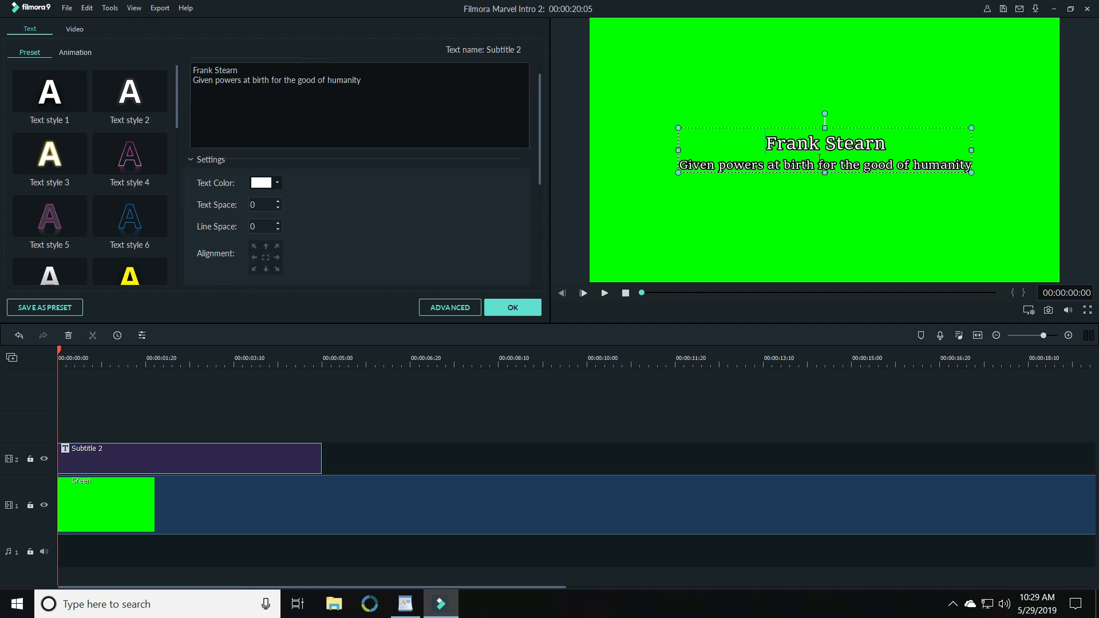
{"action": "left_click", "coordinate": [18, 106]}
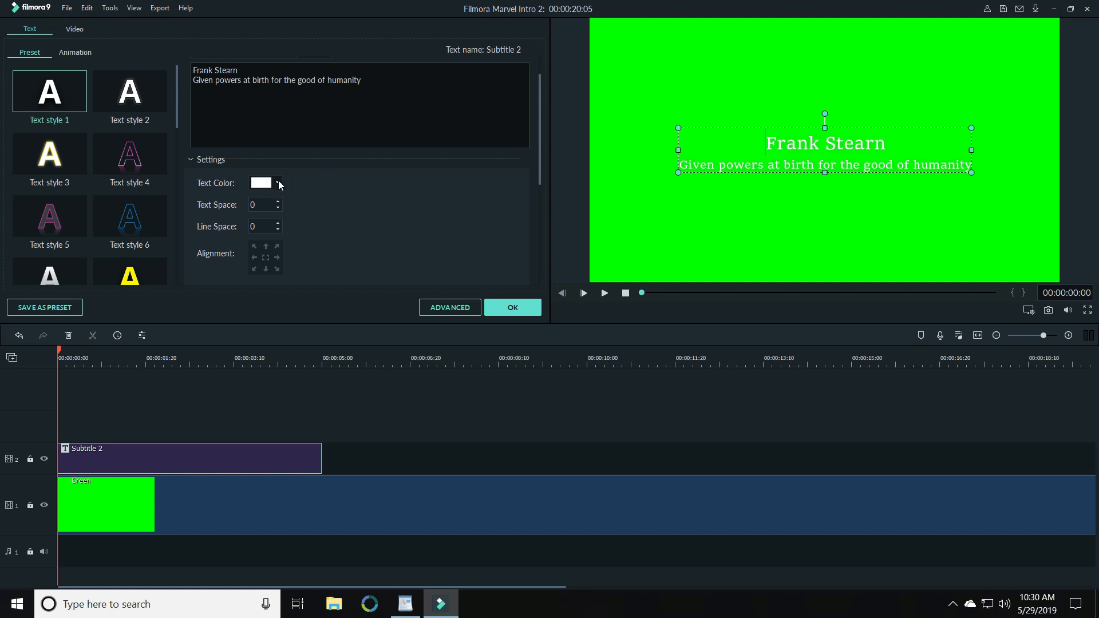
- Try black as the subtitle's text color, then set it back to white
{"action": "left_click", "coordinate": [277, 182]}
{"action": "left_click", "coordinate": [252, 231]}
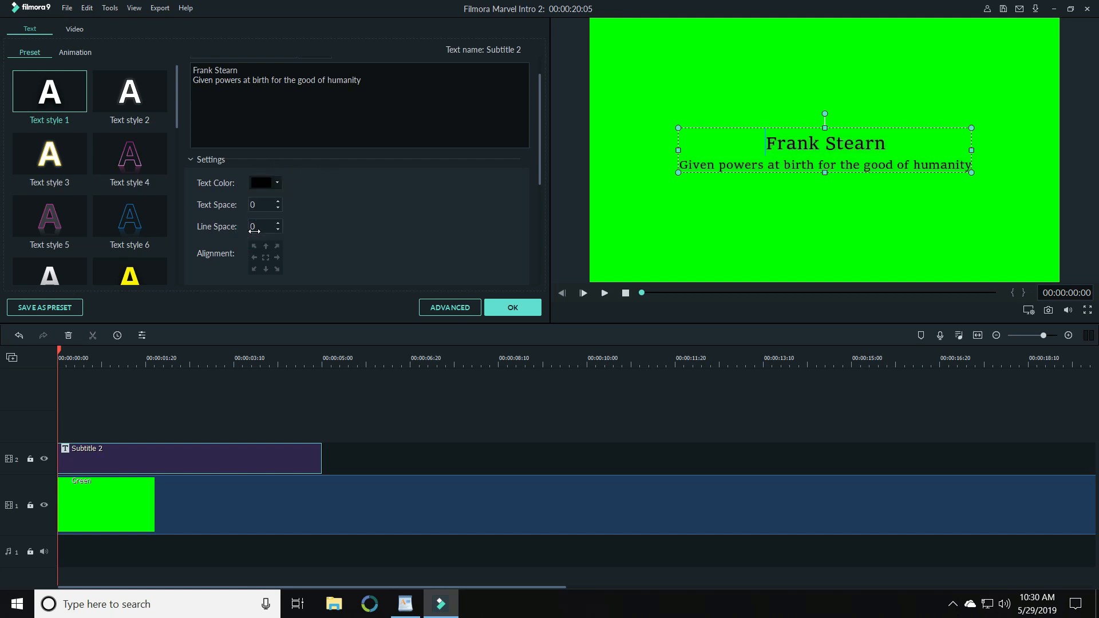
{"action": "left_click", "coordinate": [277, 182]}
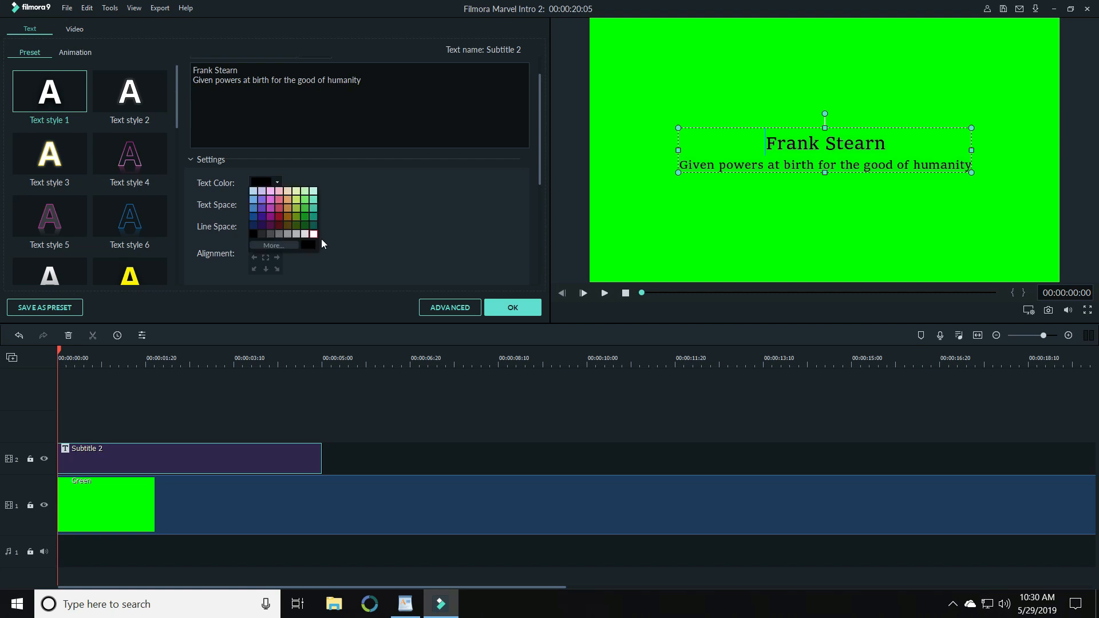
{"action": "left_click", "coordinate": [314, 233]}
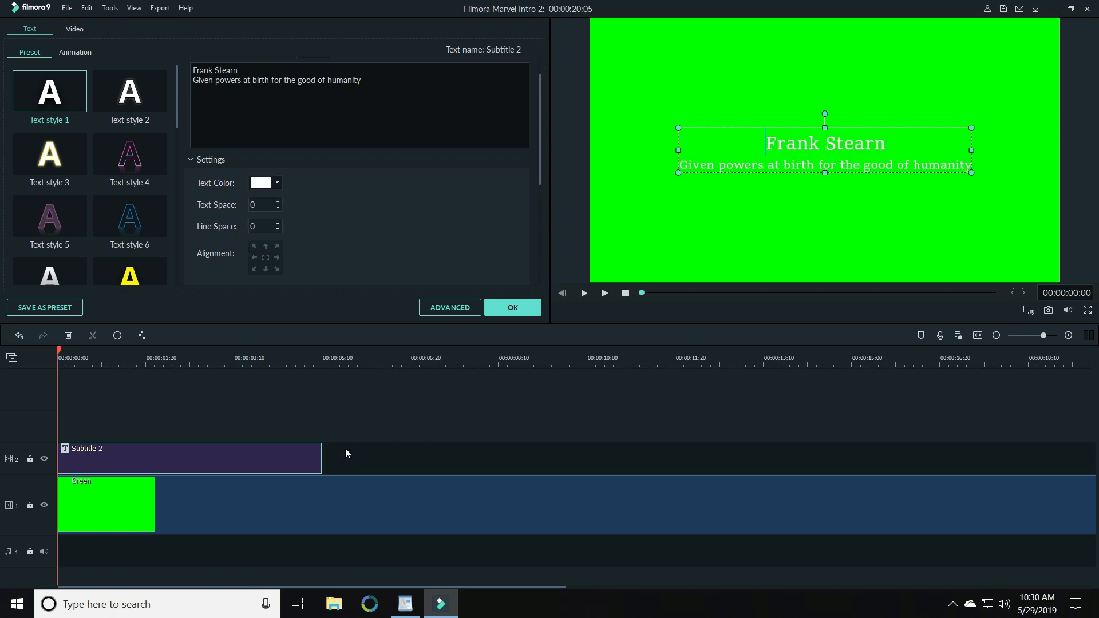
- Preview the subtitle over the green clip and trim its end so it lasts about 3.8 seconds
{"action": "left_click", "coordinate": [322, 454]}
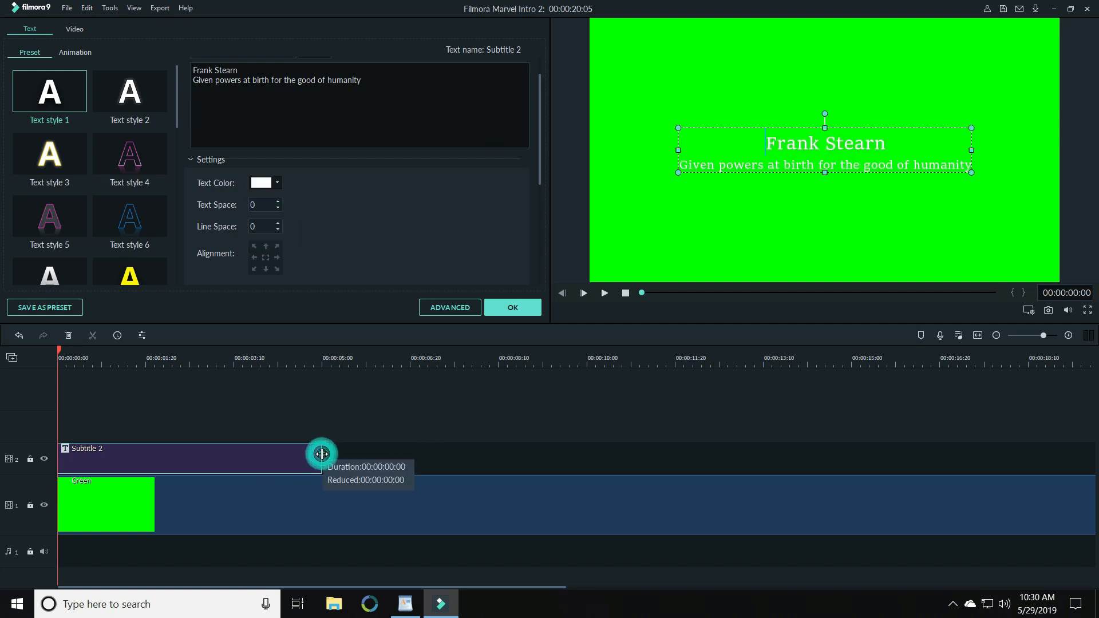
{"action": "left_click", "coordinate": [605, 293]}
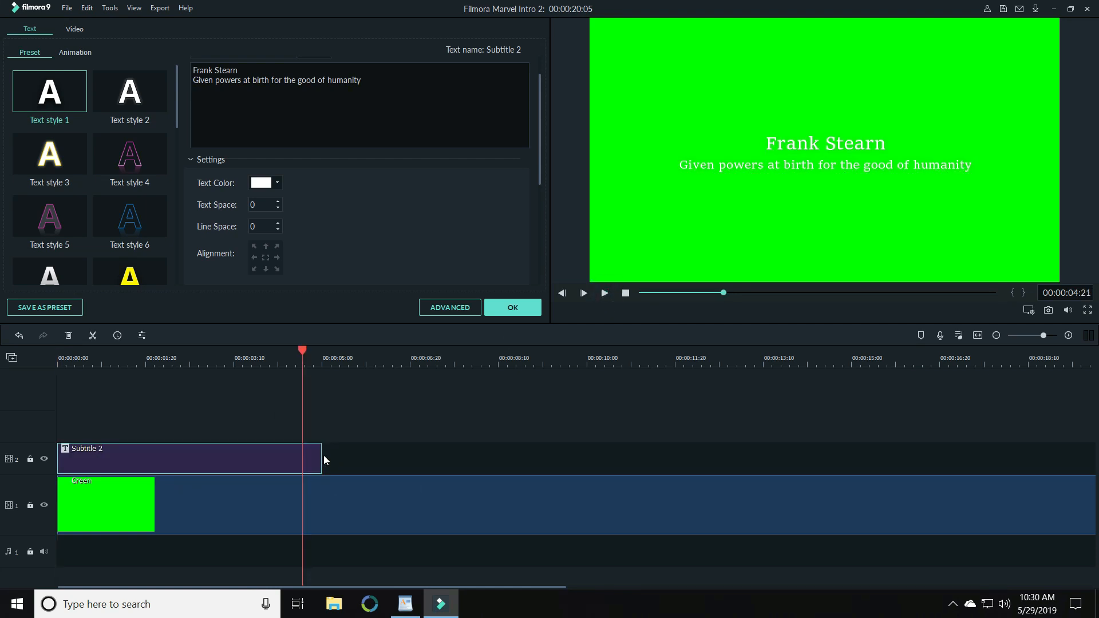
{"action": "left_click_drag", "start_coordinate": [324, 455], "coordinate": [261, 461]}
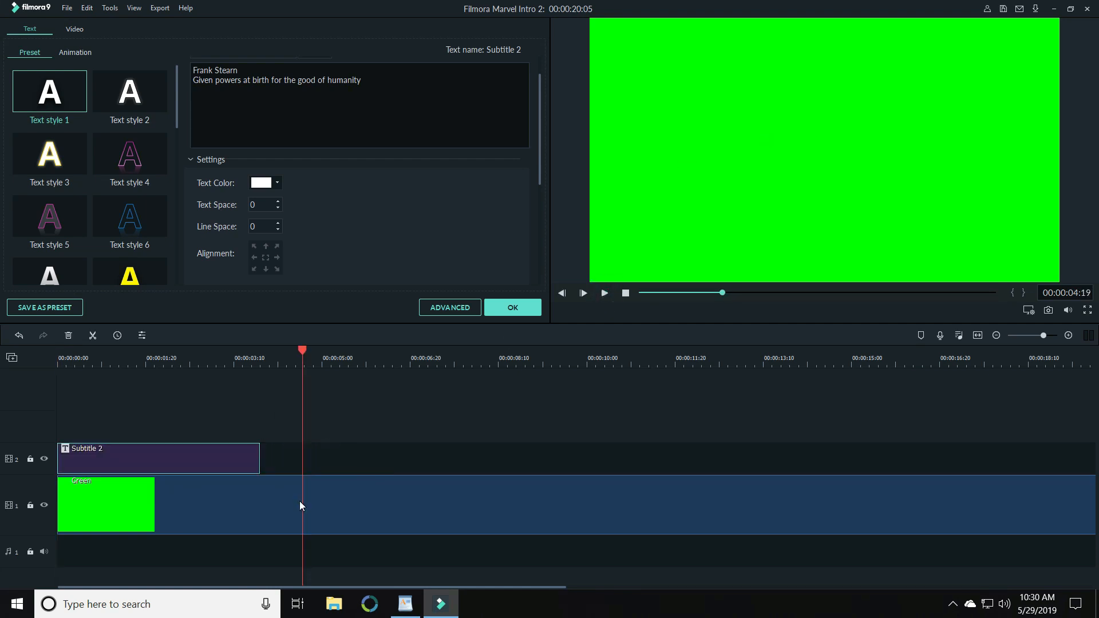
- Copy the subtitle clip and paste the duplicate on the same track at 00:00:04:29
{"action": "right_click", "coordinate": [114, 454]}
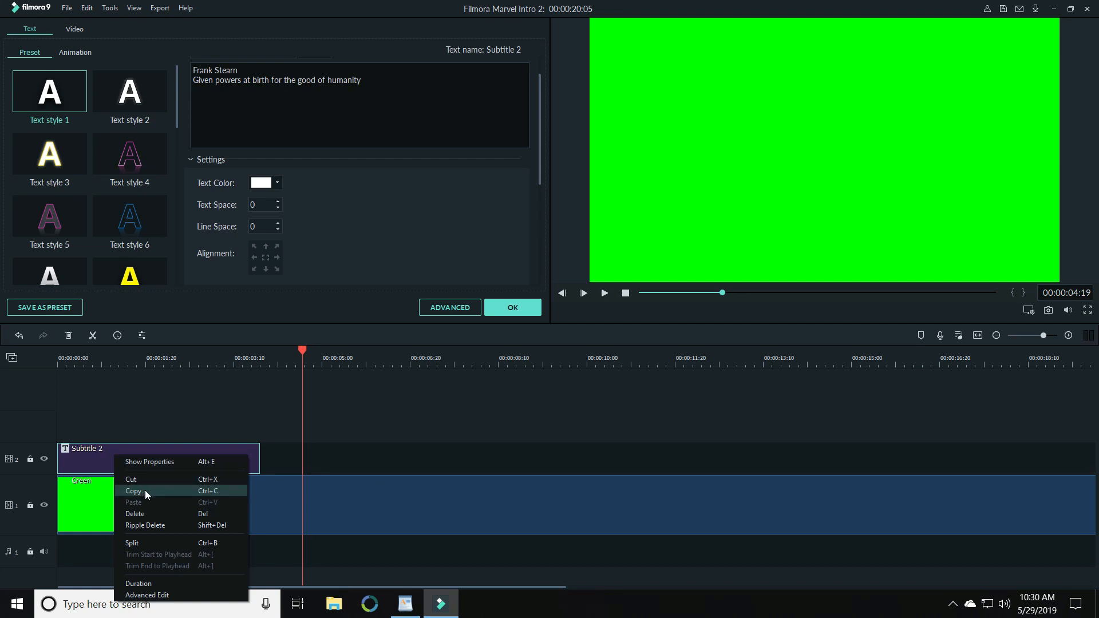
{"action": "left_click", "coordinate": [146, 491]}
{"action": "right_click", "coordinate": [125, 454]}
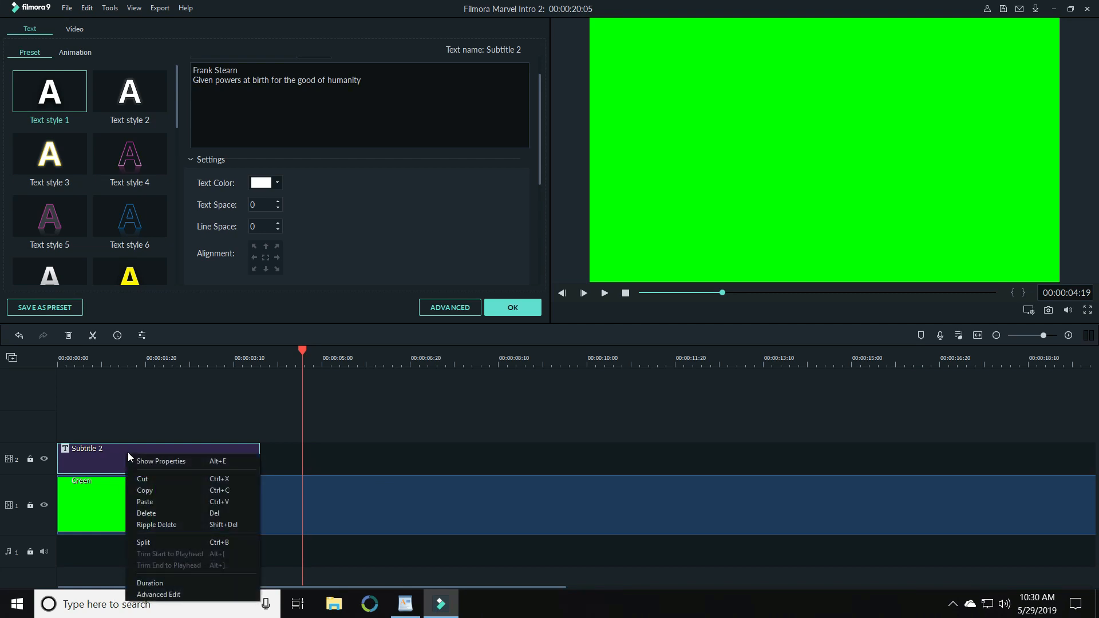
{"action": "left_click", "coordinate": [143, 490]}
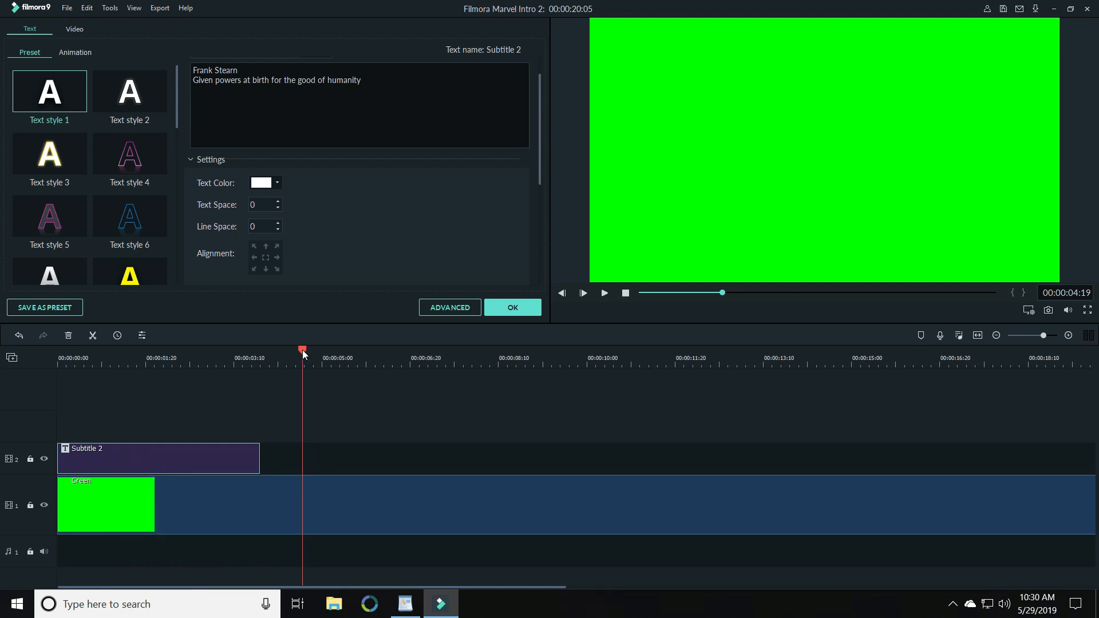
{"action": "left_click_drag", "start_coordinate": [302, 350], "coordinate": [323, 355]}
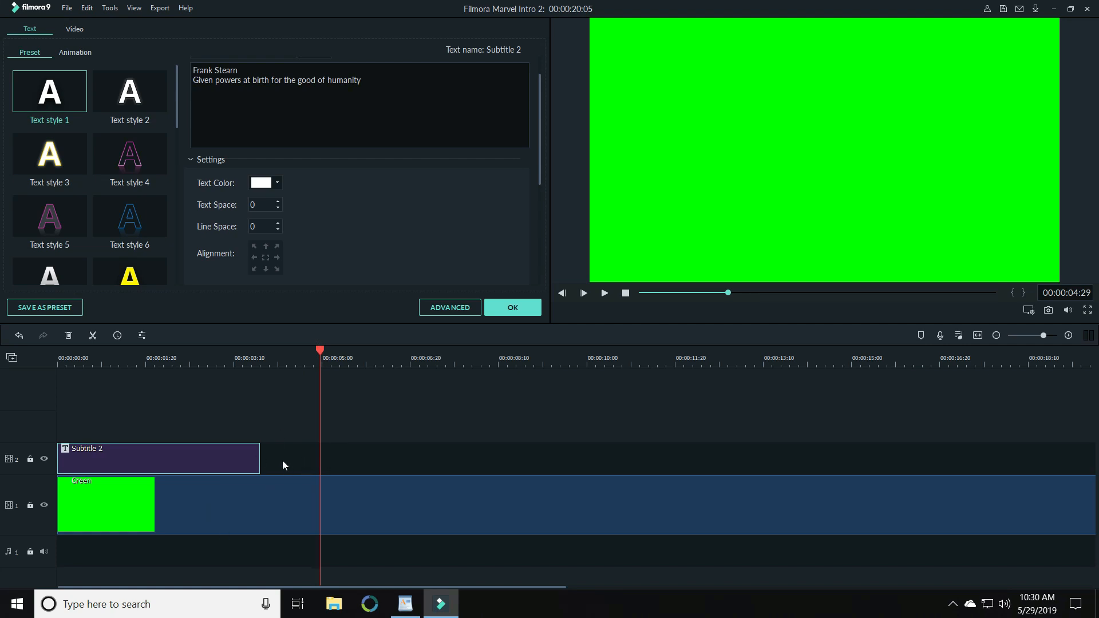
{"action": "left_click", "coordinate": [328, 454]}
{"action": "right_click", "coordinate": [325, 456]}
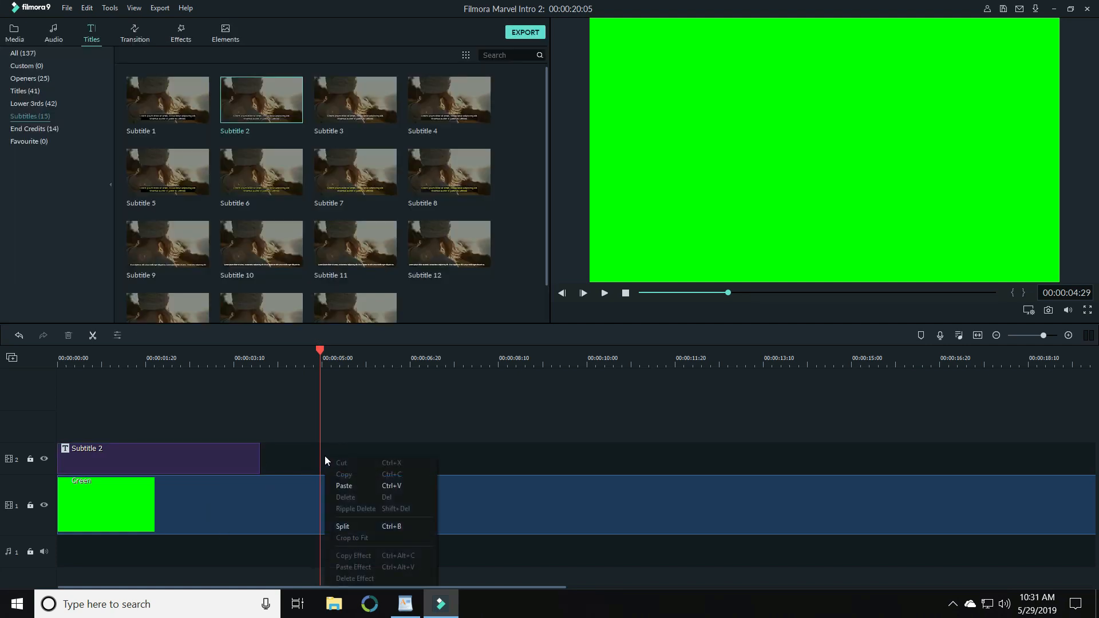
{"action": "left_click", "coordinate": [346, 486]}
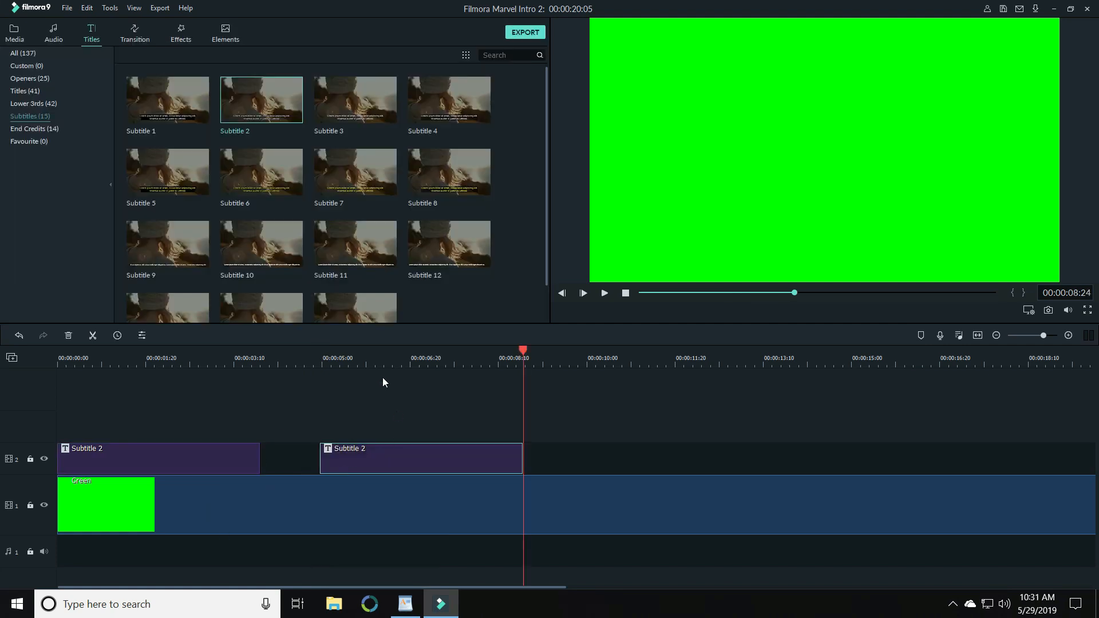
- Replace the duplicated subtitle's text with the second character's full name and a second line reading "Chosen to save humanity"
{"action": "left_click", "coordinate": [376, 359]}
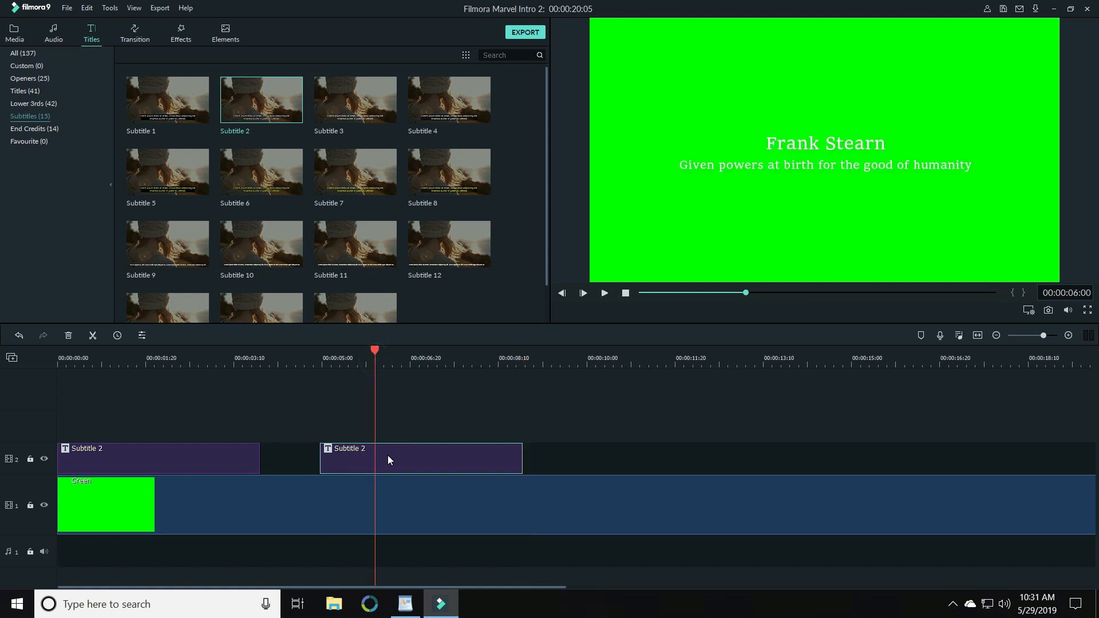
{"action": "double_click", "coordinate": [394, 453]}
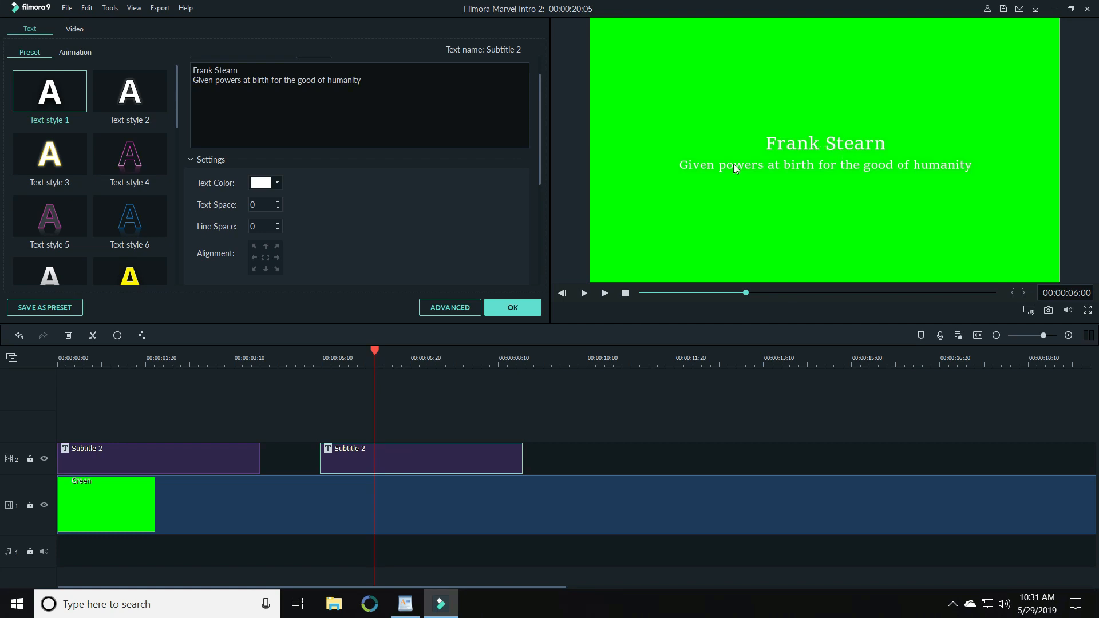
{"action": "left_click_drag", "start_coordinate": [372, 79], "coordinate": [181, 40]}
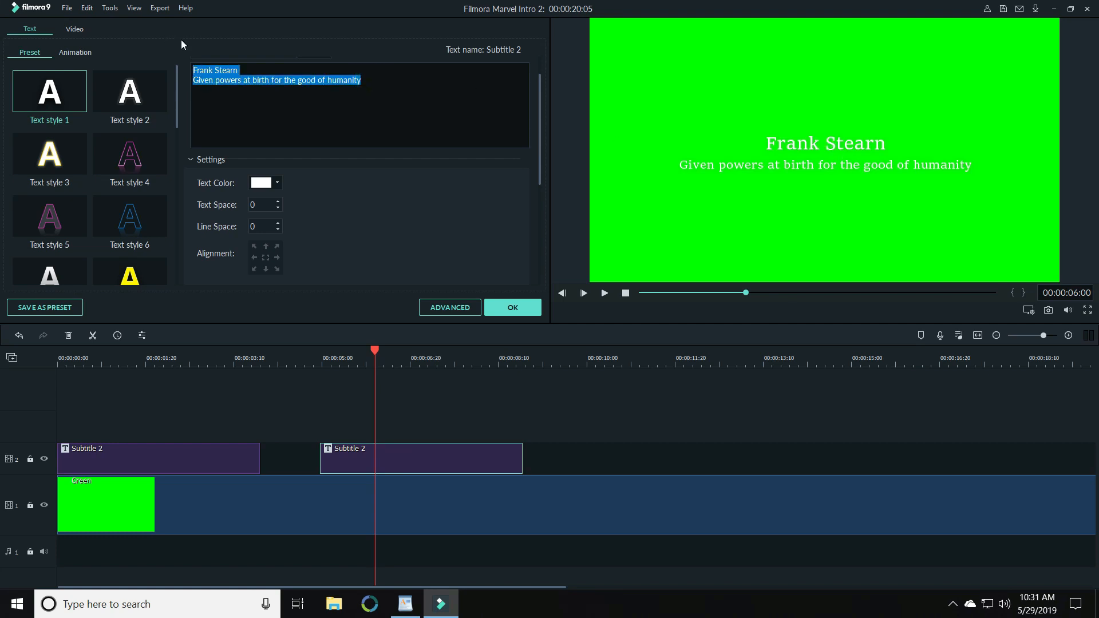
{"action": "key", "text": "BackSpace"}
{"action": "type", "text": "Susan "}
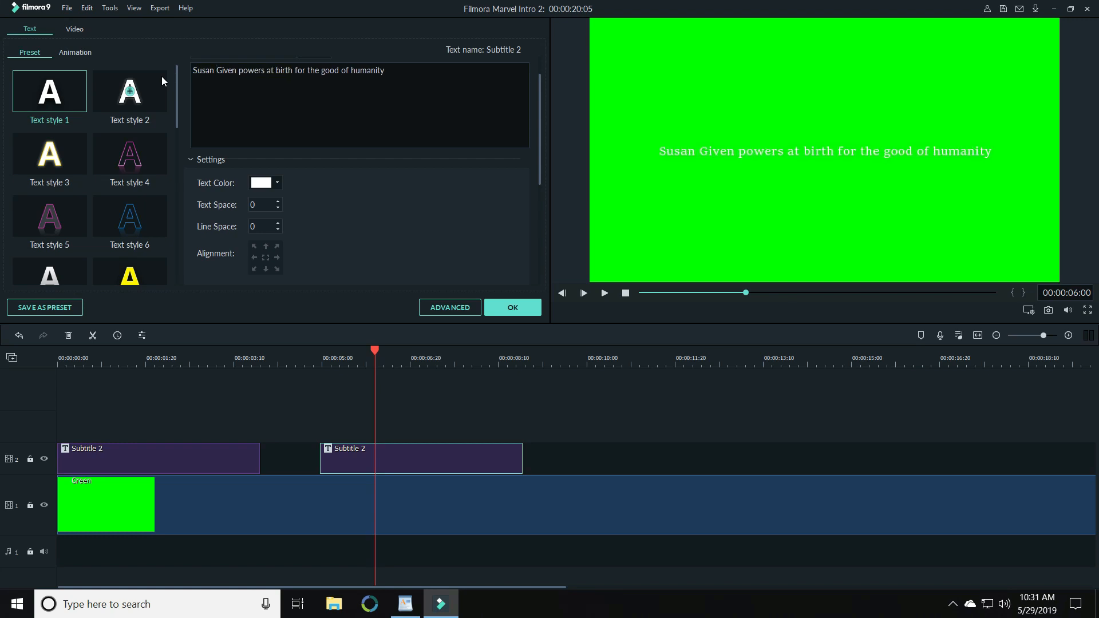
{"action": "type", "text": "Grey"}
{"action": "key", "text": "Return"}
{"action": "left_click", "coordinate": [366, 80]}
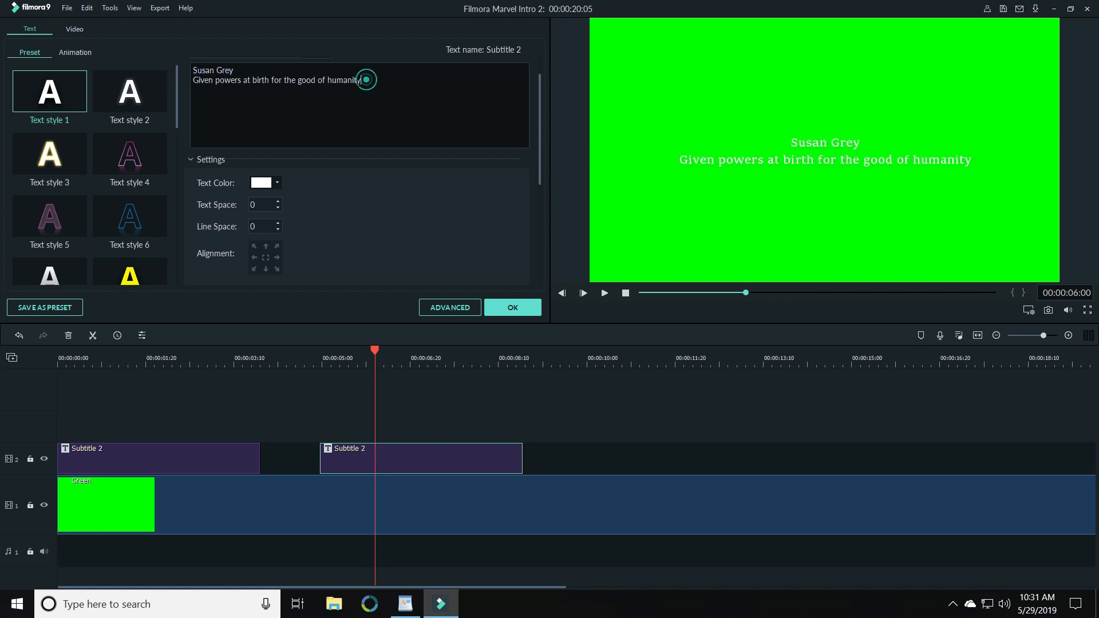
{"action": "left_click_drag", "start_coordinate": [367, 79], "coordinate": [223, 70]}
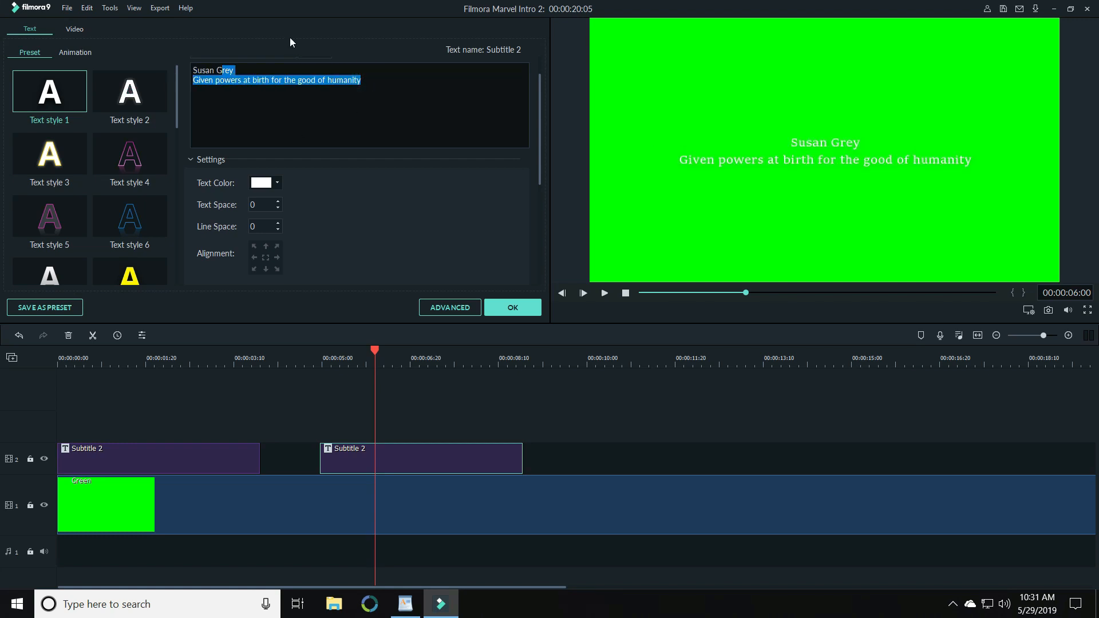
{"action": "type", "text": "Chosen to save humanity"}
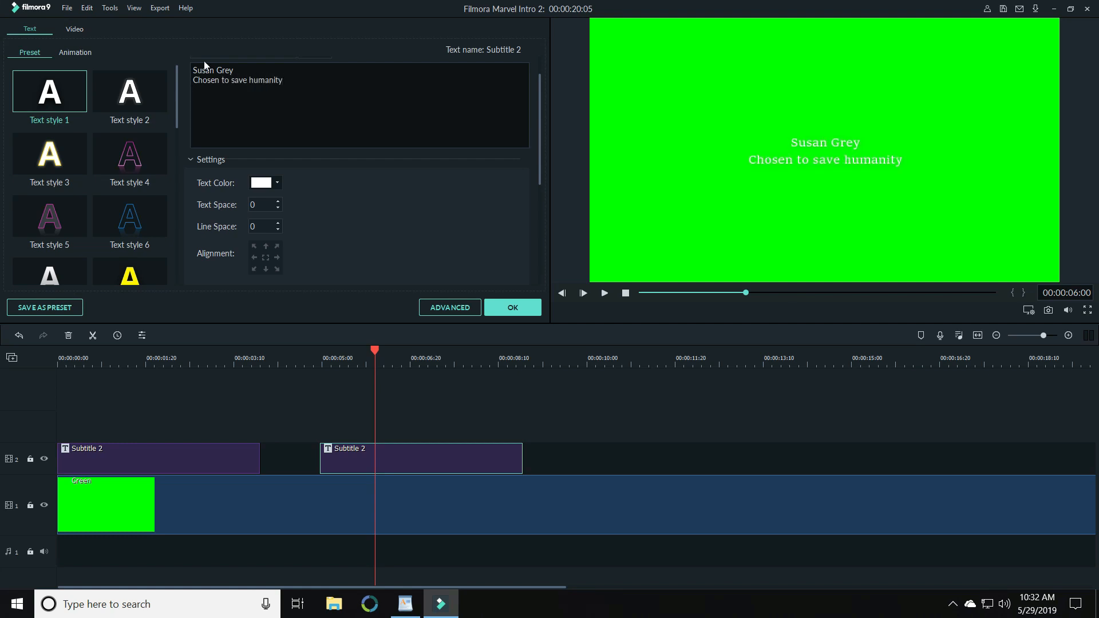
- Set the second subtitle's name line to font size 40 and color both of its lines black
{"action": "left_click_drag", "start_coordinate": [234, 70], "coordinate": [359, 107]}
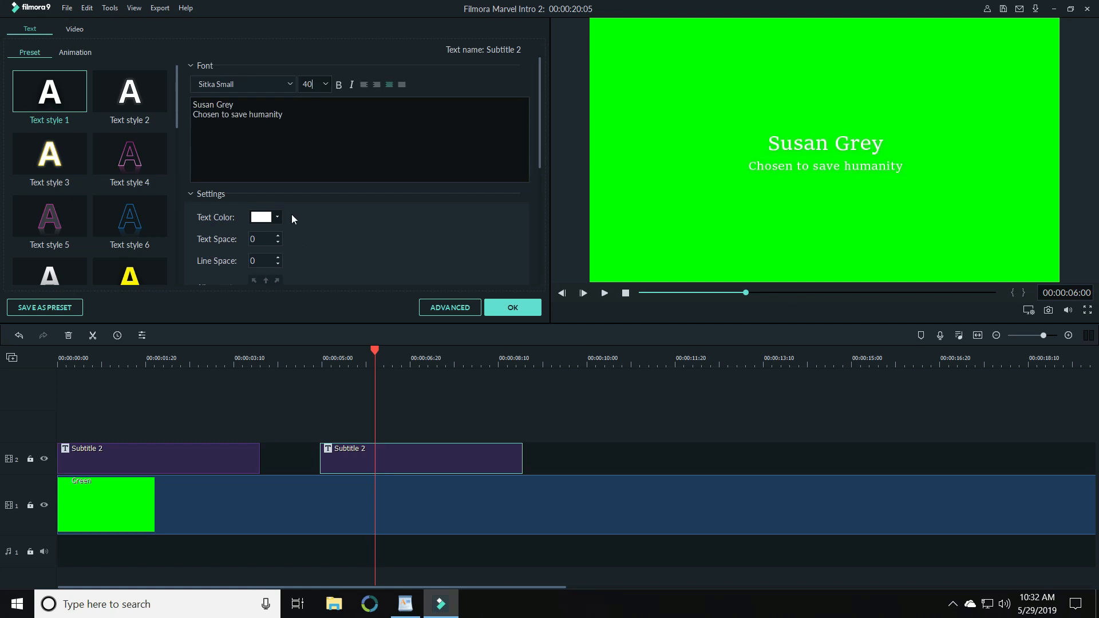
{"action": "left_click", "coordinate": [278, 218]}
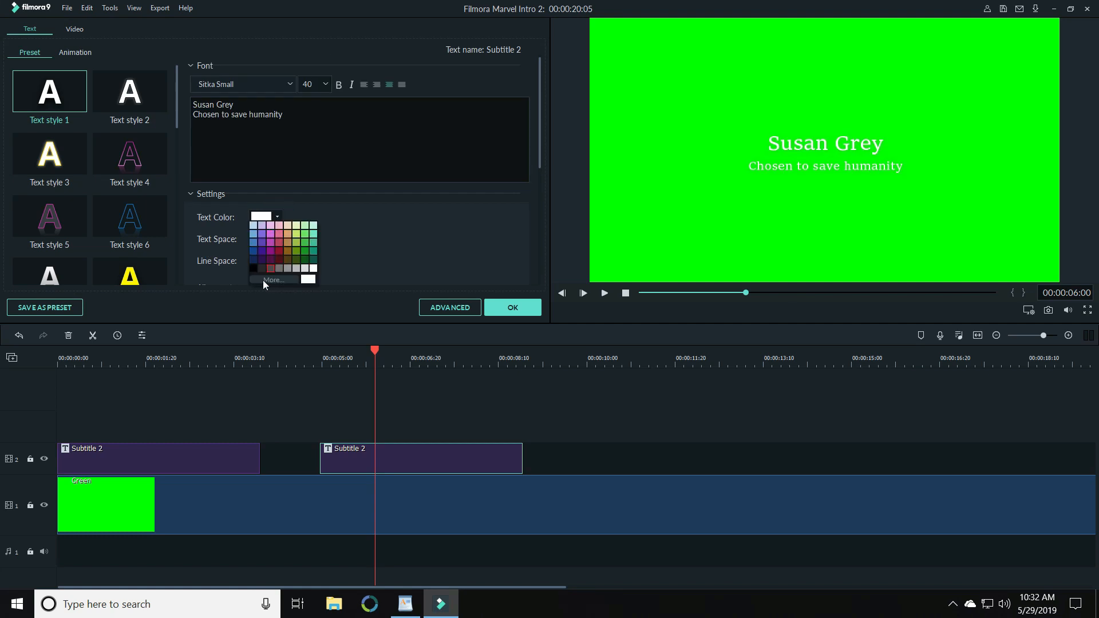
{"action": "left_click", "coordinate": [255, 268]}
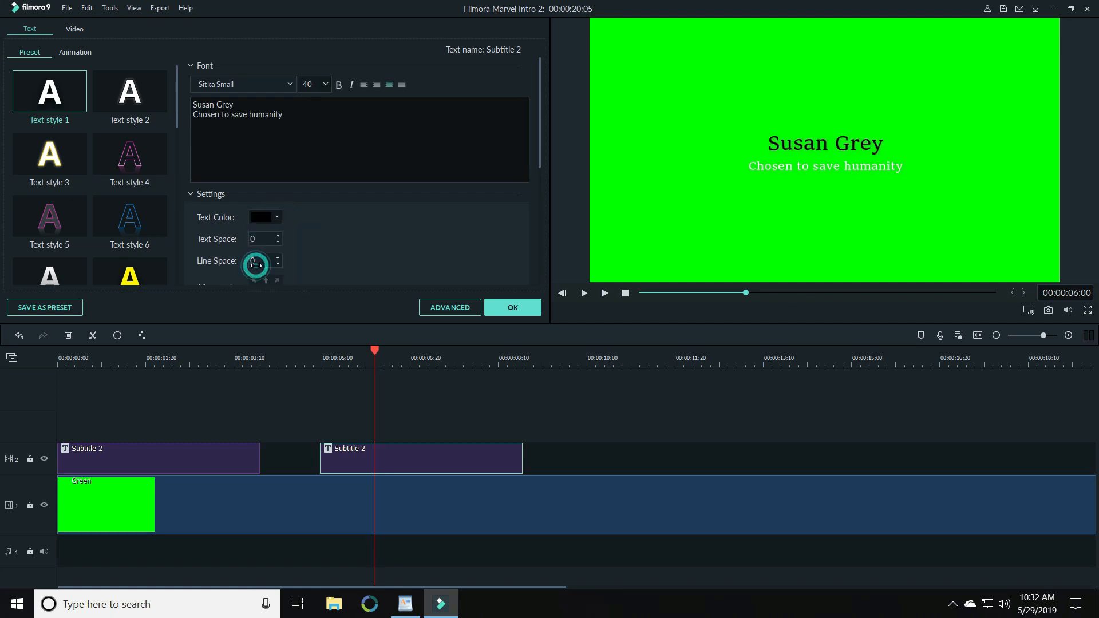
- Play the sequence from near the start to preview both subtitles, stopping just after the second one ends
{"action": "left_click", "coordinate": [61, 358]}
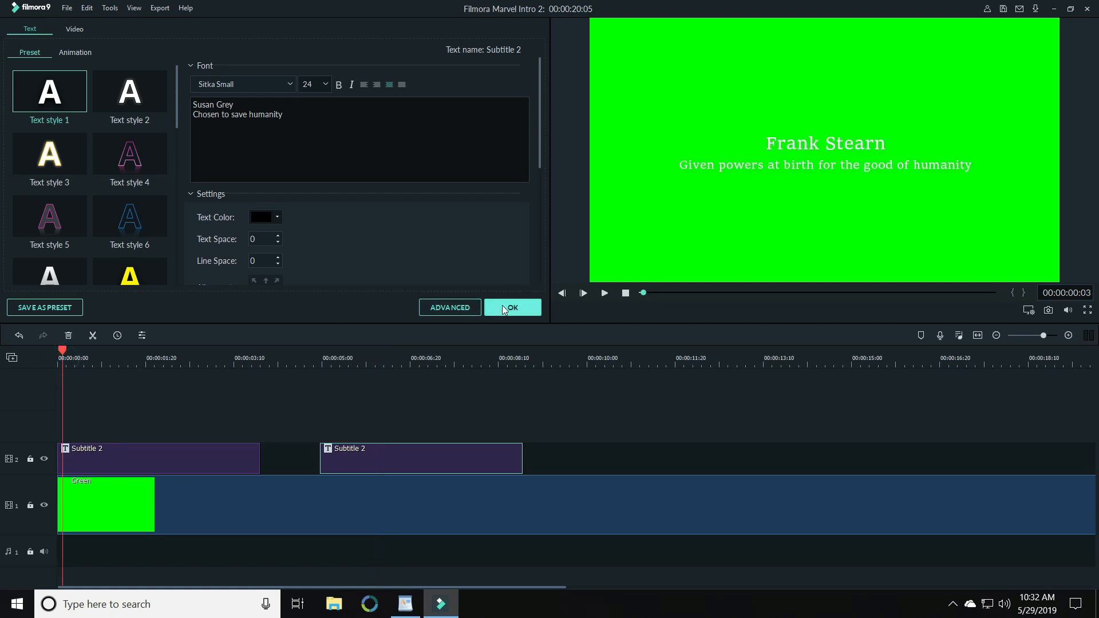
{"action": "left_click", "coordinate": [604, 293]}
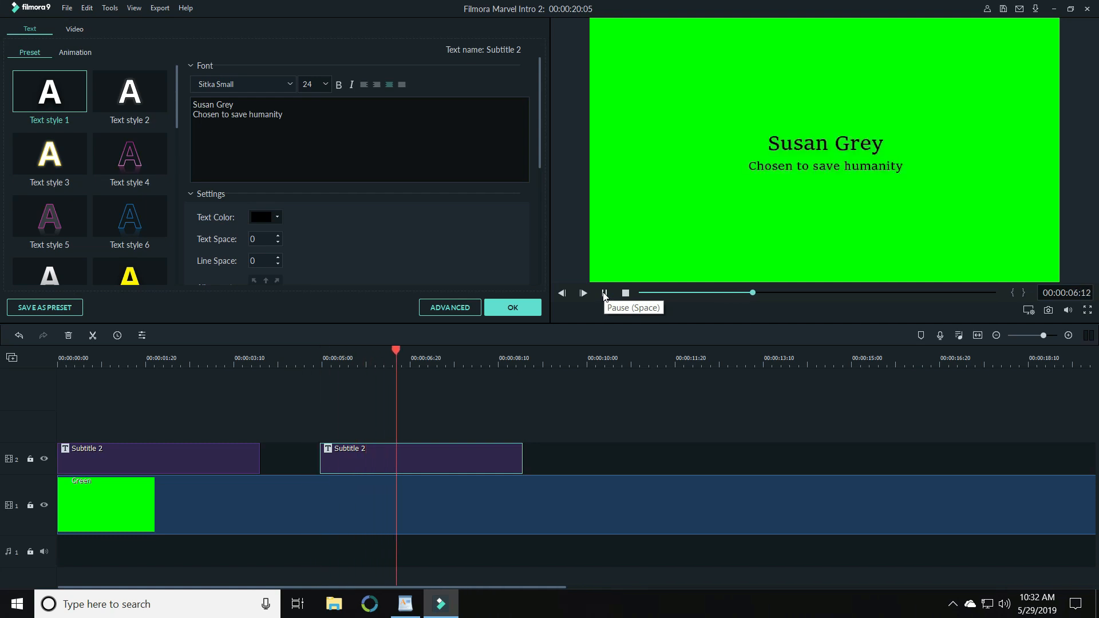
{"action": "left_click", "coordinate": [605, 293]}
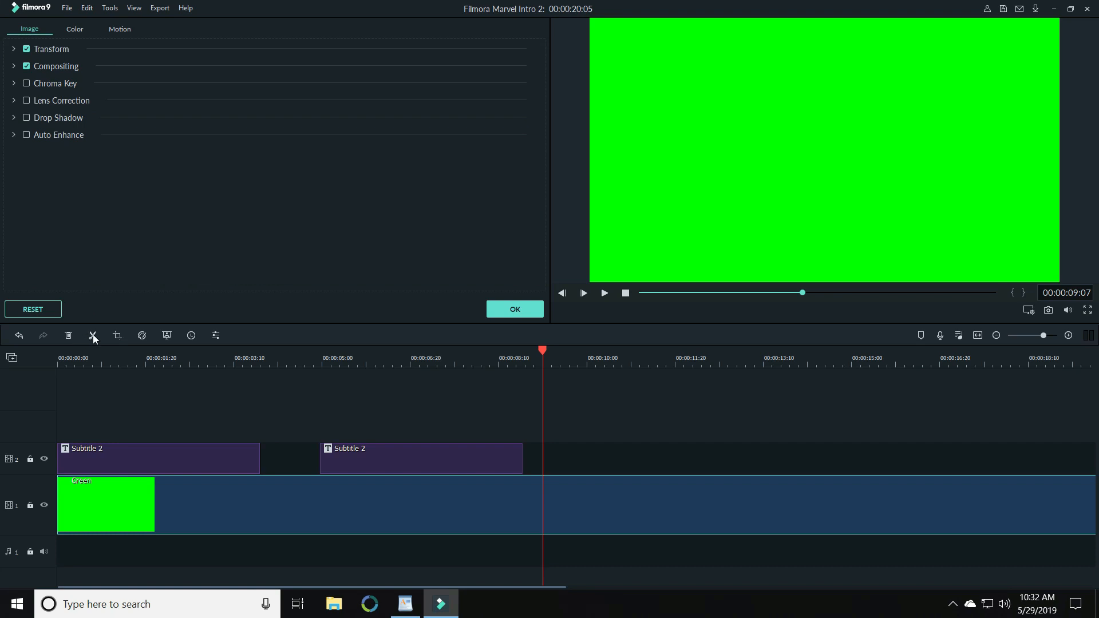
- Split the green clip at 00:00:09:05 and delete the portion after the cut
{"action": "left_click", "coordinate": [93, 336]}
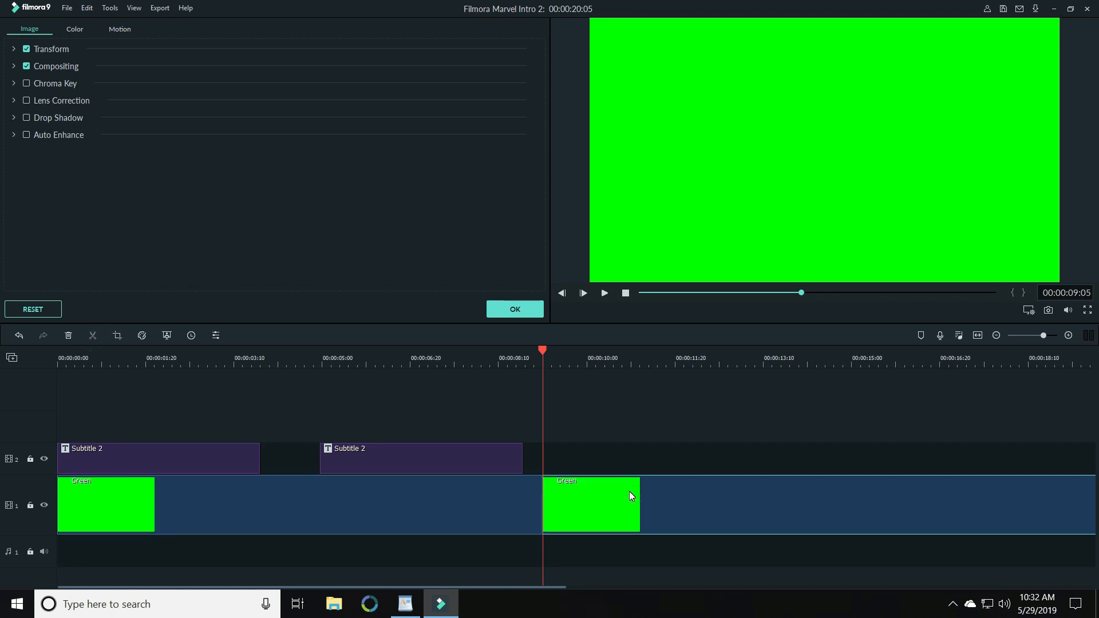
{"action": "key", "text": "Delete"}
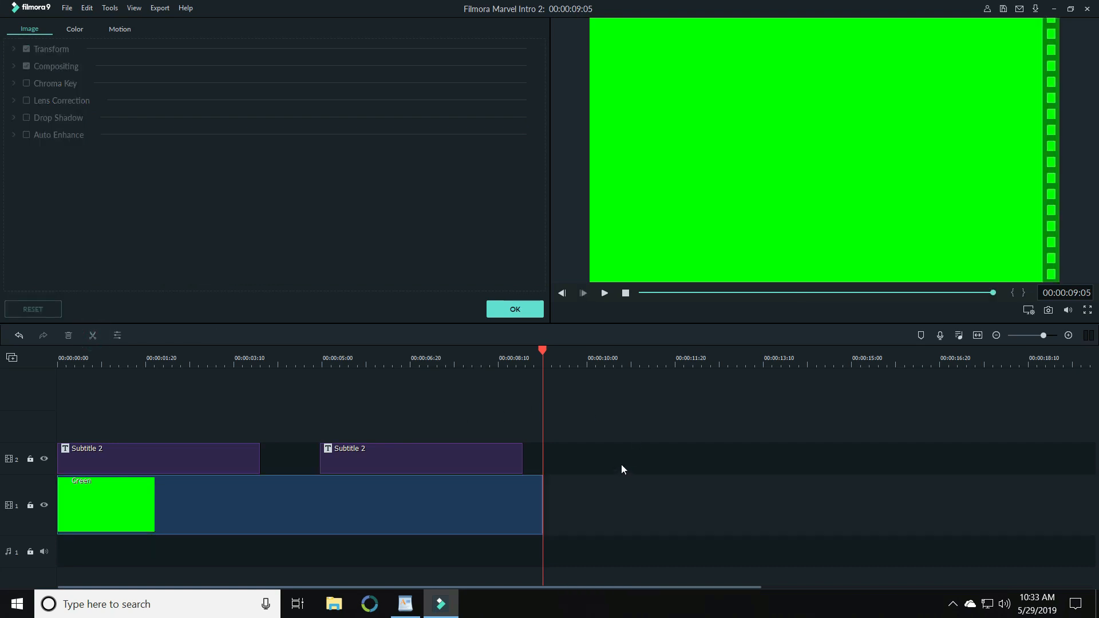
{"action": "left_click", "coordinate": [506, 315]}
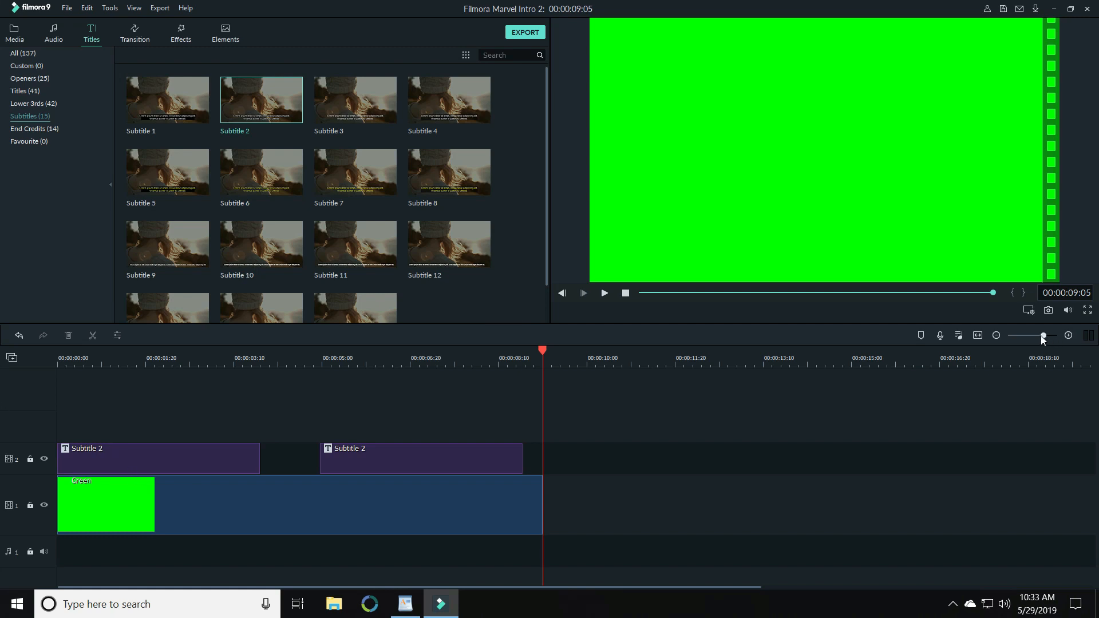
{"action": "left_click_drag", "start_coordinate": [1041, 335], "coordinate": [1042, 332]}
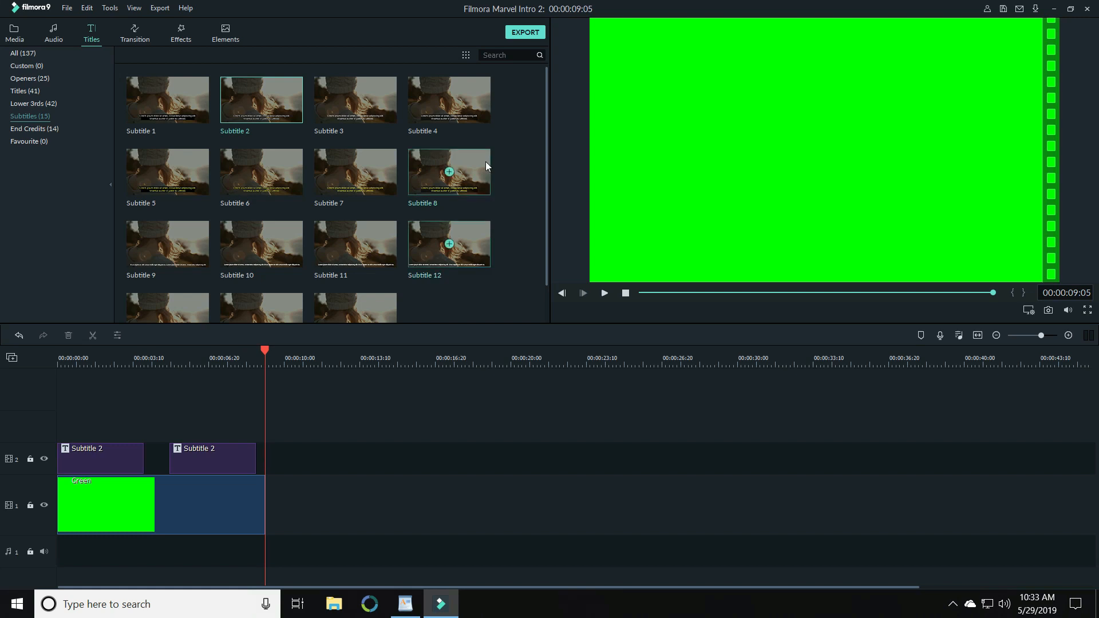
- Configure the MP4 export for Best quality with a custom video bit rate of 40000 kbps
{"action": "left_click", "coordinate": [519, 33]}
{"action": "left_click", "coordinate": [640, 259]}
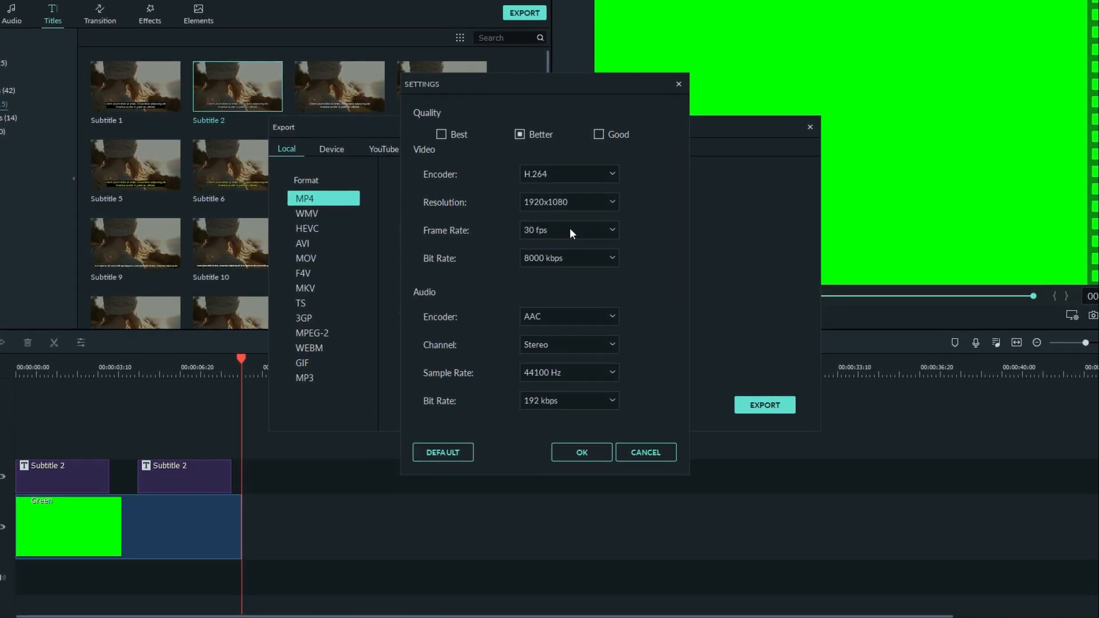
{"action": "left_click", "coordinate": [610, 259]}
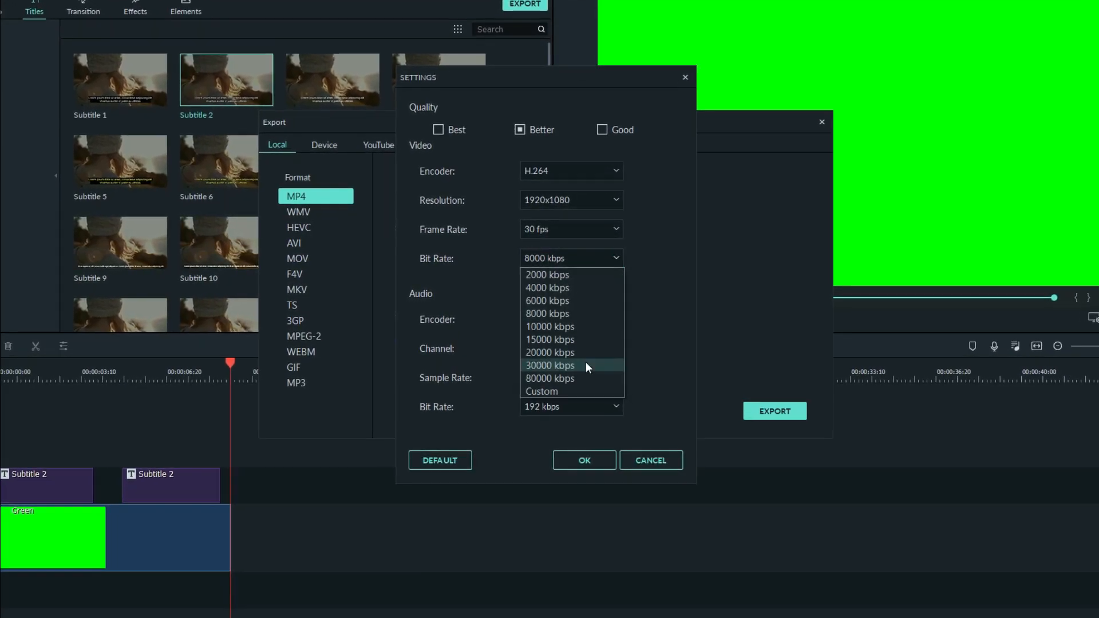
{"action": "left_click", "coordinate": [549, 392]}
{"action": "double_click", "coordinate": [653, 258]}
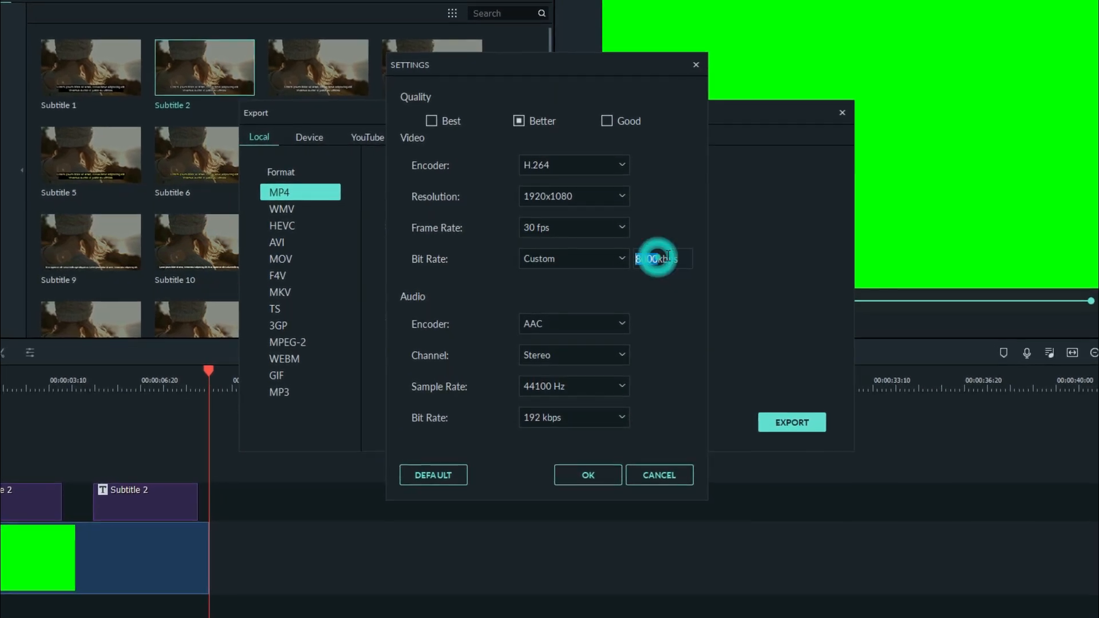
{"action": "type", "text": "40000"}
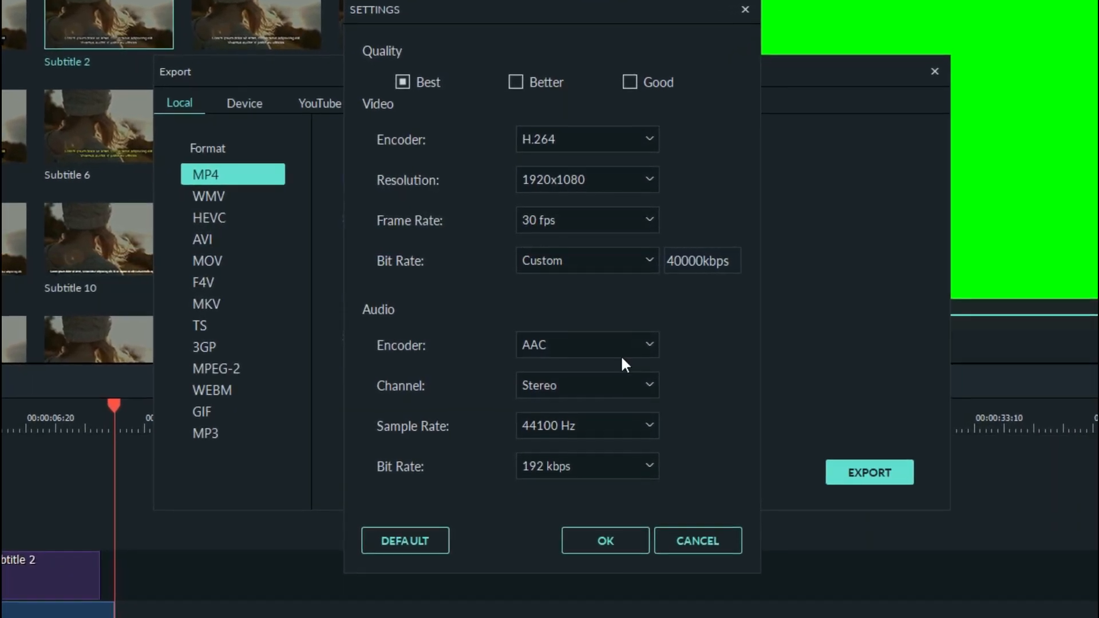
{"action": "left_click", "coordinate": [610, 557]}
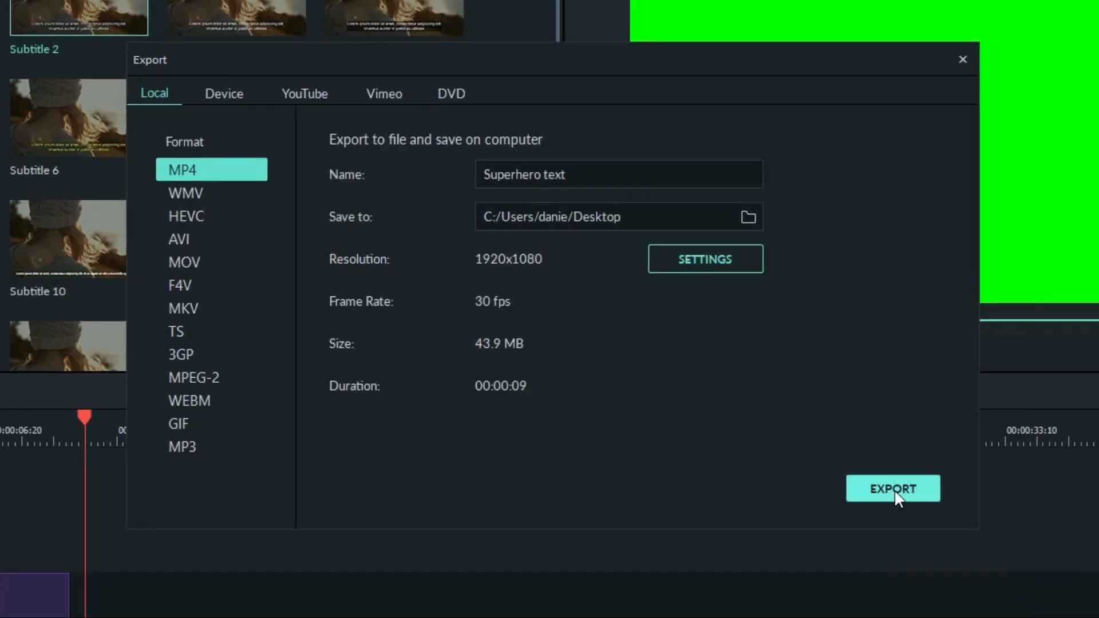
- Export the green-screen text video to the desktop as "Superhero text" and dismiss the finished export
{"action": "left_click", "coordinate": [892, 488]}
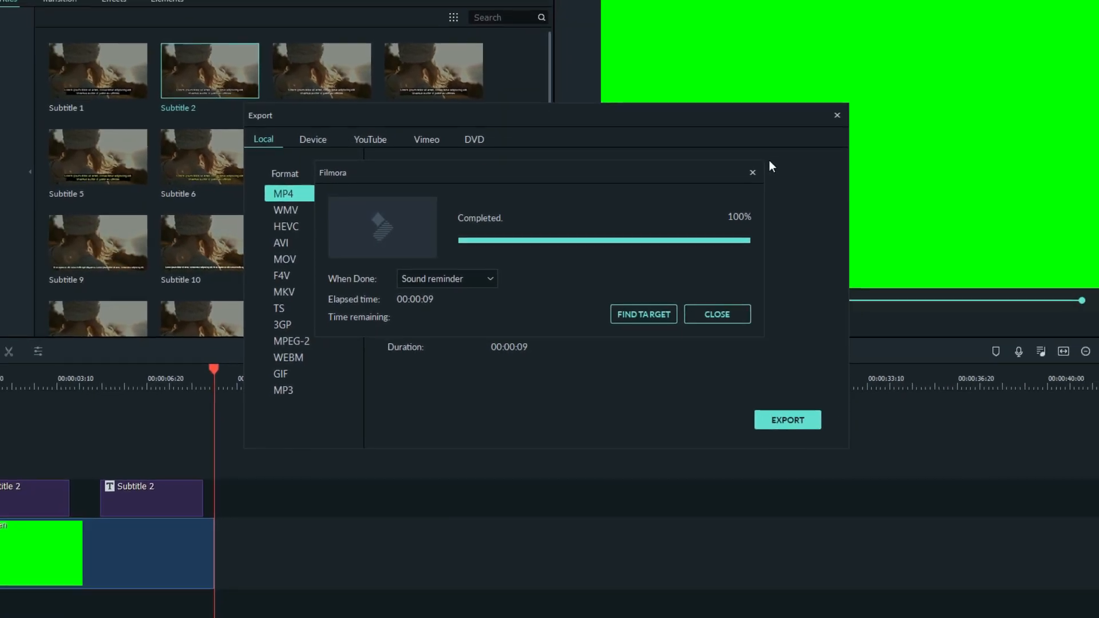
{"action": "left_click", "coordinate": [730, 181]}
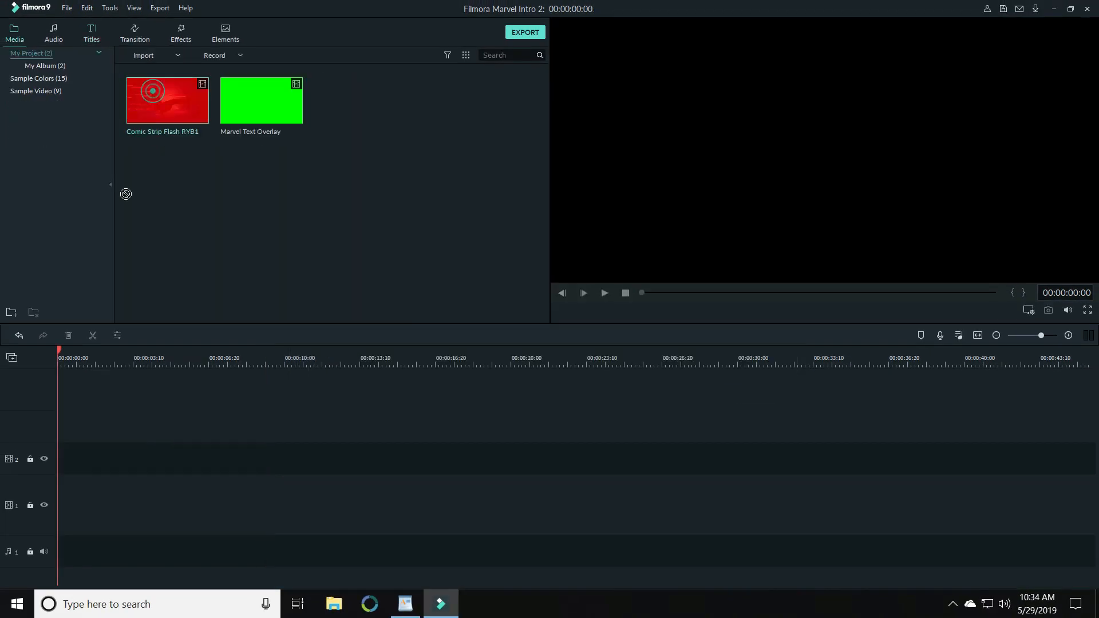
- Place Comic Strip Flash RYB1 at the start of video track 1 and Marvel Text Overlay on track 2 from about 2 seconds
{"action": "left_click_drag", "start_coordinate": [126, 194], "coordinate": [43, 517]}
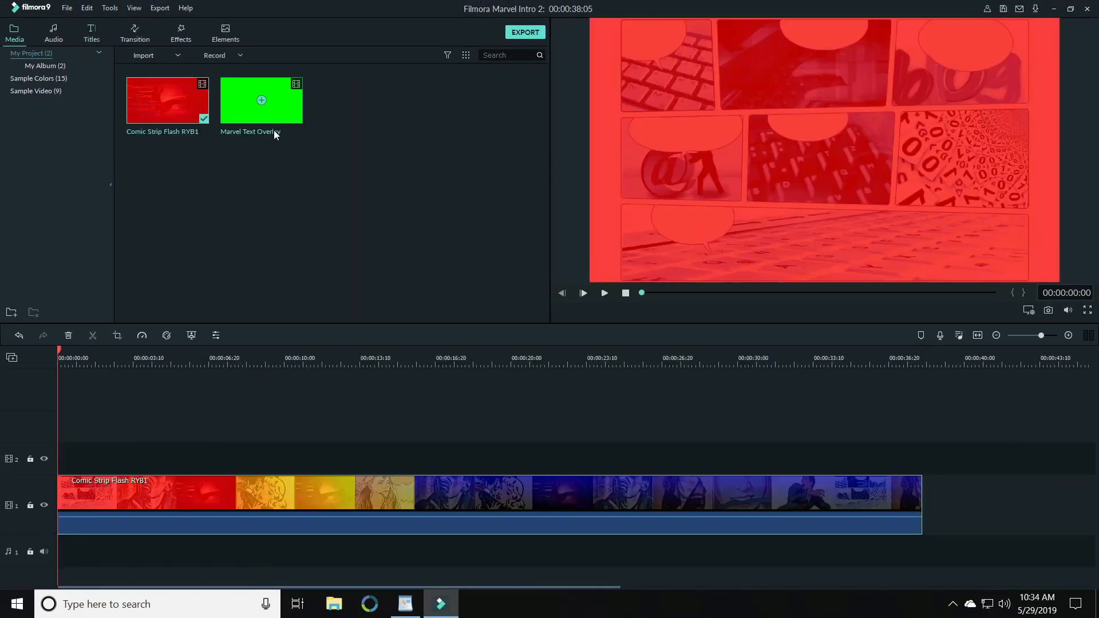
{"action": "left_click_drag", "start_coordinate": [290, 104], "coordinate": [56, 451]}
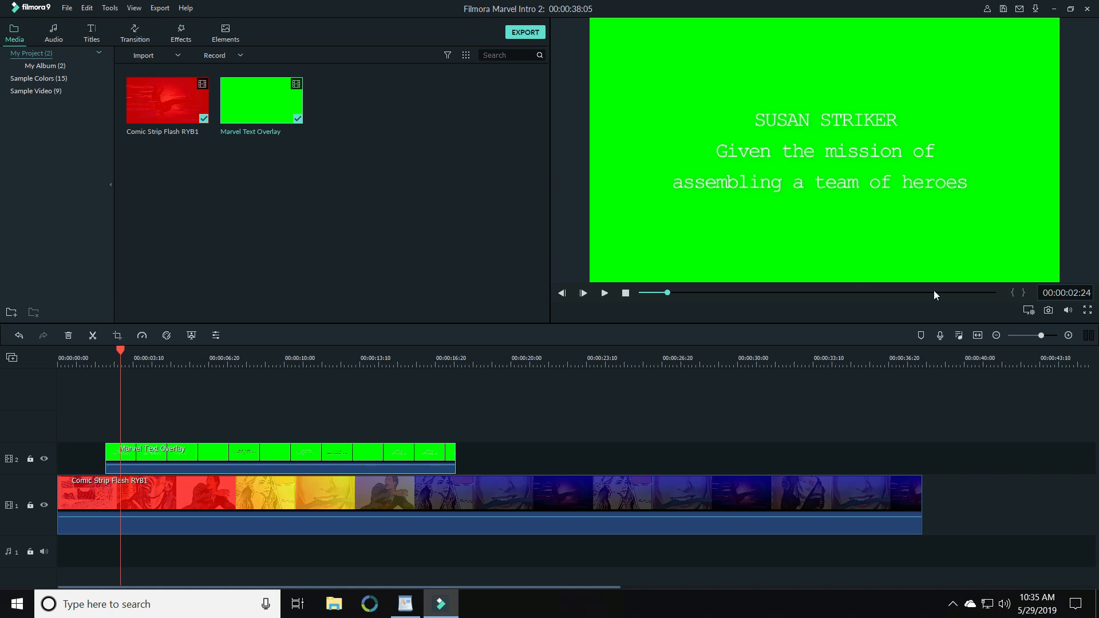
- Apply Chroma Key to the Marvel Text Overlay clip with offset -23, edge thickness -1.17 and edge feather 0.00
{"action": "double_click", "coordinate": [222, 455]}
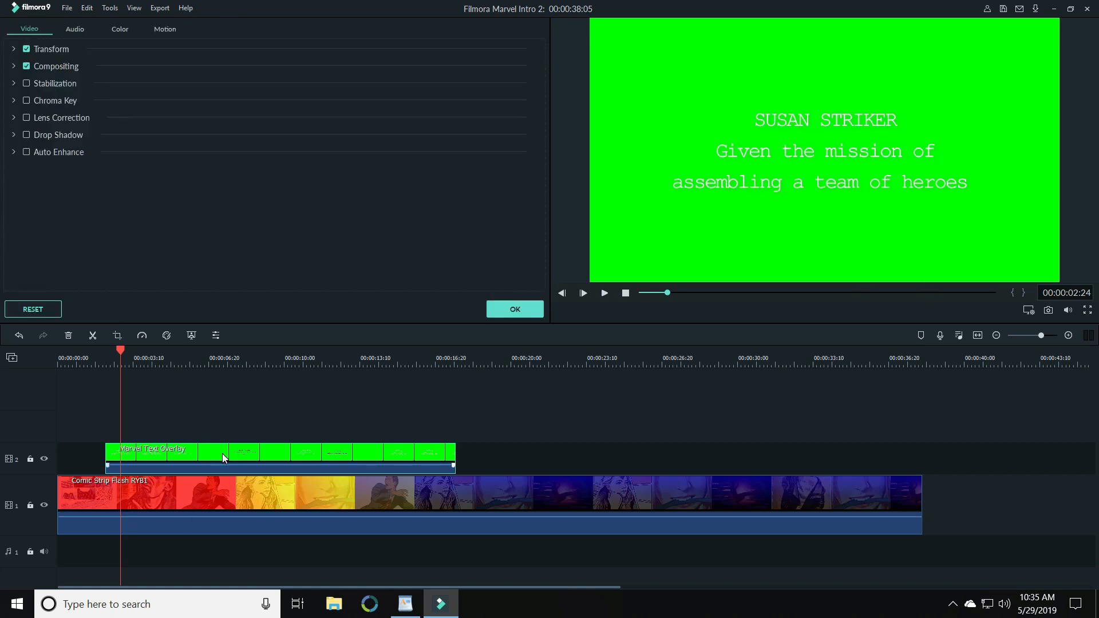
{"action": "left_click", "coordinate": [14, 100]}
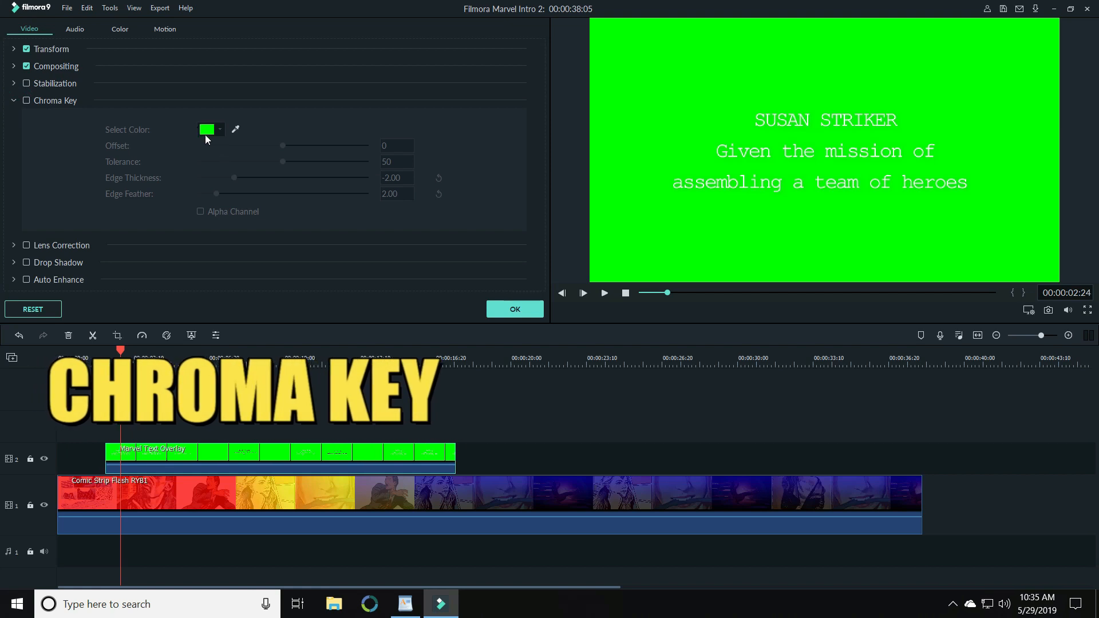
{"action": "left_click", "coordinate": [26, 100]}
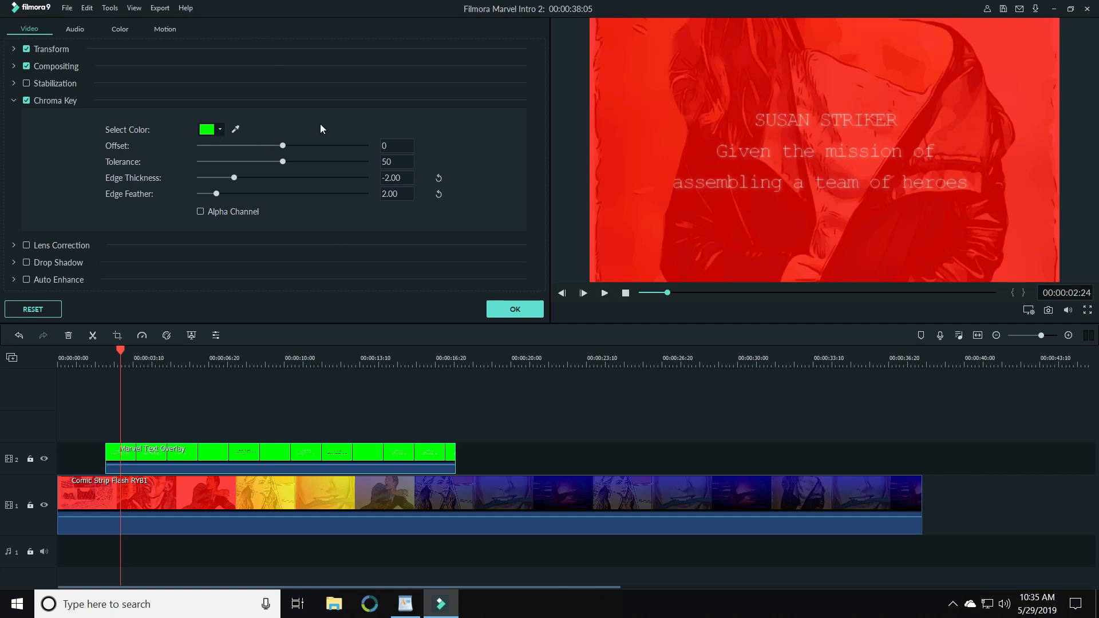
{"action": "left_click_drag", "start_coordinate": [280, 160], "coordinate": [265, 143]}
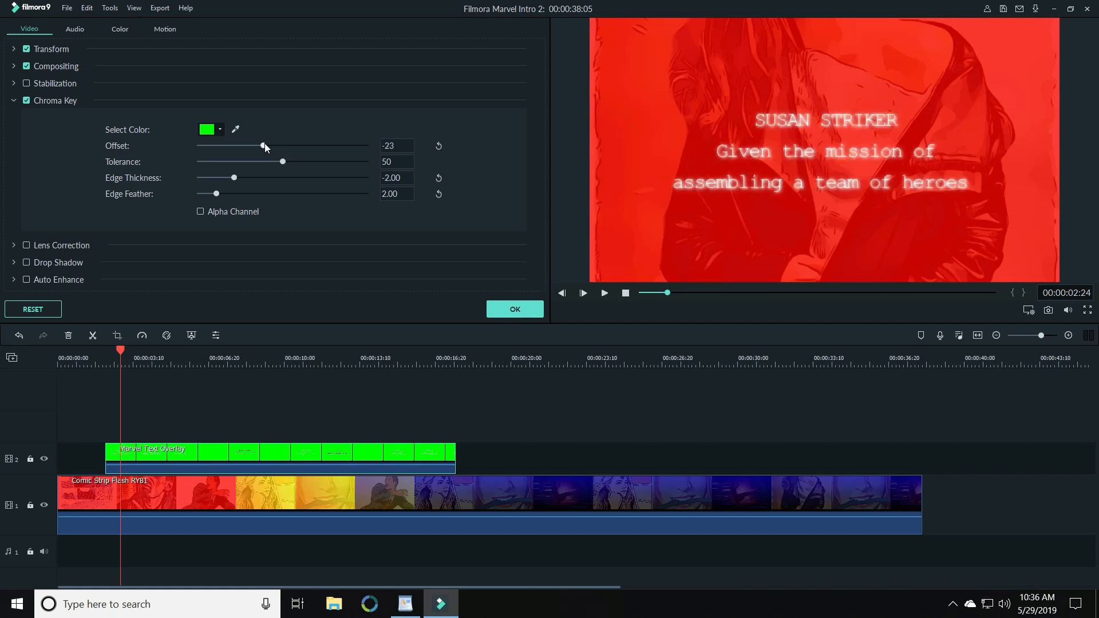
{"action": "mouse_move", "coordinate": [234, 177]}
{"action": "left_mouse_down"}
{"action": "mouse_move", "coordinate": [223, 174]}
{"action": "mouse_move", "coordinate": [245, 178]}
{"action": "mouse_move", "coordinate": [210, 195]}
{"action": "mouse_move", "coordinate": [218, 189]}
{"action": "left_mouse_up"}
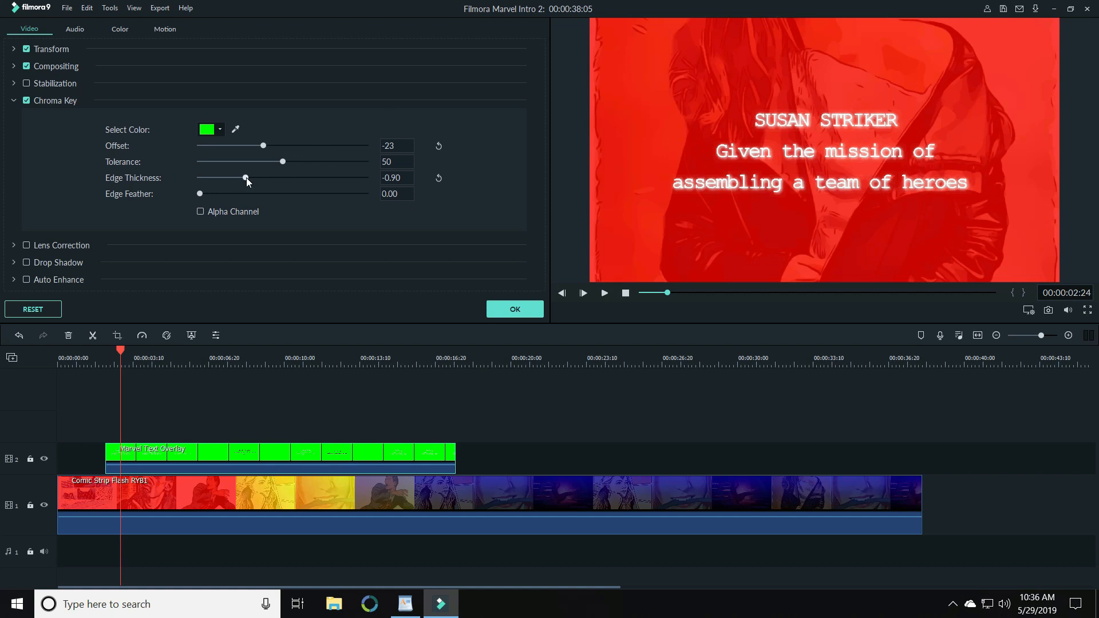
{"action": "mouse_move", "coordinate": [246, 177]}
{"action": "left_mouse_down"}
{"action": "mouse_move", "coordinate": [234, 174]}
{"action": "mouse_move", "coordinate": [243, 172]}
{"action": "left_mouse_up"}
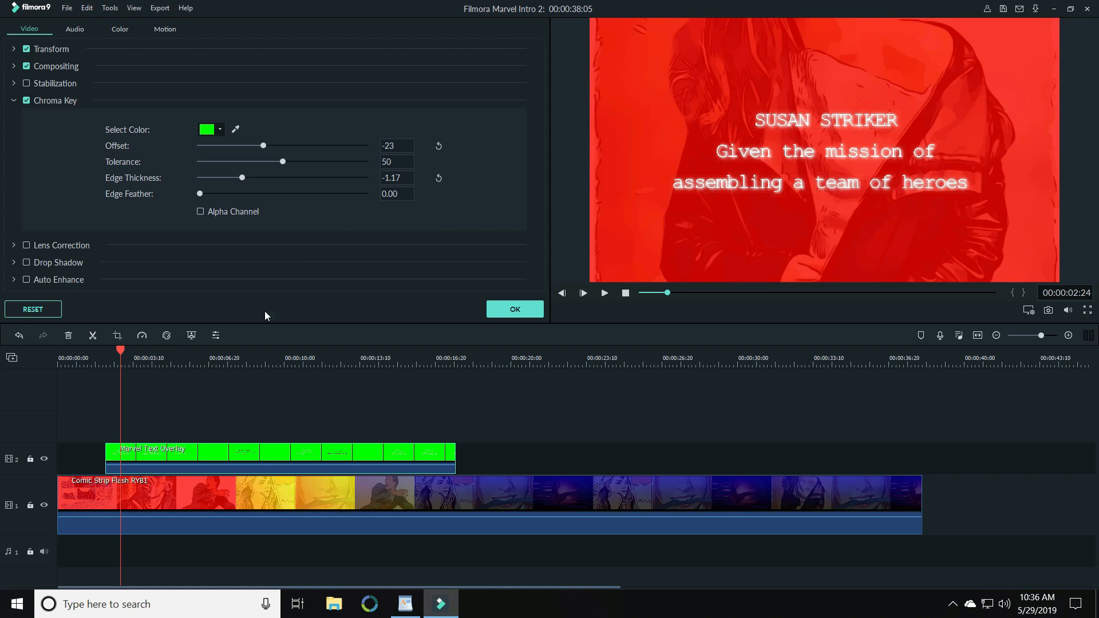
- Preview the keyed overlay, split it at 00:00:04:14 and shift the remainder about one second along track 2
{"action": "left_click", "coordinate": [605, 293]}
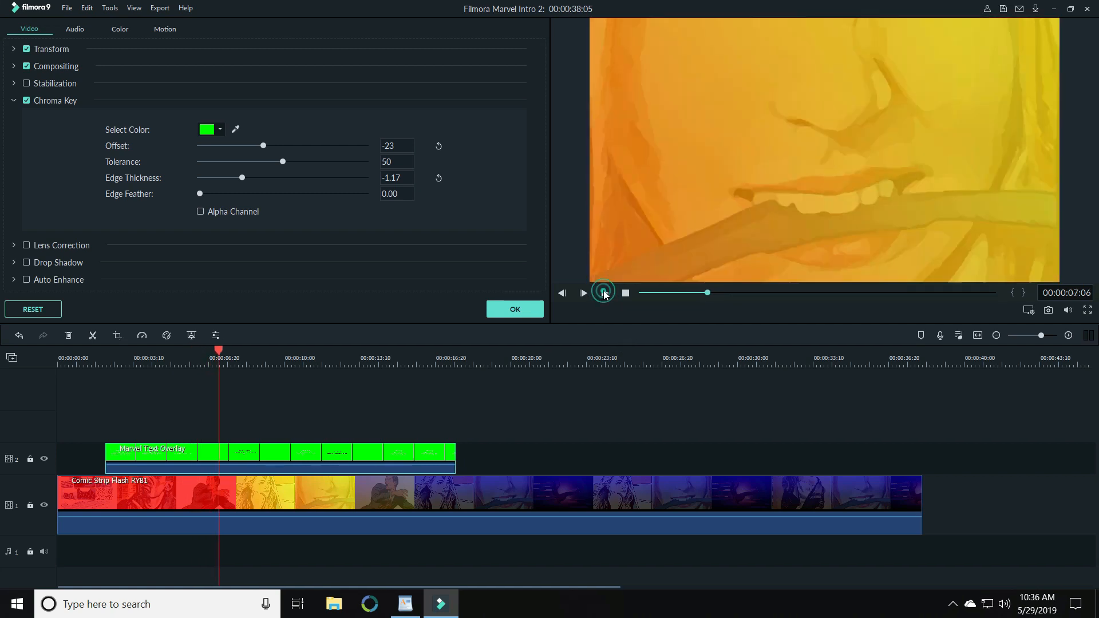
{"action": "left_click", "coordinate": [605, 293]}
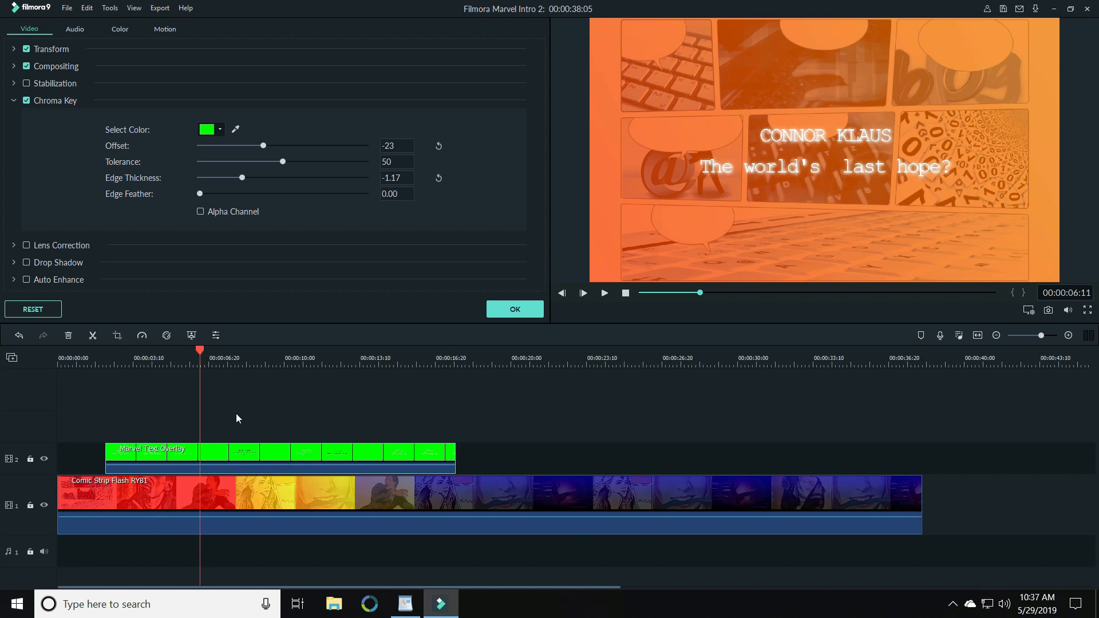
{"action": "left_click", "coordinate": [109, 361]}
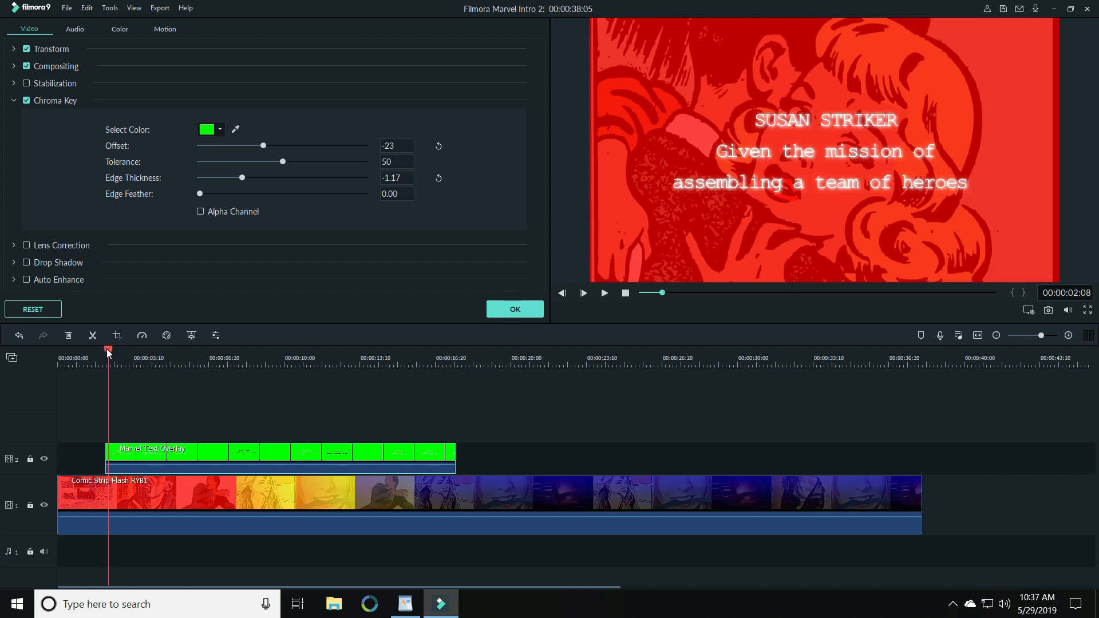
{"action": "left_click_drag", "start_coordinate": [107, 353], "coordinate": [160, 353]}
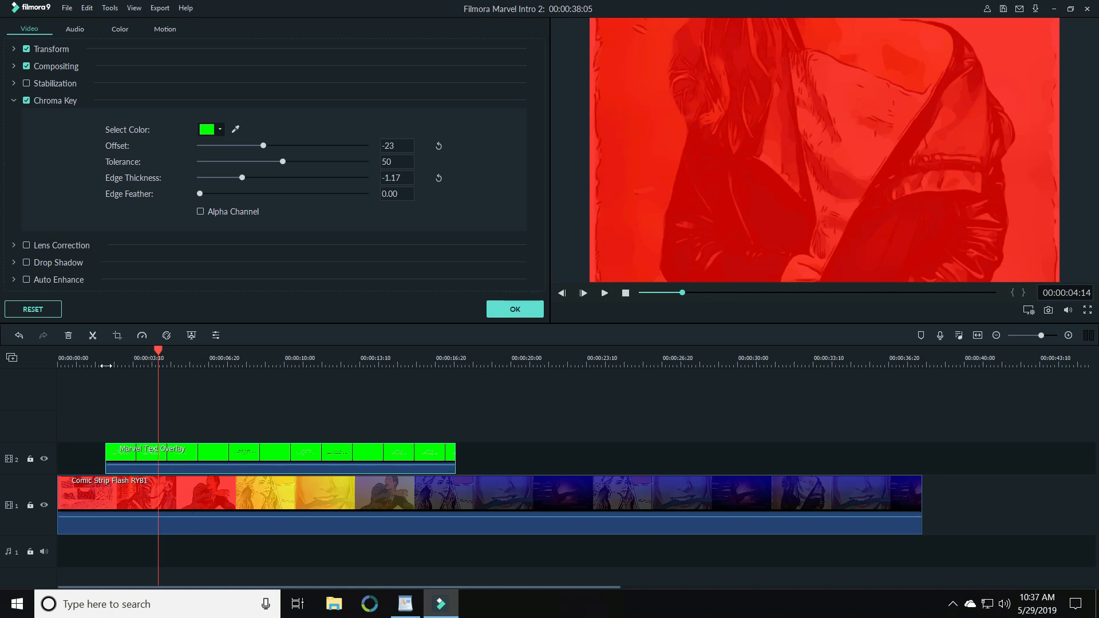
{"action": "left_click", "coordinate": [92, 336]}
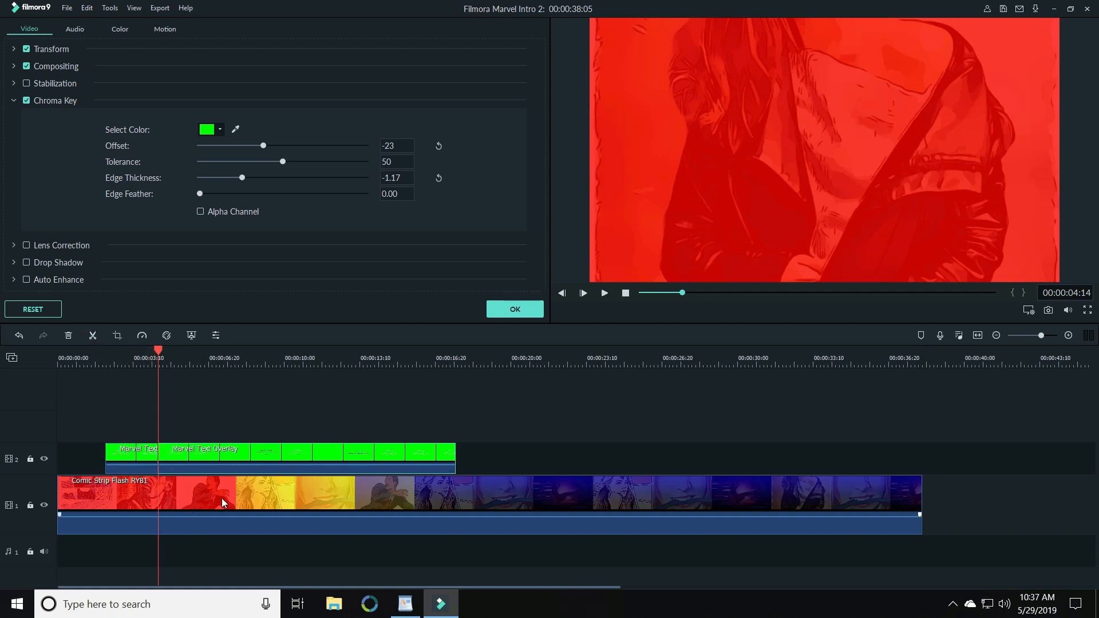
{"action": "left_click_drag", "start_coordinate": [198, 456], "coordinate": [222, 459]}
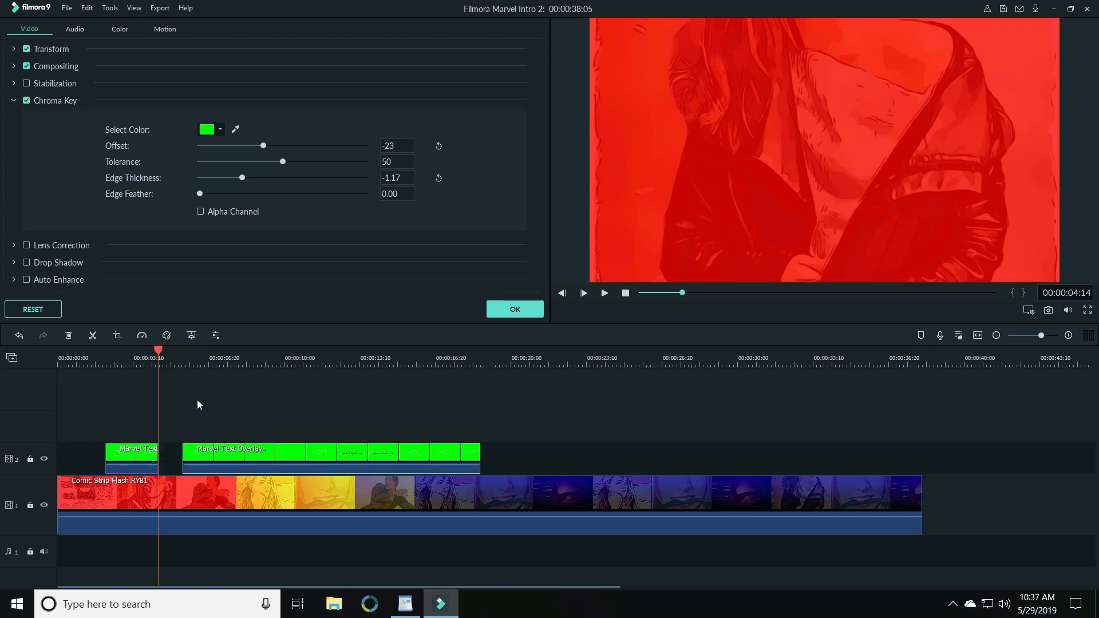
- Preview the second character text, split the overlay at about 00:00:08:12 after it ends and shift the remainder slightly later
{"action": "left_click", "coordinate": [187, 358]}
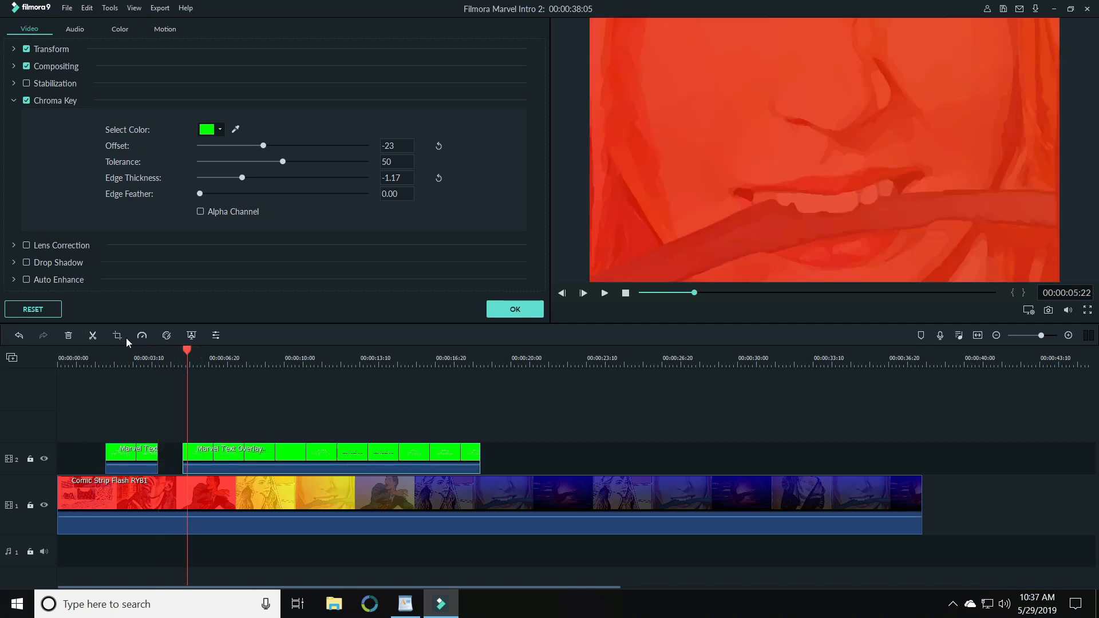
{"action": "left_click", "coordinate": [605, 297]}
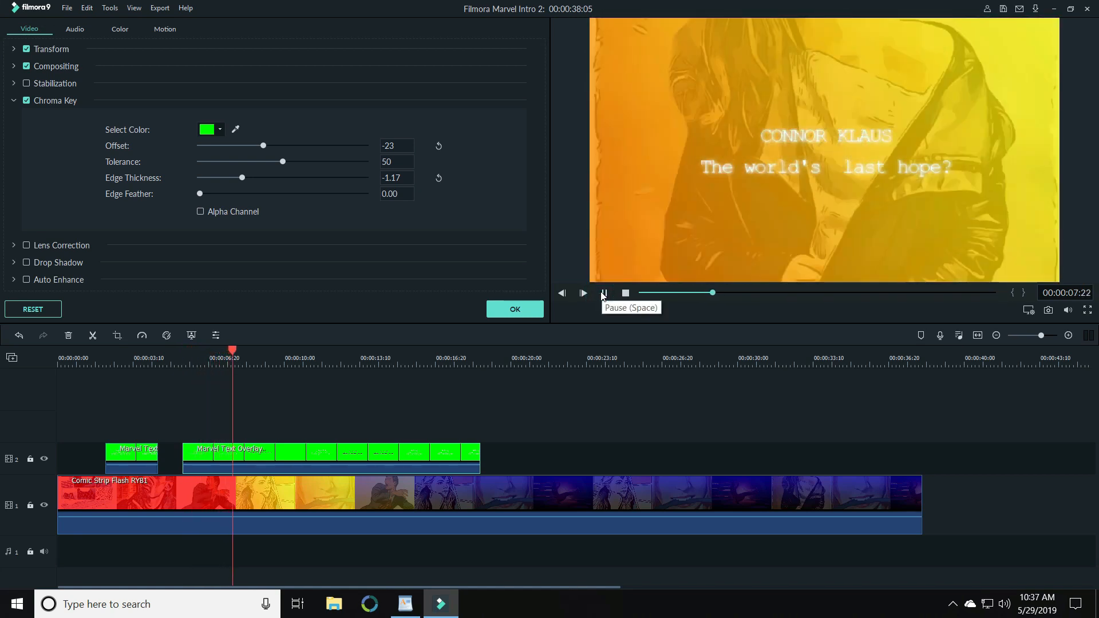
{"action": "left_click", "coordinate": [604, 293]}
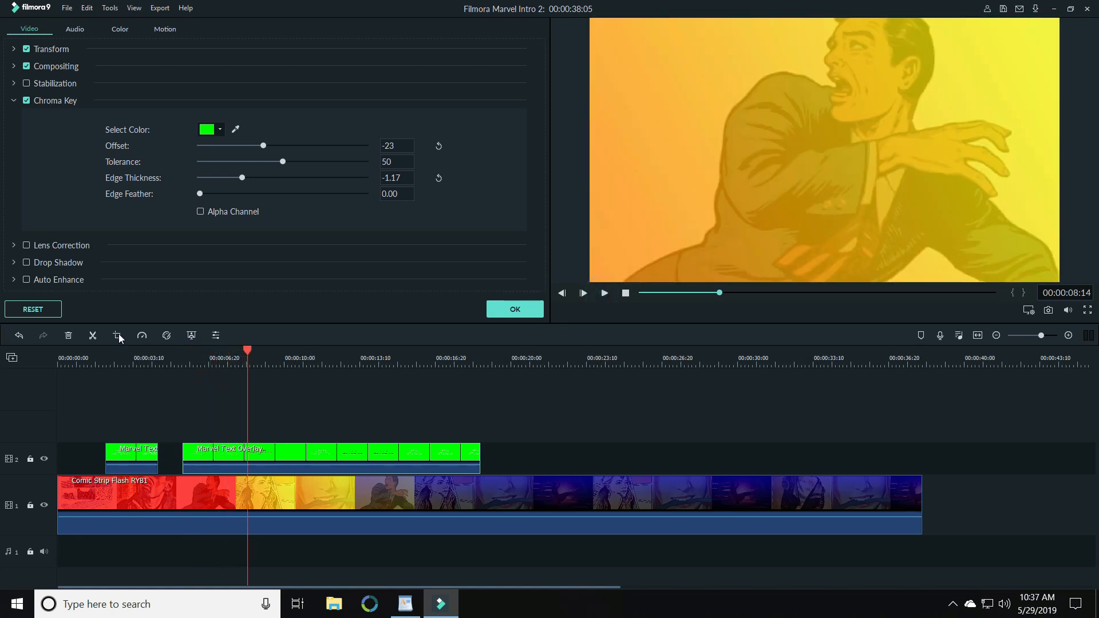
{"action": "left_click", "coordinate": [92, 336]}
{"action": "left_click_drag", "start_coordinate": [283, 450], "coordinate": [295, 451]}
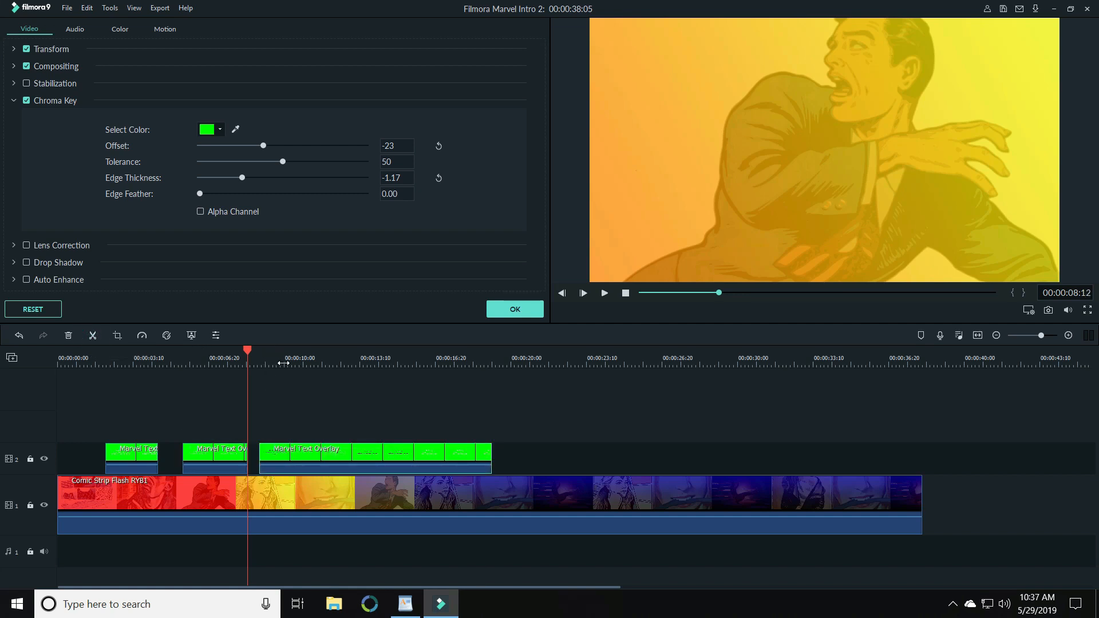
- Split the overlay at 00:00:11:21 after the third character text and shift the remainder slightly later on track 2
{"action": "left_click", "coordinate": [278, 360]}
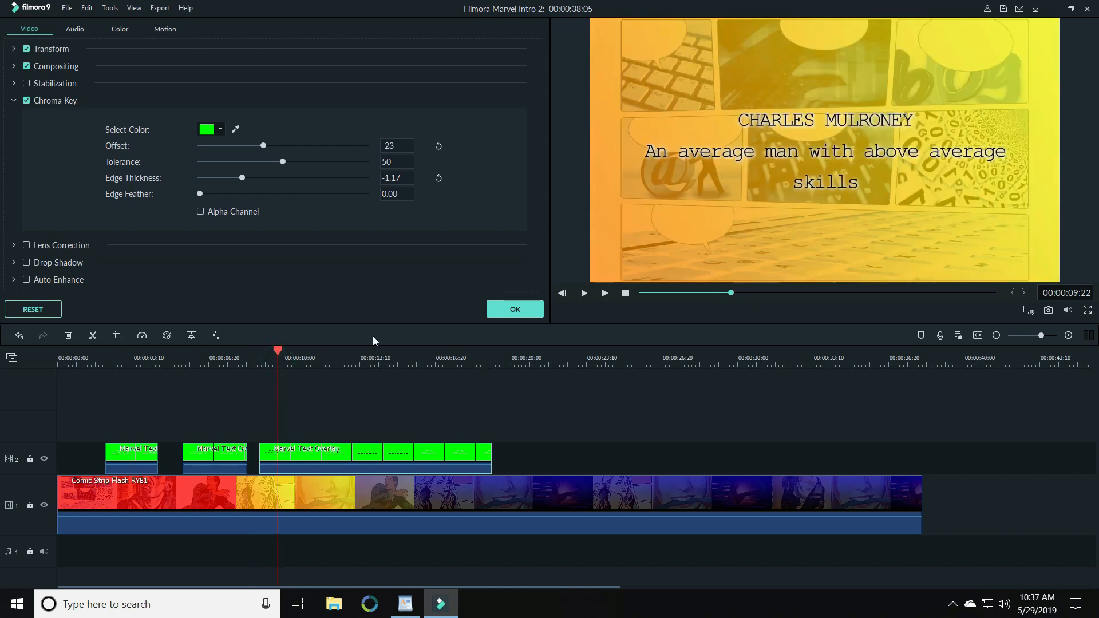
{"action": "left_click", "coordinate": [323, 357]}
{"action": "left_click", "coordinate": [92, 335]}
{"action": "left_click_drag", "start_coordinate": [366, 460], "coordinate": [382, 458]}
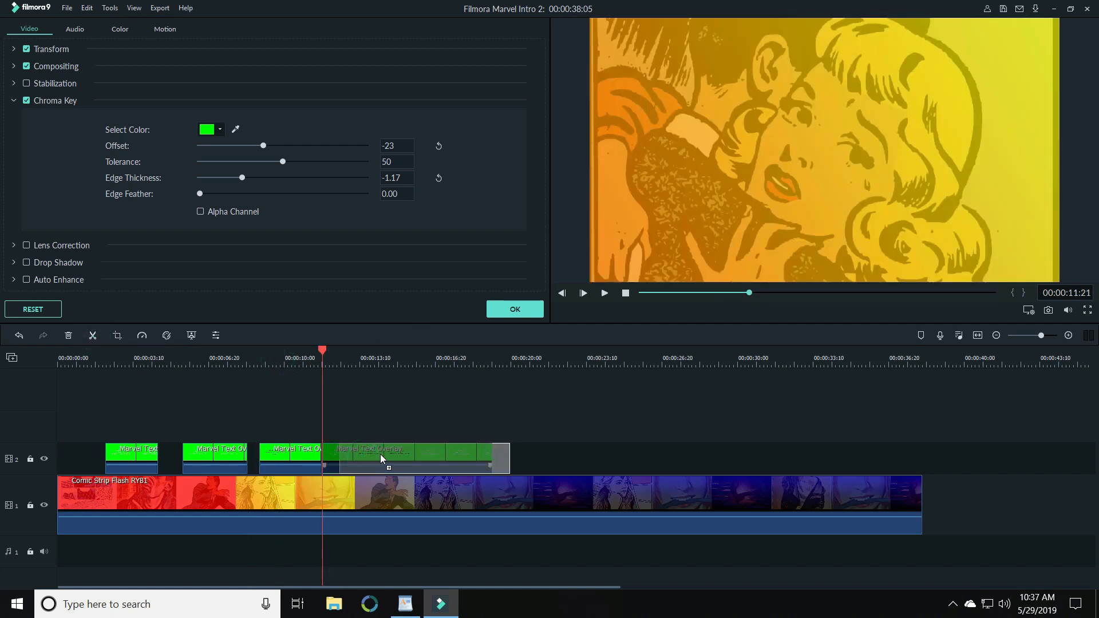
{"action": "left_click_drag", "start_coordinate": [596, 312], "coordinate": [607, 298]}
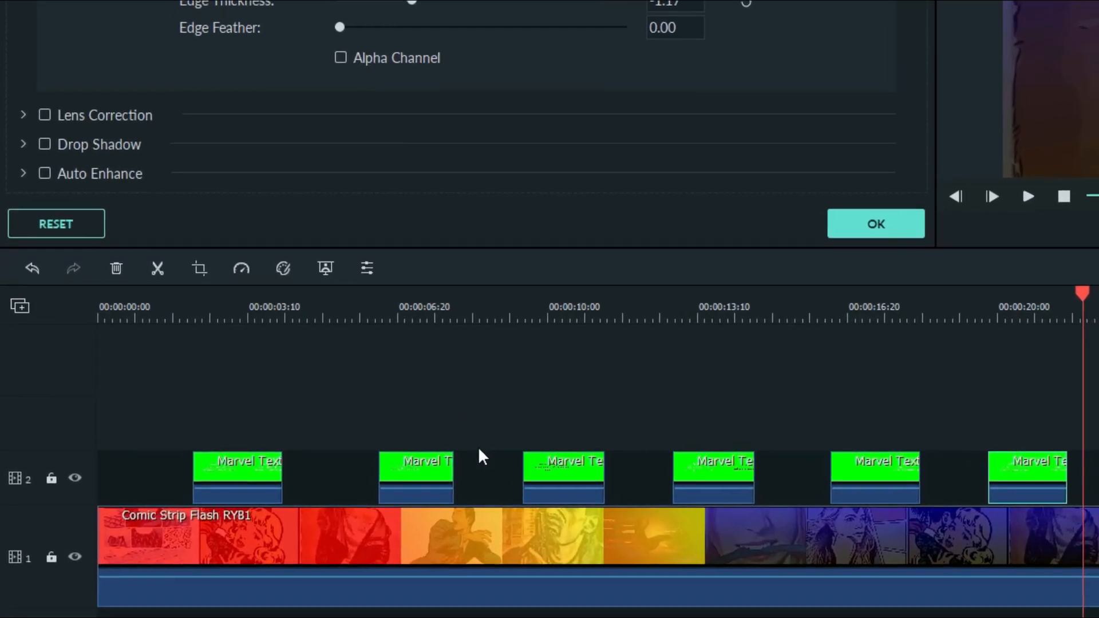
- Add a video track, moving the second text clip onto track 3 and the third onto a new track 4, both earlier in time
{"action": "left_click", "coordinate": [22, 297]}
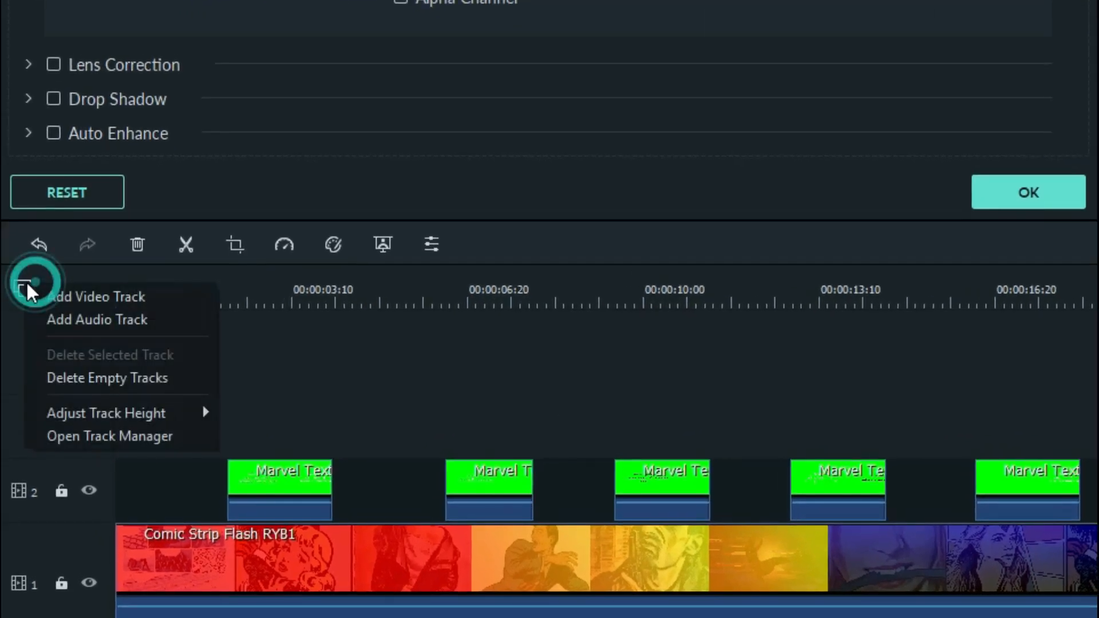
{"action": "left_click", "coordinate": [95, 304]}
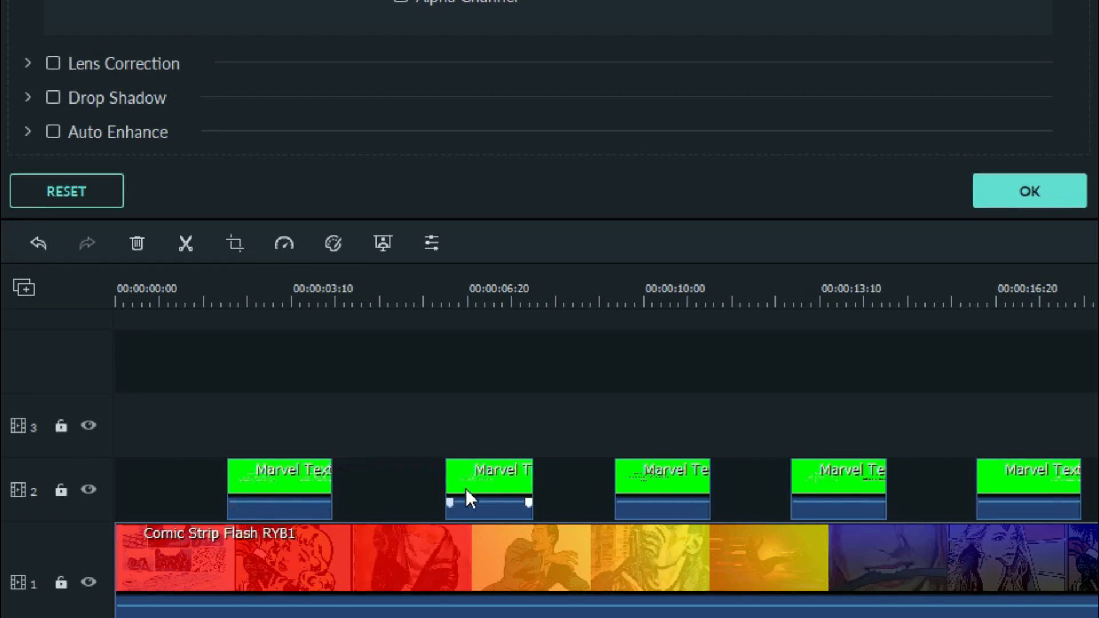
{"action": "left_click_drag", "start_coordinate": [465, 489], "coordinate": [334, 411]}
{"action": "left_click", "coordinate": [654, 477]}
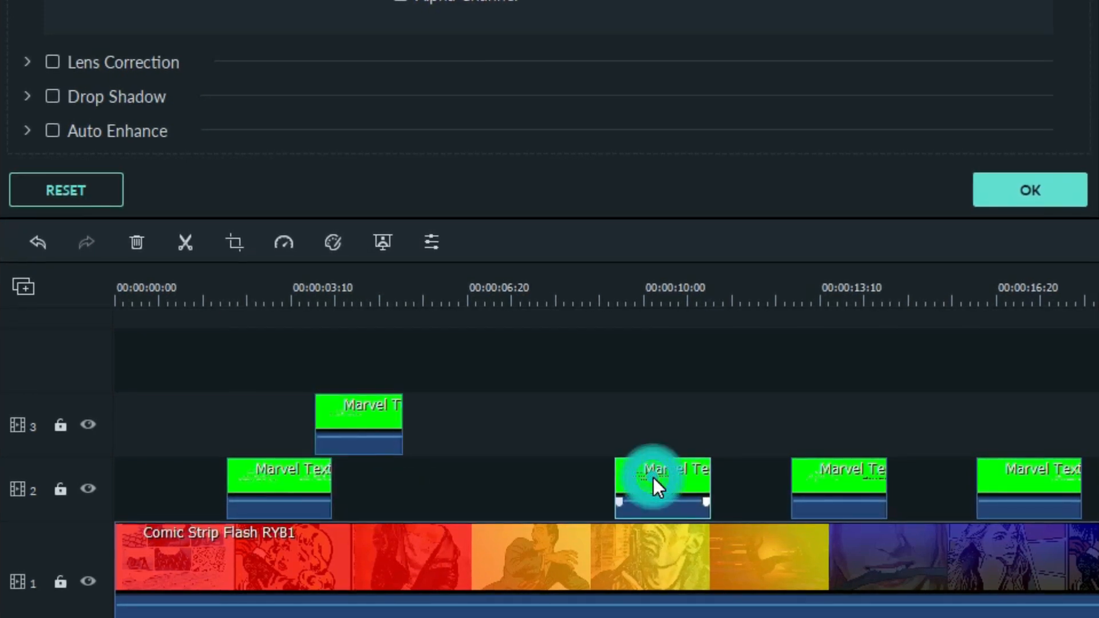
{"action": "left_click_drag", "start_coordinate": [654, 477], "coordinate": [458, 339]}
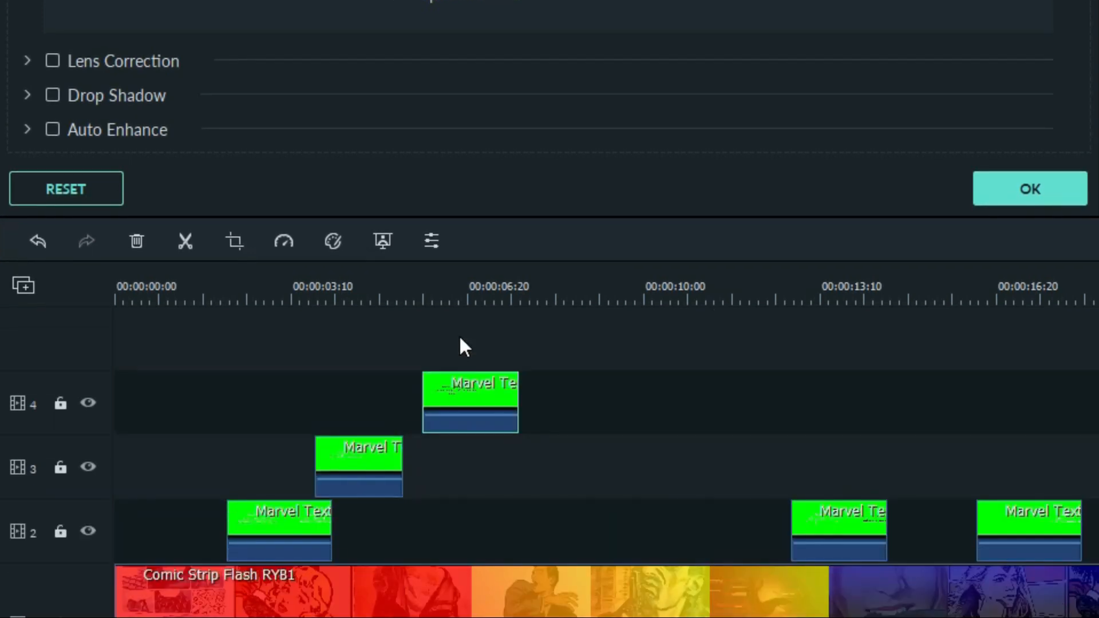
- Move the fourth, fifth and sixth text clips earlier onto their own new tracks 5, 6 and 7
{"action": "left_click_drag", "start_coordinate": [827, 518], "coordinate": [580, 335]}
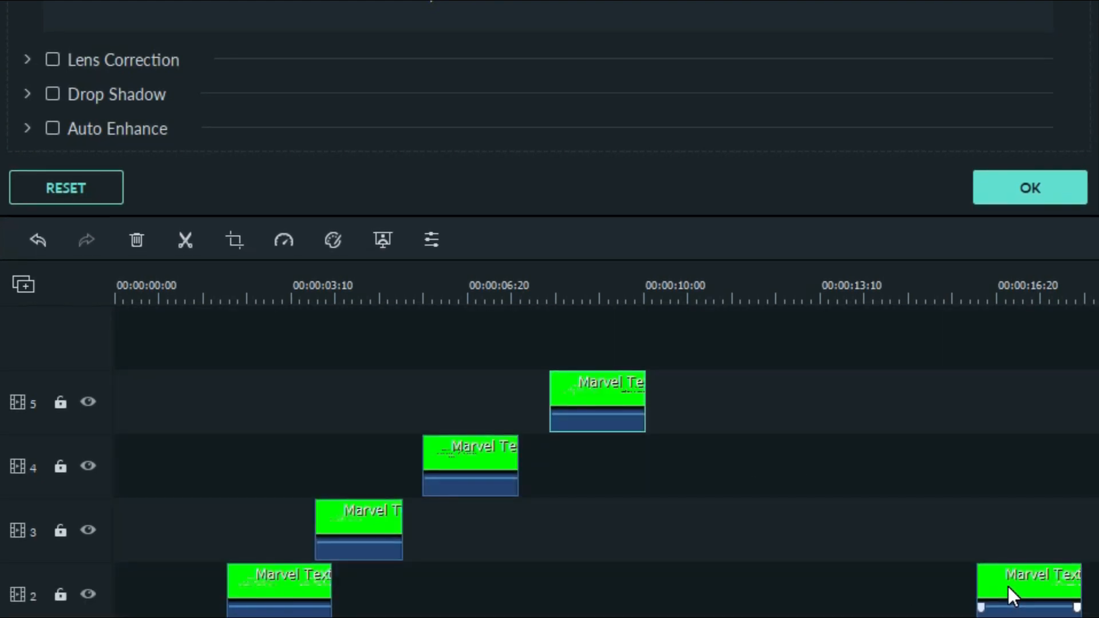
{"action": "left_click_drag", "start_coordinate": [1009, 586], "coordinate": [626, 339]}
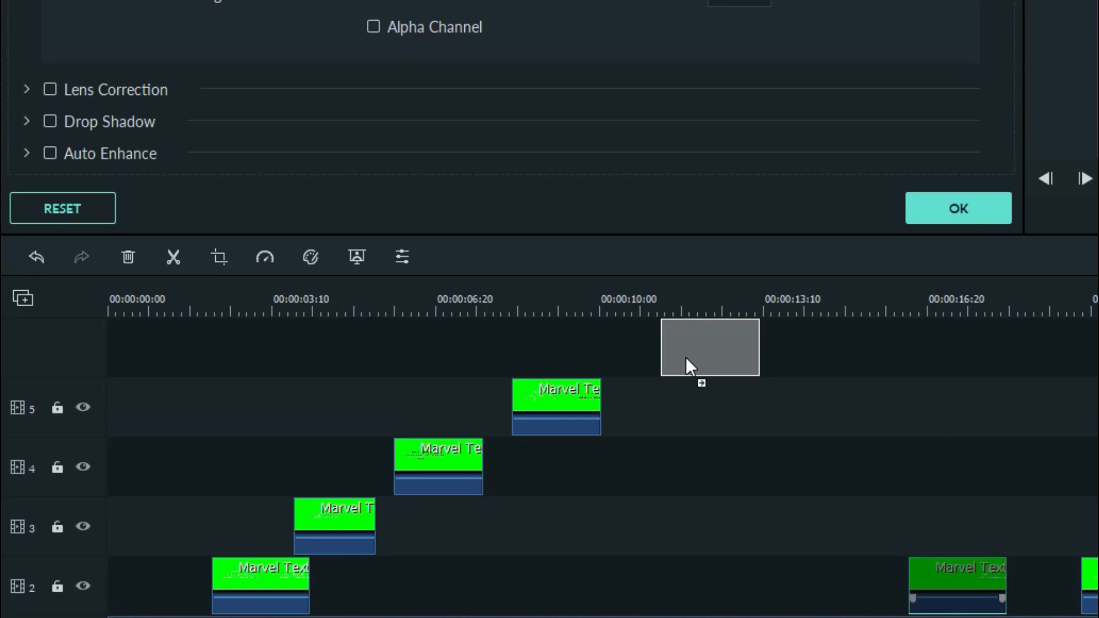
{"action": "left_click_drag", "start_coordinate": [1091, 587], "coordinate": [740, 351]}
{"action": "left_click_drag", "start_coordinate": [592, 373], "coordinate": [759, 420]}
{"action": "left_click_drag", "start_coordinate": [634, 421], "coordinate": [679, 422]}
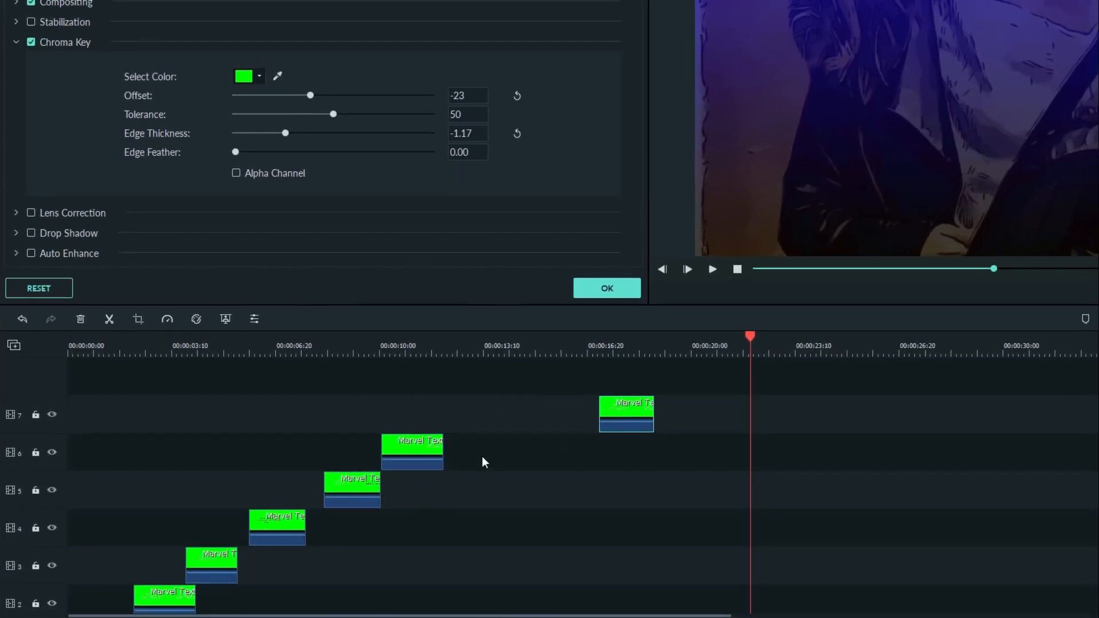
- Space out the text clips by moving the track 6 clip to about 14 seconds and the track 5 clip to about 11 seconds
{"action": "left_click_drag", "start_coordinate": [435, 452], "coordinate": [565, 458]}
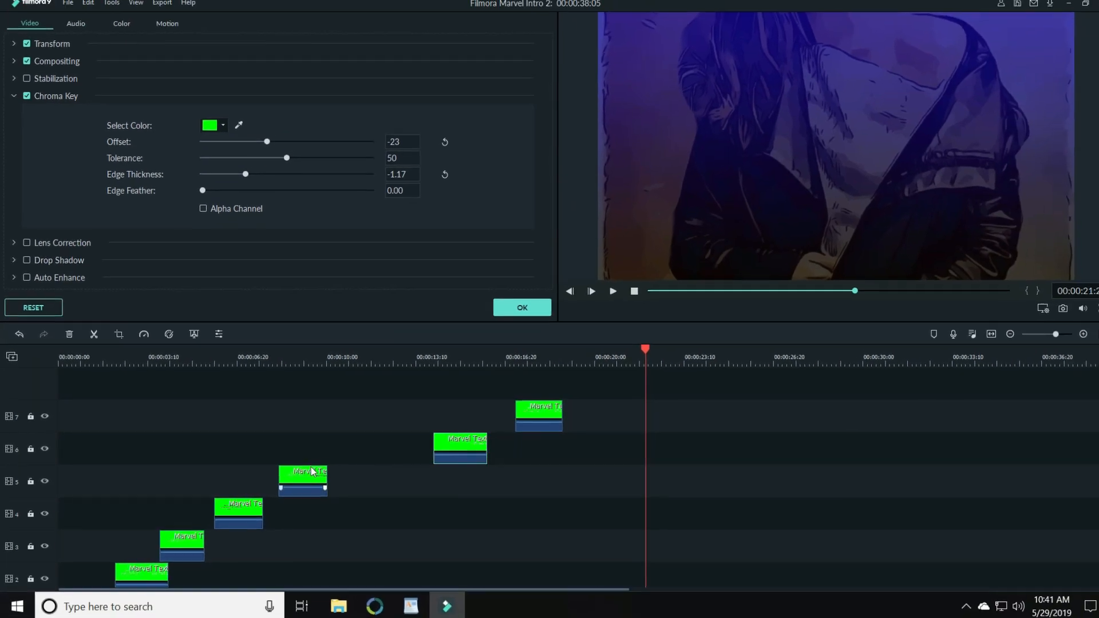
{"action": "left_click_drag", "start_coordinate": [325, 479], "coordinate": [403, 482]}
{"action": "left_click_drag", "start_coordinate": [384, 480], "coordinate": [385, 480]}
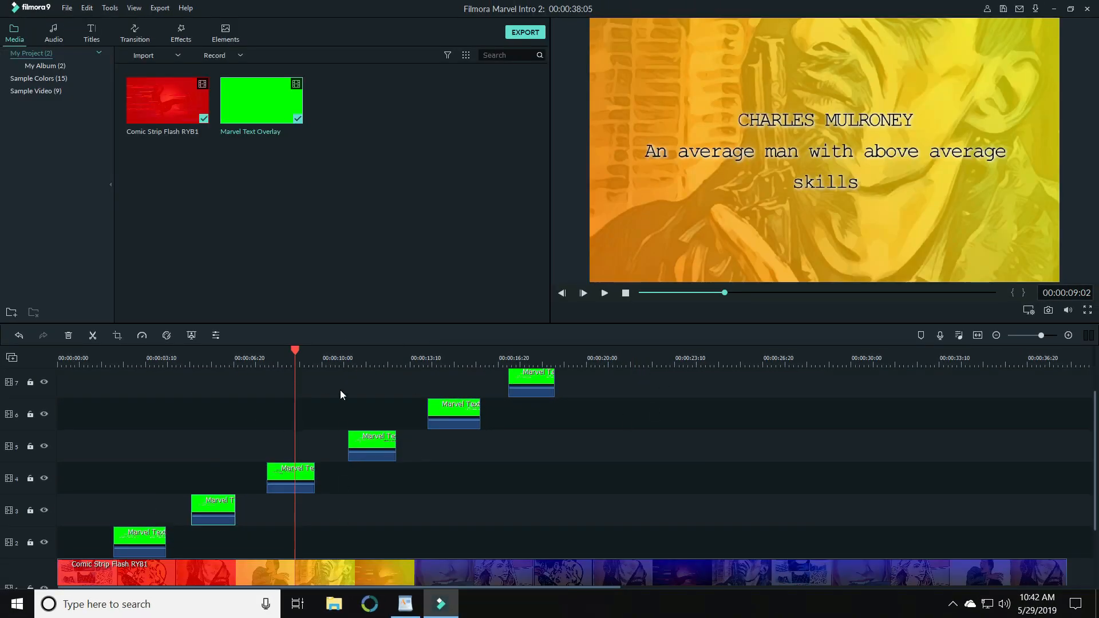
- Import the images hero-3120517_1920, superman-3186518_1920, superhero-3120520_1920, superhero-3114985_1920 and wonder-woman-2561434_1280 from the images folder
{"action": "left_click", "coordinate": [177, 56]}
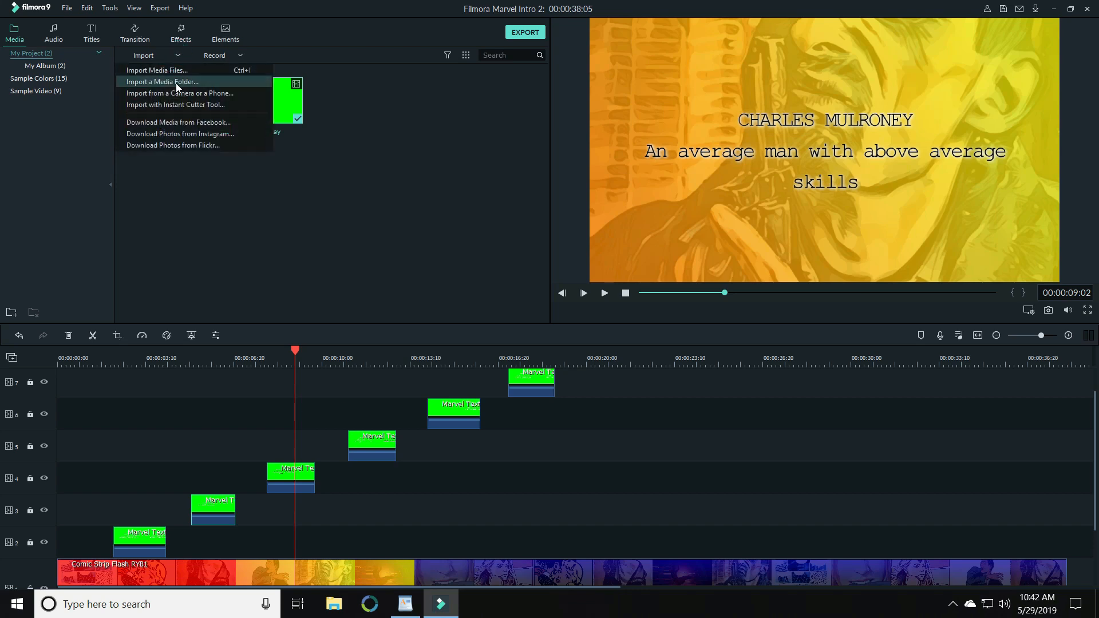
{"action": "left_click", "coordinate": [170, 71]}
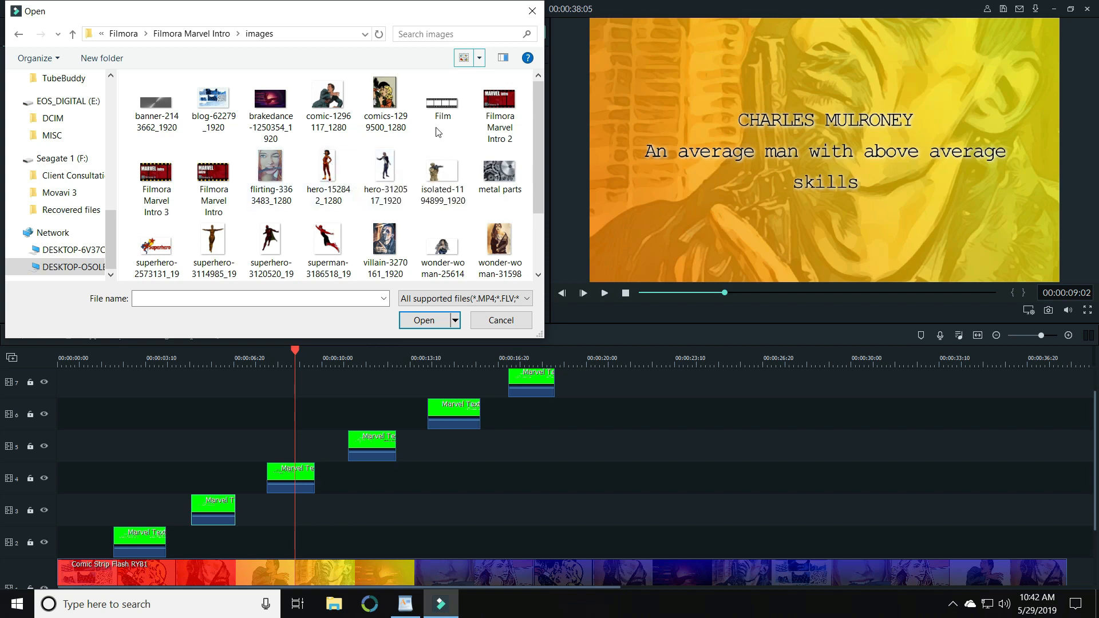
{"action": "left_click", "coordinate": [322, 174]}
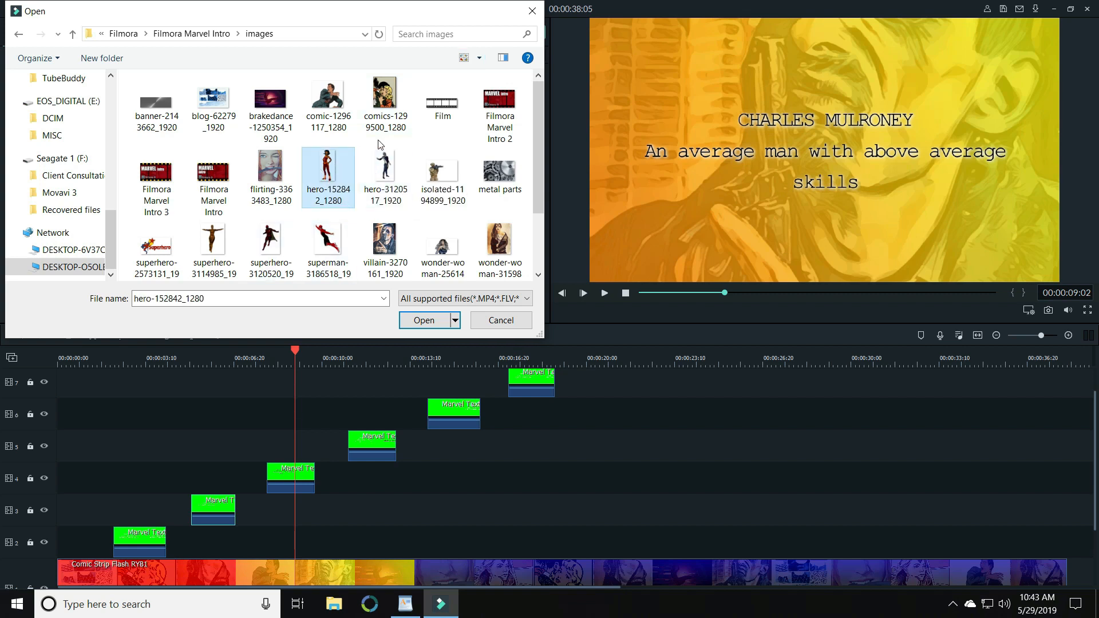
{"action": "left_click", "coordinate": [382, 170]}
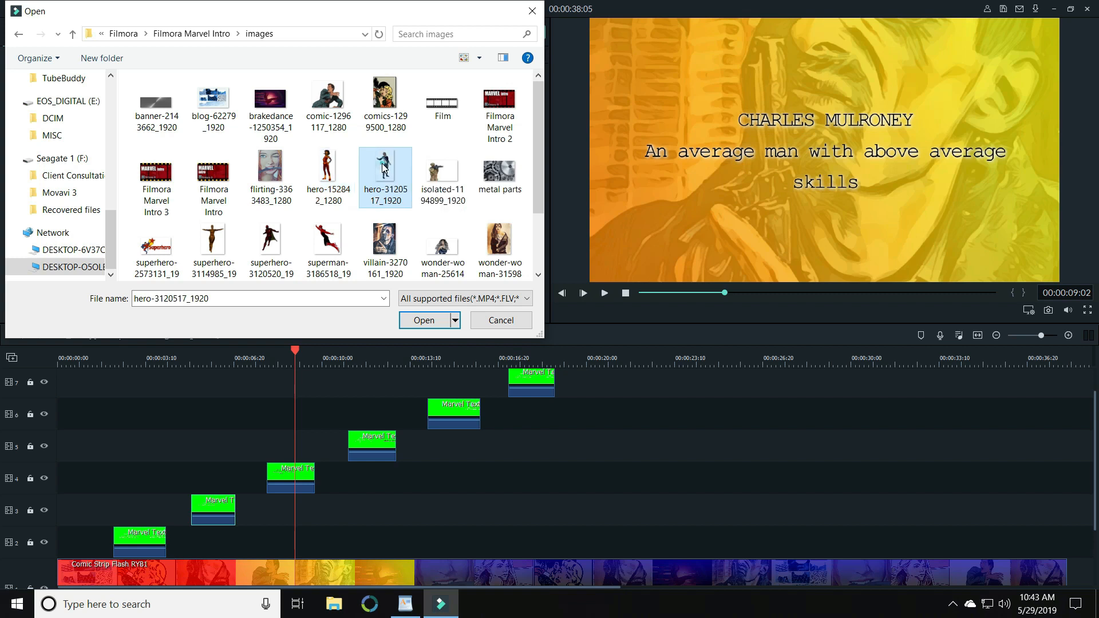
{"action": "left_click", "coordinate": [319, 236], "text": "ctrl"}
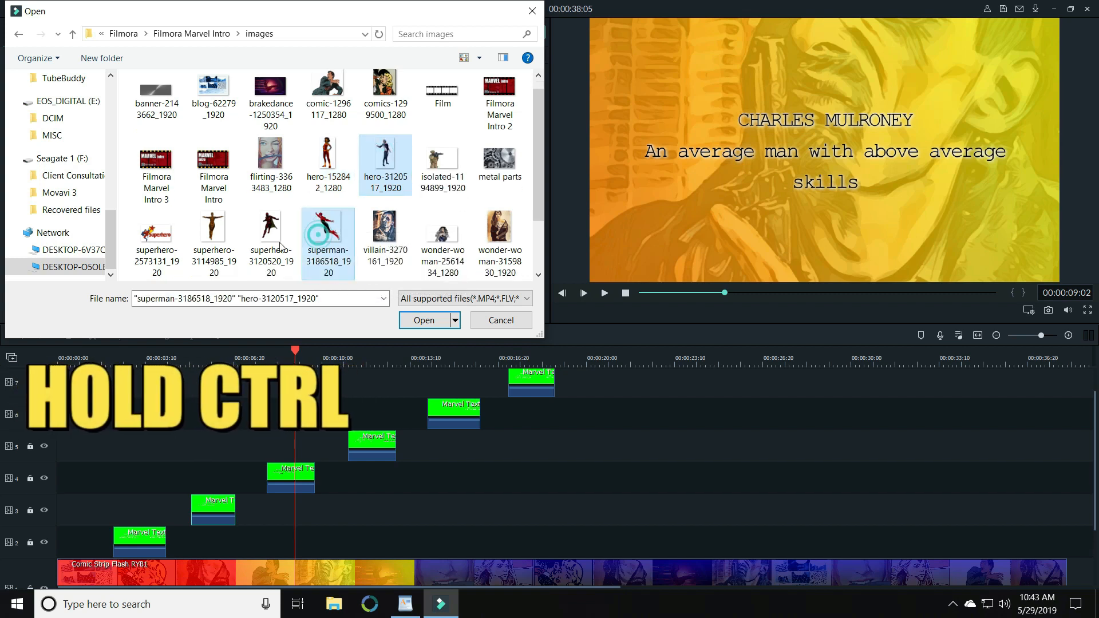
{"action": "left_click", "coordinate": [280, 248], "text": "ctrl"}
{"action": "left_click", "coordinate": [198, 232], "text": "ctrl"}
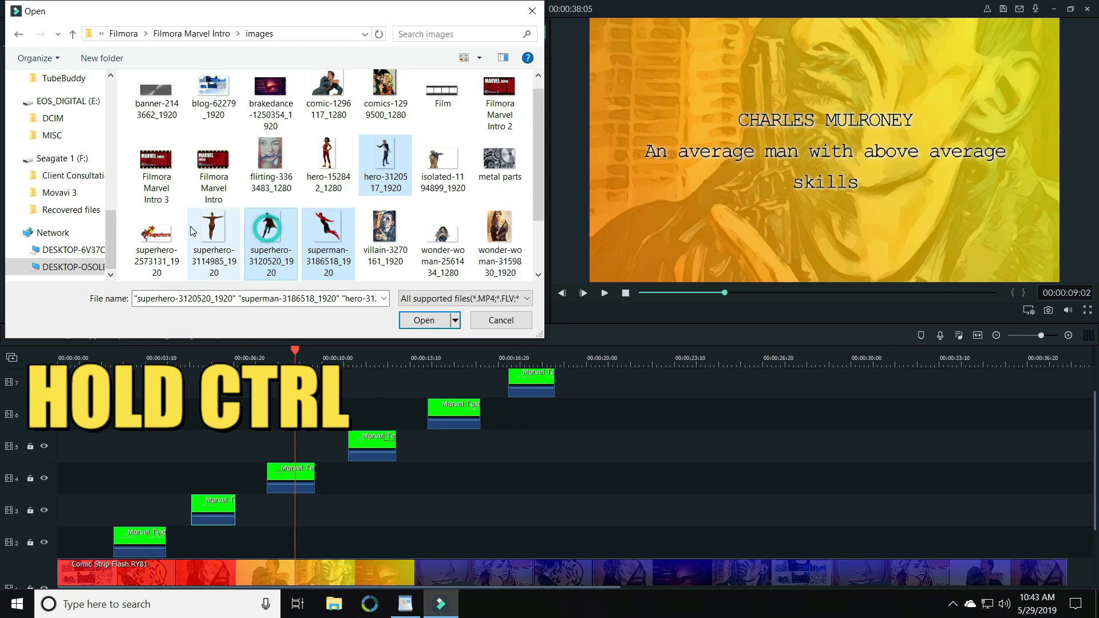
{"action": "left_click", "coordinate": [442, 227], "text": "ctrl"}
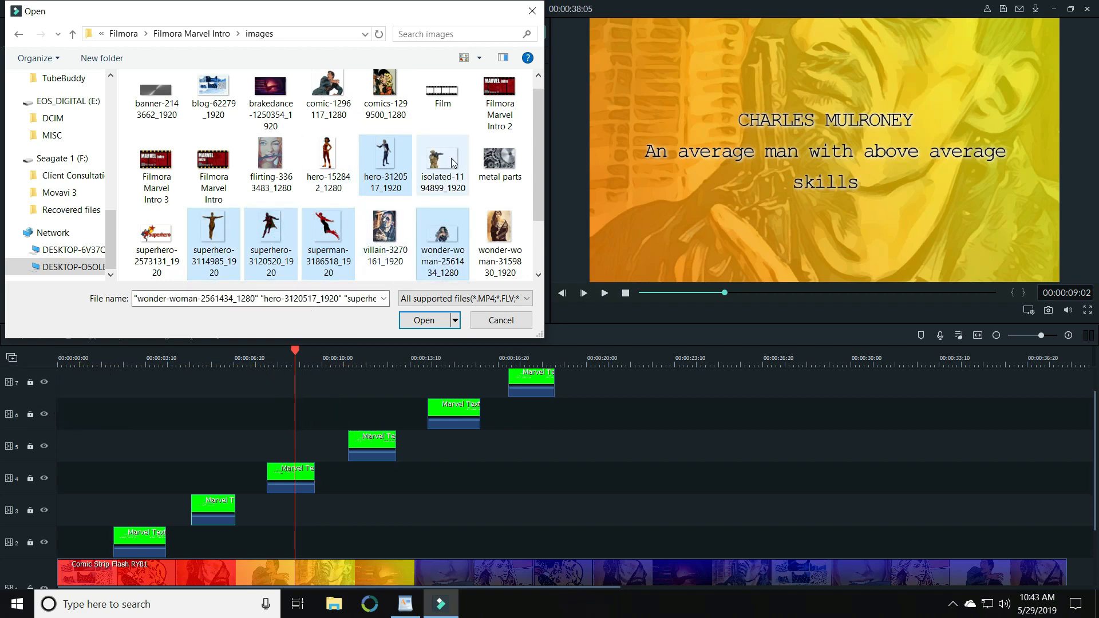
{"action": "left_click", "coordinate": [426, 321]}
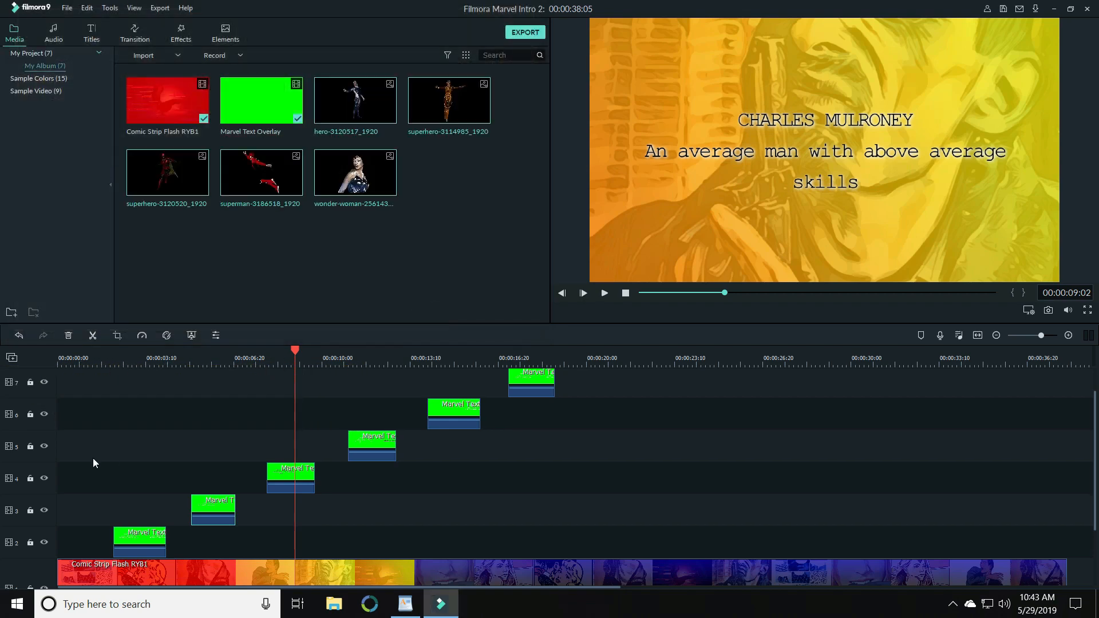
{"action": "left_click", "coordinate": [424, 215]}
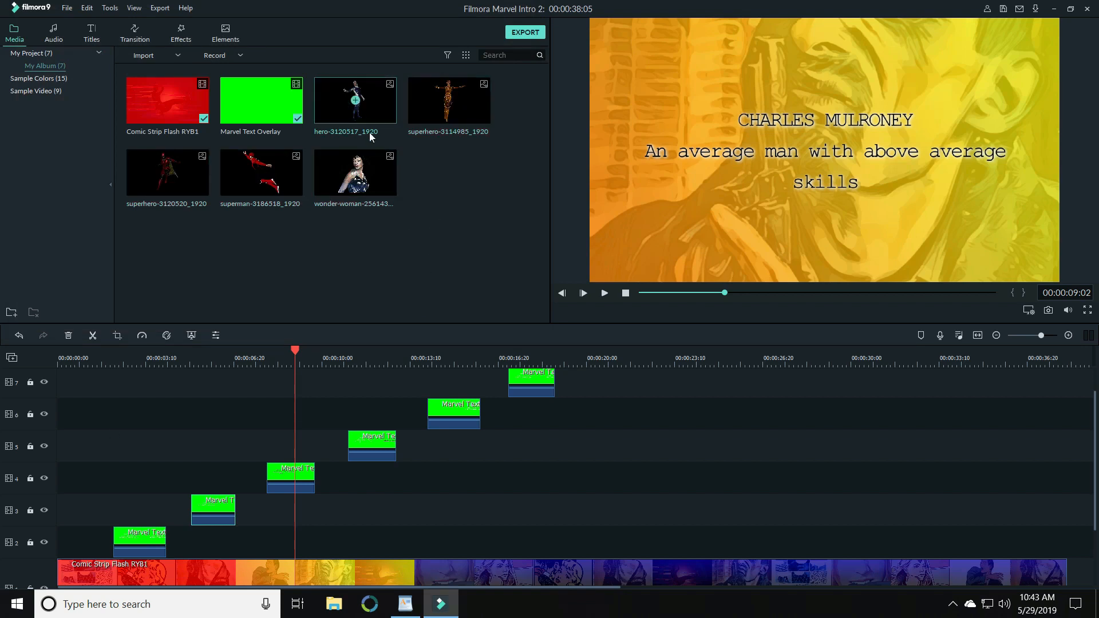
- Preview the sequence from the start, and shift the text clips later on the timeline to clear room for the images
{"action": "left_click", "coordinate": [57, 360]}
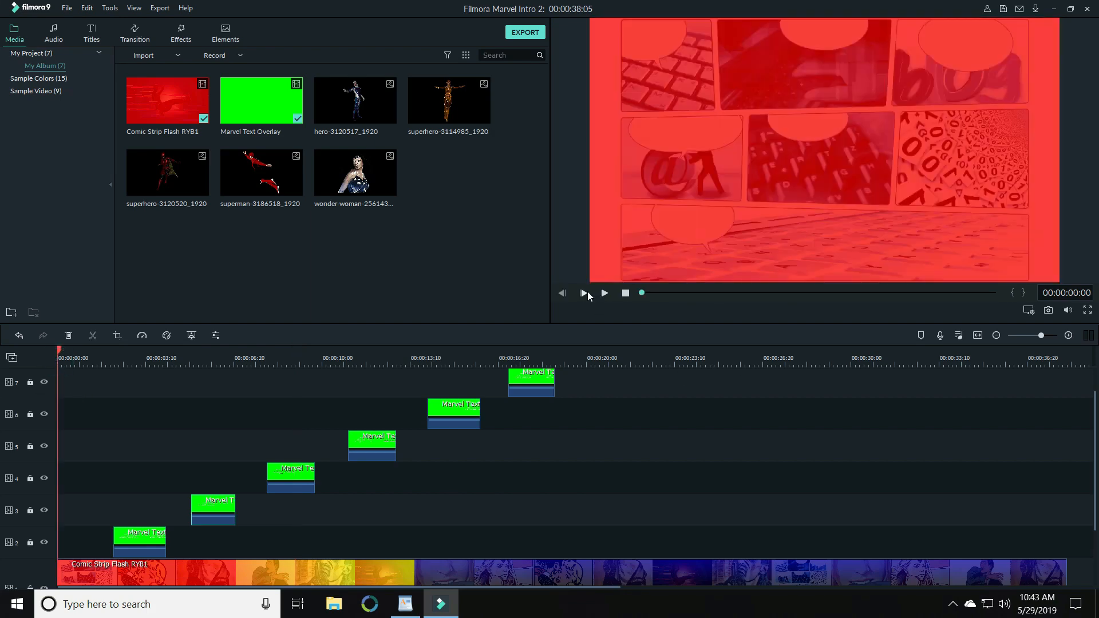
{"action": "left_click", "coordinate": [604, 293]}
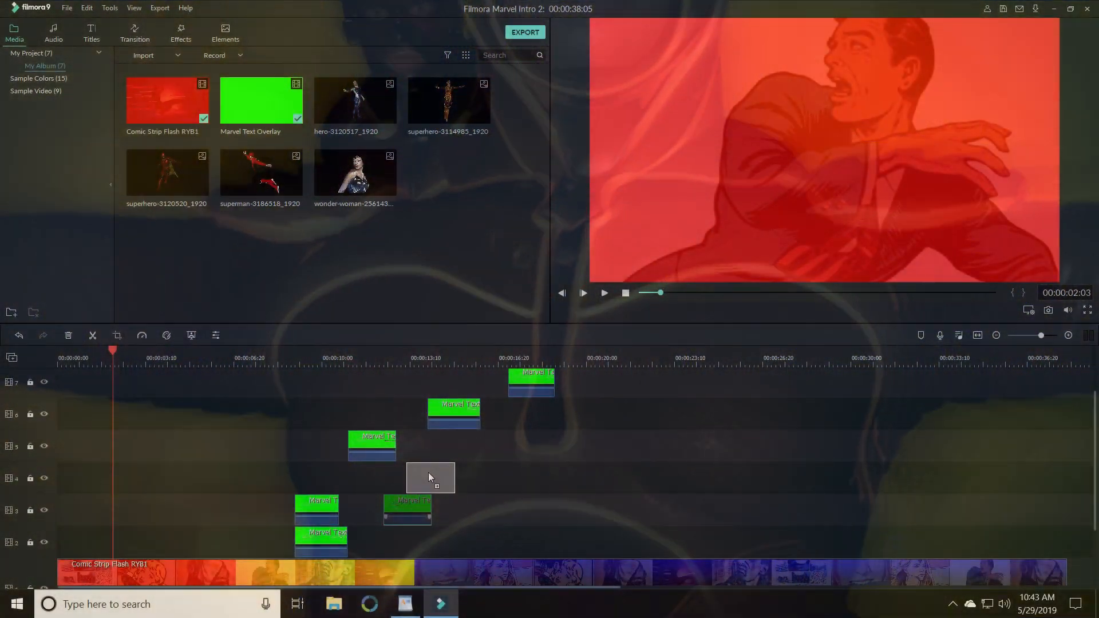
{"action": "left_click_drag", "start_coordinate": [429, 473], "coordinate": [452, 523]}
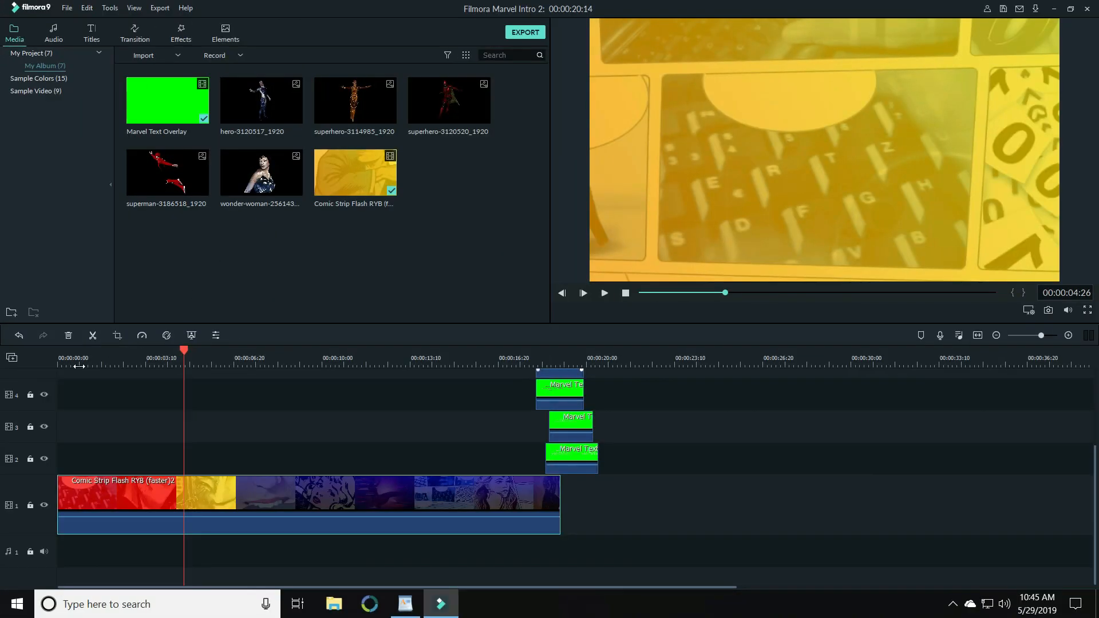
- Play the comic strip video from about 00:00:01:01 to 00:00:04:00 and place the superman-3186518_1920 image there on track 2
{"action": "left_click", "coordinate": [84, 362]}
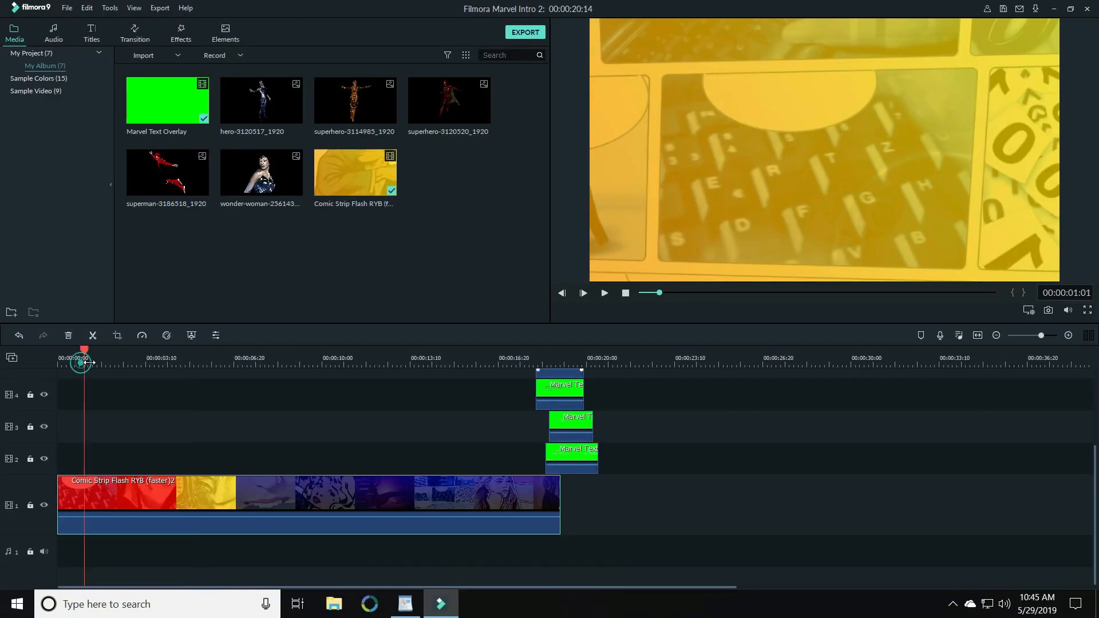
{"action": "left_click", "coordinate": [602, 293]}
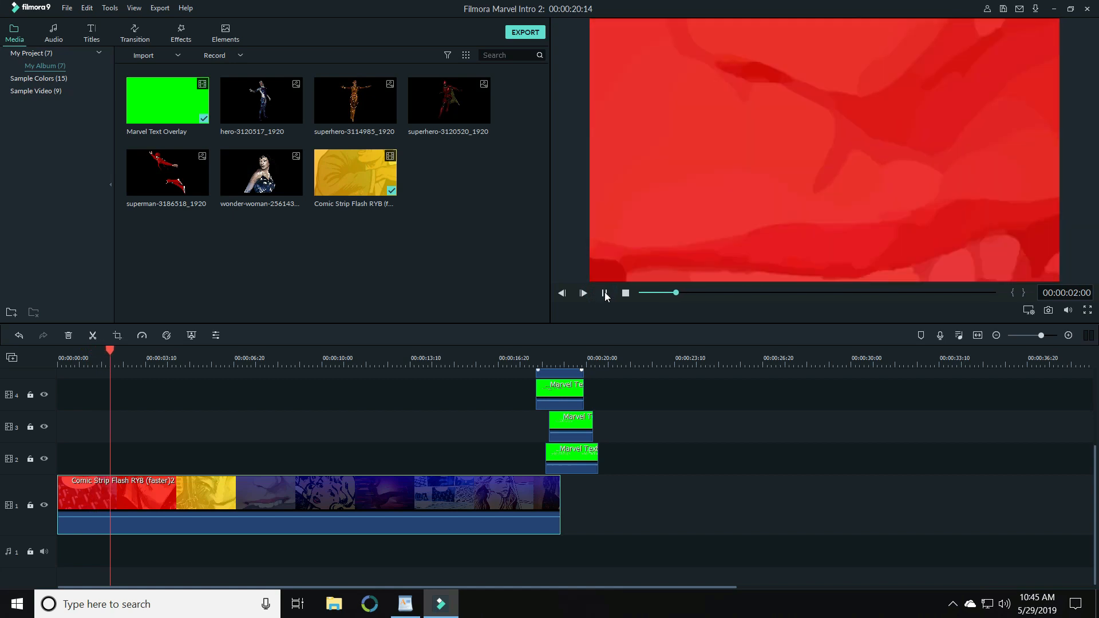
{"action": "left_click", "coordinate": [605, 294]}
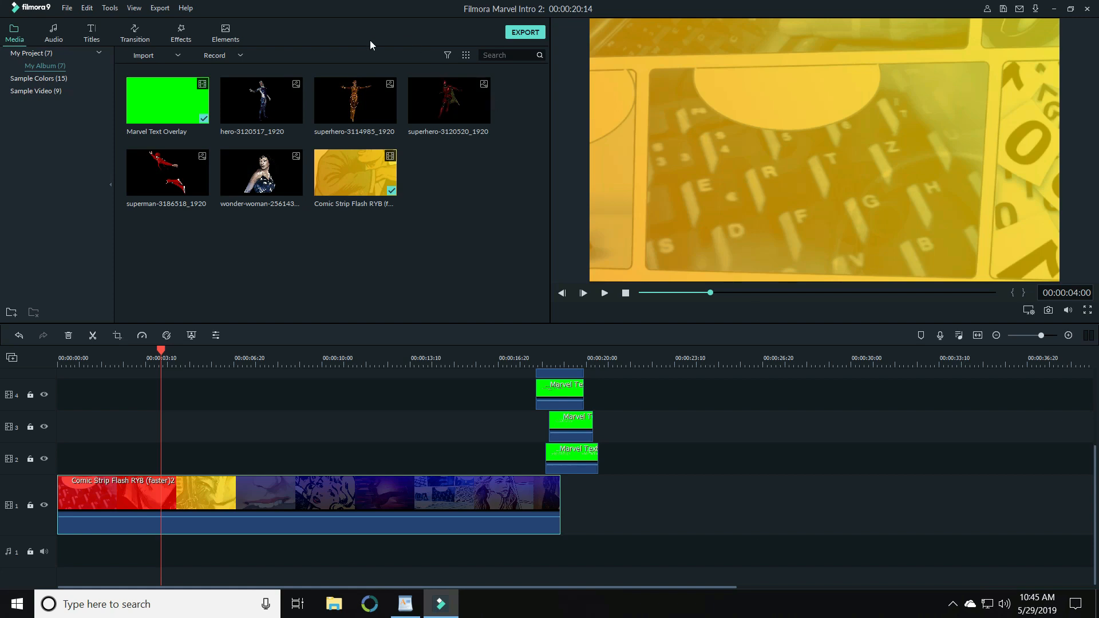
{"action": "left_click_drag", "start_coordinate": [153, 160], "coordinate": [160, 460]}
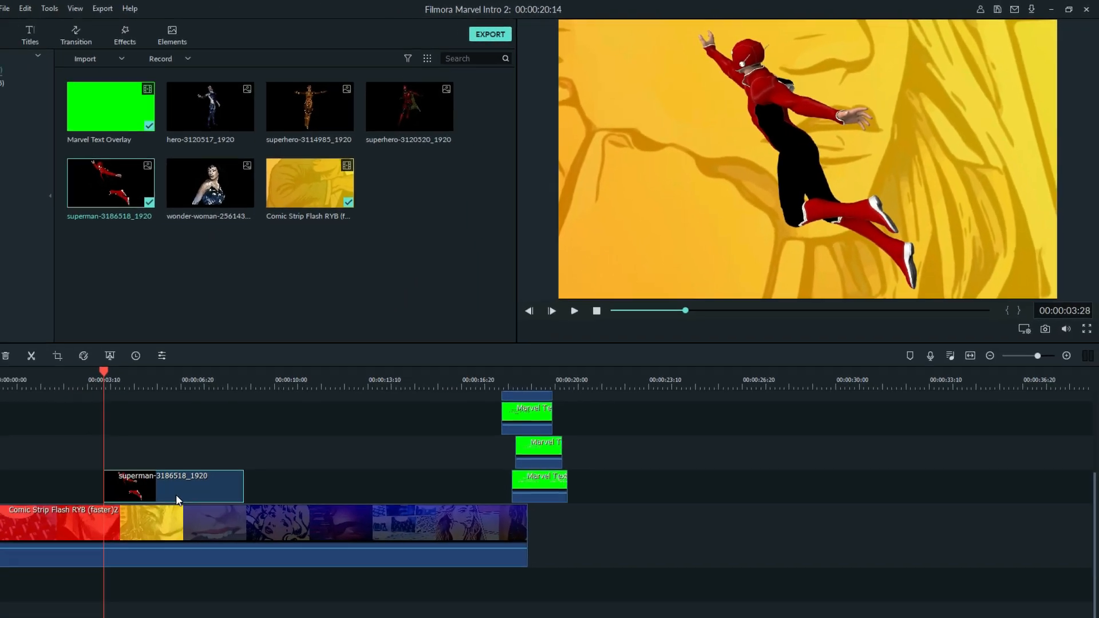
- Preview the superman image over the comic strip video from 00:00:02:26, and lock video track 1
{"action": "left_click", "coordinate": [133, 352]}
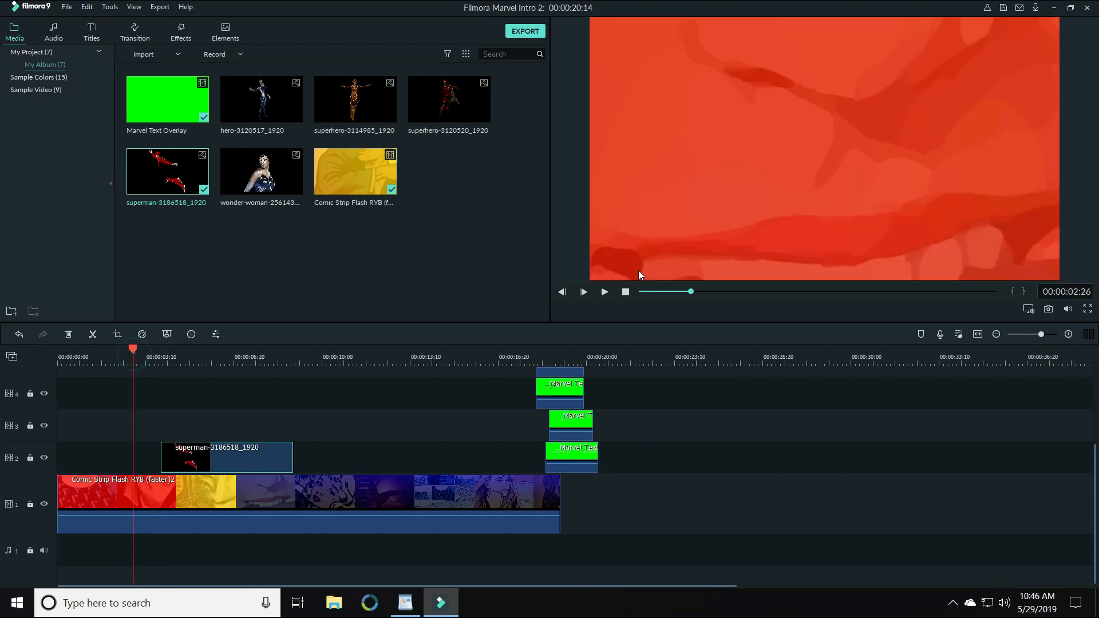
{"action": "left_click", "coordinate": [605, 292]}
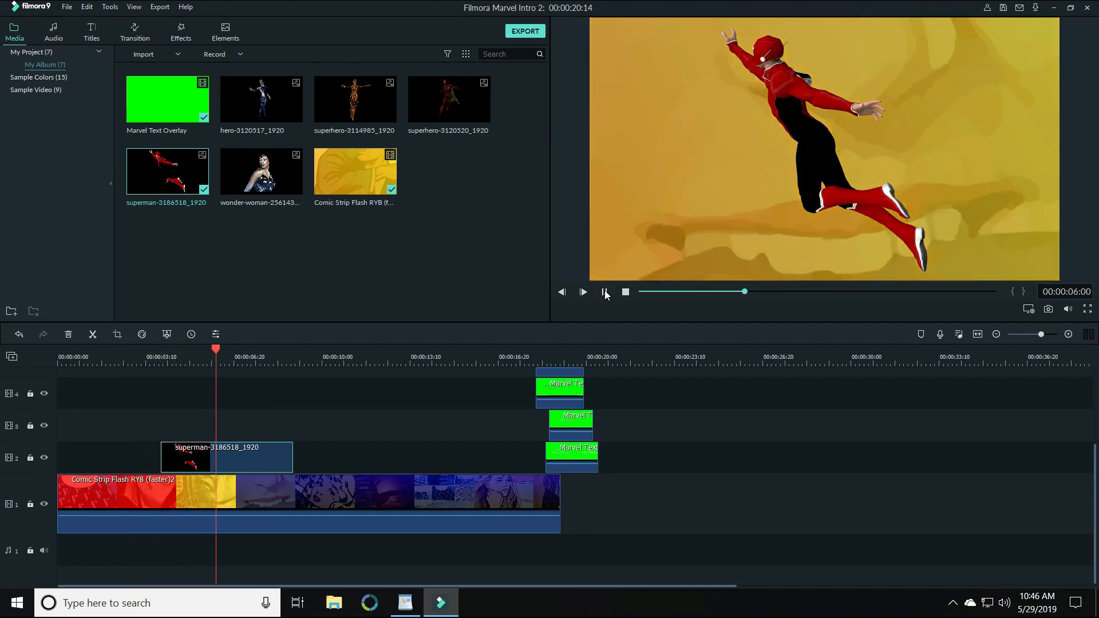
{"action": "left_click", "coordinate": [606, 292]}
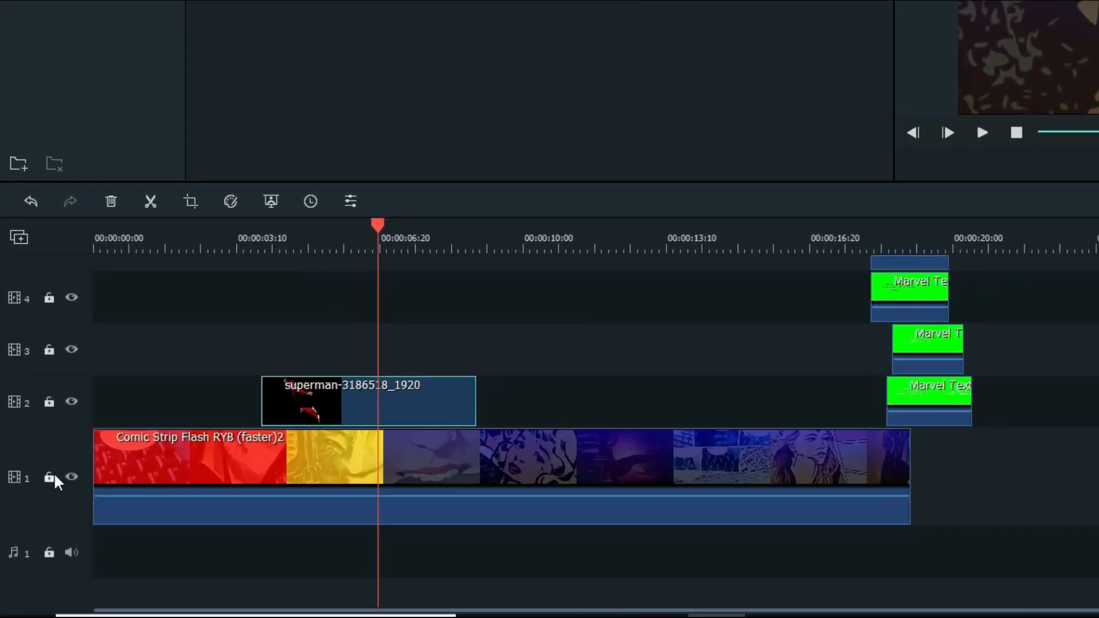
{"action": "left_click", "coordinate": [33, 501]}
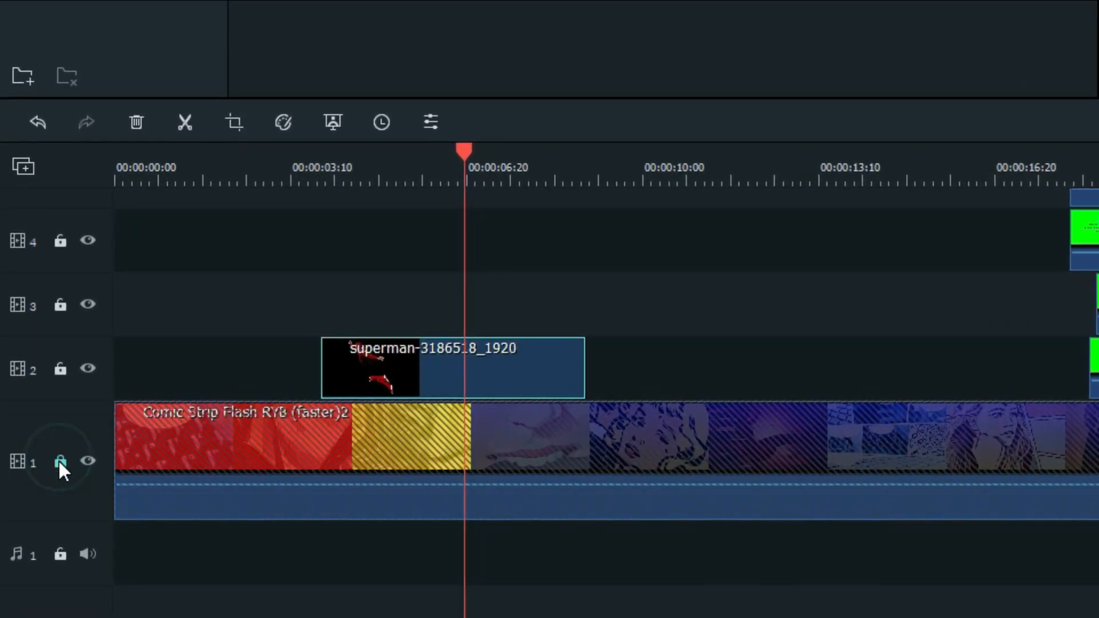
- Apply a reversed Pan & Zoom to the superman image, starting with an 806 x 960 frame around the head and raised arm
{"action": "right_click", "coordinate": [385, 379]}
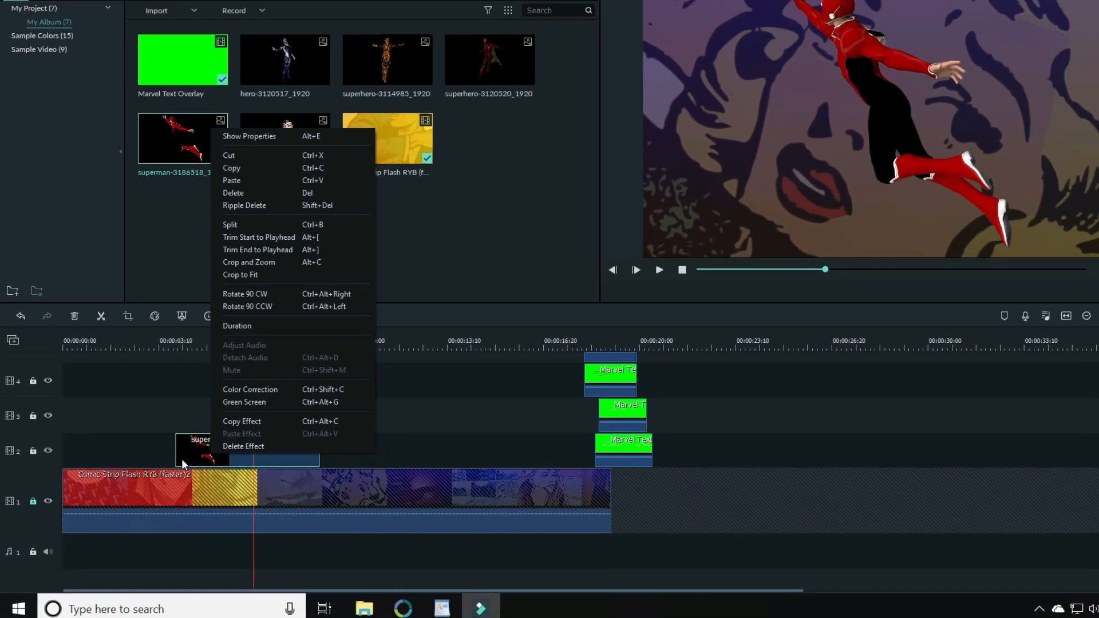
{"action": "left_click", "coordinate": [181, 458]}
{"action": "right_click", "coordinate": [186, 451]}
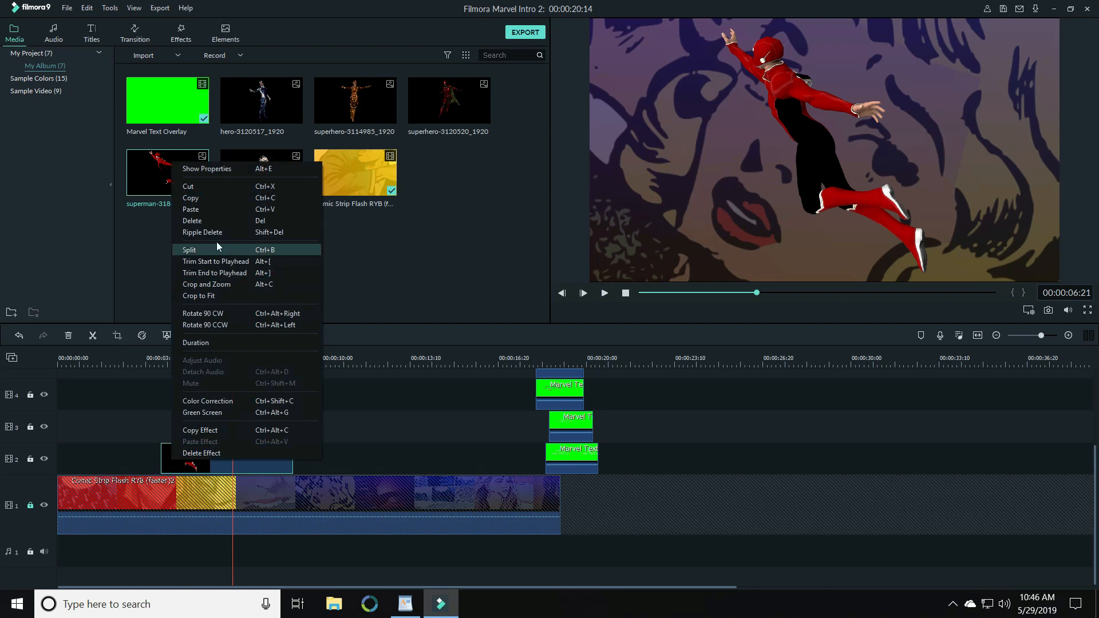
{"action": "left_click", "coordinate": [217, 284]}
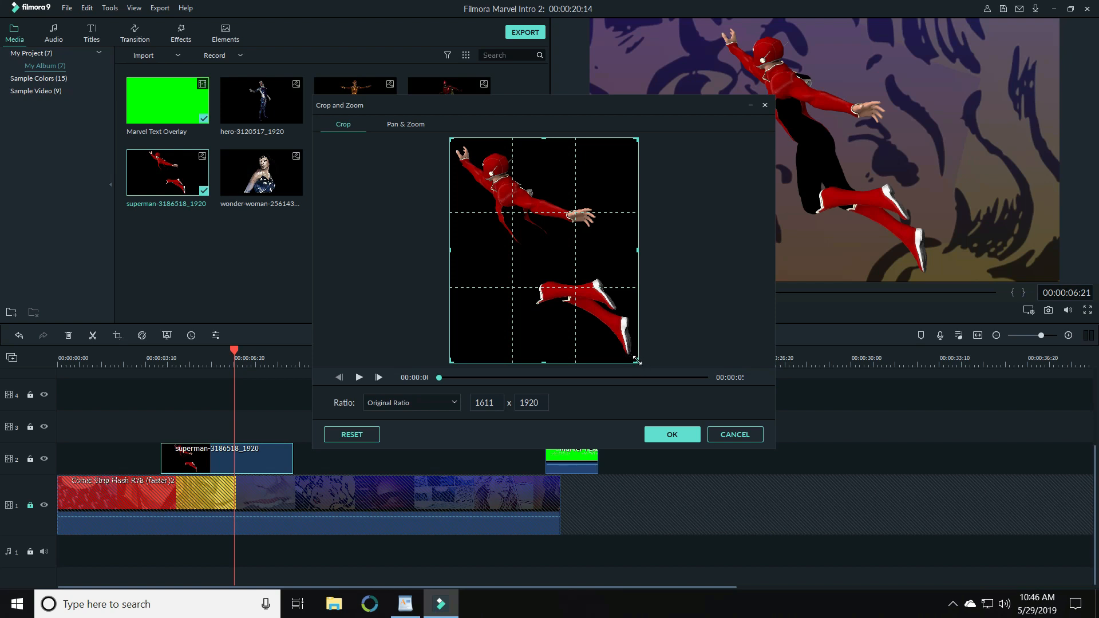
{"action": "left_click", "coordinate": [410, 123]}
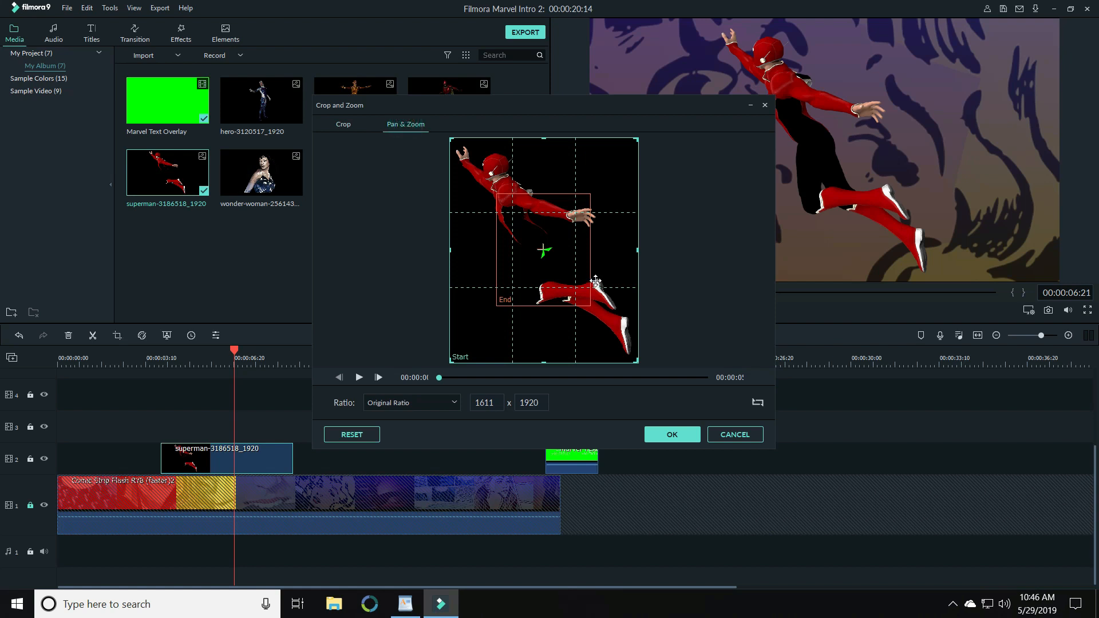
{"action": "left_click", "coordinate": [758, 403]}
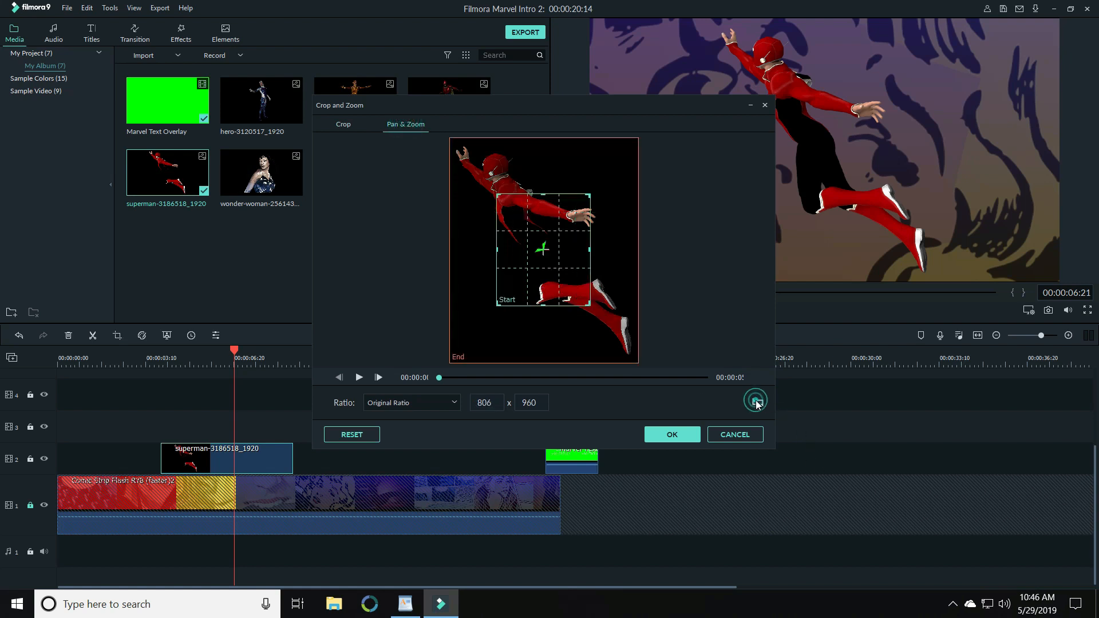
{"action": "left_click_drag", "start_coordinate": [527, 255], "coordinate": [486, 205]}
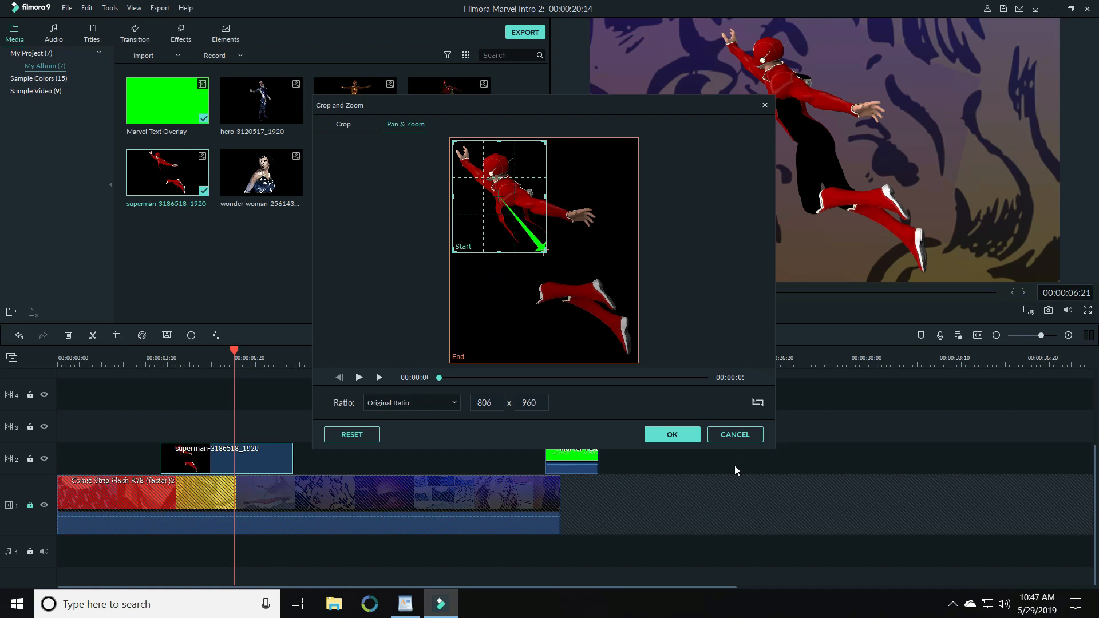
{"action": "left_click", "coordinate": [667, 435]}
- Preview the superman image's zoom-out by playing from 00:00:03:18
{"action": "left_click", "coordinate": [153, 358]}
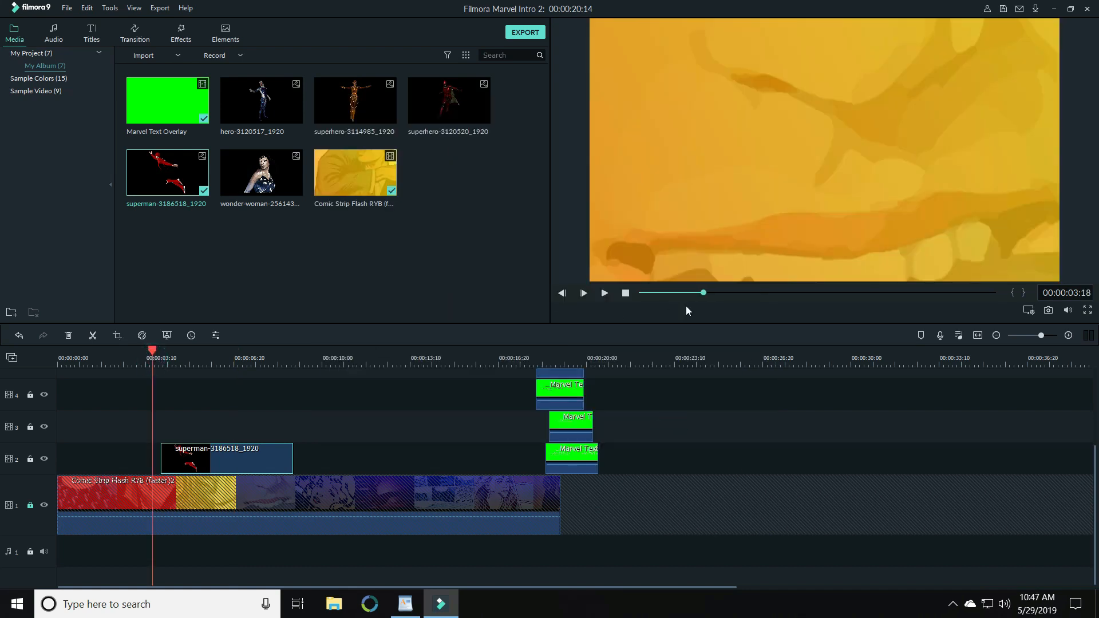
{"action": "left_click", "coordinate": [604, 293]}
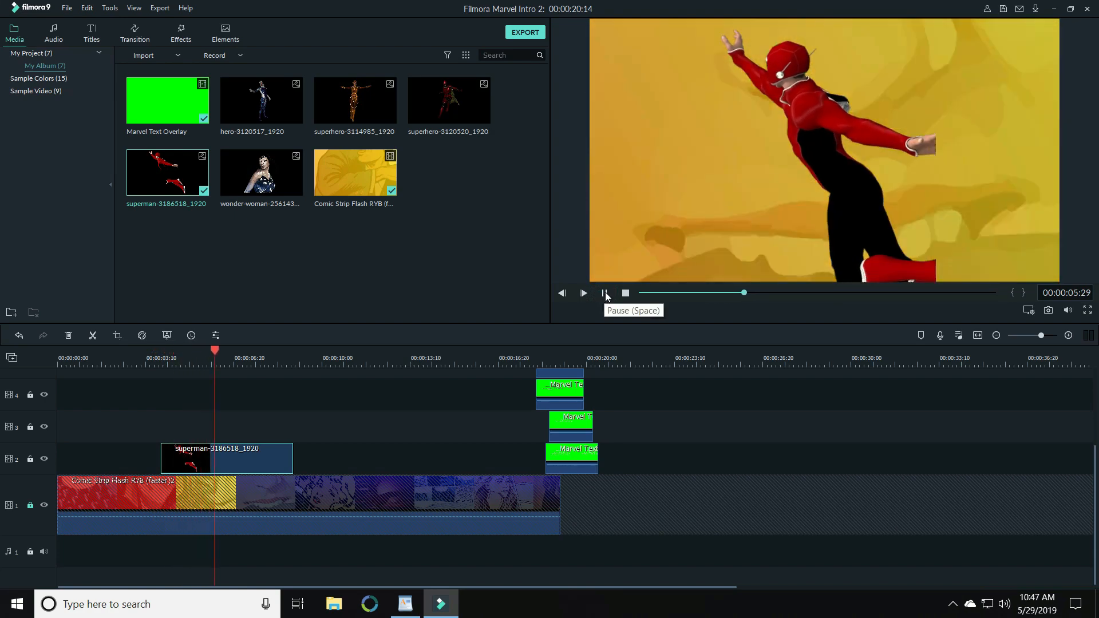
{"action": "left_click", "coordinate": [604, 294]}
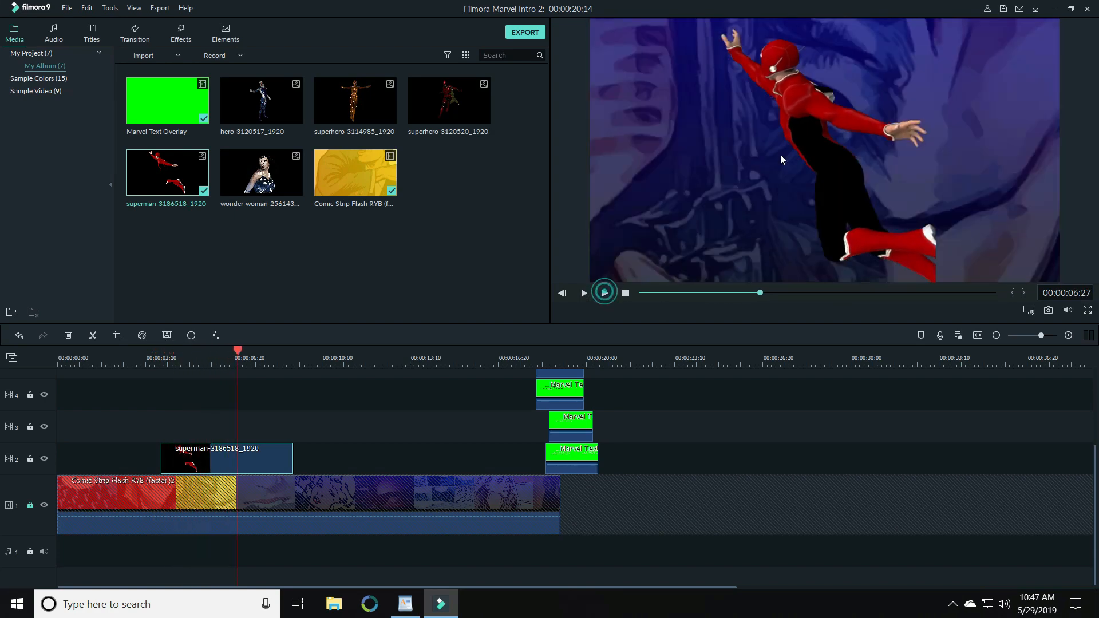
- At 00:00:04:00, enlarge the superman image and reposition it against the right side of the video frame with the head and raised hand visible
{"action": "left_click", "coordinate": [164, 361]}
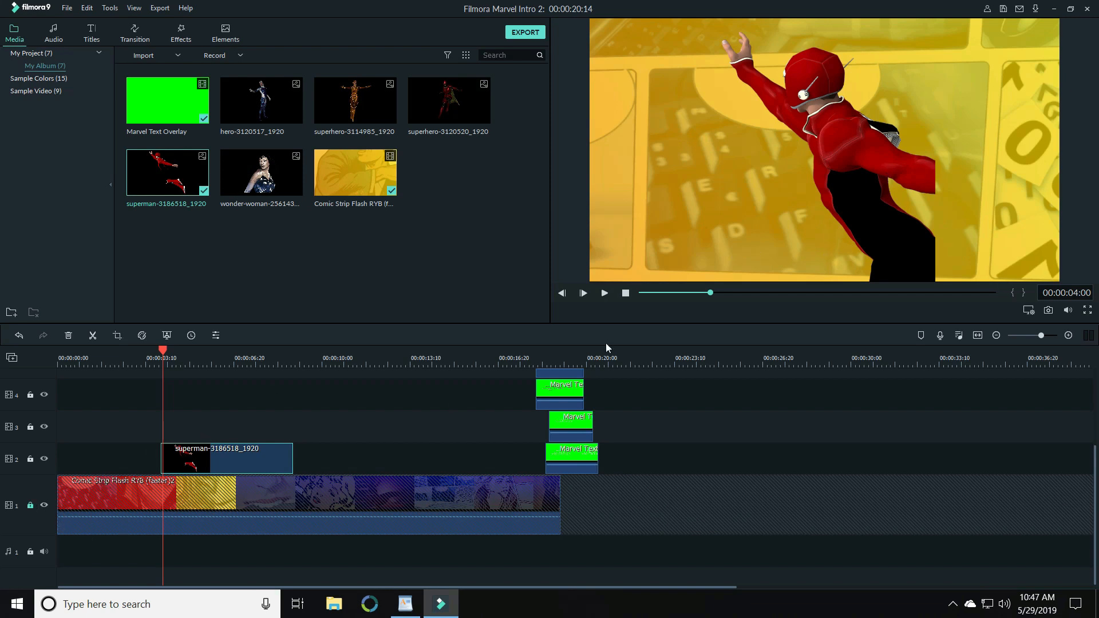
{"action": "double_click", "coordinate": [837, 146]}
{"action": "left_click_drag", "start_coordinate": [834, 148], "coordinate": [963, 163]}
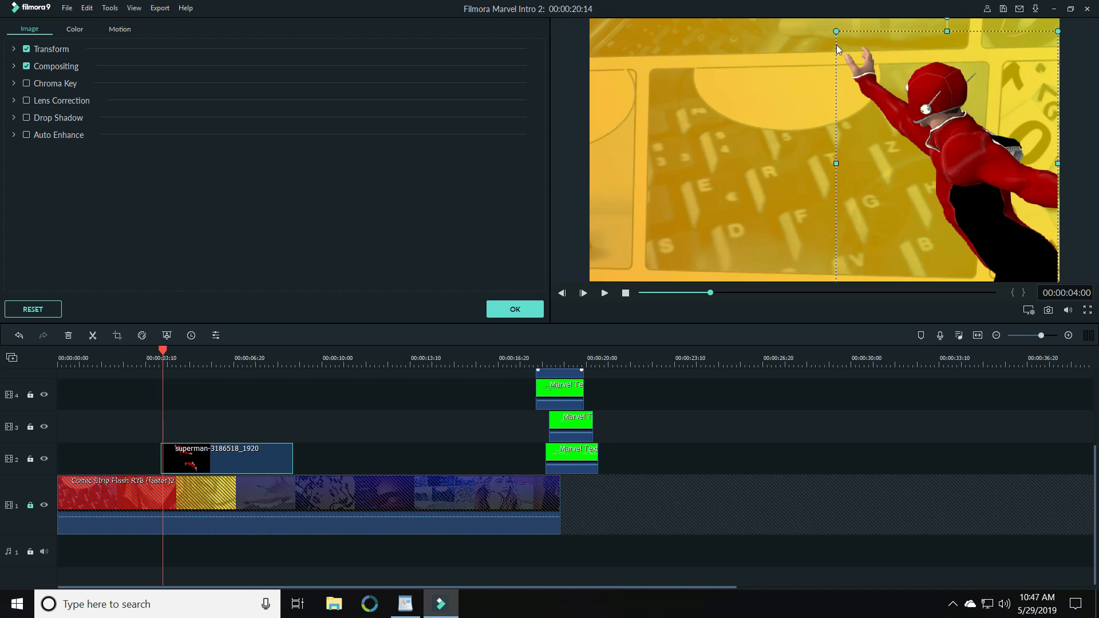
{"action": "left_click_drag", "start_coordinate": [836, 32], "coordinate": [737, 2]}
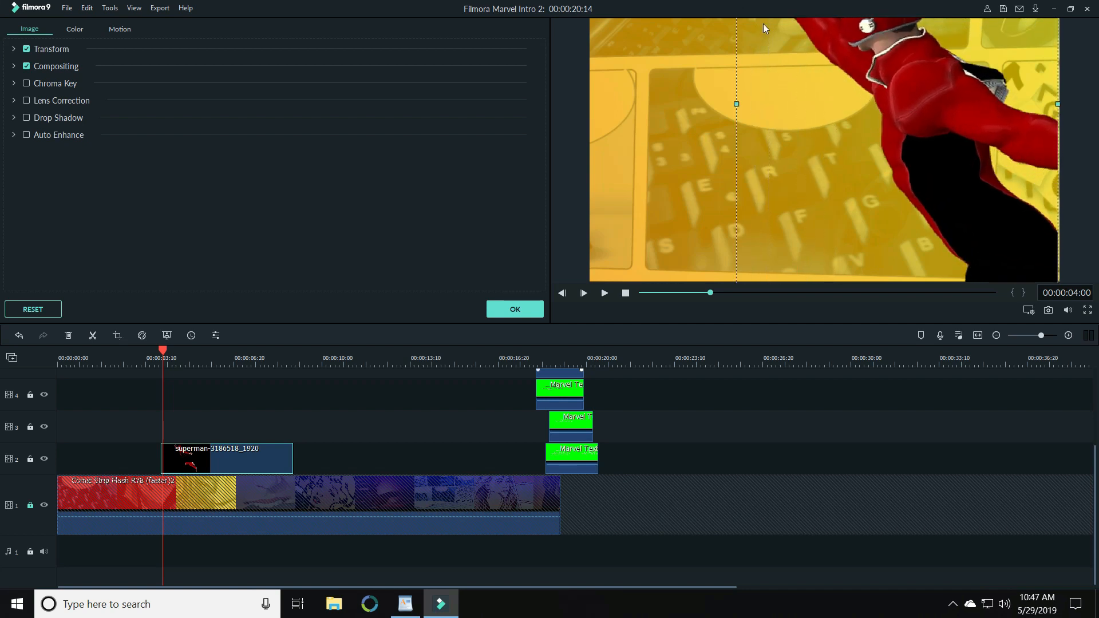
{"action": "left_click_drag", "start_coordinate": [875, 130], "coordinate": [899, 226]}
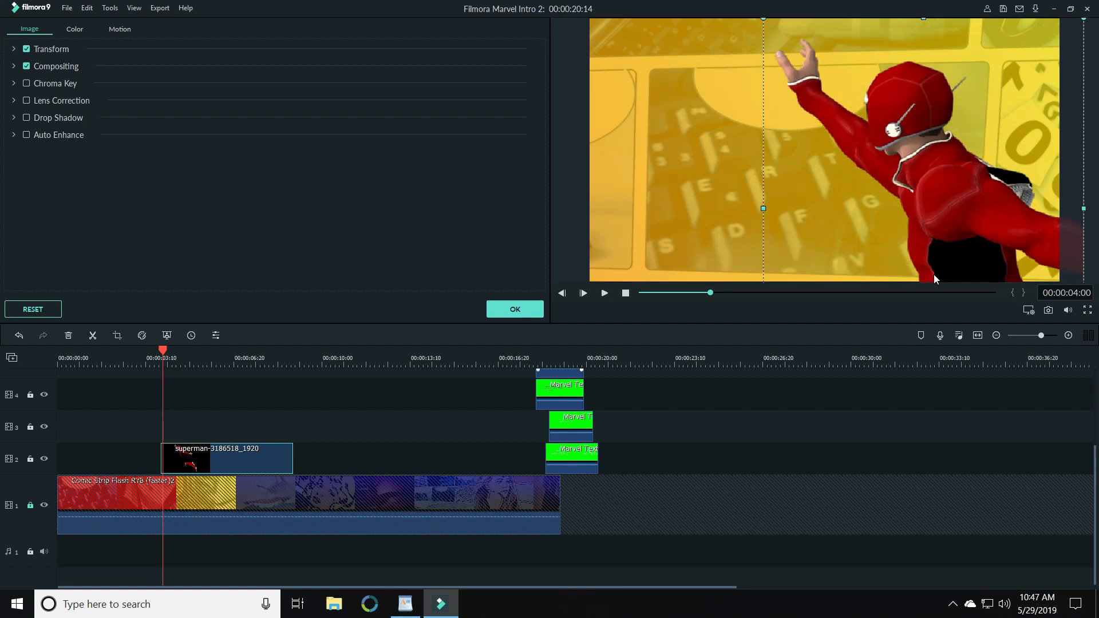
- Preview the superman image's zoom-out, and trim the end of its clip back to about 00:00:07:06
{"action": "left_click_drag", "start_coordinate": [163, 356], "coordinate": [144, 357]}
{"action": "left_click", "coordinate": [604, 294]}
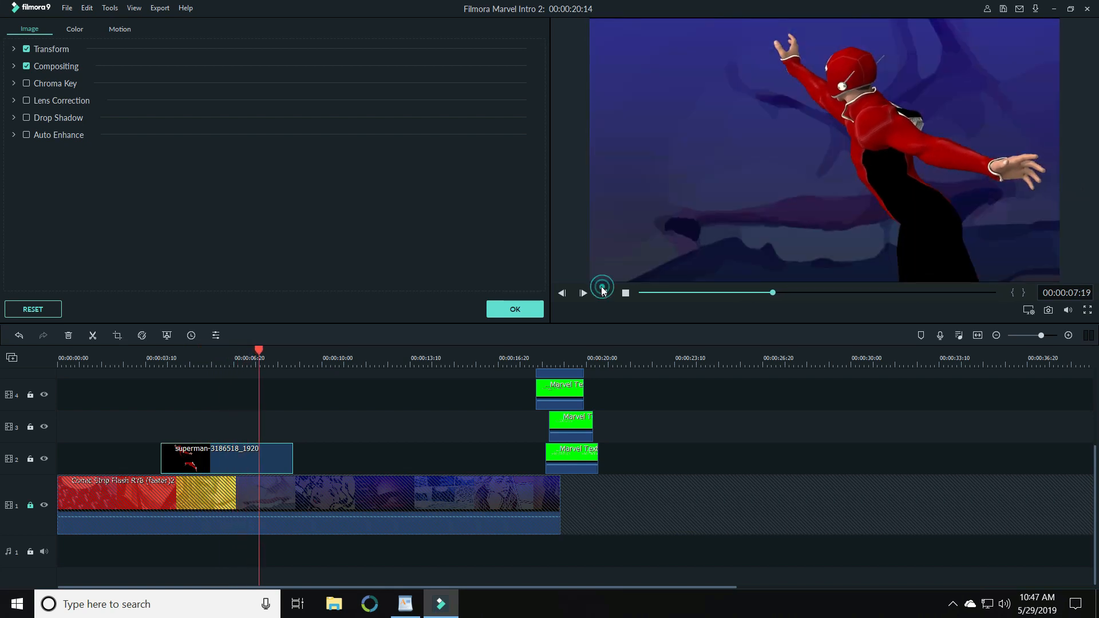
{"action": "right_click", "coordinate": [215, 460]}
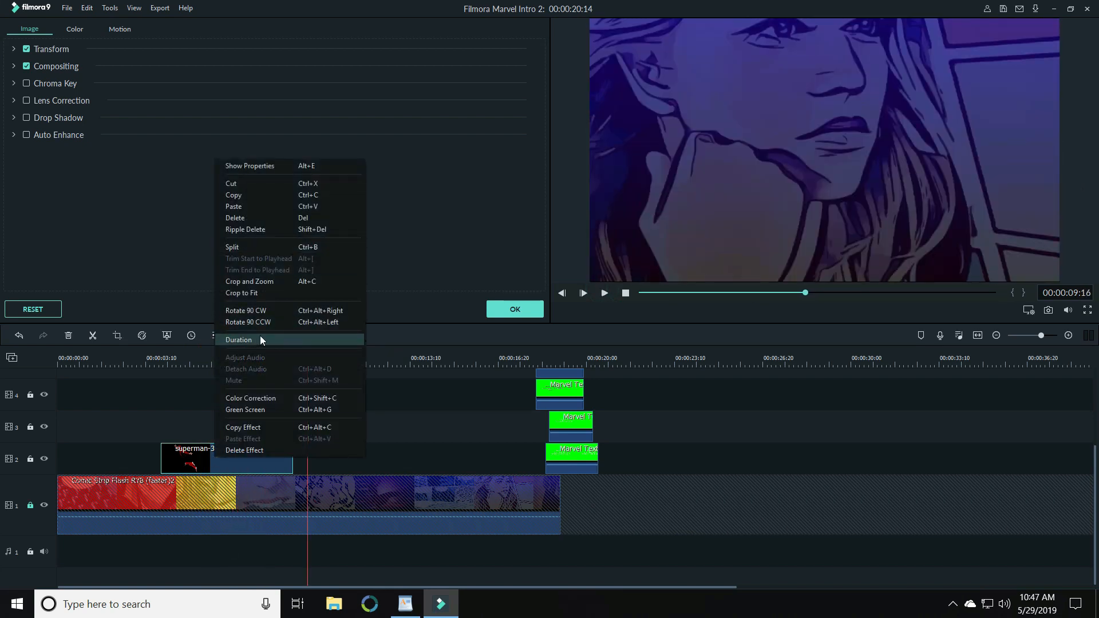
{"action": "left_click", "coordinate": [235, 451]}
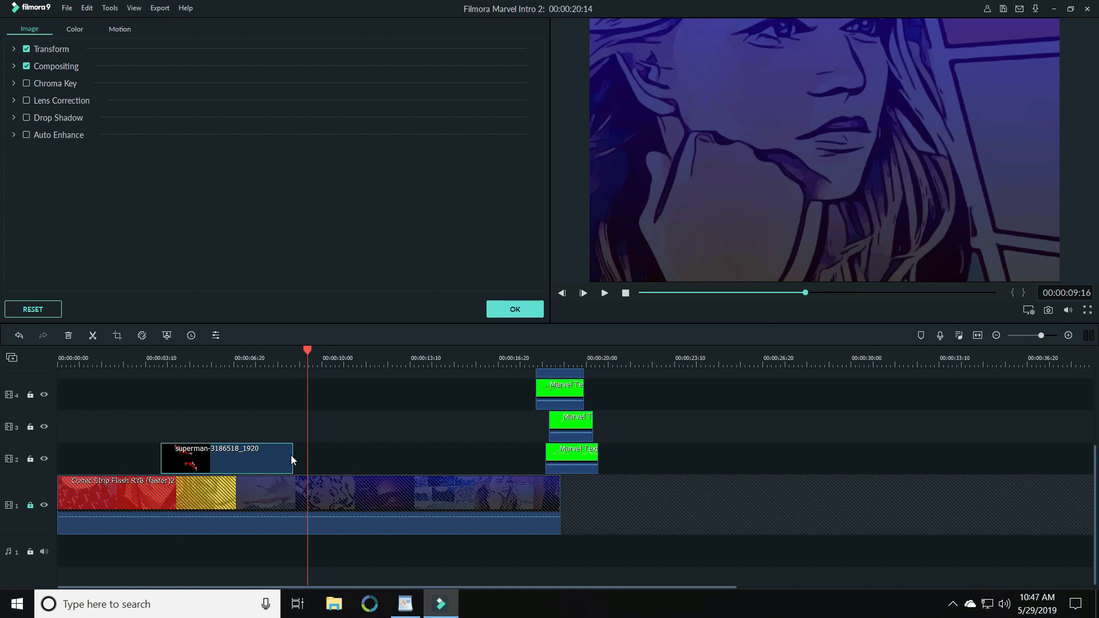
{"action": "left_click_drag", "start_coordinate": [291, 455], "coordinate": [246, 457]}
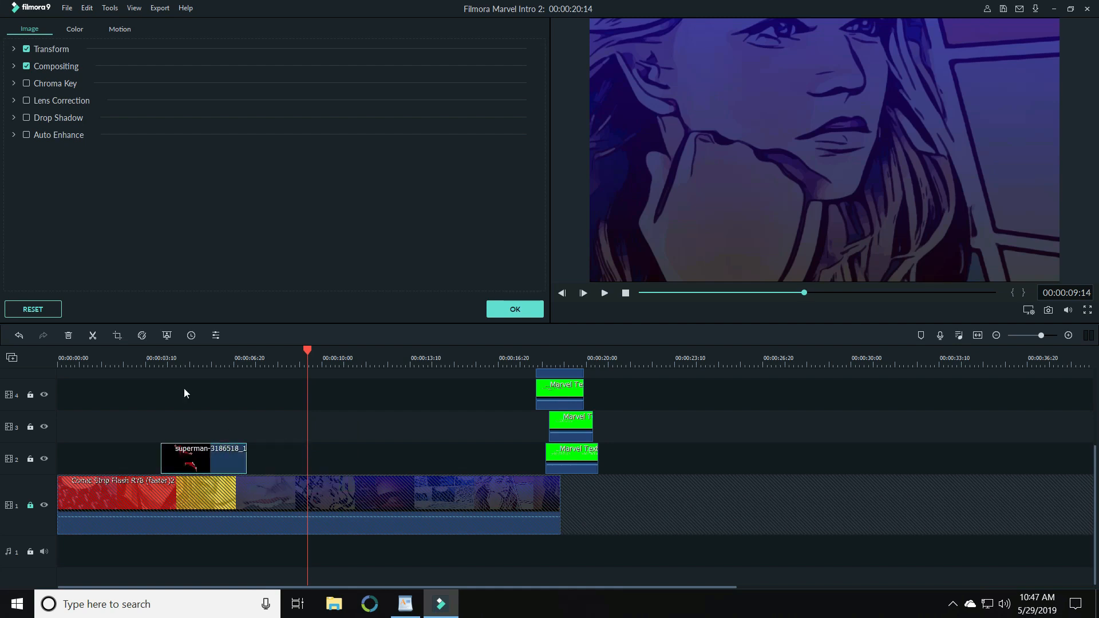
- Preview the shortened superman clip over the comic strip video by playing from 00:00:03:21
{"action": "left_click", "coordinate": [153, 361]}
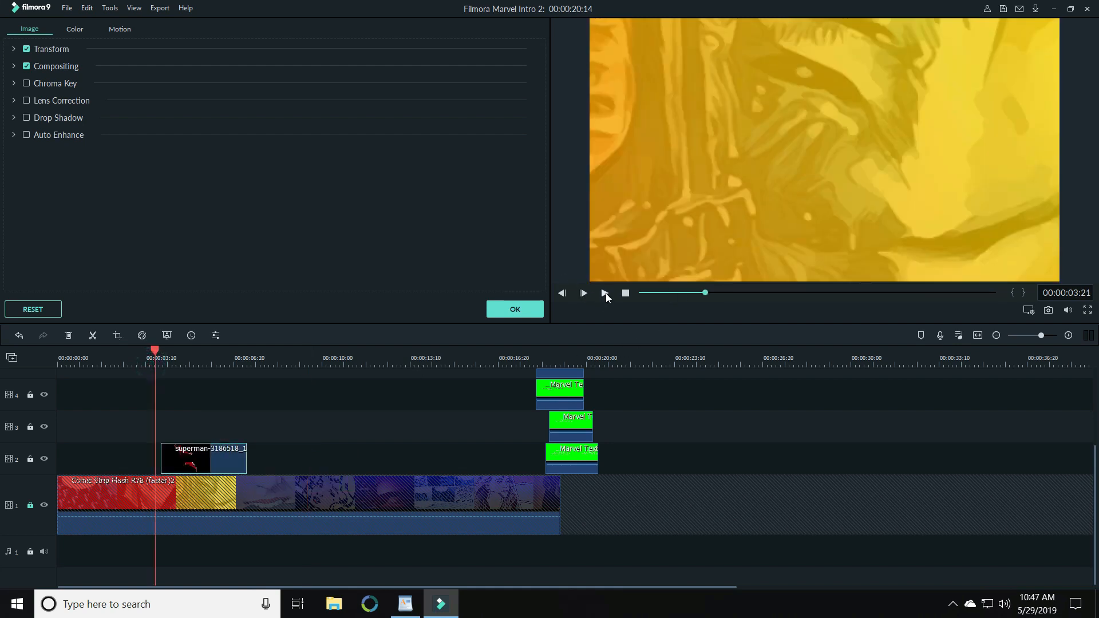
{"action": "left_click", "coordinate": [605, 294]}
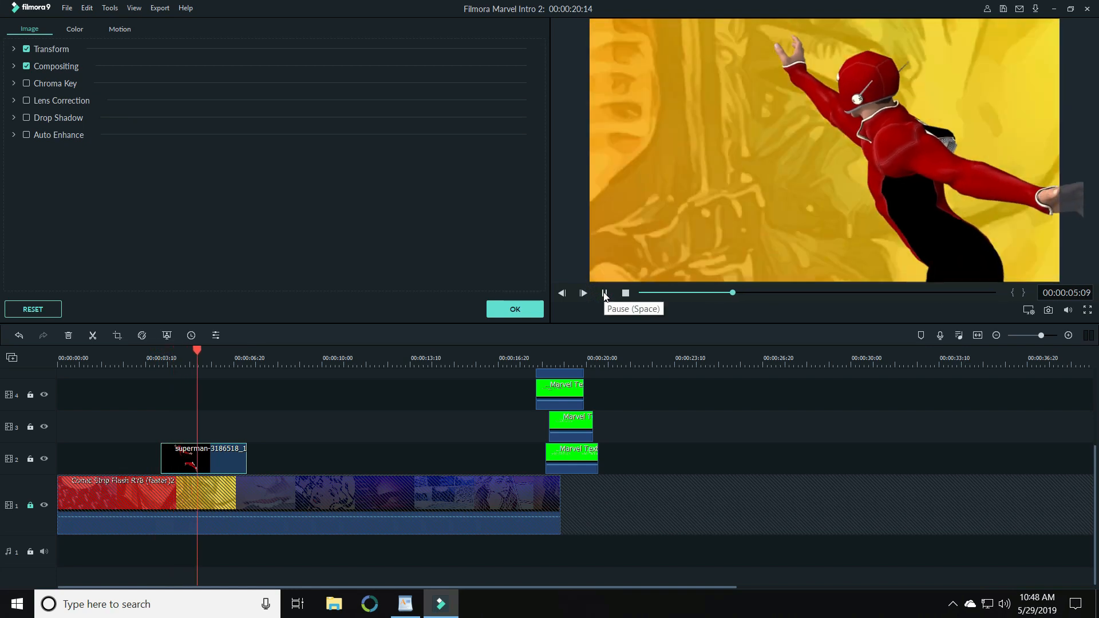
{"action": "left_click", "coordinate": [605, 294]}
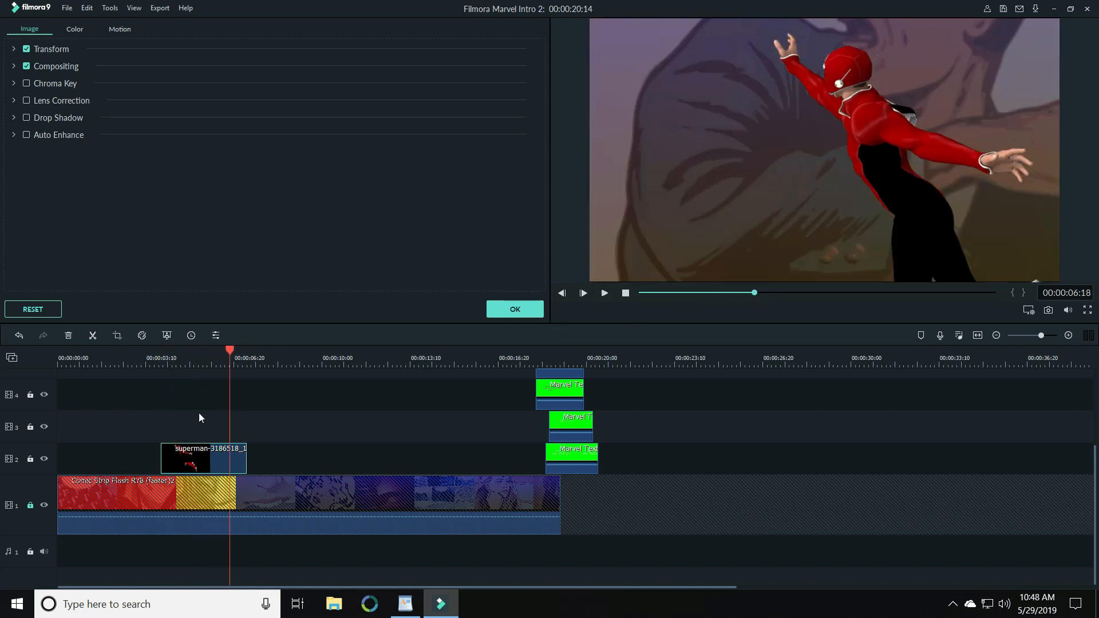
- Find the Dissolve transition, add it to the start of the superman clip, and shorten it to under one second
{"action": "left_click", "coordinate": [152, 362]}
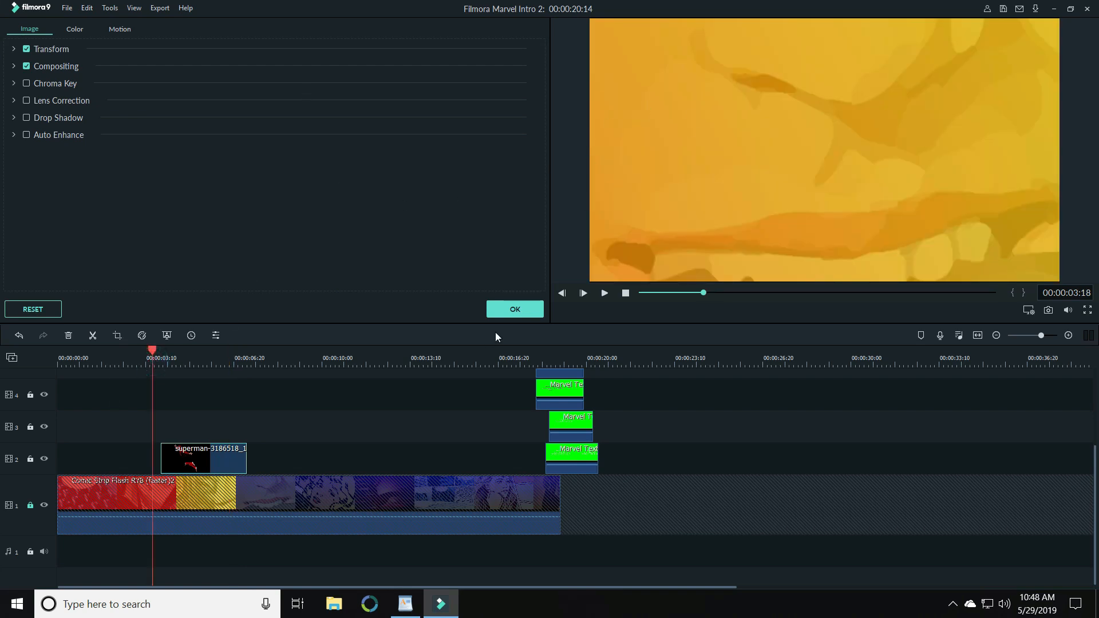
{"action": "left_click", "coordinate": [204, 456]}
{"action": "scroll", "coordinate": [221, 493], "scroll_direction": "up", "scroll_amount": 2}
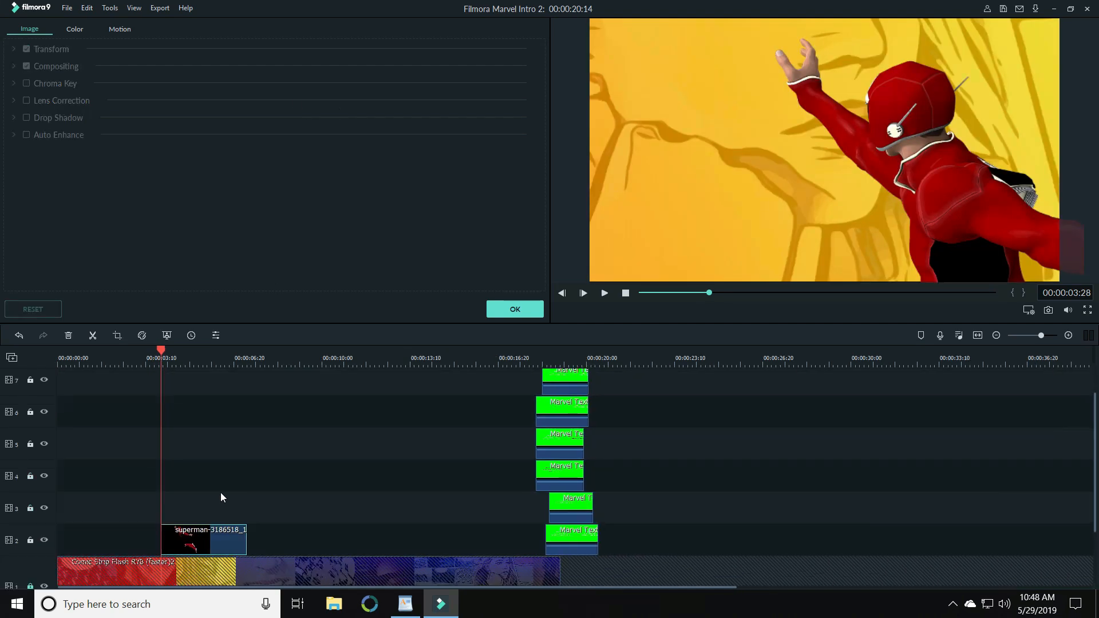
{"action": "scroll", "coordinate": [221, 492], "scroll_direction": "down", "scroll_amount": 2}
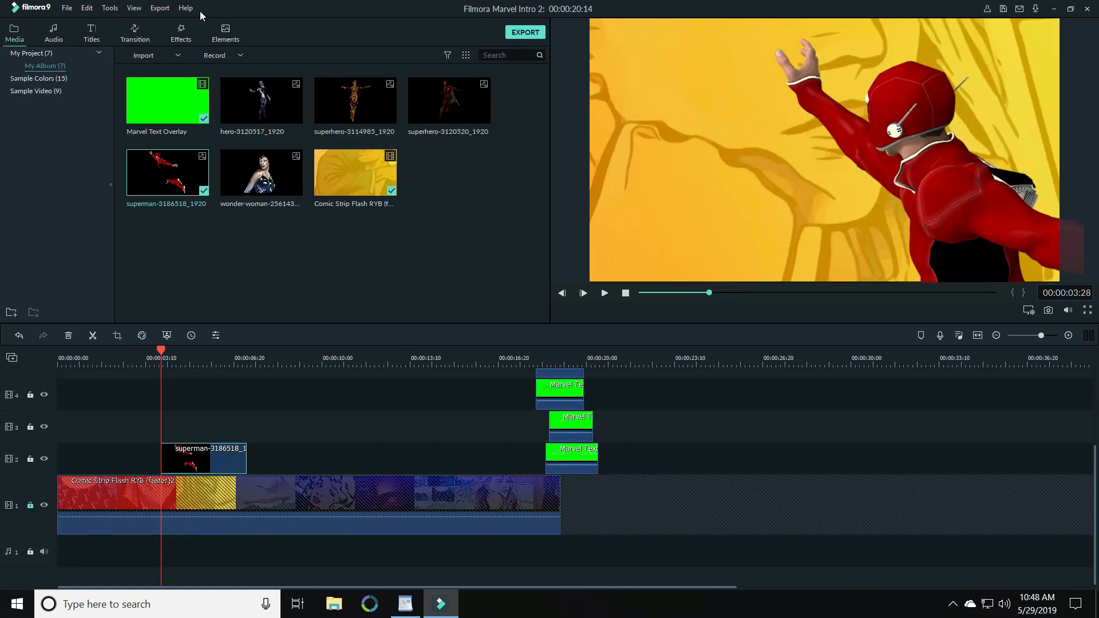
{"action": "left_click", "coordinate": [131, 36]}
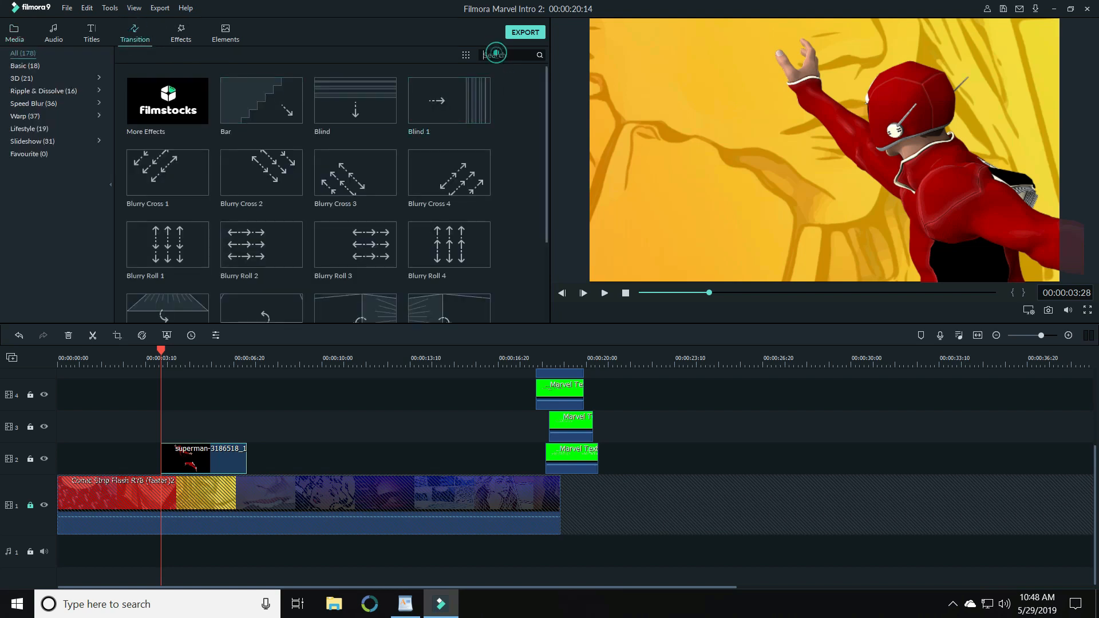
{"action": "type", "text": "si"}
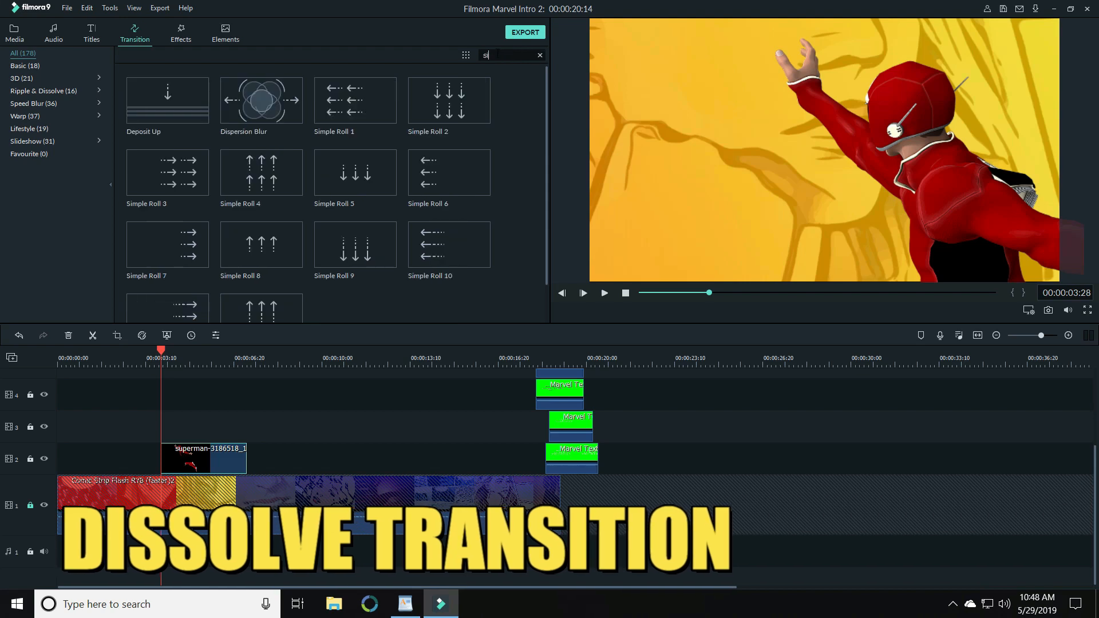
{"action": "key", "text": "BackSpace"}
{"action": "key", "text": "BackSpace"}
{"action": "type", "text": "diss"}
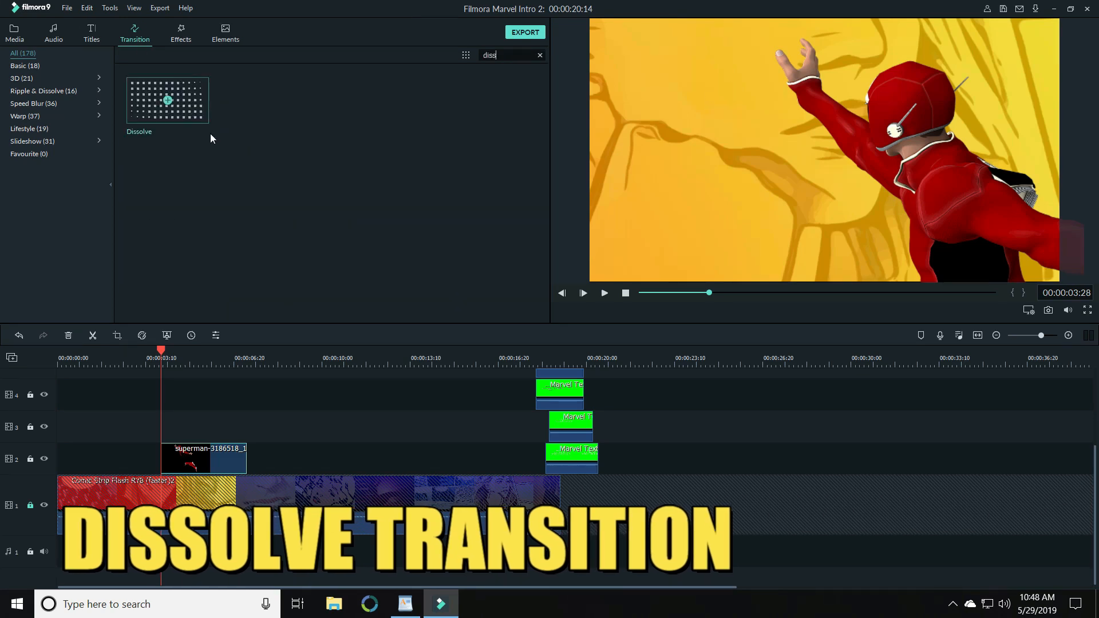
{"action": "left_click_drag", "start_coordinate": [191, 113], "coordinate": [211, 455]}
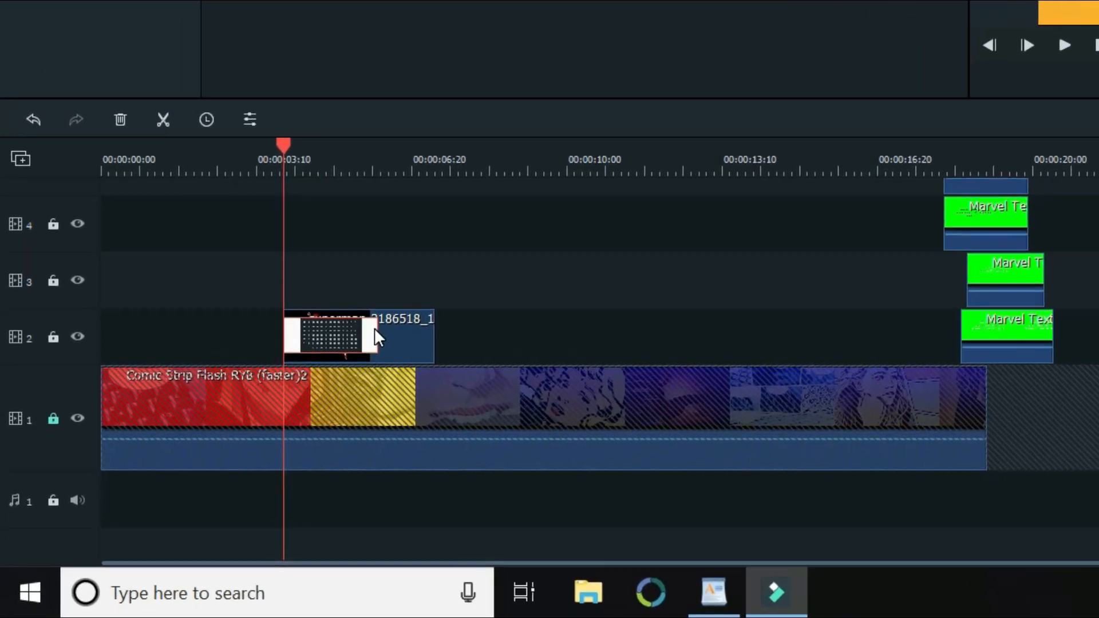
{"action": "left_click_drag", "start_coordinate": [375, 331], "coordinate": [376, 330]}
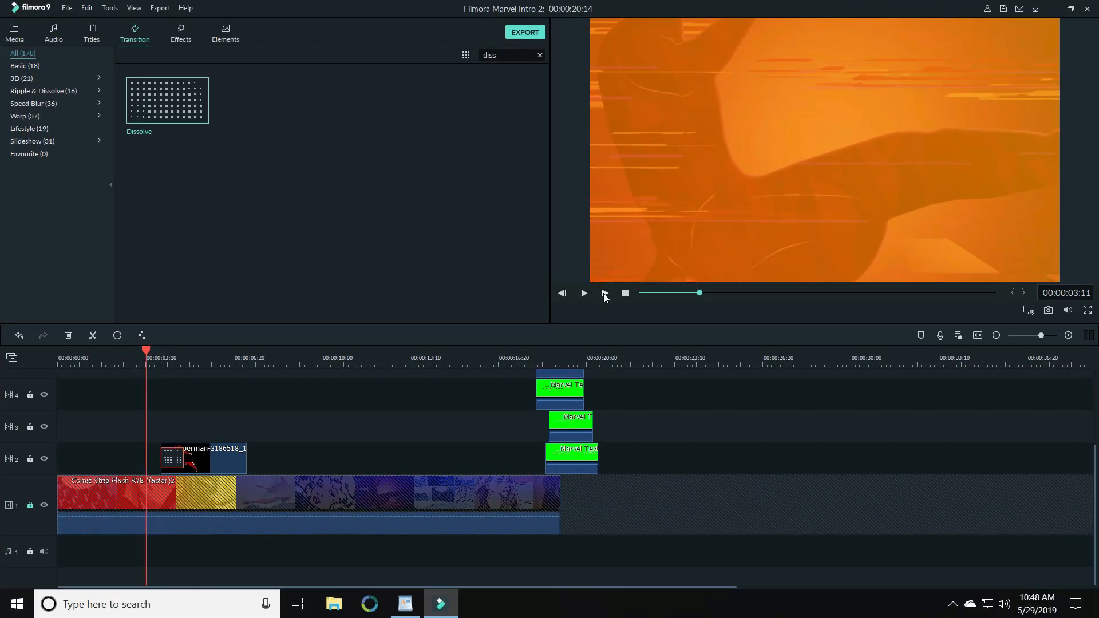
- Preview the opening dissolve from 00:00:03:11, and shorten that transition to about half a second
{"action": "left_click", "coordinate": [604, 293]}
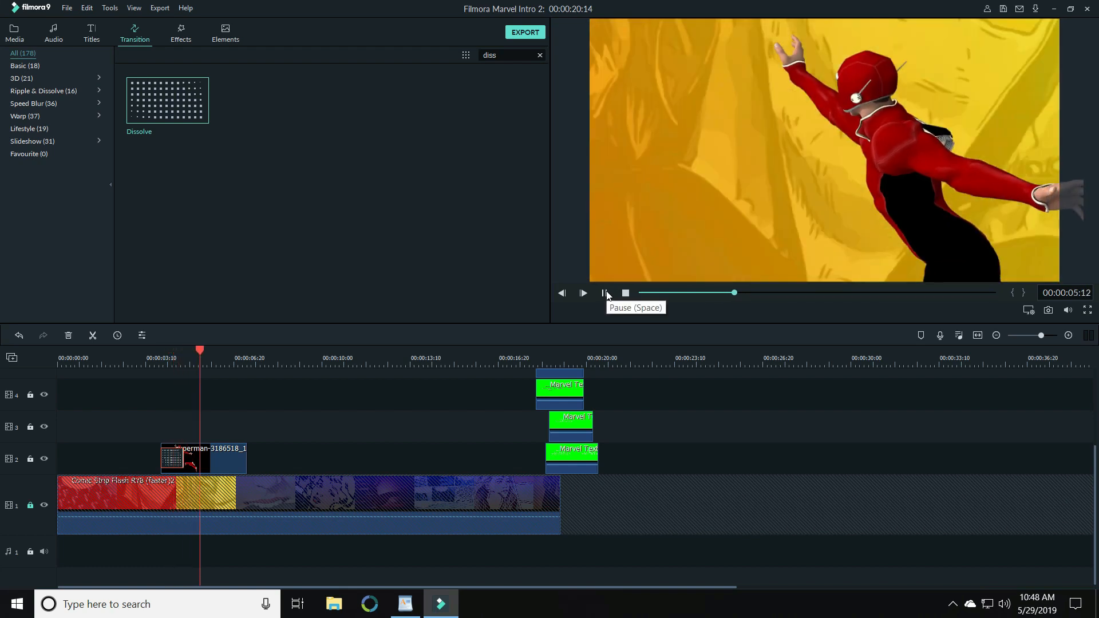
{"action": "left_click", "coordinate": [605, 293]}
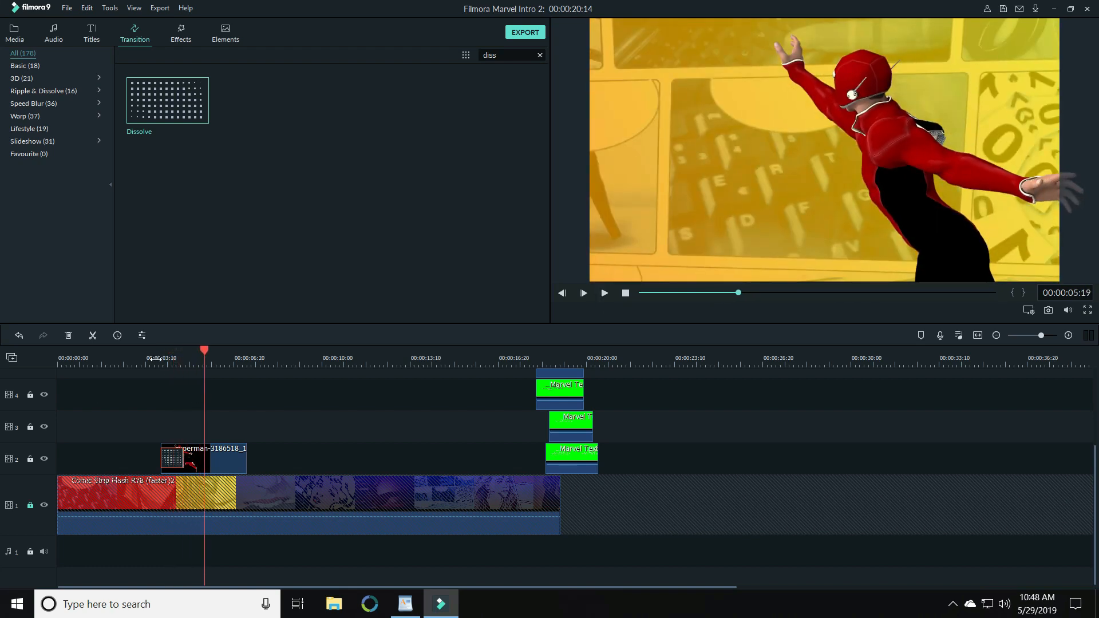
{"action": "left_click_drag", "start_coordinate": [150, 356], "coordinate": [299, 361]}
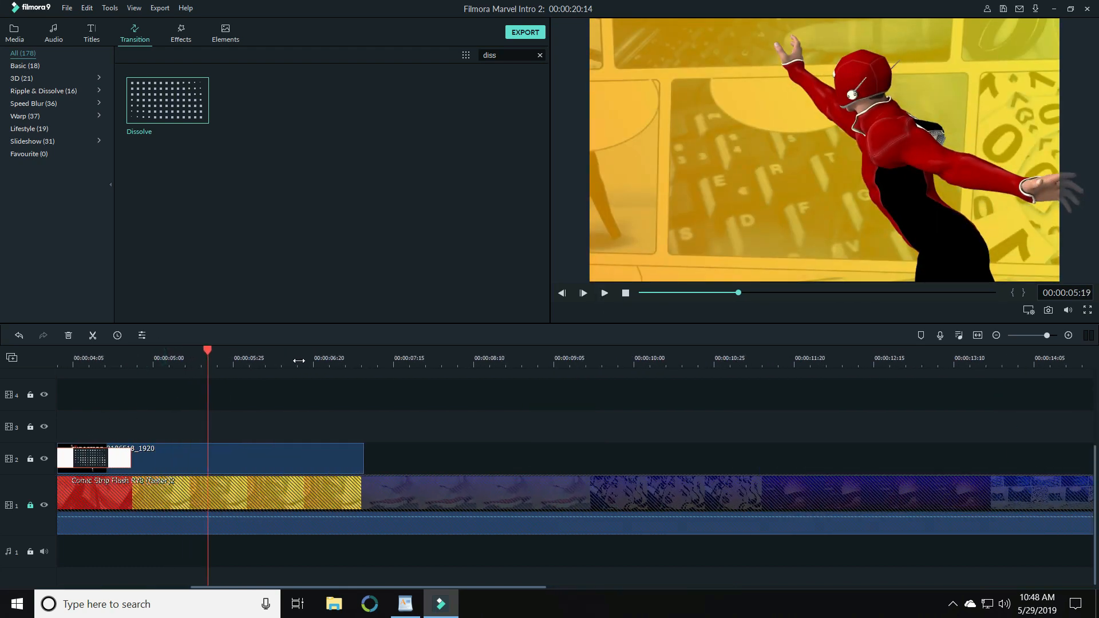
{"action": "left_click_drag", "start_coordinate": [295, 587], "coordinate": [252, 594]}
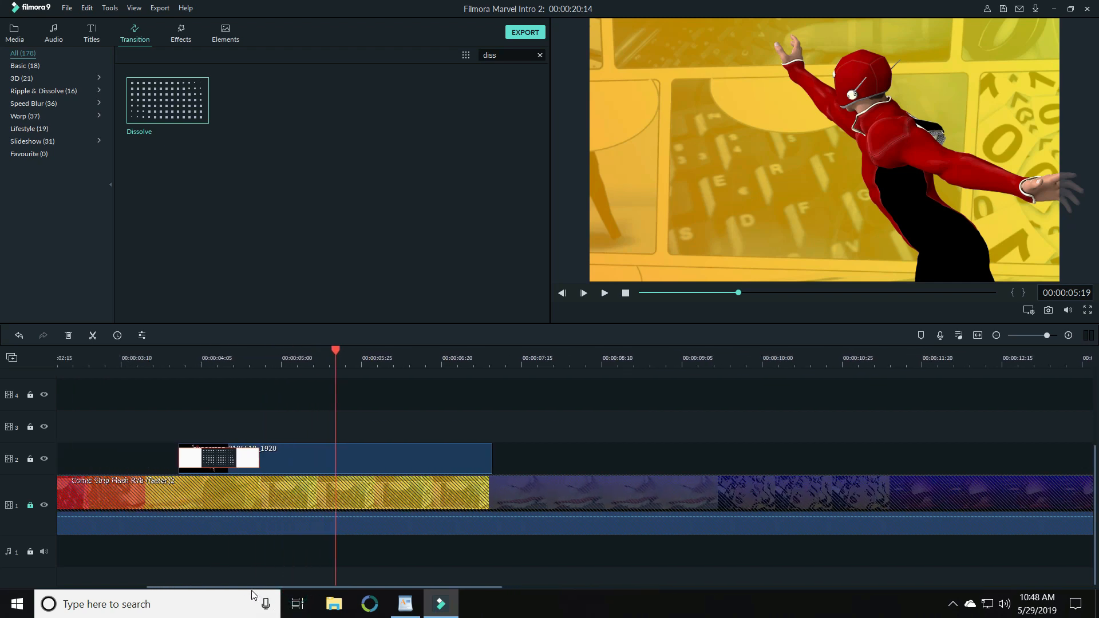
{"action": "left_click", "coordinate": [181, 360]}
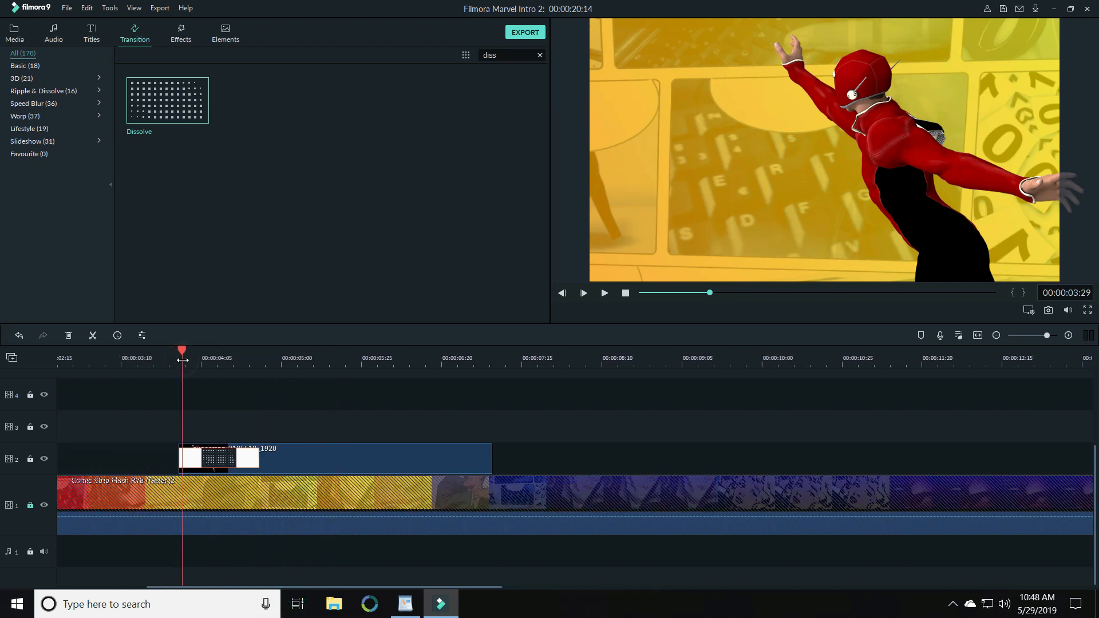
{"action": "left_click_drag", "start_coordinate": [167, 366], "coordinate": [186, 351]}
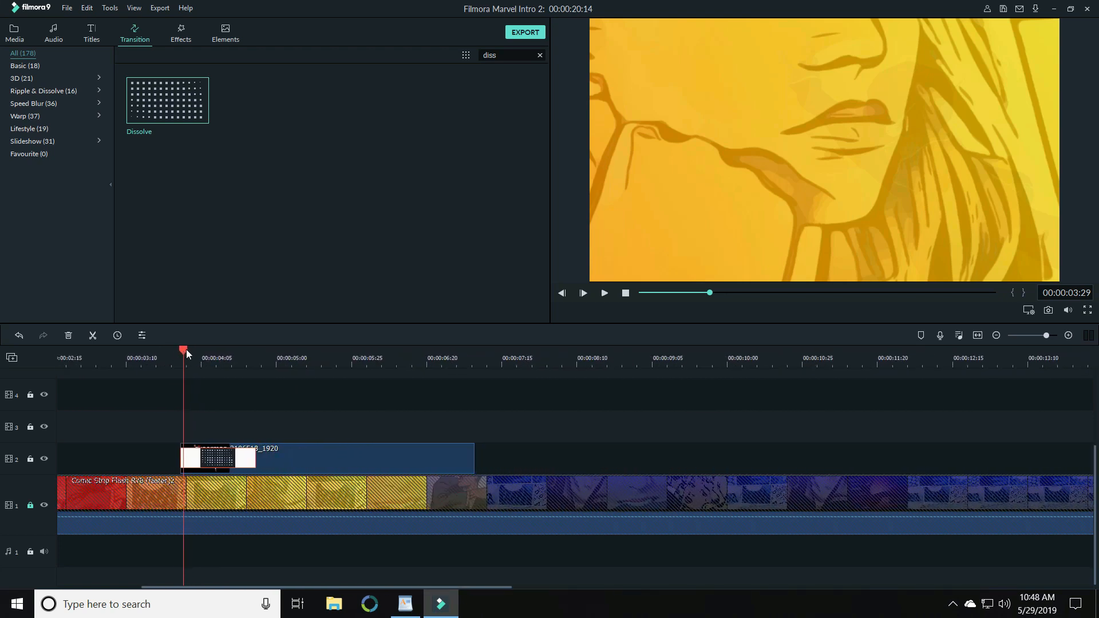
{"action": "left_click", "coordinate": [253, 454]}
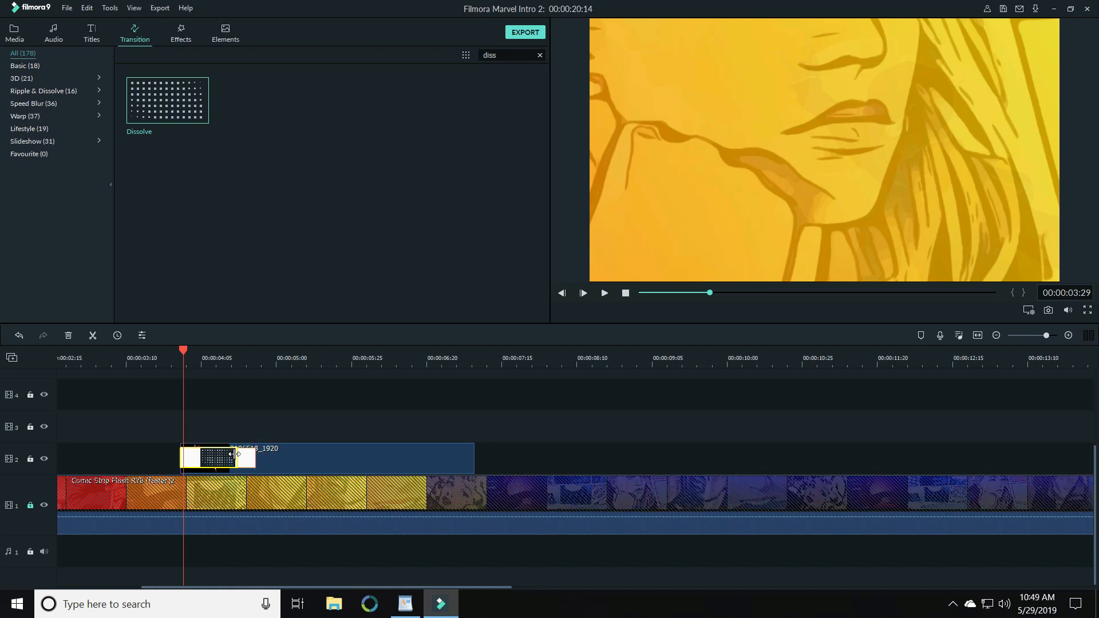
{"action": "left_click_drag", "start_coordinate": [219, 446], "coordinate": [219, 446]}
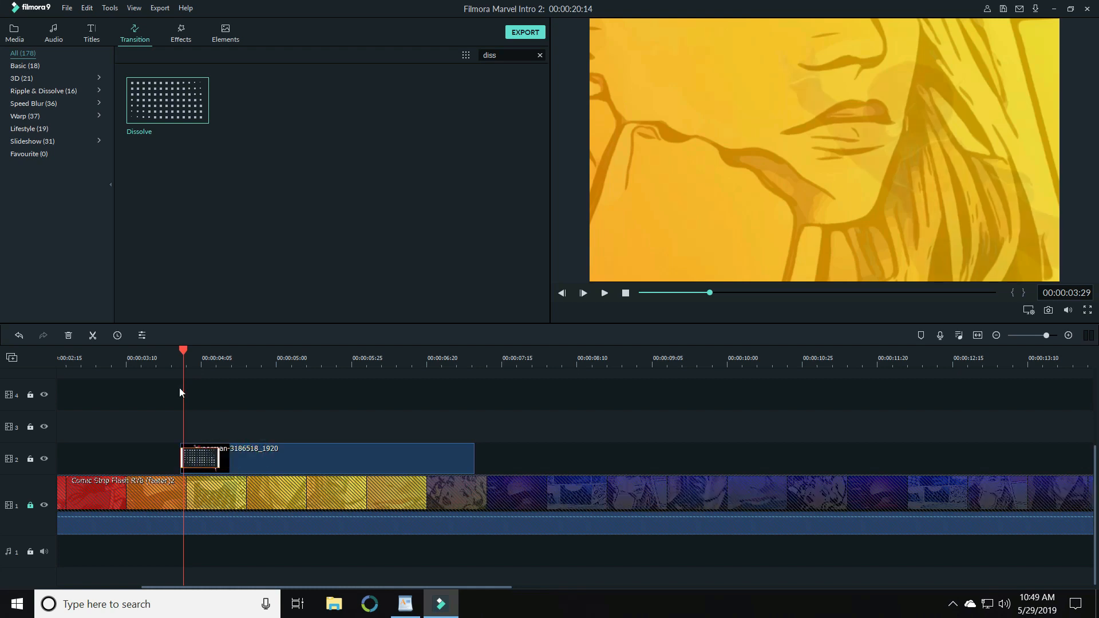
- Preview the superman clip with its shorter opening dissolve, playing from 00:00:03:19 past the end of the clip
{"action": "left_click", "coordinate": [153, 357]}
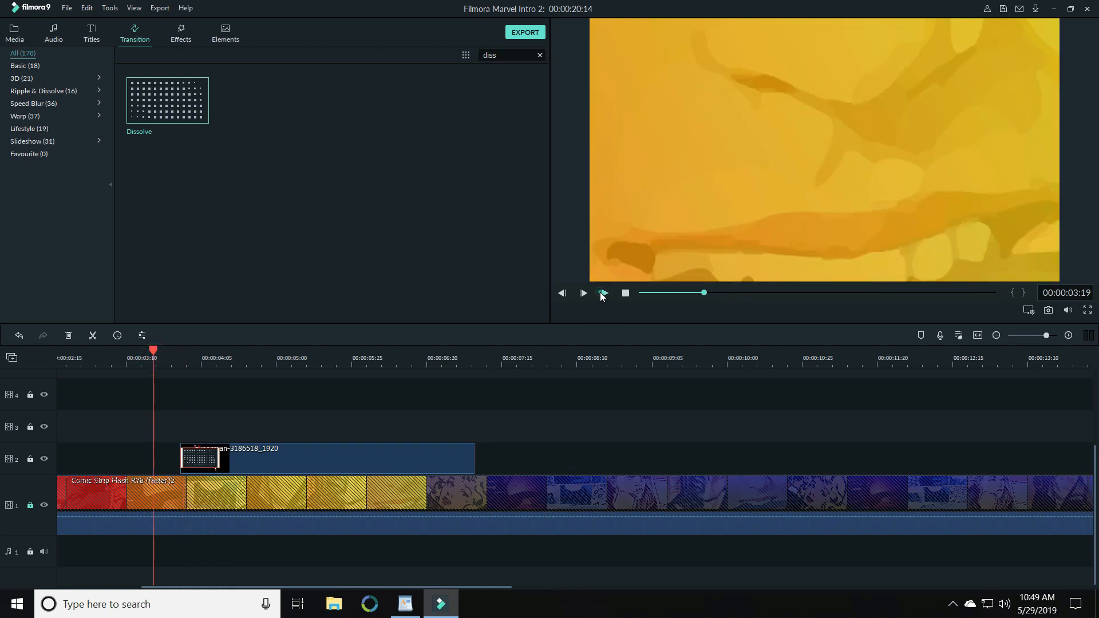
{"action": "left_click", "coordinate": [604, 293]}
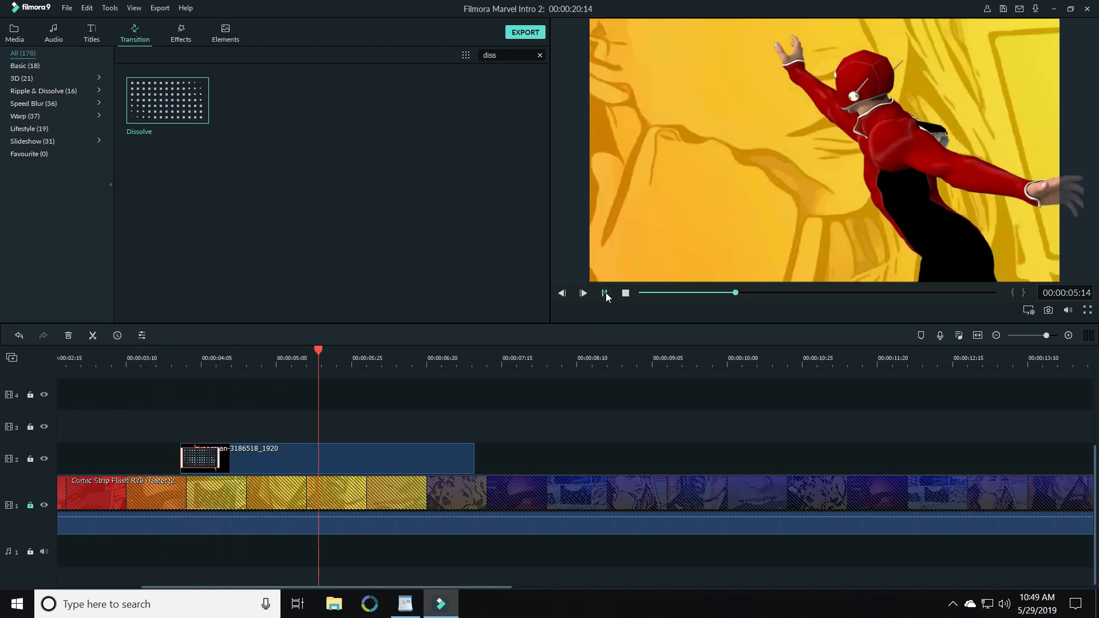
{"action": "left_click", "coordinate": [606, 294]}
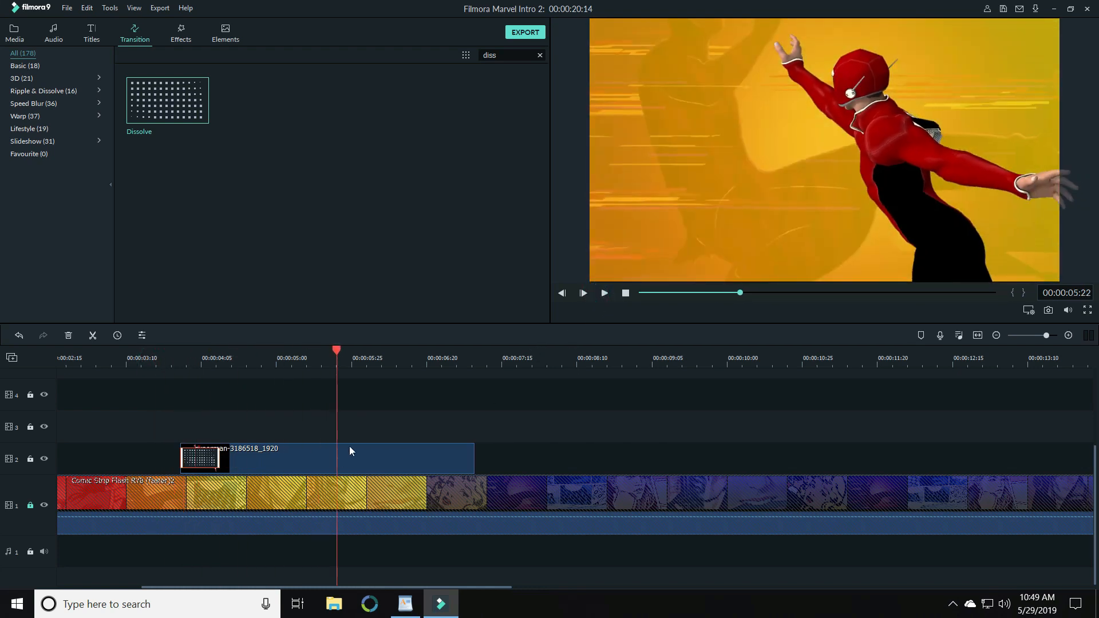
{"action": "left_click", "coordinate": [605, 293]}
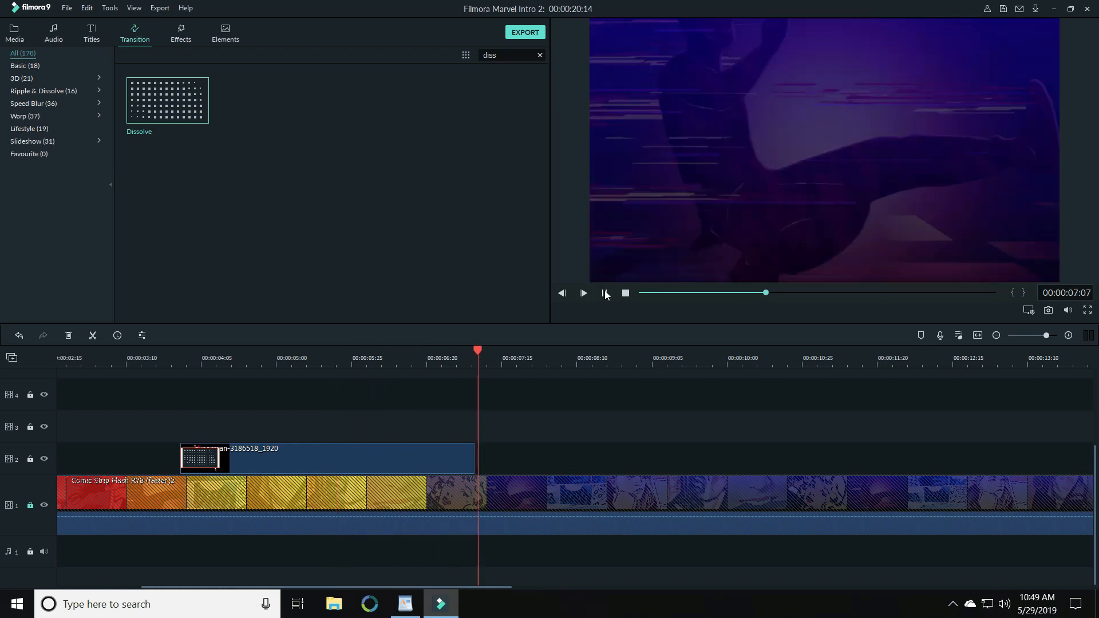
{"action": "left_click", "coordinate": [605, 293]}
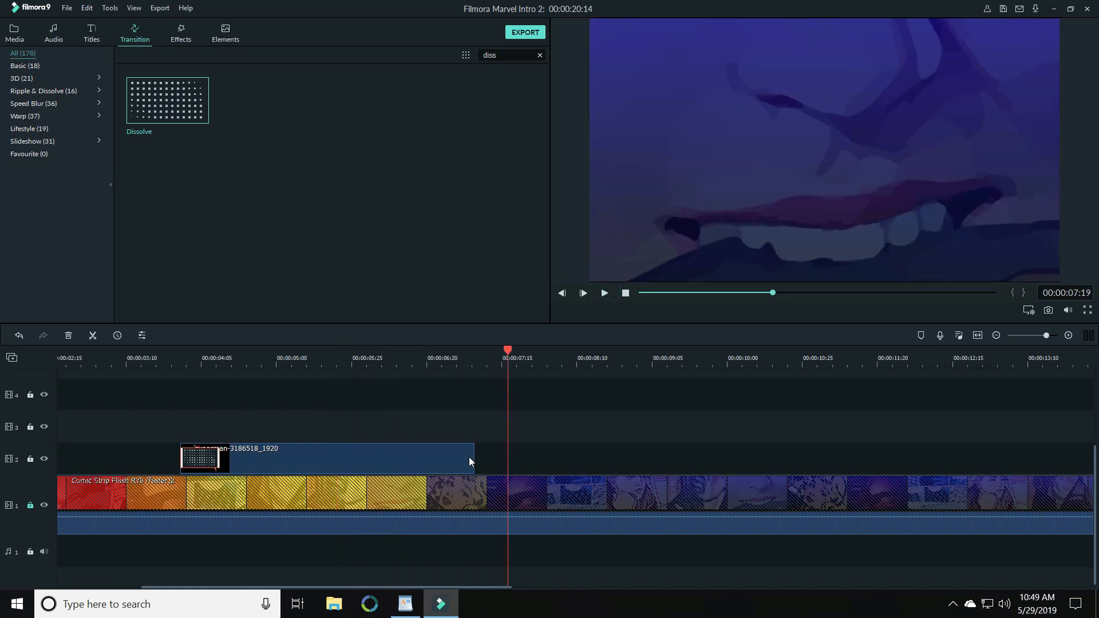
- Add a Dissolve transition to the end of the superman clip and shorten it to about 20 frames
{"action": "left_click_drag", "start_coordinate": [211, 157], "coordinate": [441, 479]}
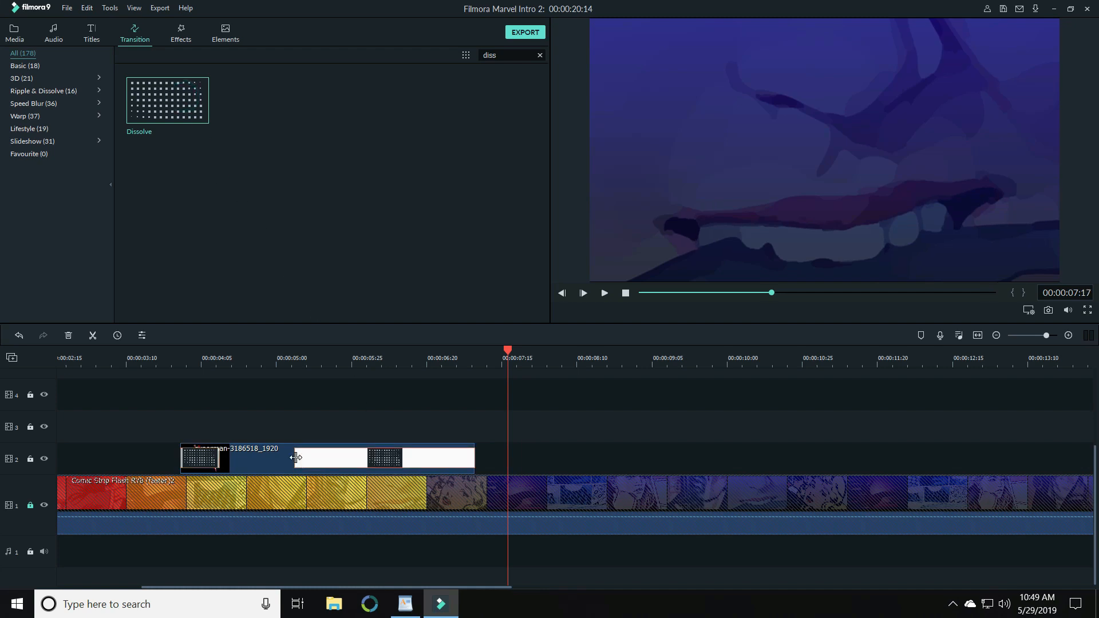
{"action": "left_click", "coordinate": [383, 465]}
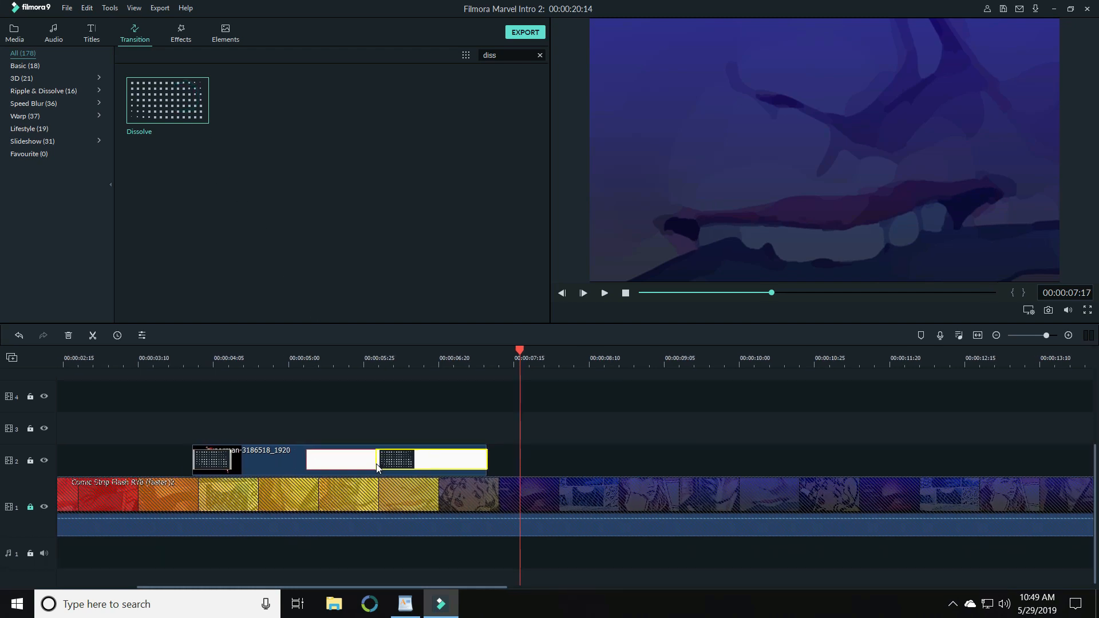
{"action": "left_click_drag", "start_coordinate": [429, 469], "coordinate": [430, 469]}
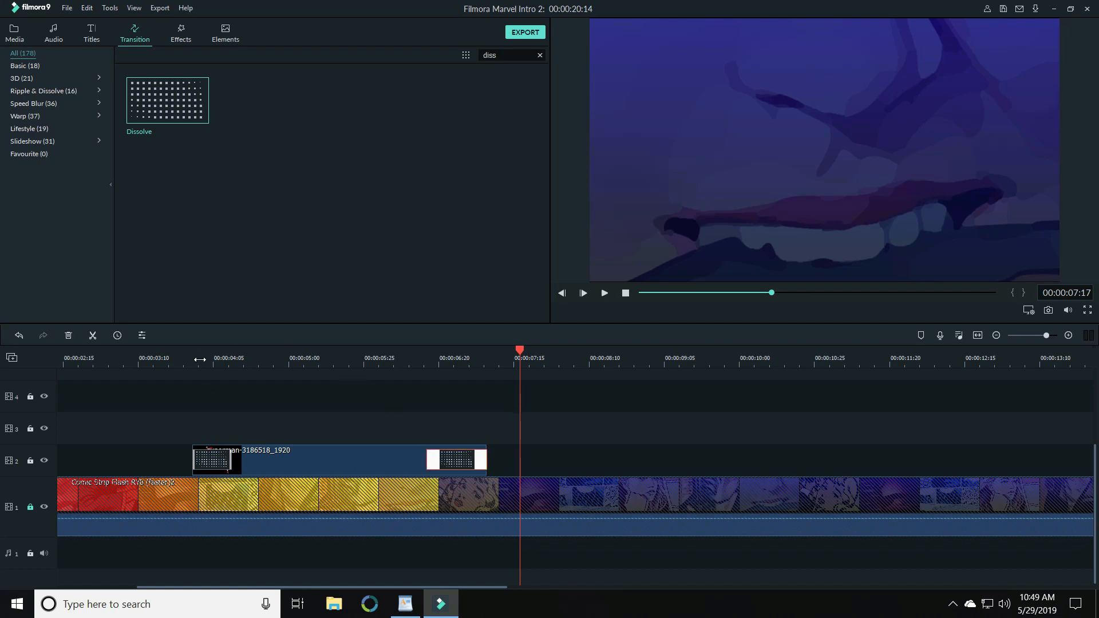
- Preview the superman clip with both dissolves, and trim the clip's end back to about 00:00:06:12
{"action": "left_click", "coordinate": [200, 360]}
{"action": "left_click", "coordinate": [604, 293]}
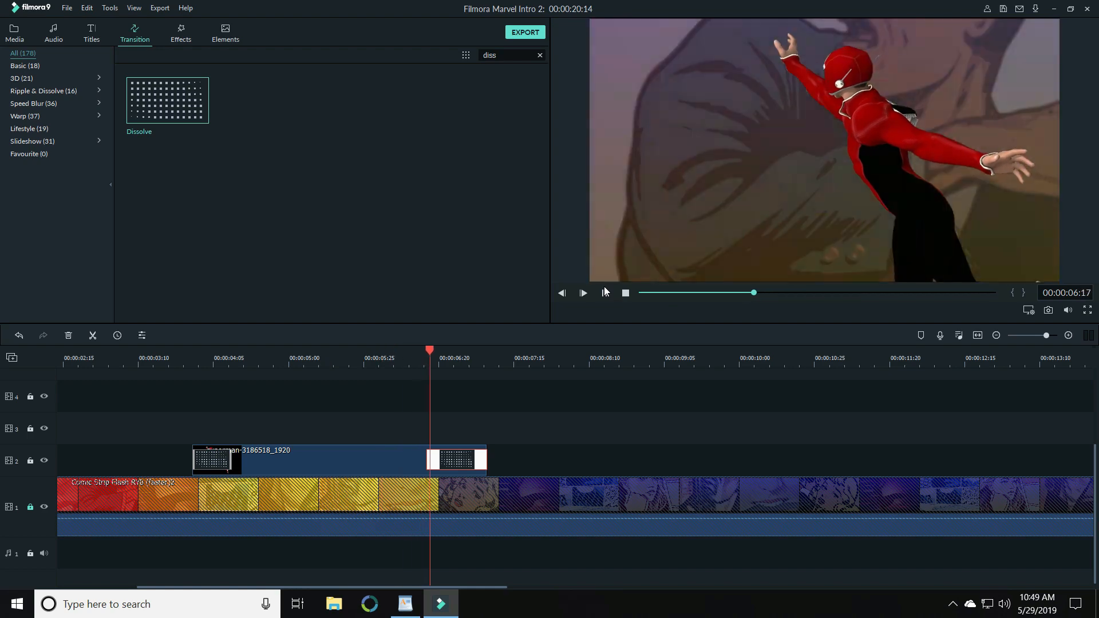
{"action": "left_click", "coordinate": [605, 293]}
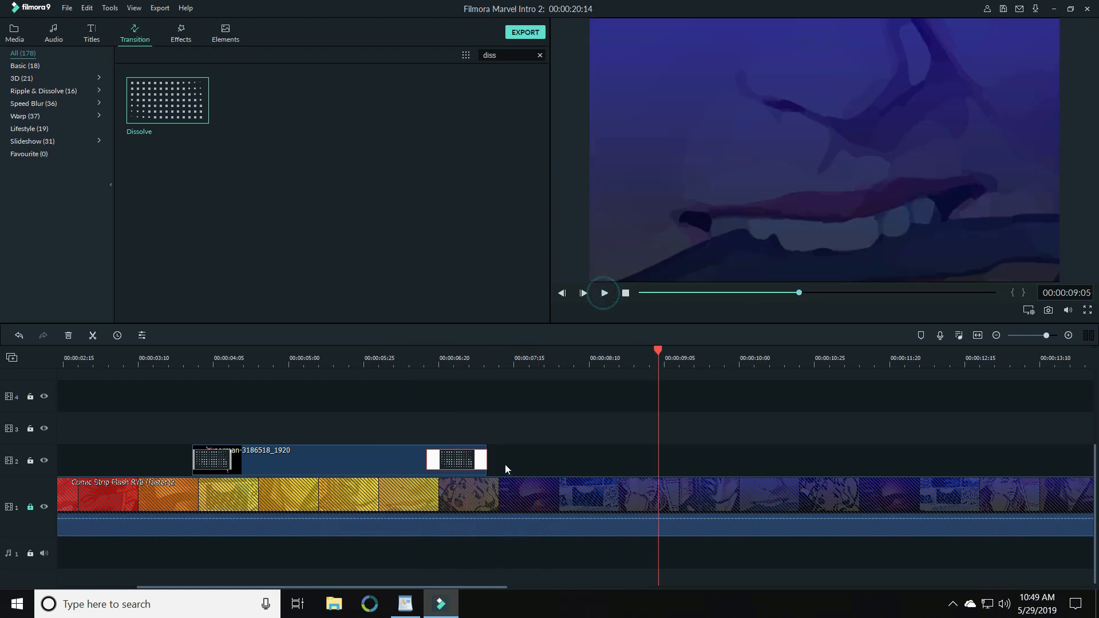
{"action": "left_click", "coordinate": [390, 450]}
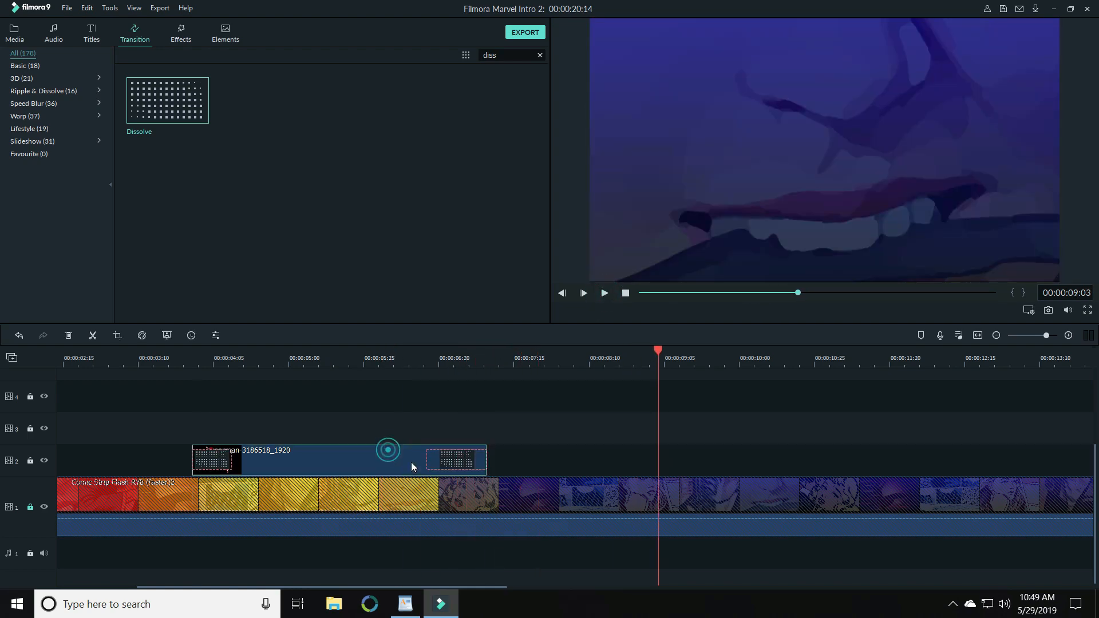
{"action": "left_click_drag", "start_coordinate": [484, 460], "coordinate": [416, 461]}
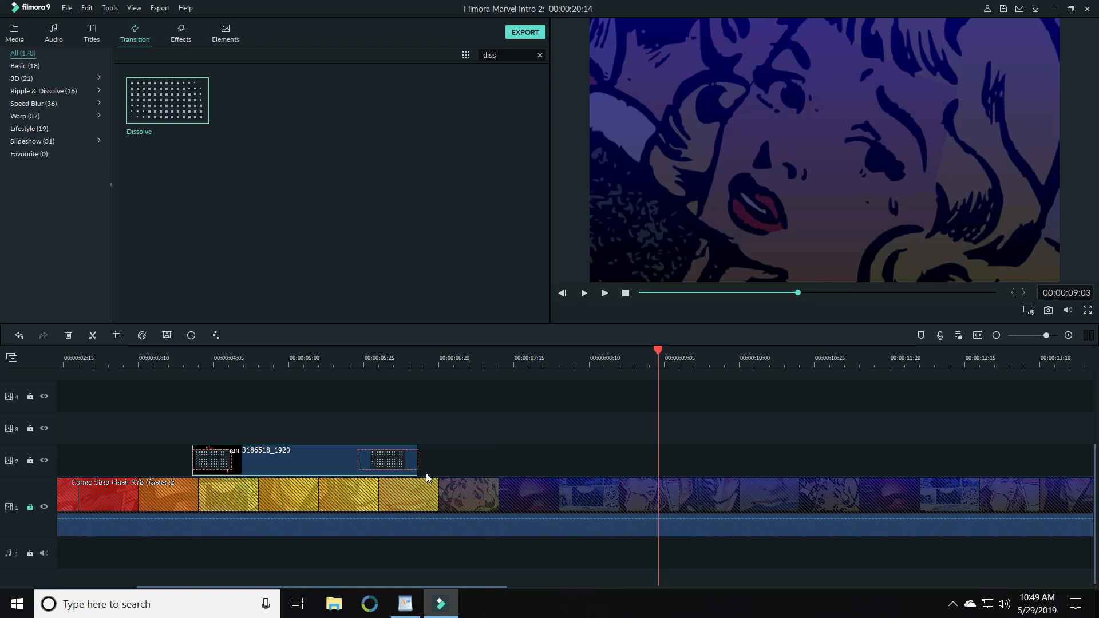
- Preview the superman clip with its opening and closing dissolves, playing through its end and restarting from 00:00:03:22
{"action": "left_click", "coordinate": [174, 362]}
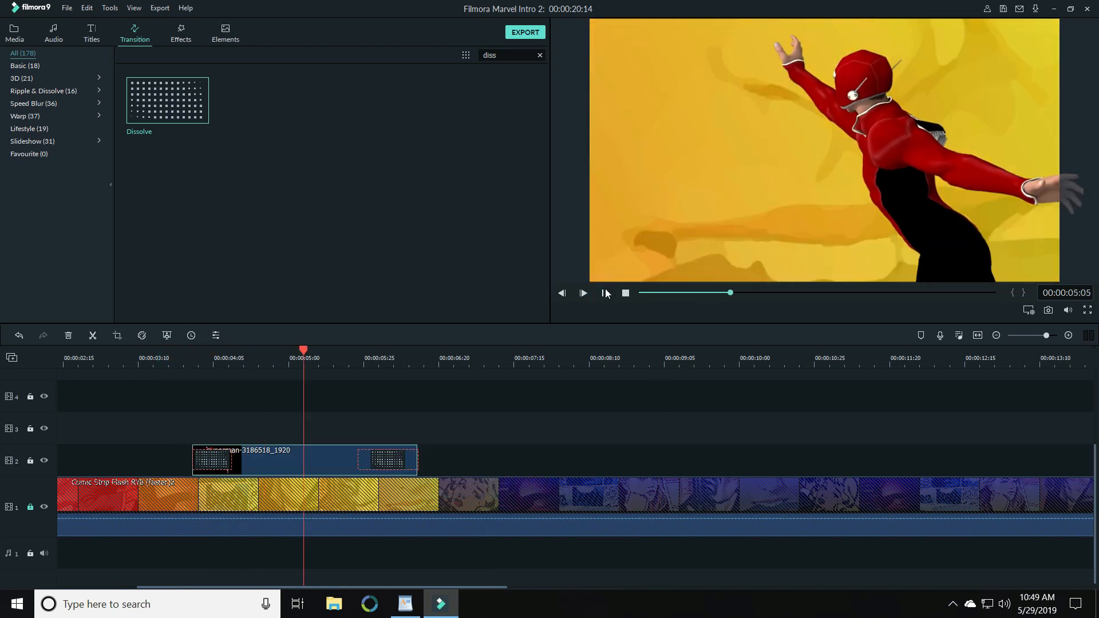
{"action": "left_click", "coordinate": [605, 293]}
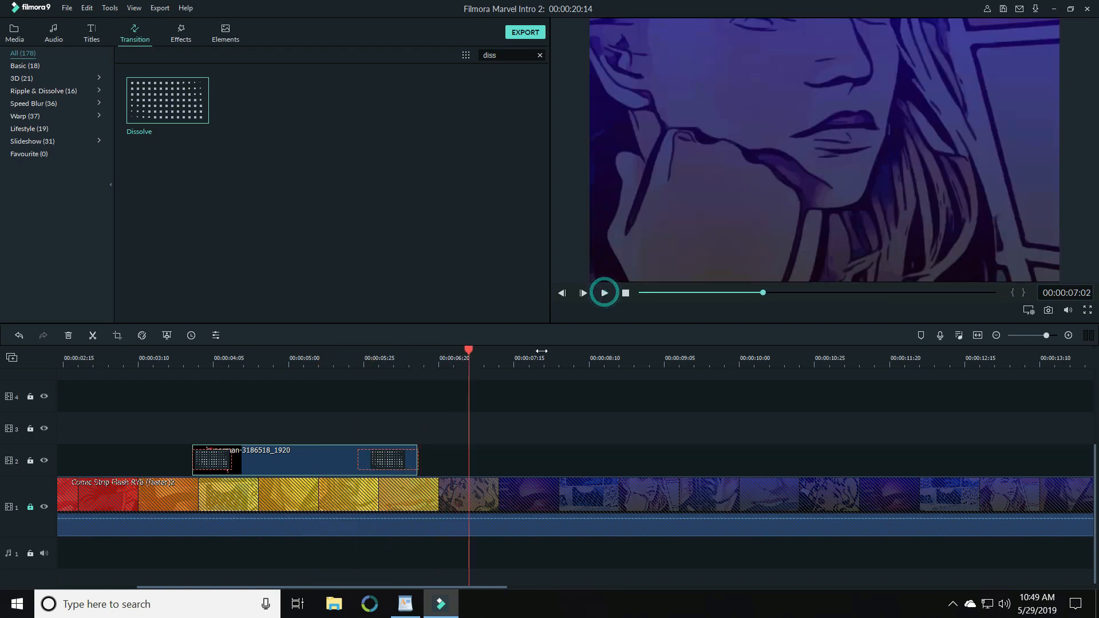
{"action": "left_click", "coordinate": [173, 362]}
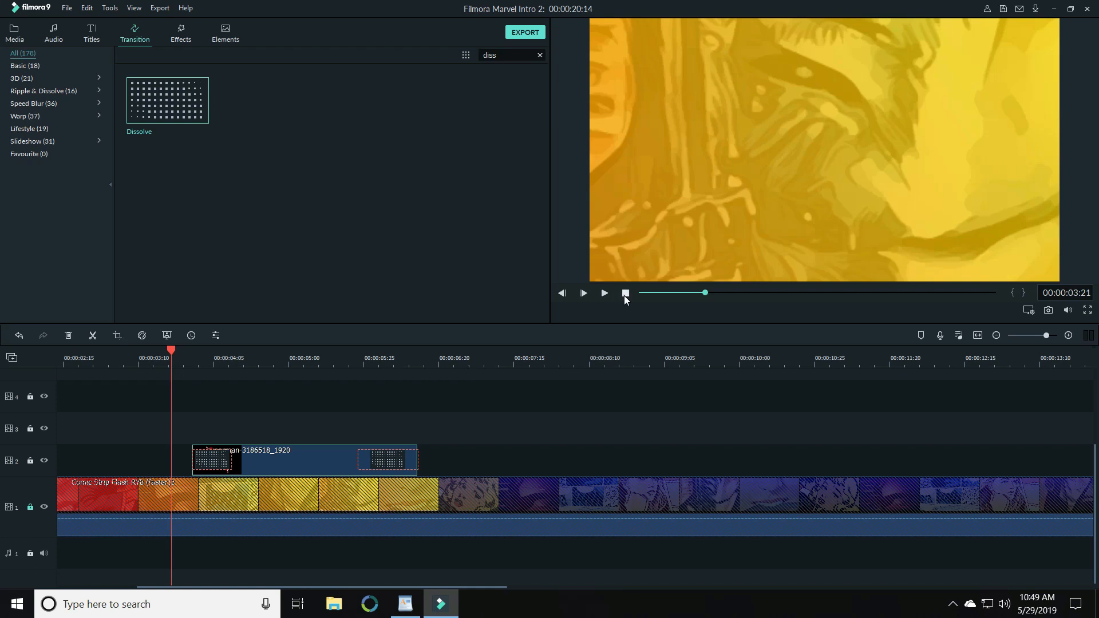
{"action": "left_click", "coordinate": [626, 294]}
{"action": "left_click", "coordinate": [394, 361]}
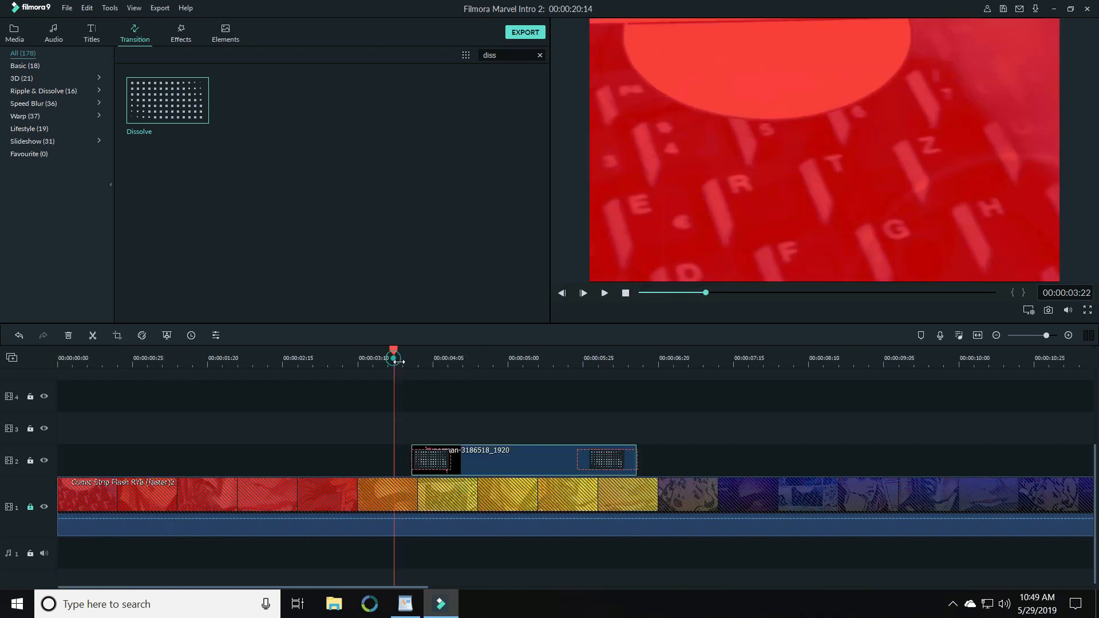
{"action": "left_click", "coordinate": [604, 294]}
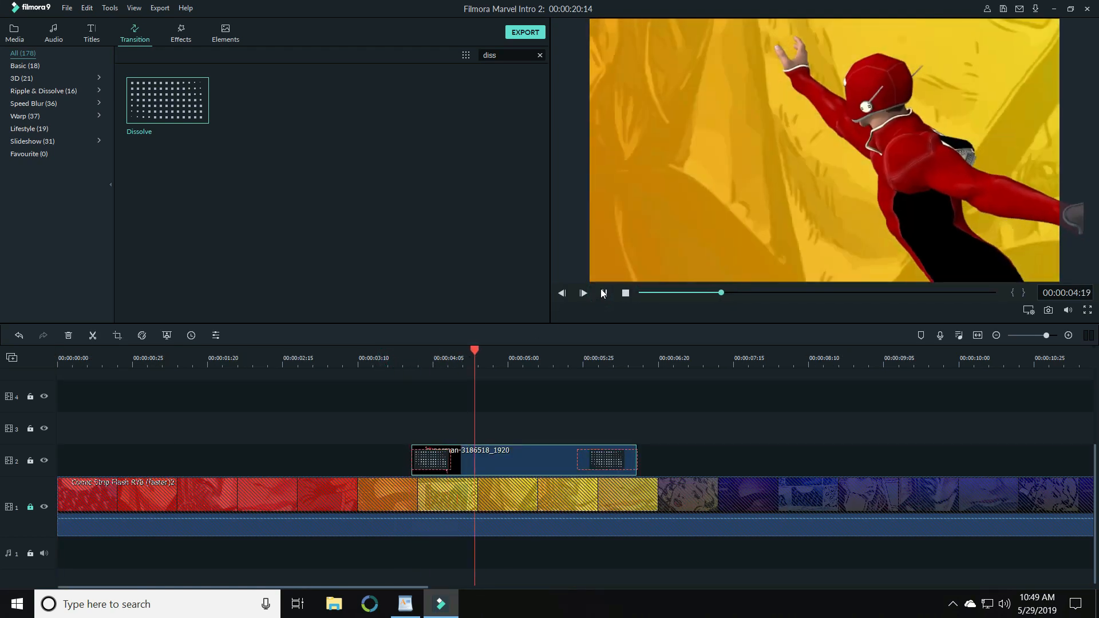
- Try the "Given the mission of assembling a team of heroes" overlay above the superman clip, and park it on track 2 at about 00:00:16:13
{"action": "left_click_drag", "start_coordinate": [1031, 335], "coordinate": [1039, 336]}
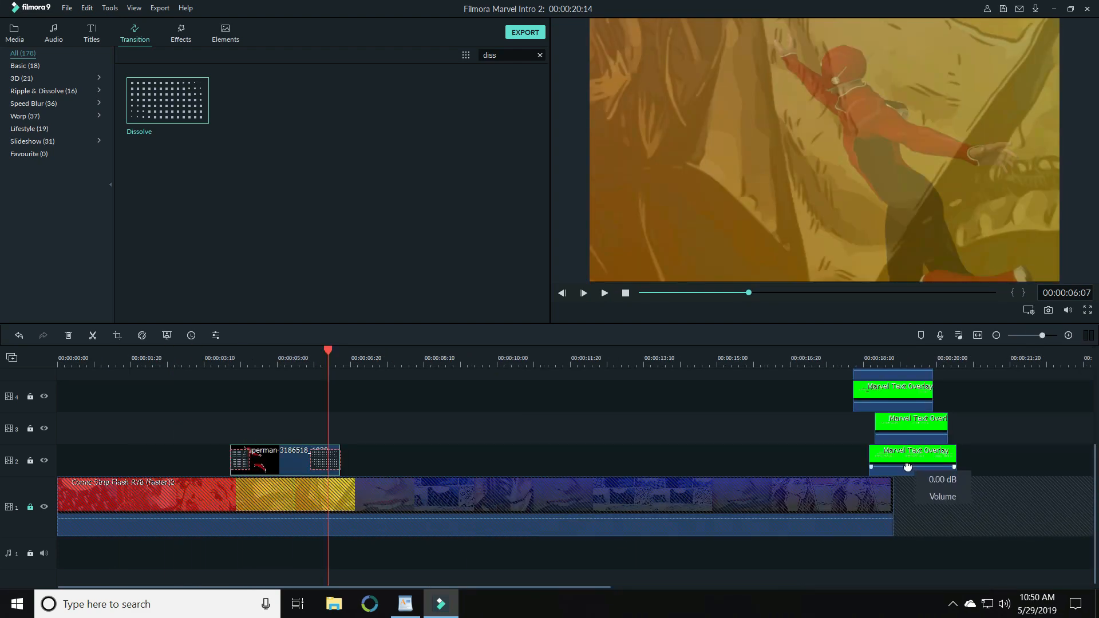
{"action": "left_click_drag", "start_coordinate": [900, 465], "coordinate": [333, 510]}
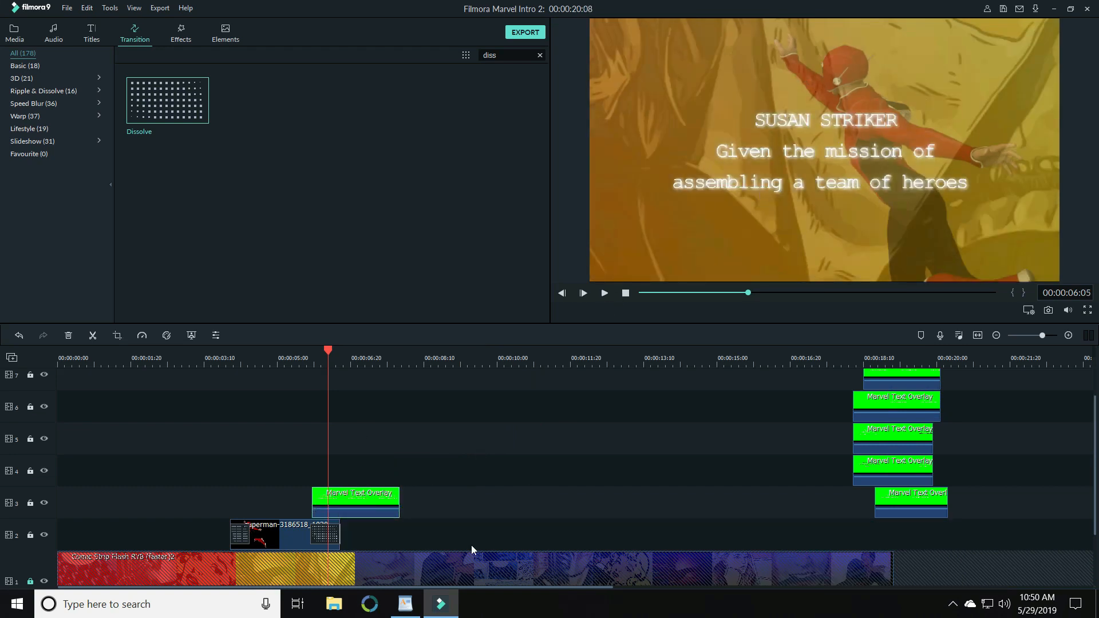
{"action": "left_click_drag", "start_coordinate": [370, 502], "coordinate": [840, 535]}
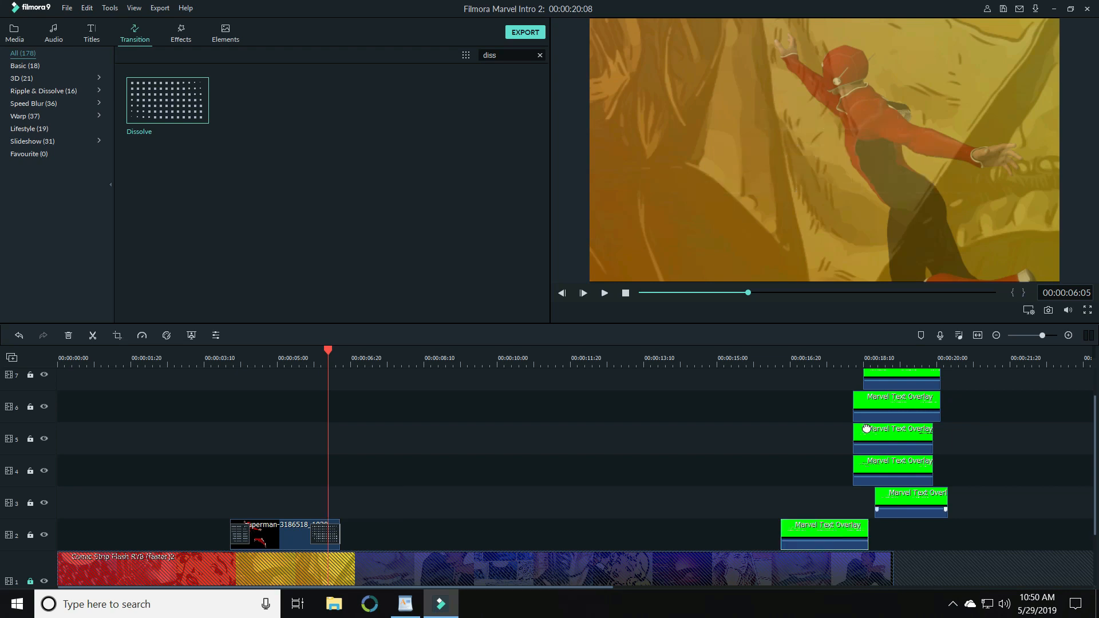
- Move the "Exposed to Gamma radiation" text overlay from track 5 to track 3 above the superman clip, starting at about 00:00:05:08
{"action": "left_click", "coordinate": [883, 434]}
{"action": "left_click_drag", "start_coordinate": [883, 433], "coordinate": [343, 503]}
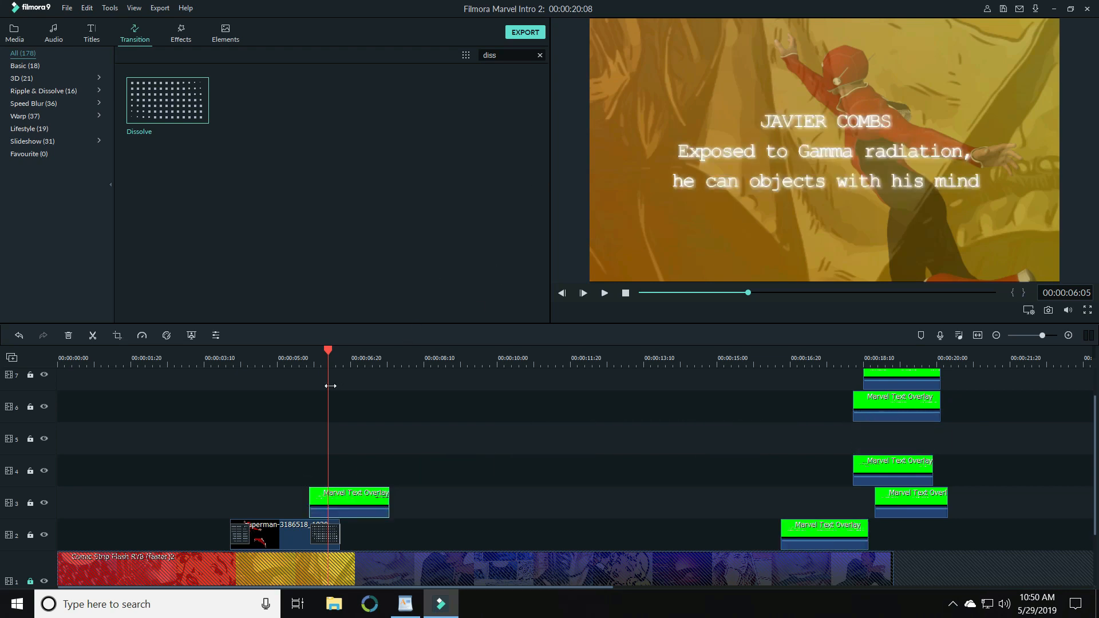
{"action": "left_click_drag", "start_coordinate": [324, 489], "coordinate": [315, 509]}
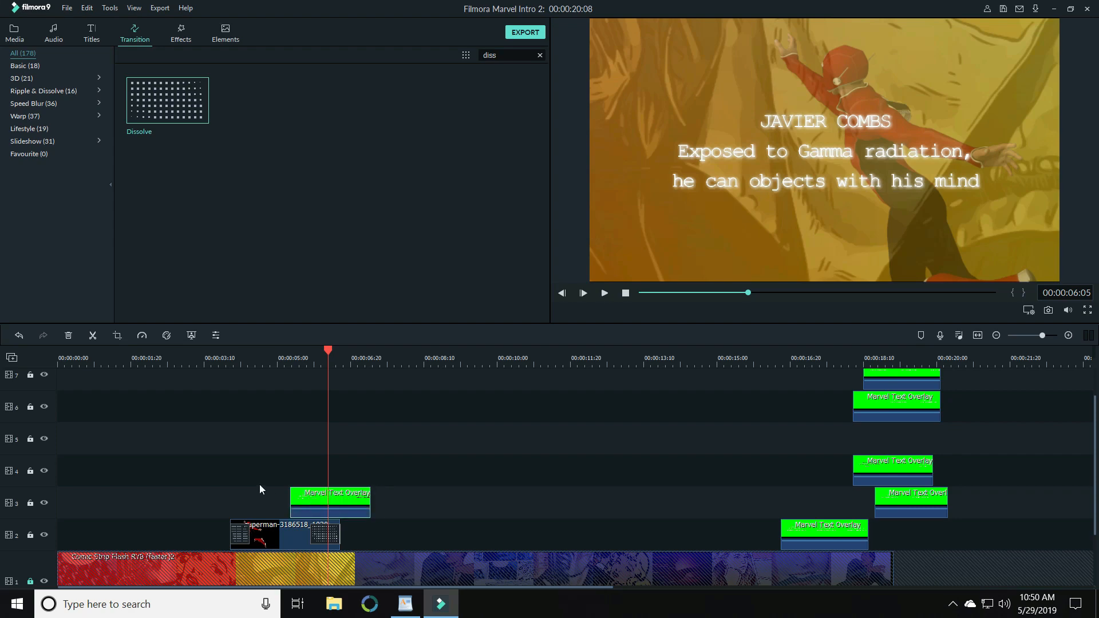
- Preview from 00:00:03:19, shift the Gamma radiation overlay to start at about 00:00:04:08, and preview the new timing
{"action": "left_click", "coordinate": [216, 358]}
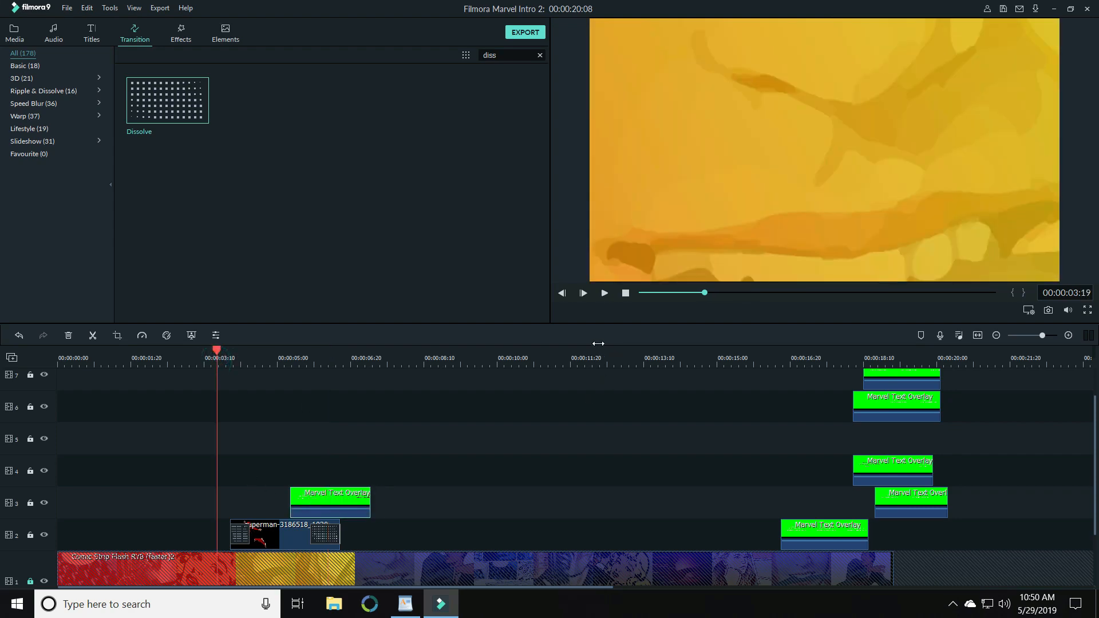
{"action": "left_click", "coordinate": [601, 292]}
{"action": "left_click", "coordinate": [604, 293]}
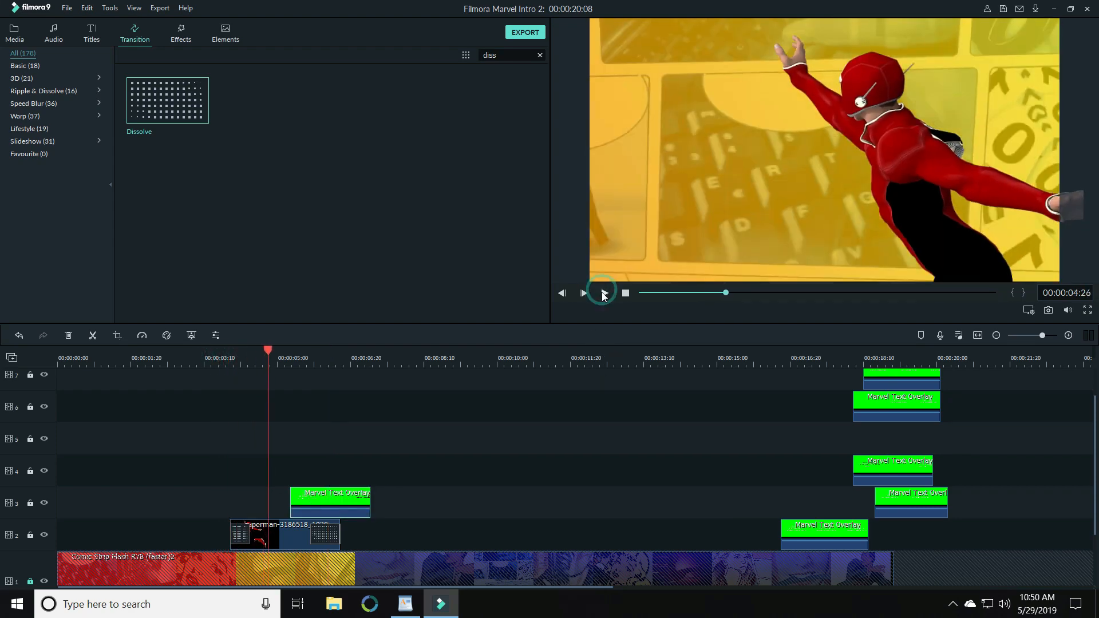
{"action": "left_click_drag", "start_coordinate": [331, 497], "coordinate": [287, 488]}
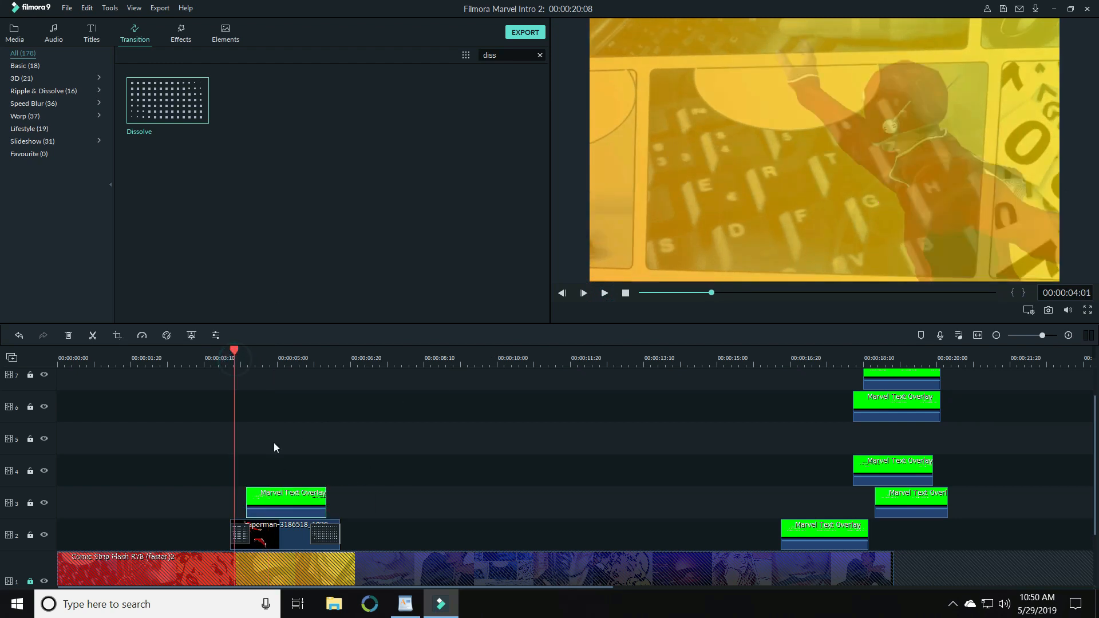
{"action": "left_click", "coordinate": [602, 294]}
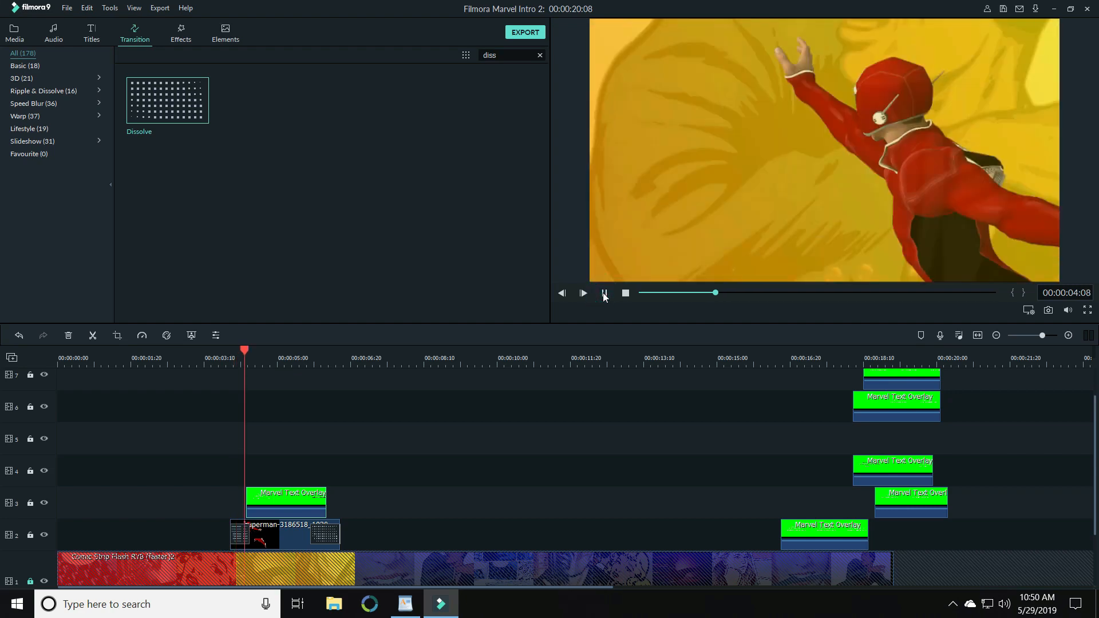
{"action": "left_click", "coordinate": [605, 293]}
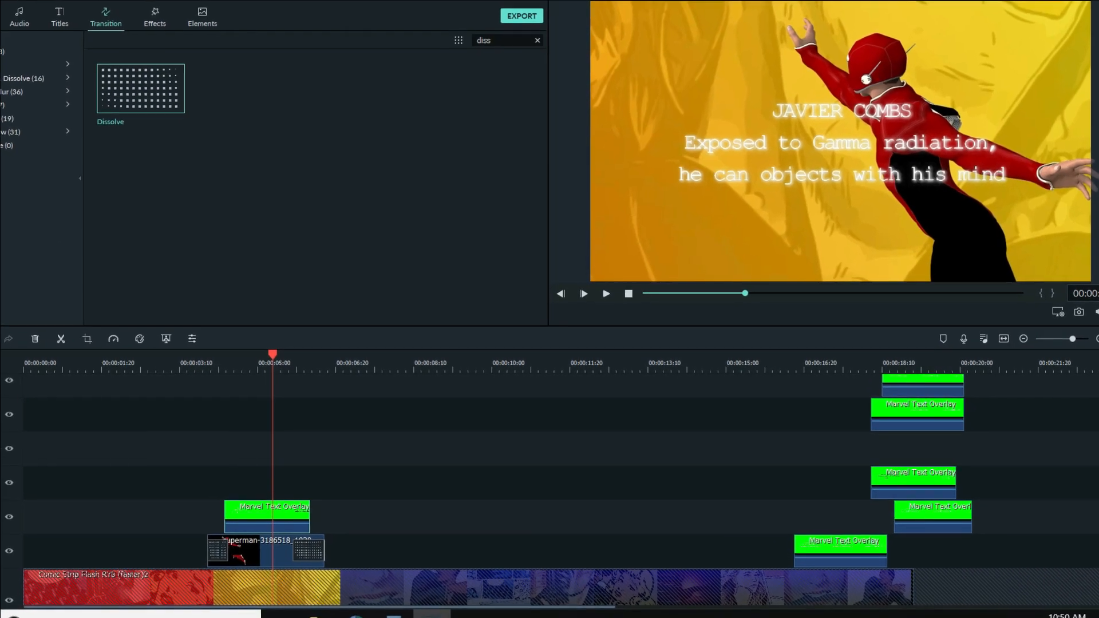
- Open Pan & Zoom for the Gamma radiation overlay and swap its frames so the start frame is smaller than the end frame
{"action": "double_click", "coordinate": [234, 527]}
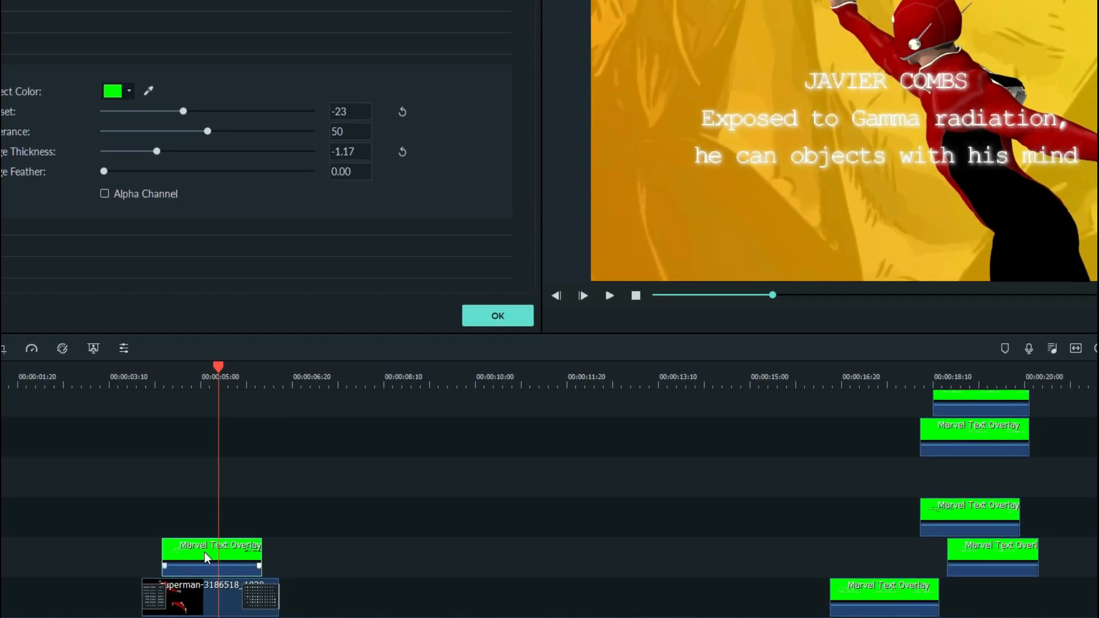
{"action": "right_click", "coordinate": [204, 552]}
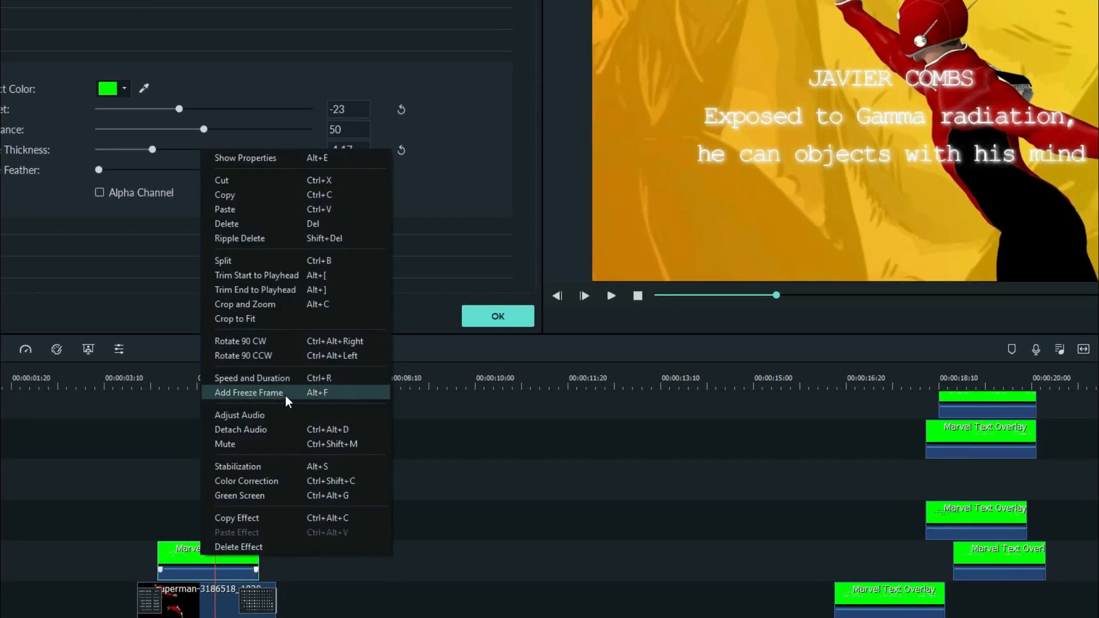
{"action": "left_click", "coordinate": [258, 303]}
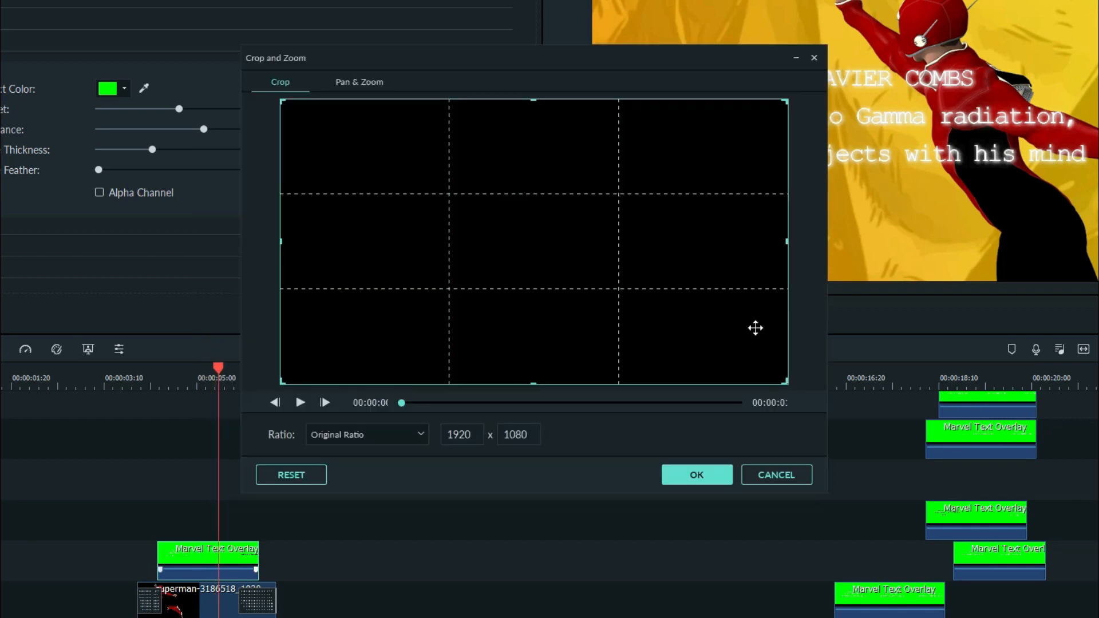
{"action": "left_click", "coordinate": [363, 79]}
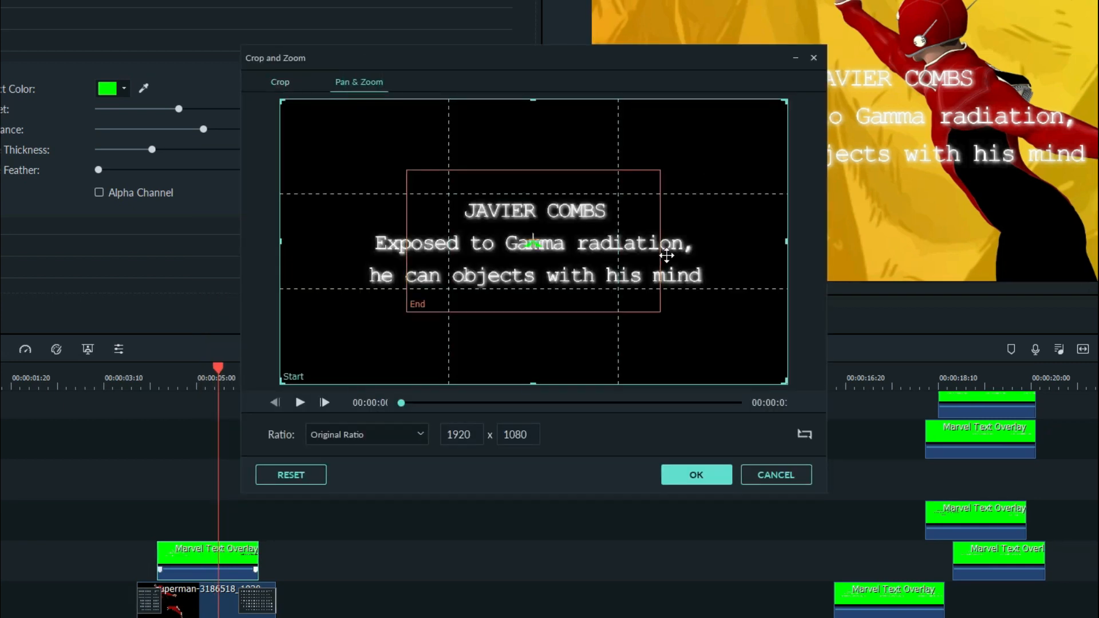
{"action": "left_click", "coordinate": [805, 434]}
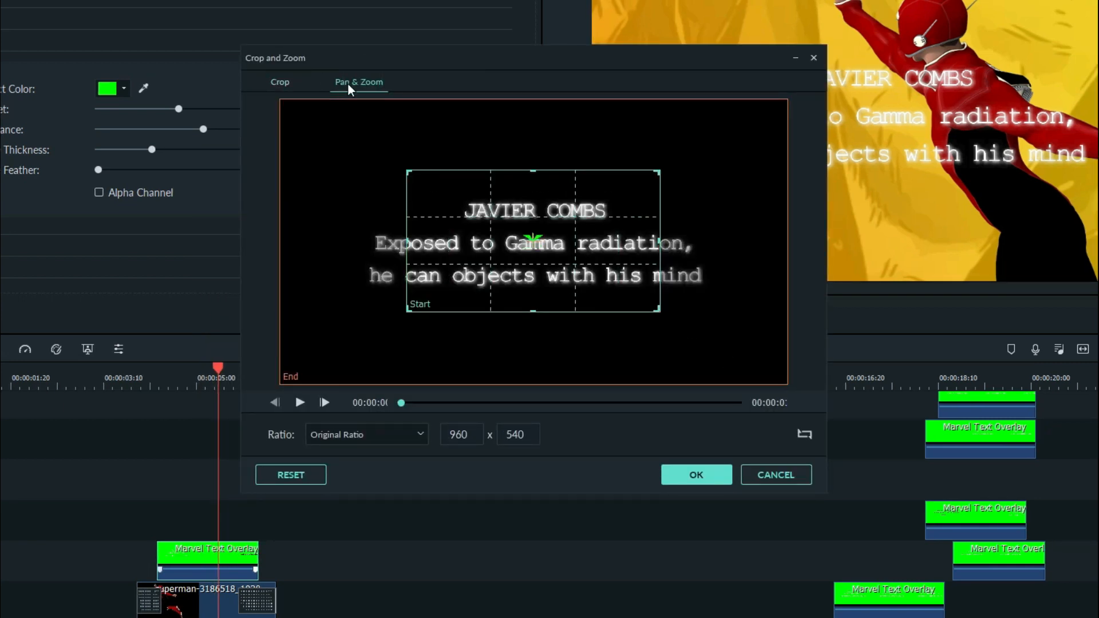
{"action": "left_click", "coordinate": [804, 436]}
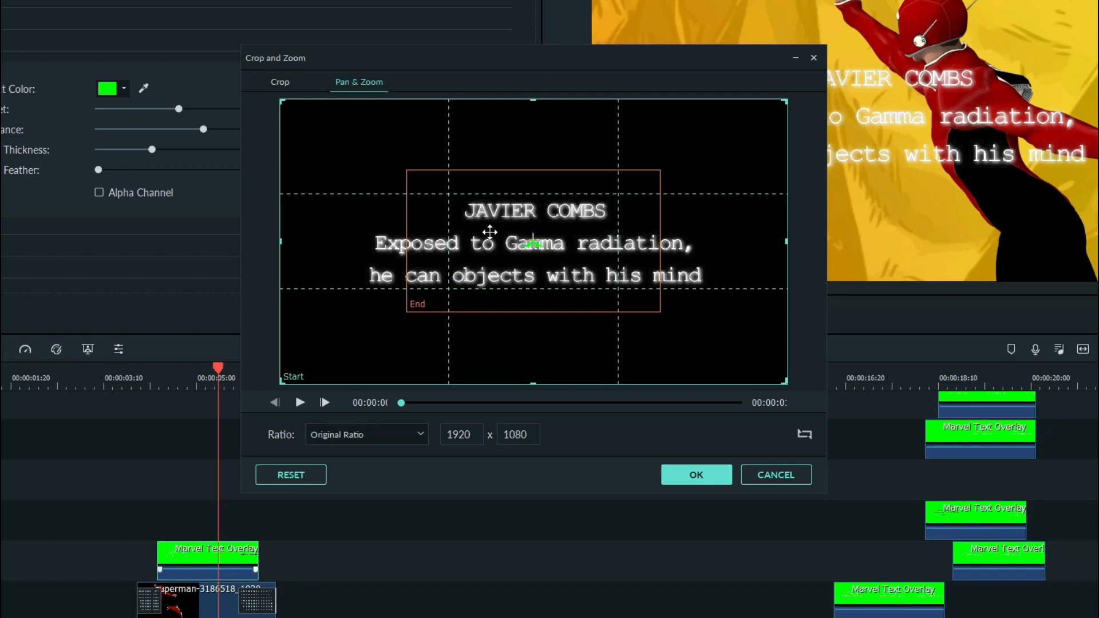
{"action": "left_click", "coordinate": [807, 435]}
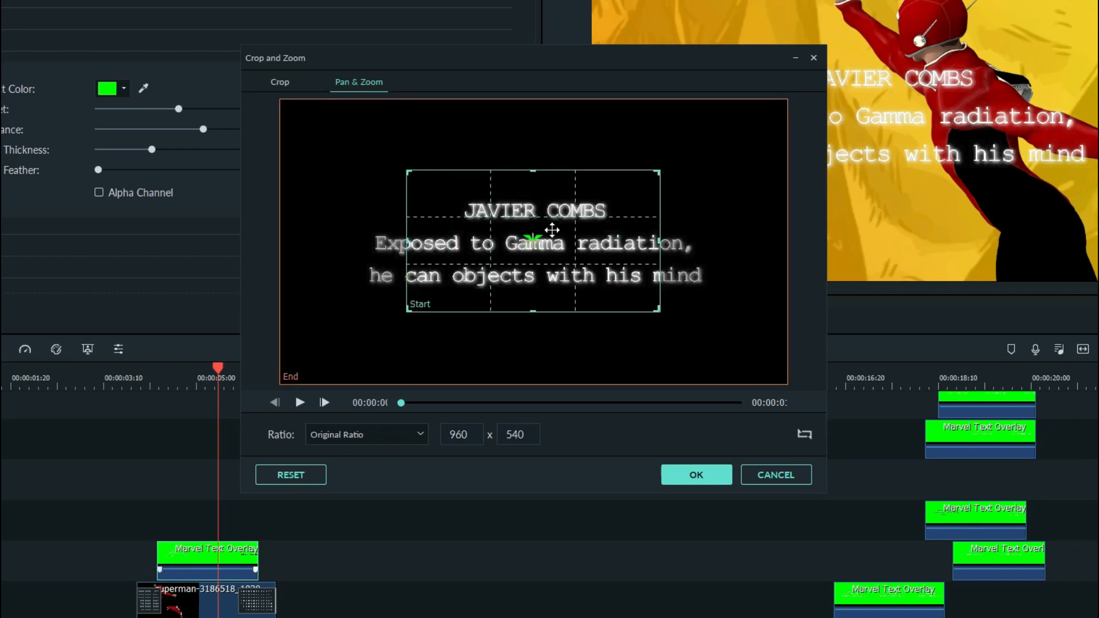
- Shrink the zoom's start frame to 613 x 345, centre it around the character name line, and apply the zoom
{"action": "left_click_drag", "start_coordinate": [550, 230], "coordinate": [557, 208]}
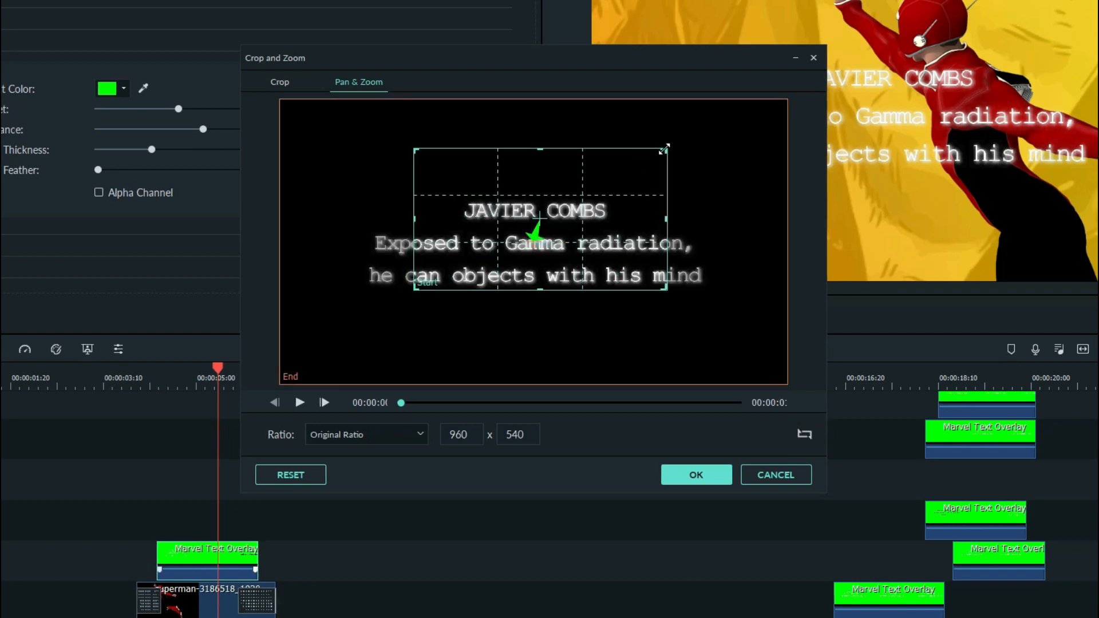
{"action": "left_click_drag", "start_coordinate": [664, 149], "coordinate": [552, 213]}
{"action": "left_click_drag", "start_coordinate": [502, 252], "coordinate": [533, 207]}
{"action": "left_click_drag", "start_coordinate": [580, 166], "coordinate": [602, 152]}
{"action": "left_click_drag", "start_coordinate": [559, 209], "coordinate": [572, 193]}
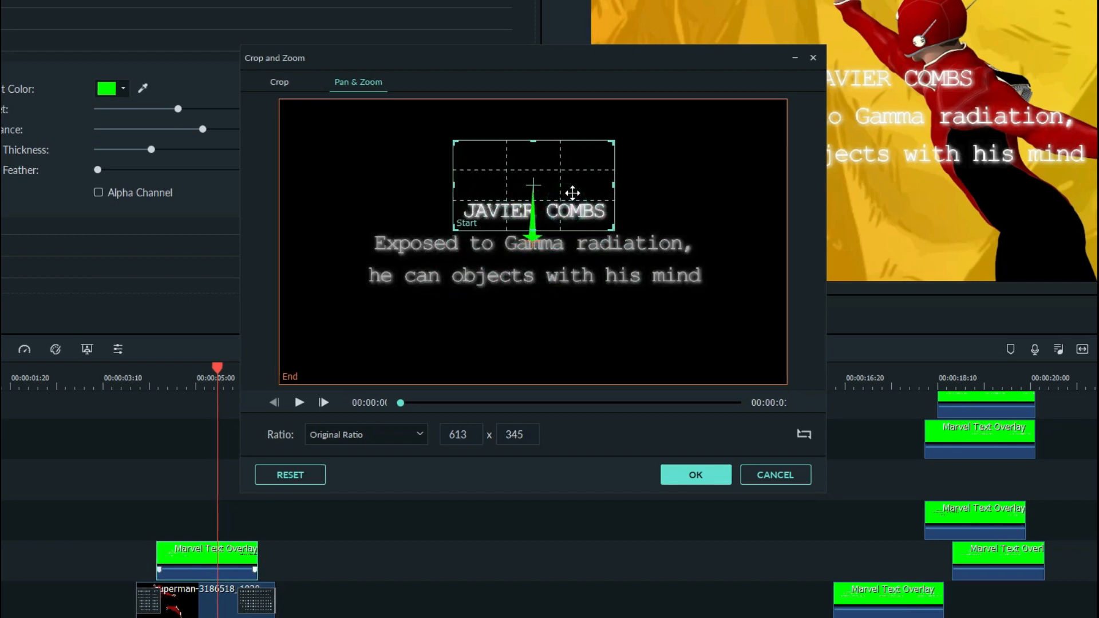
{"action": "left_click", "coordinate": [695, 476]}
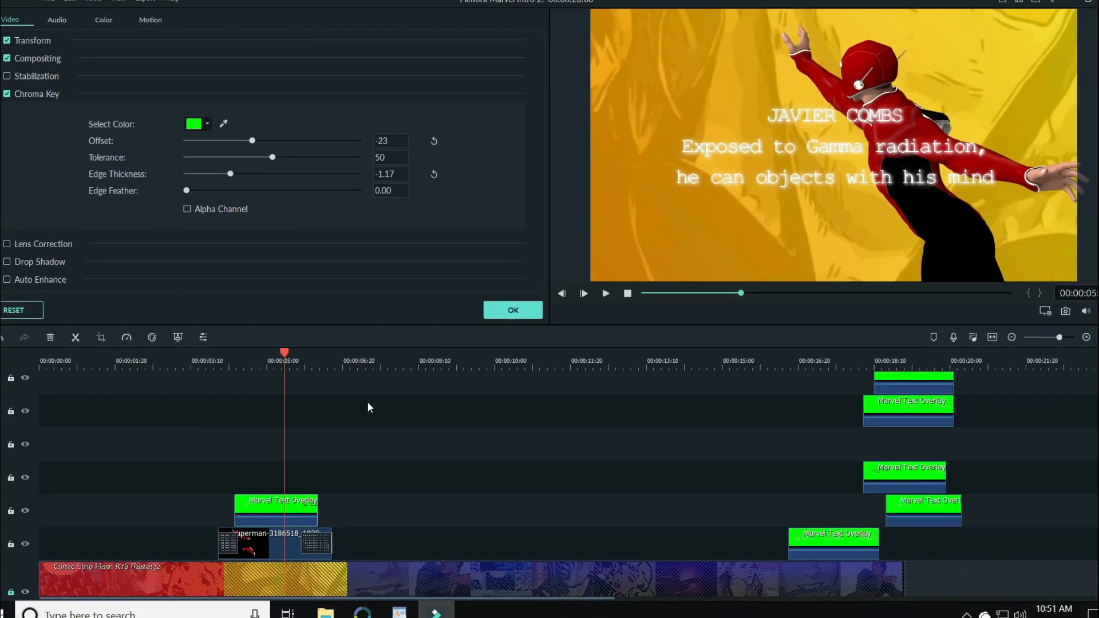
- Preview the zooming text overlay over the superman clip from 00:00:04:02 to about 00:00:06:02
{"action": "left_click_drag", "start_coordinate": [285, 354], "coordinate": [224, 358]}
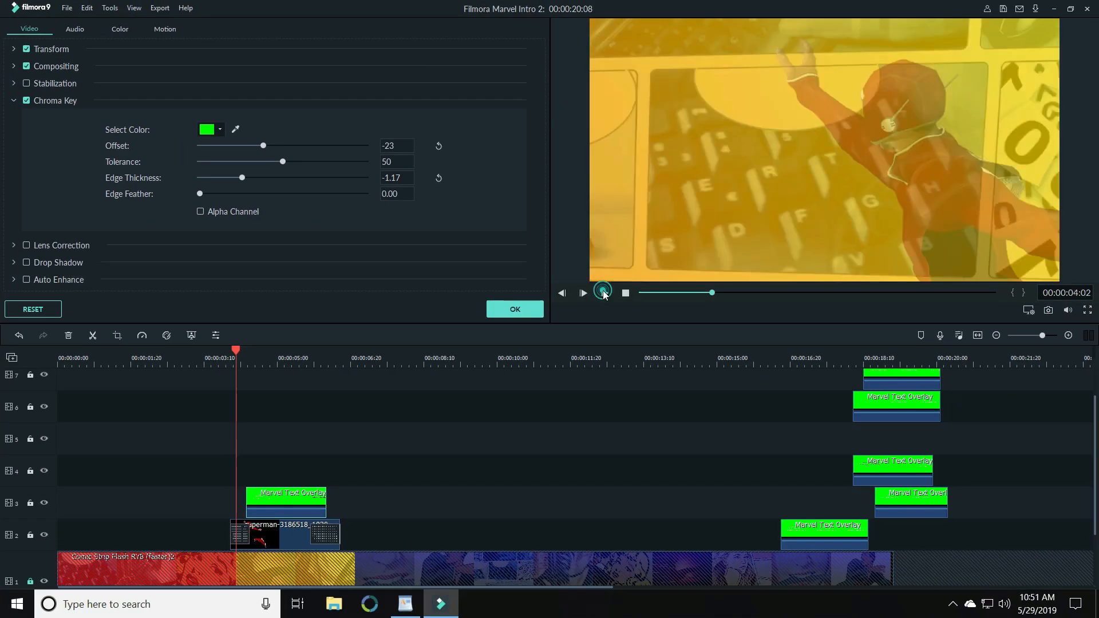
{"action": "left_click", "coordinate": [603, 293]}
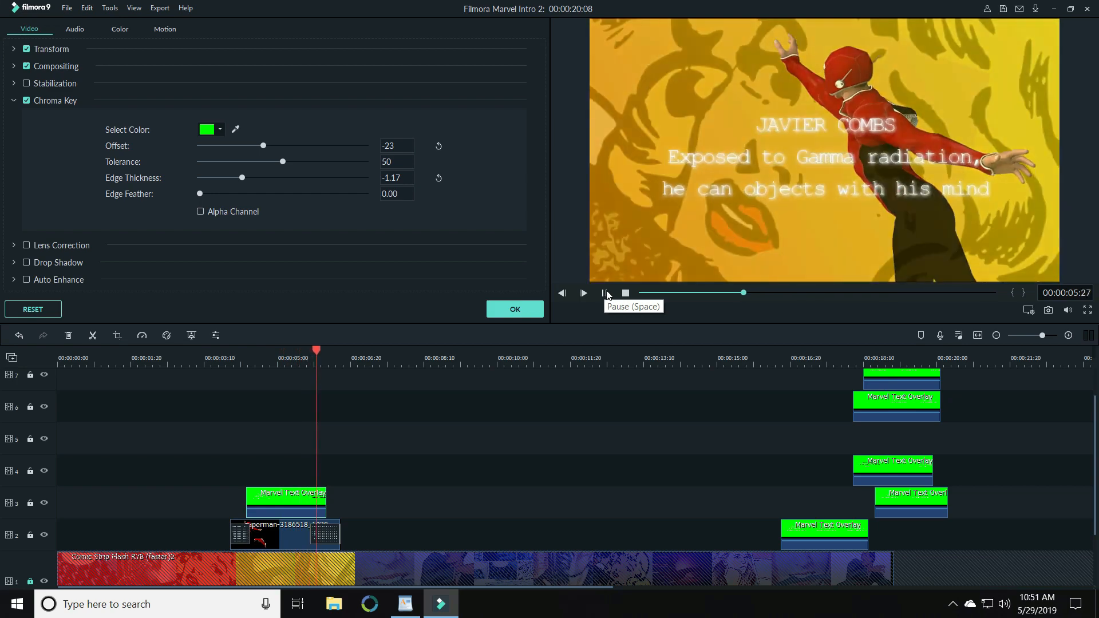
{"action": "left_click", "coordinate": [606, 294]}
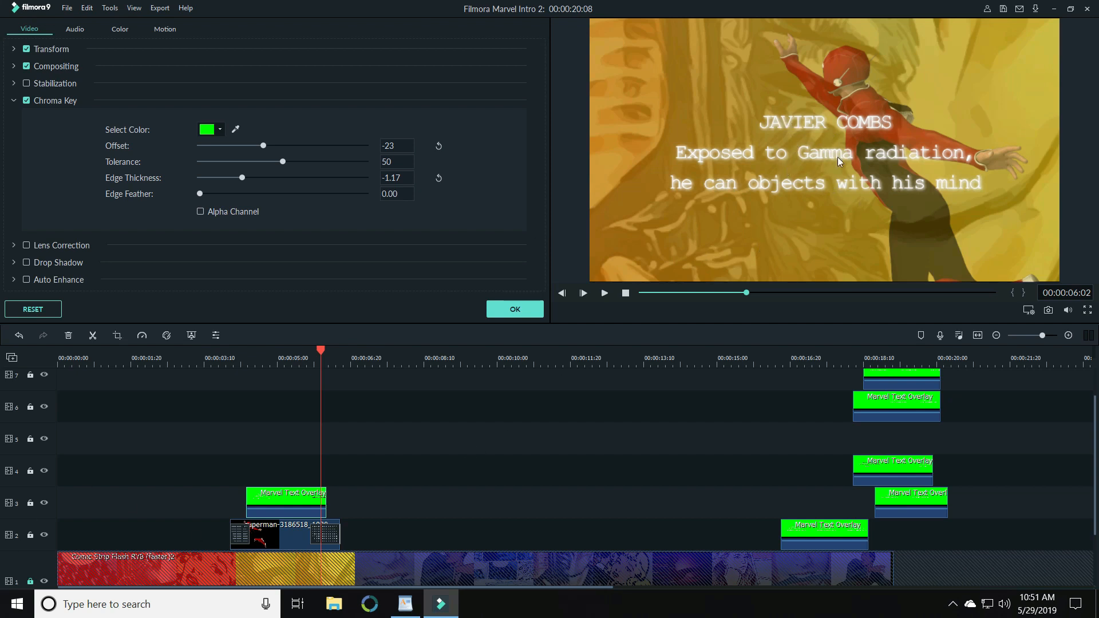
- With track 2 locked, move the Gamma radiation text to the lower left of the picture, and shrink and rotate it slightly
{"action": "left_click", "coordinate": [30, 537]}
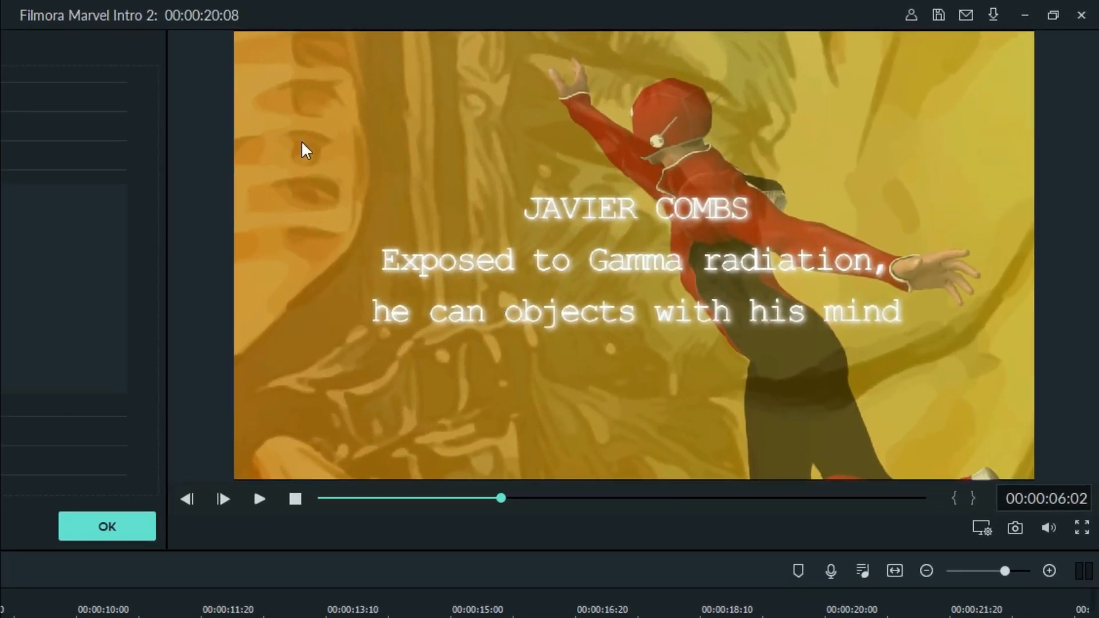
{"action": "left_click", "coordinate": [571, 281]}
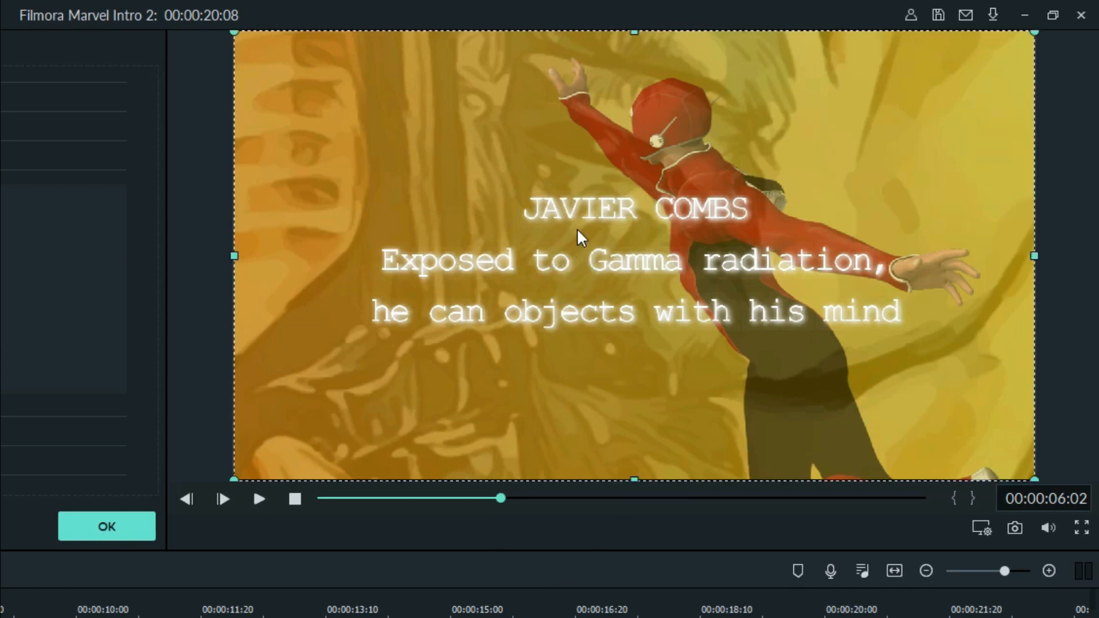
{"action": "left_click_drag", "start_coordinate": [576, 228], "coordinate": [503, 300]}
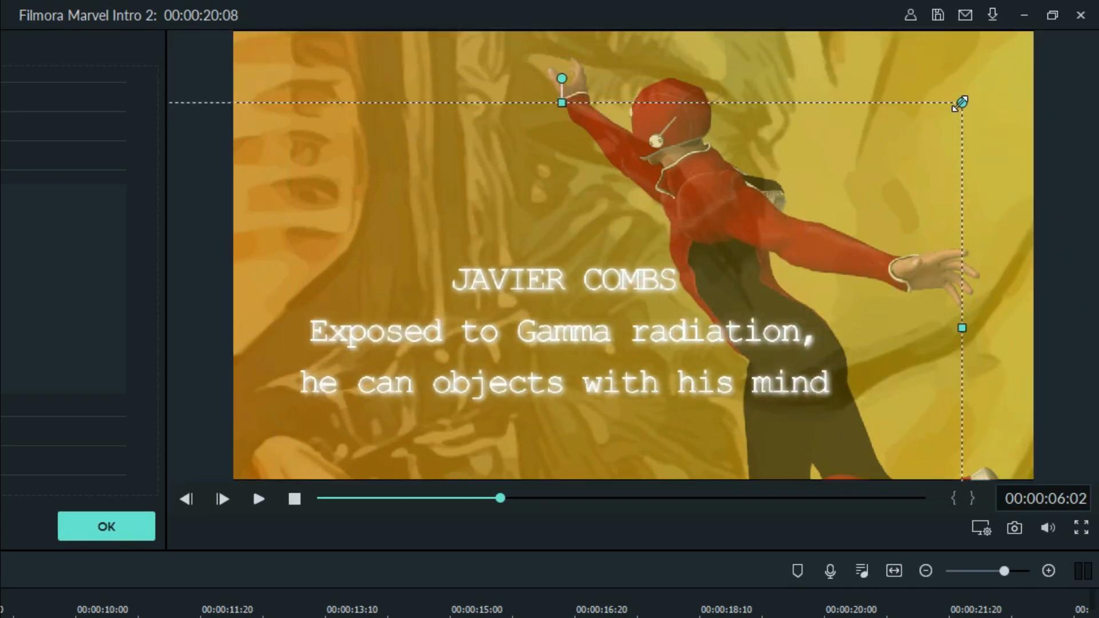
{"action": "left_click_drag", "start_coordinate": [957, 106], "coordinate": [890, 159]}
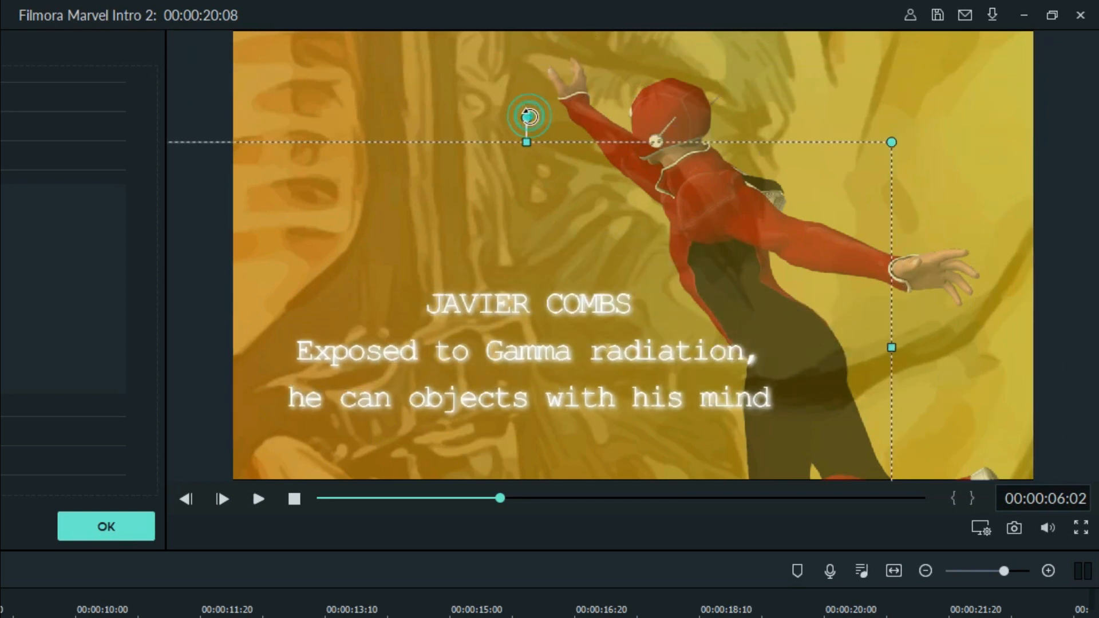
{"action": "left_click_drag", "start_coordinate": [528, 113], "coordinate": [568, 117]}
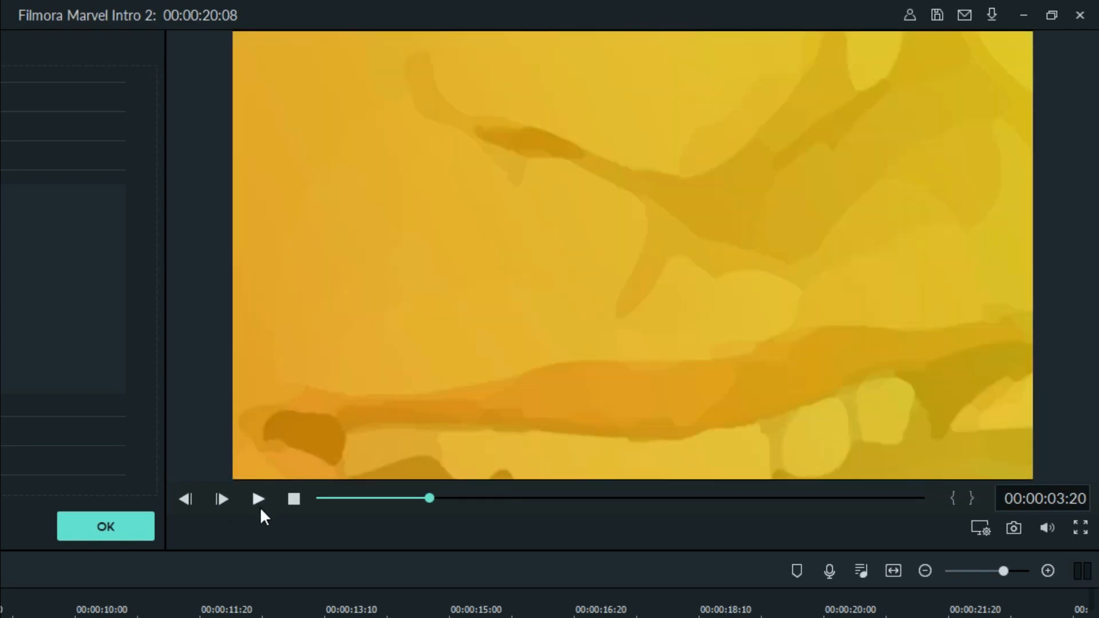
- Preview the repositioned text over the superman clip from 00:00:03:20 past the end of the clip
{"action": "left_click", "coordinate": [257, 499]}
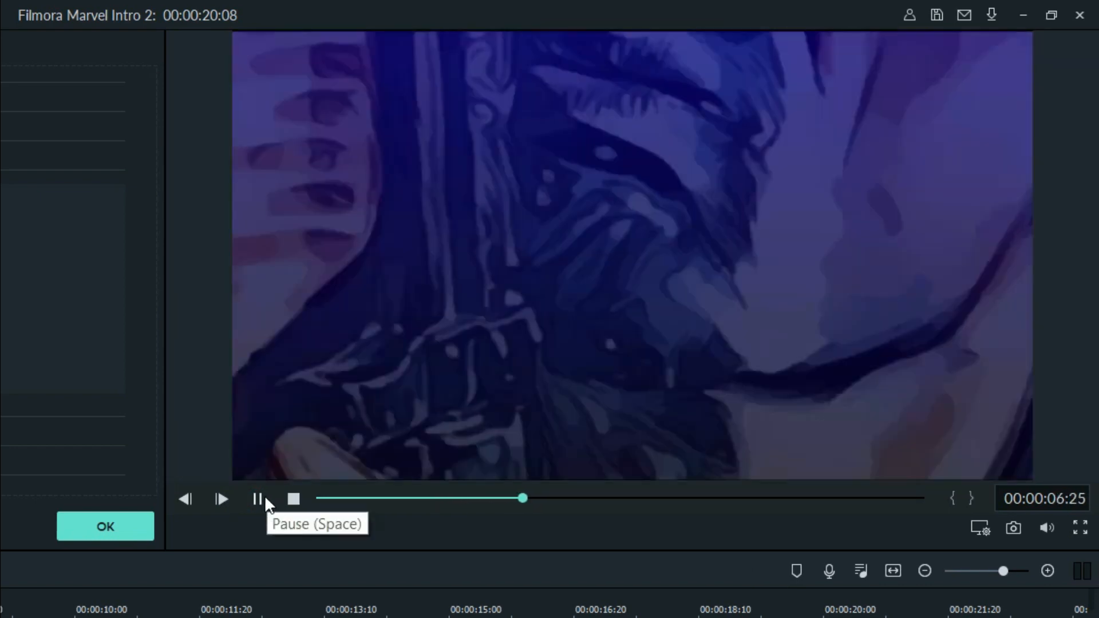
{"action": "left_click", "coordinate": [260, 498]}
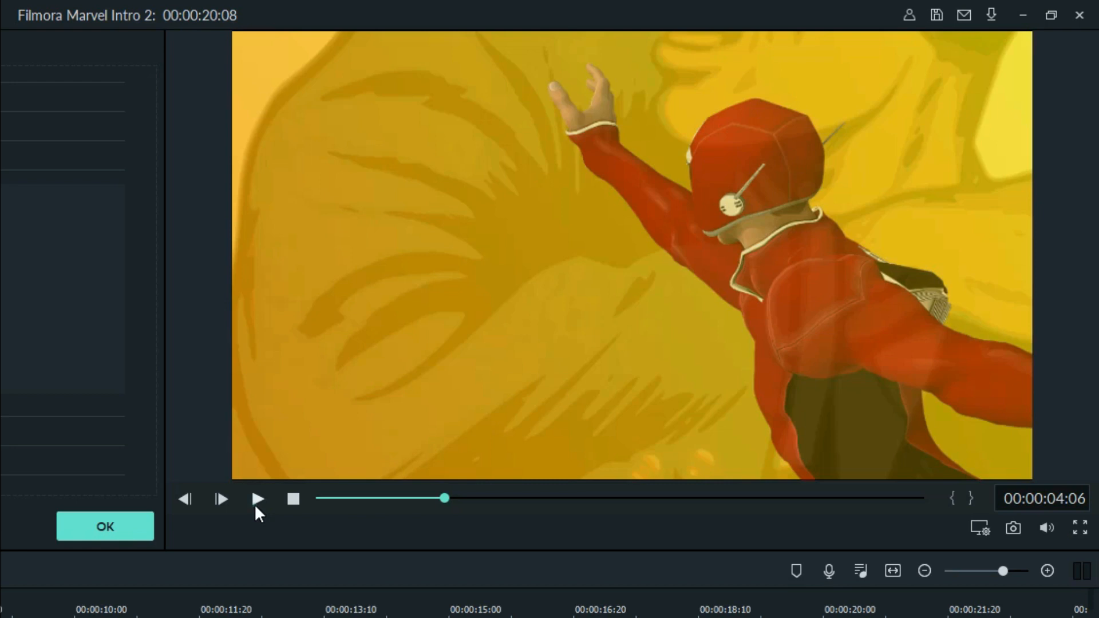
- Preview the repositioned text overlay over the superman clip from 00:00:04:06 to about 00:00:06:13
{"action": "left_click", "coordinate": [253, 502]}
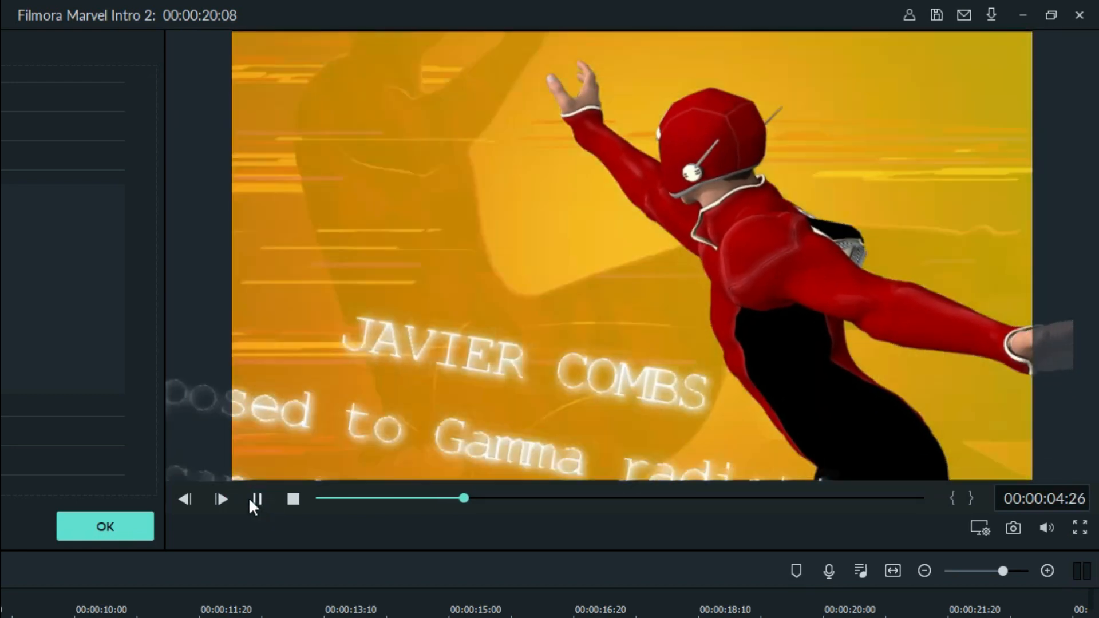
{"action": "left_click", "coordinate": [248, 497]}
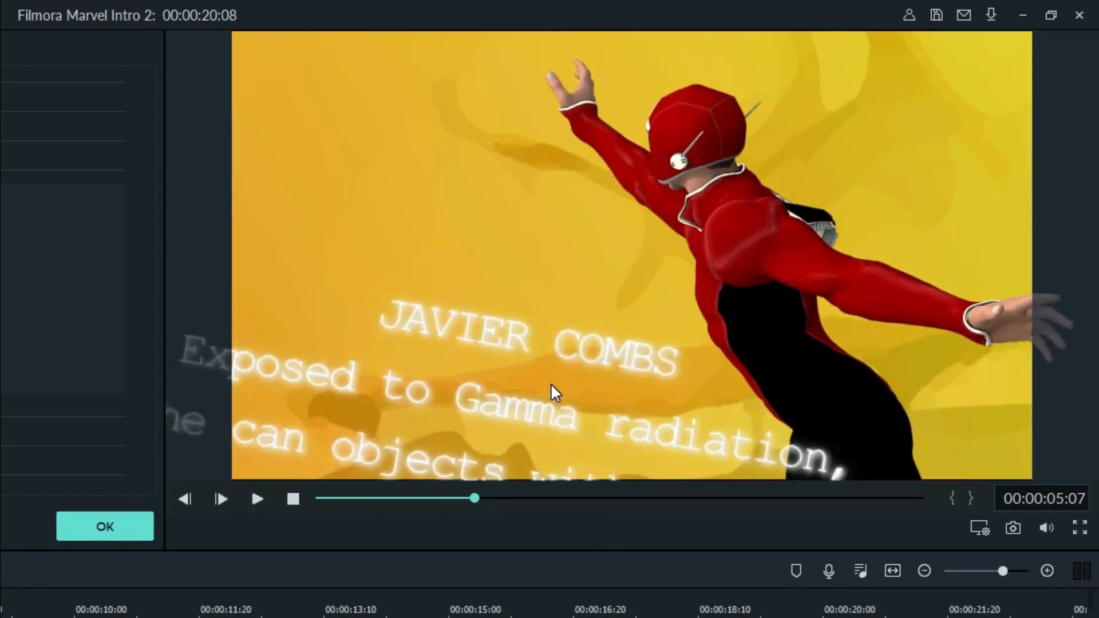
{"action": "left_click", "coordinate": [257, 503]}
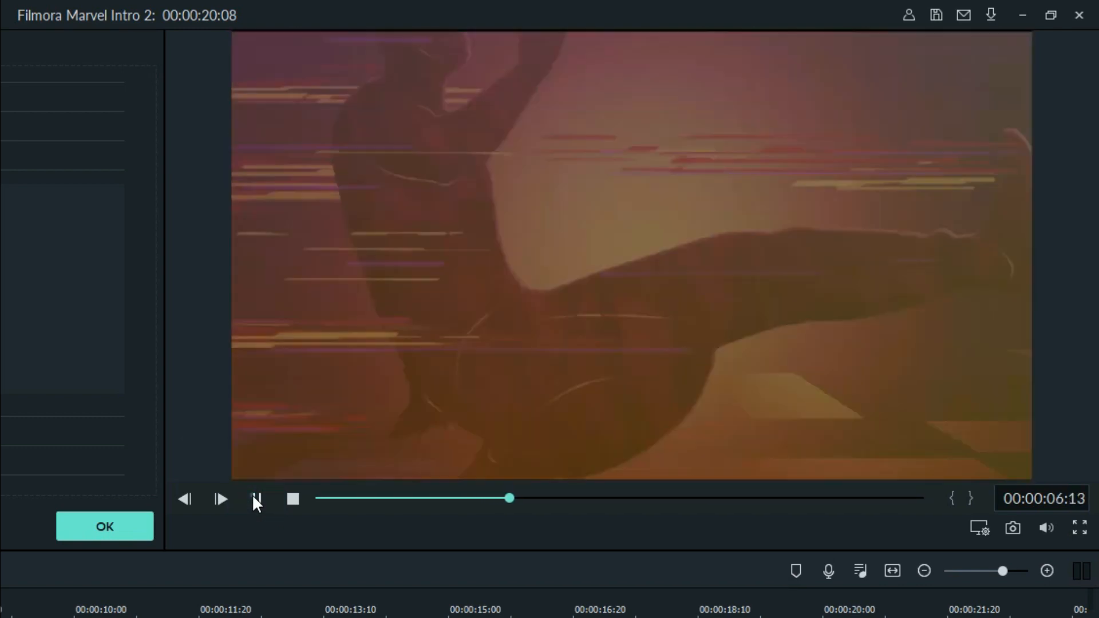
{"action": "left_click", "coordinate": [253, 498]}
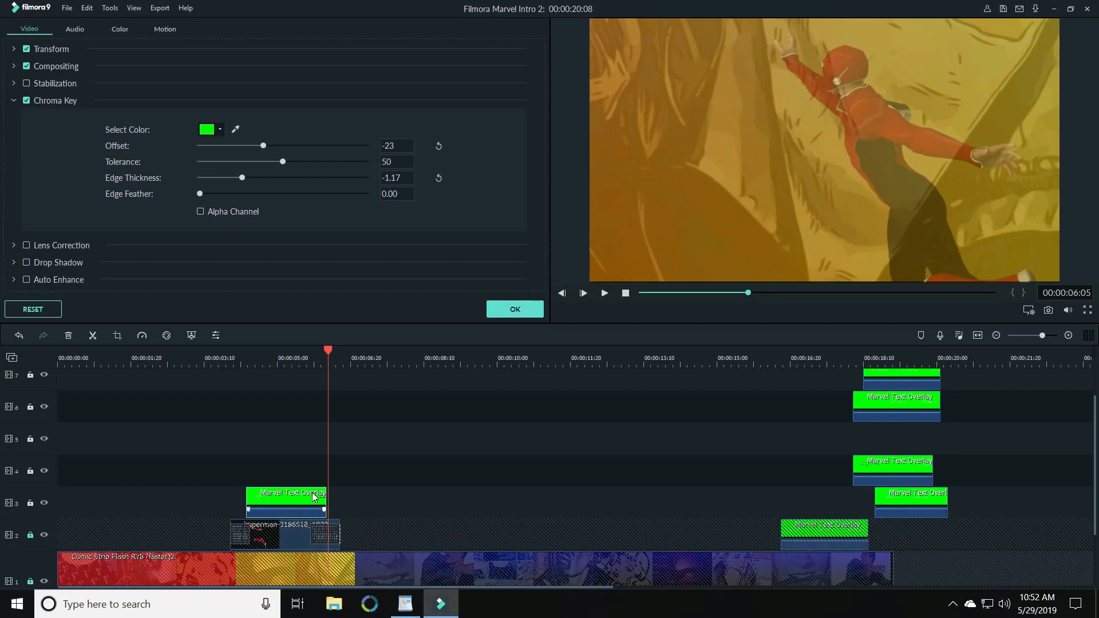
- Add a Dissolve transition to the end of the Marvel Text Overlay clip on track 3
{"action": "double_click", "coordinate": [312, 494]}
{"action": "left_click", "coordinate": [512, 310]}
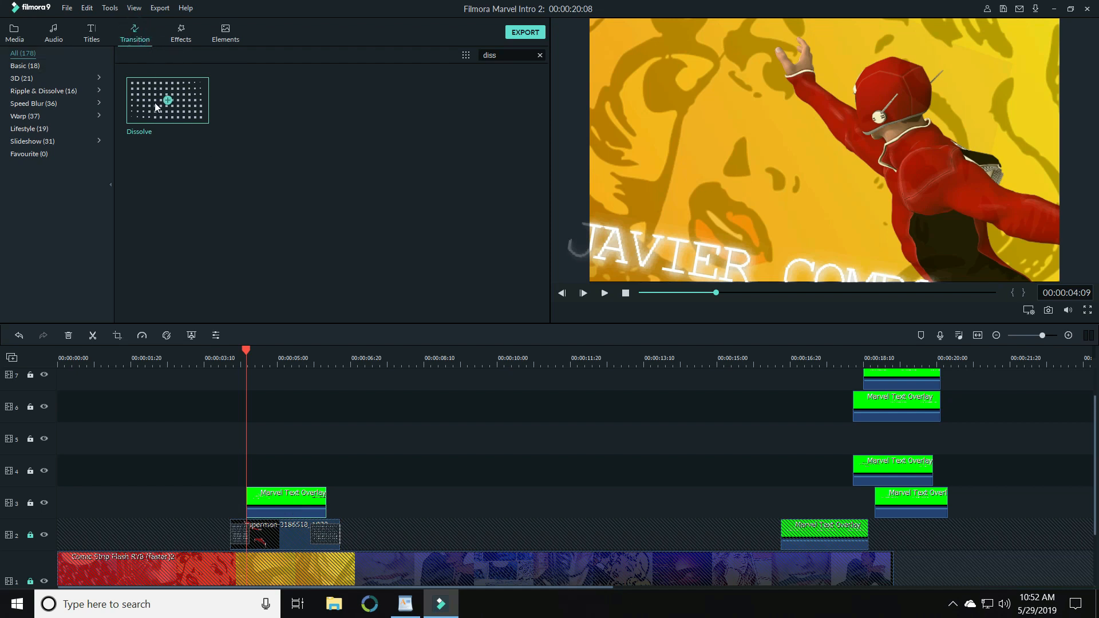
{"action": "left_click_drag", "start_coordinate": [158, 108], "coordinate": [305, 503]}
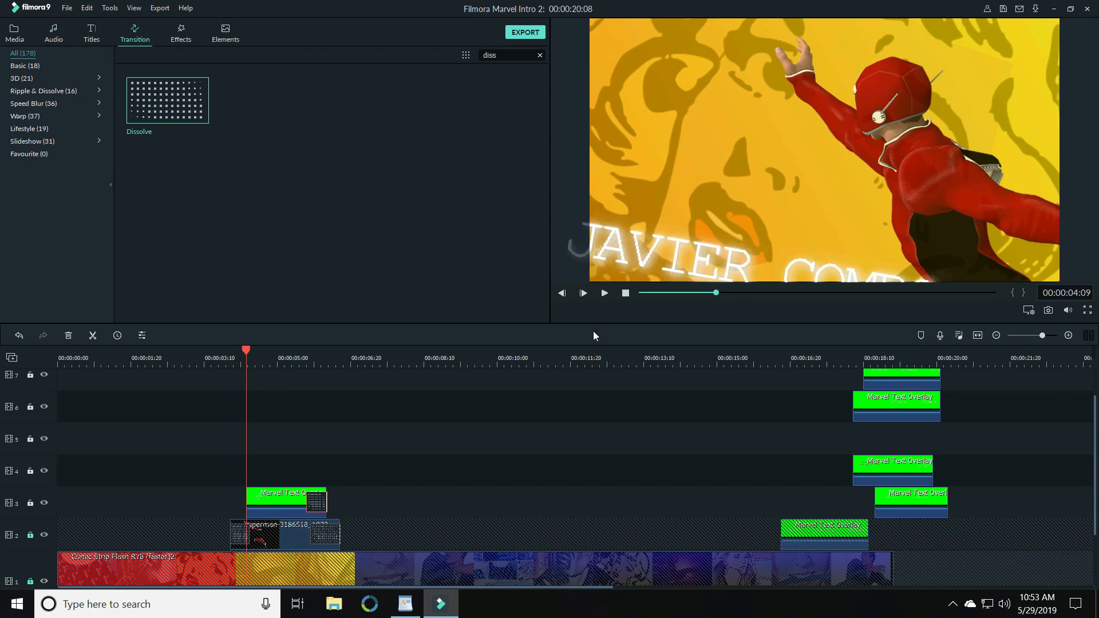
- Preview the text overlay's dissolve with the superman clip, replaying from 00:00:02:17 to about 00:00:06:07
{"action": "left_click", "coordinate": [606, 293]}
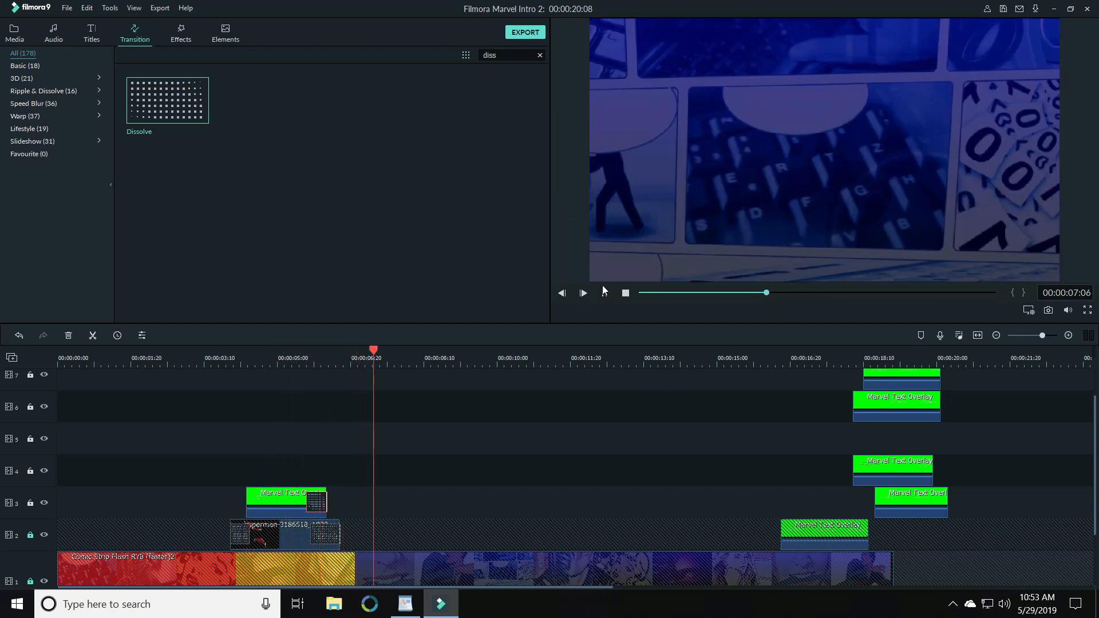
{"action": "left_click", "coordinate": [170, 353]}
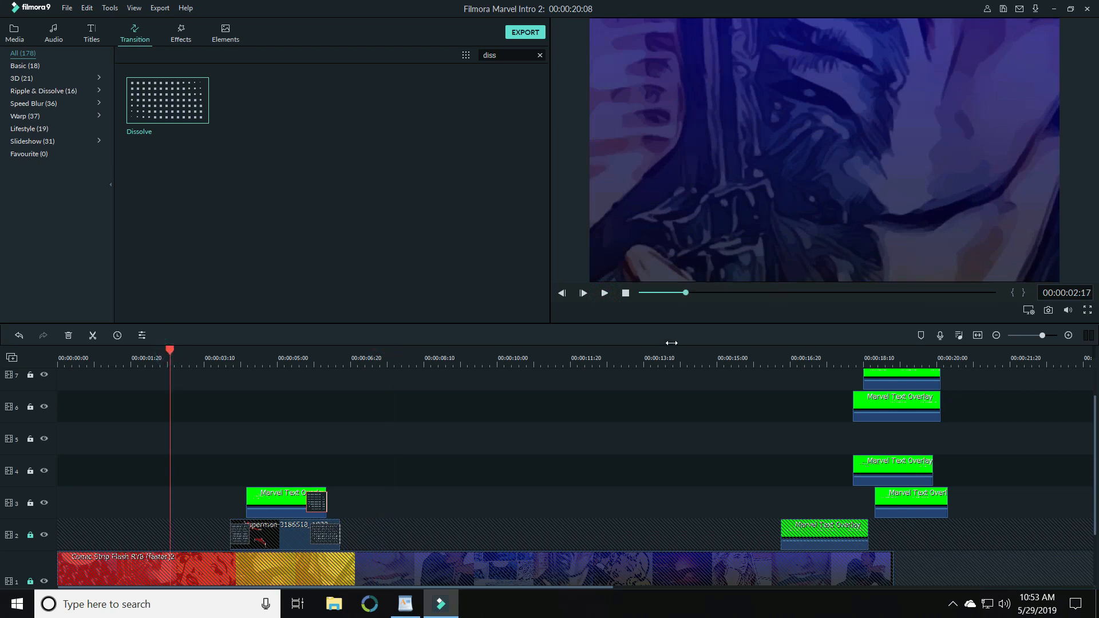
{"action": "scroll", "coordinate": [445, 474], "scroll_direction": "down", "scroll_amount": 1}
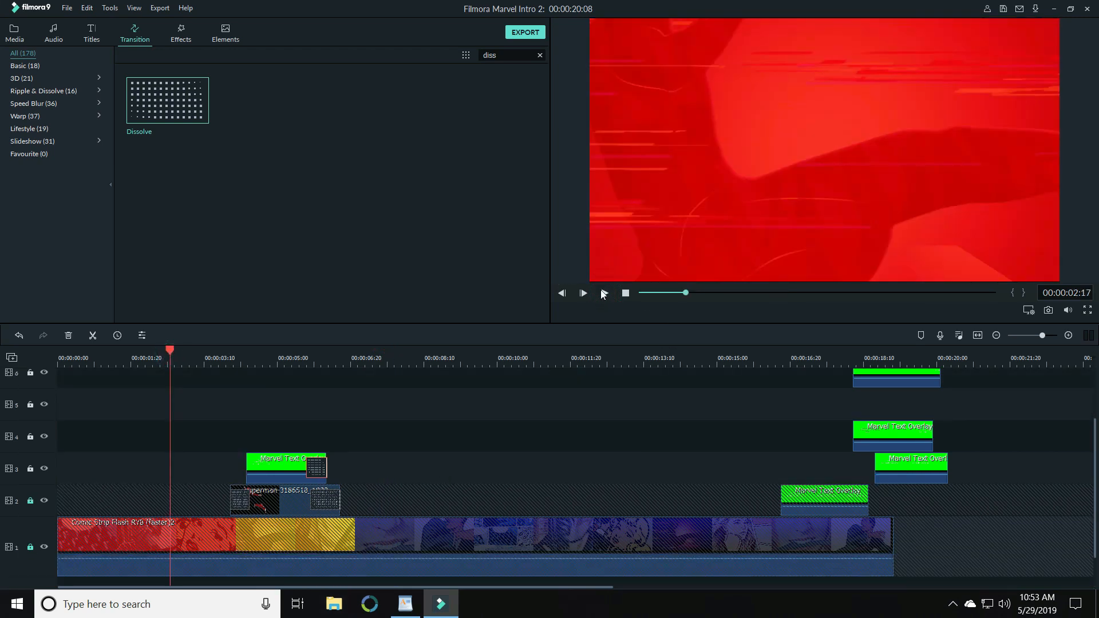
{"action": "left_click", "coordinate": [604, 293]}
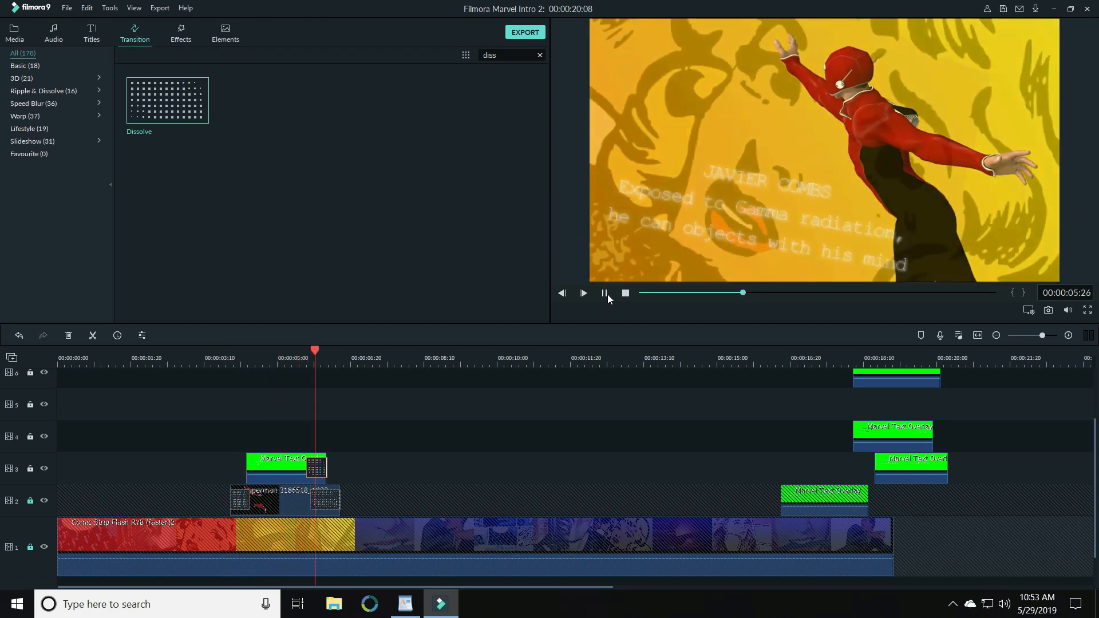
{"action": "left_click", "coordinate": [605, 293]}
- Place the hero-3120517_1920 image on track 4 from about 00:00:04:25 and shorten it to end near the superman clip's end
{"action": "left_click", "coordinate": [14, 33]}
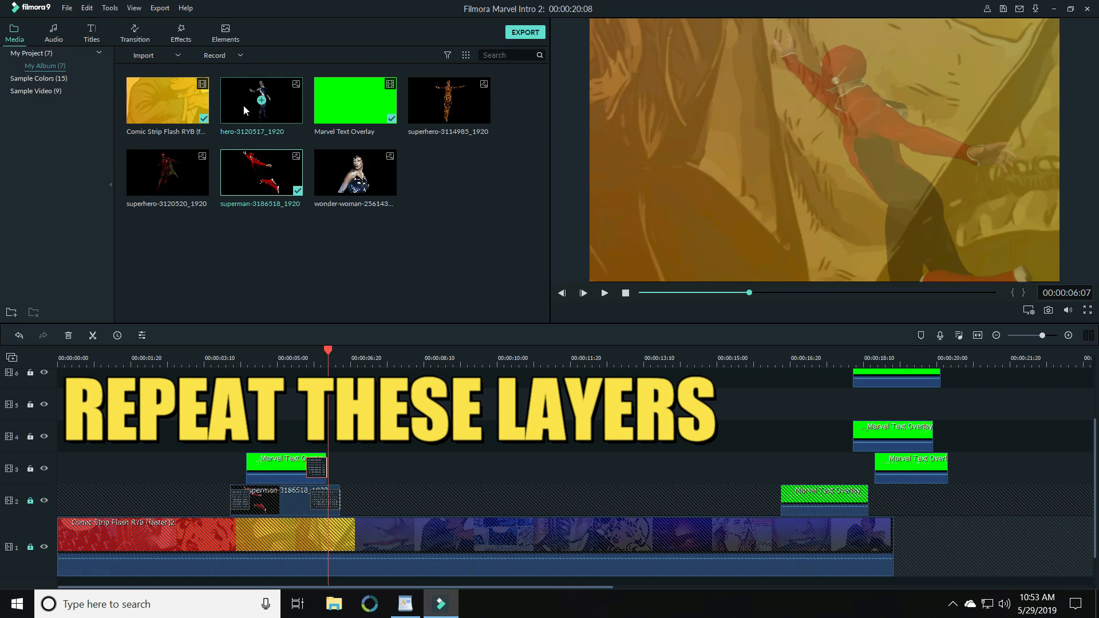
{"action": "left_click_drag", "start_coordinate": [248, 111], "coordinate": [269, 443]}
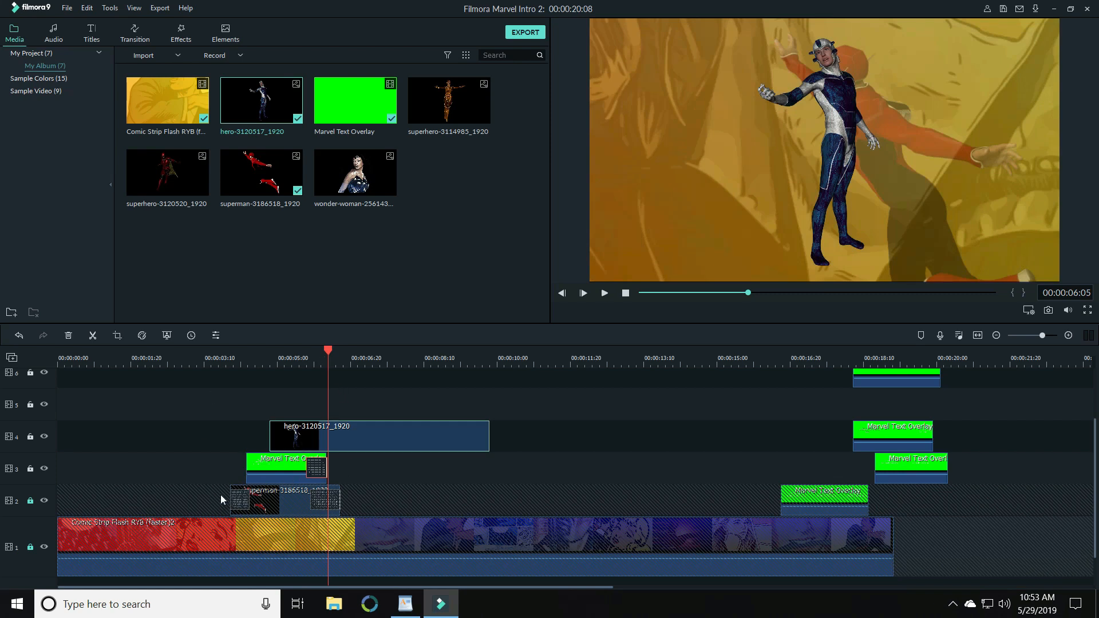
{"action": "left_click_drag", "start_coordinate": [490, 441], "coordinate": [335, 441]}
- With track 3 locked, move the hero figure to the left side of the picture at 00:00:05:03 and enlarge it
{"action": "left_click", "coordinate": [283, 359]}
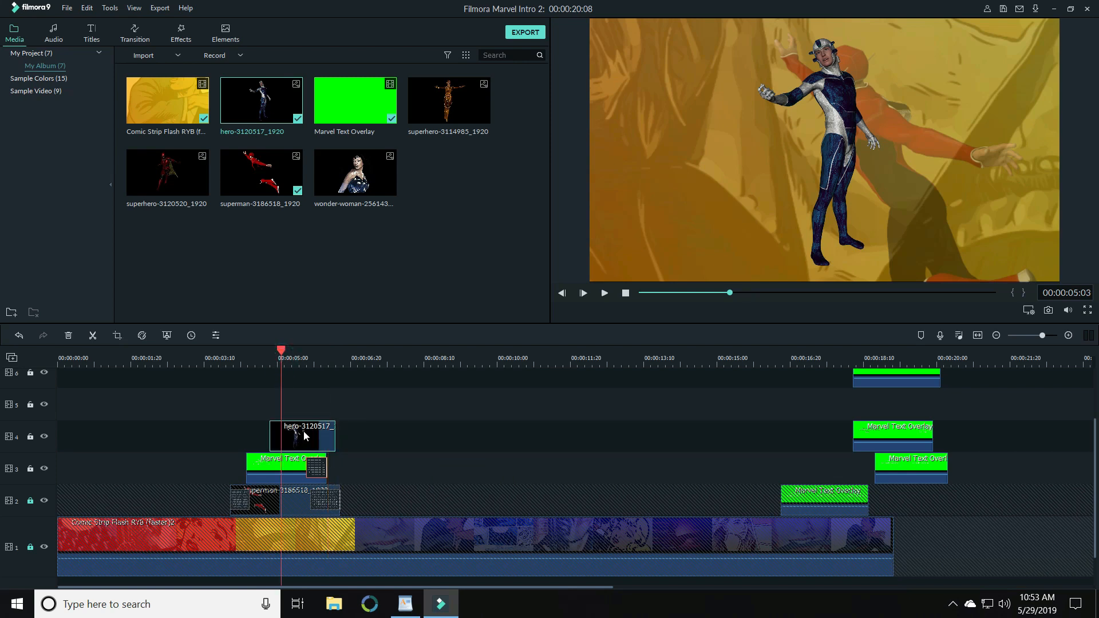
{"action": "double_click", "coordinate": [303, 430]}
{"action": "left_click", "coordinate": [31, 469]}
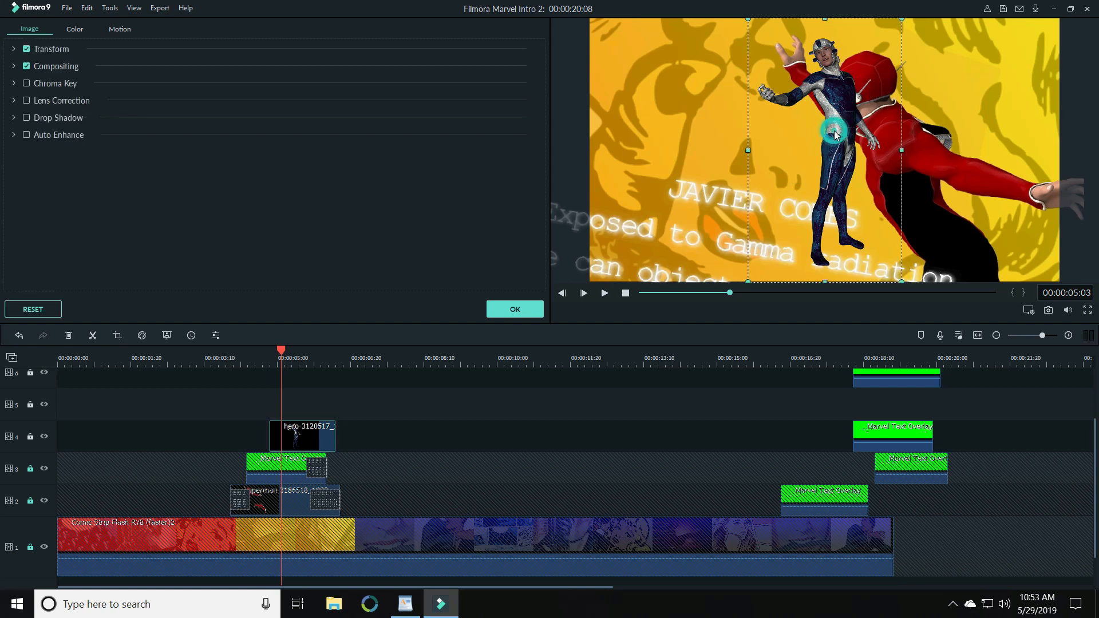
{"action": "left_click_drag", "start_coordinate": [833, 130], "coordinate": [692, 174]}
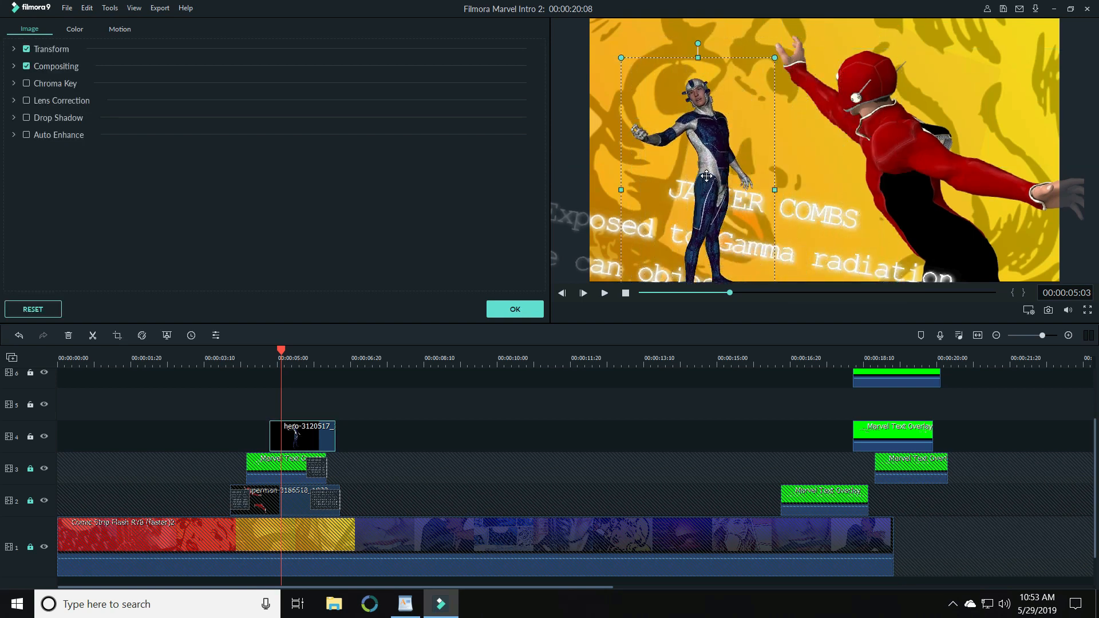
{"action": "left_click_drag", "start_coordinate": [774, 55], "coordinate": [846, 12]}
{"action": "left_click_drag", "start_coordinate": [797, 106], "coordinate": [755, 232]}
- Apply a zoom-out to the hero clip, with a 685 x 1179 start frame over the head and torso and the full image as end frame
{"action": "right_click", "coordinate": [321, 431]}
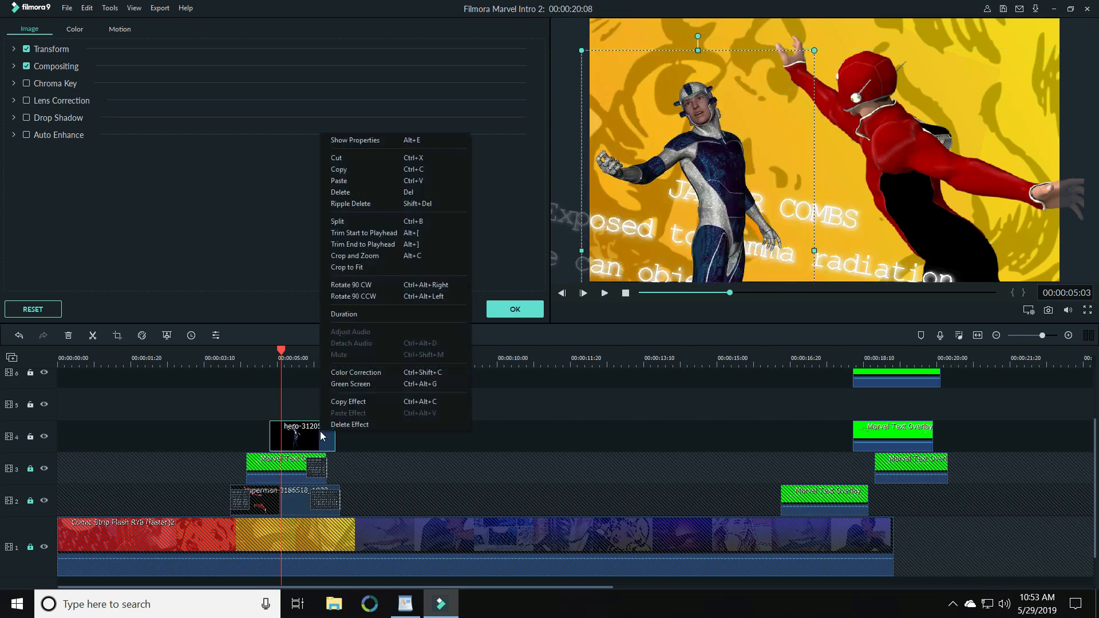
{"action": "left_click", "coordinate": [352, 256]}
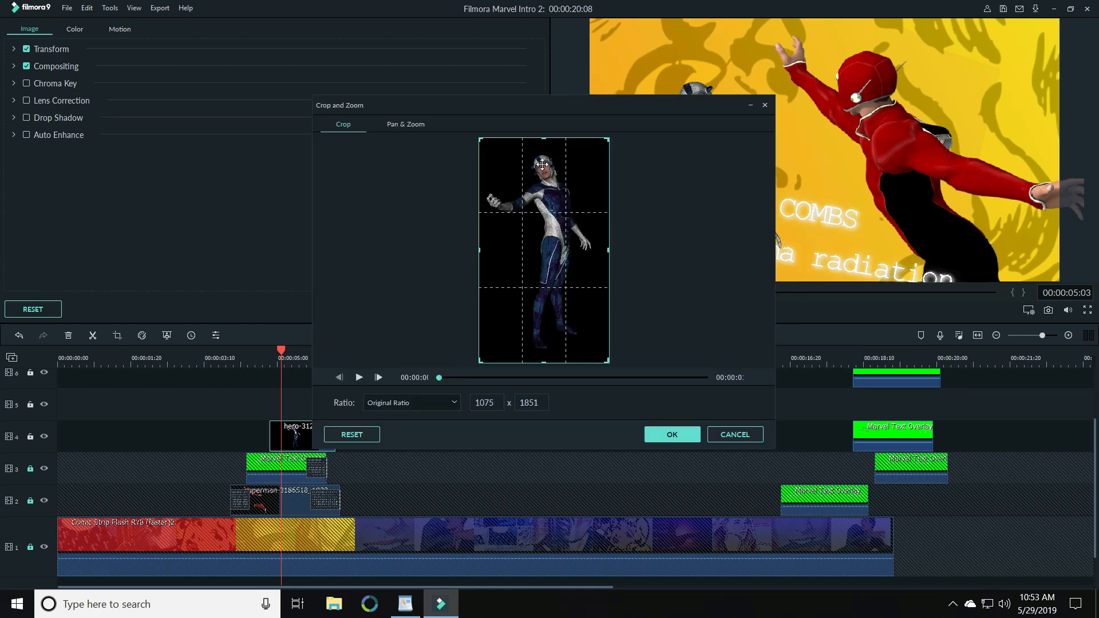
{"action": "left_click", "coordinate": [399, 125]}
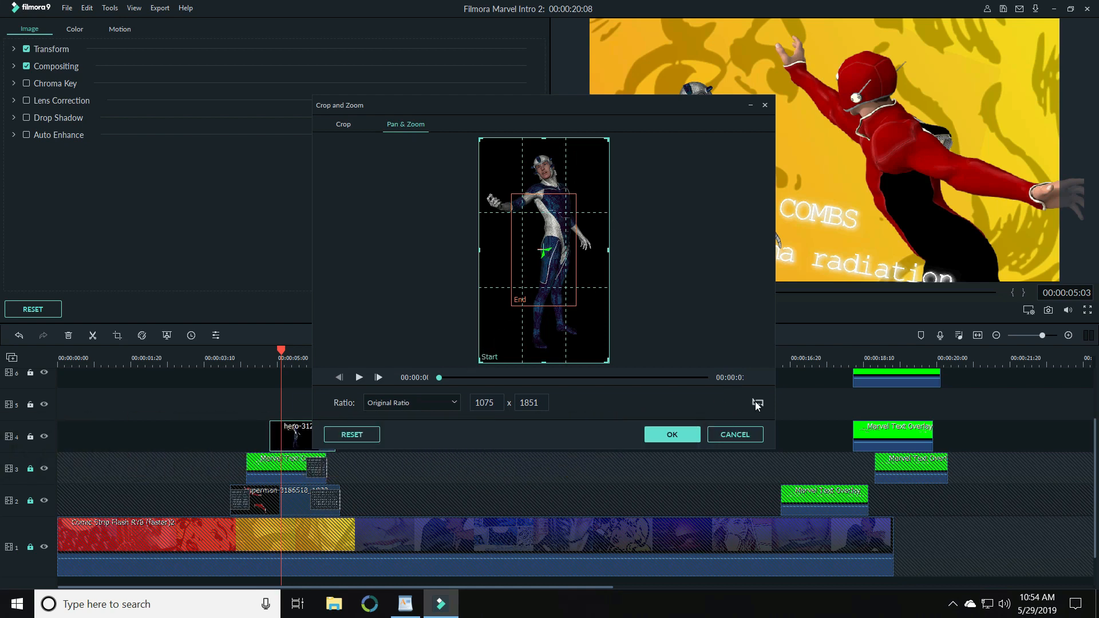
{"action": "left_click", "coordinate": [757, 405]}
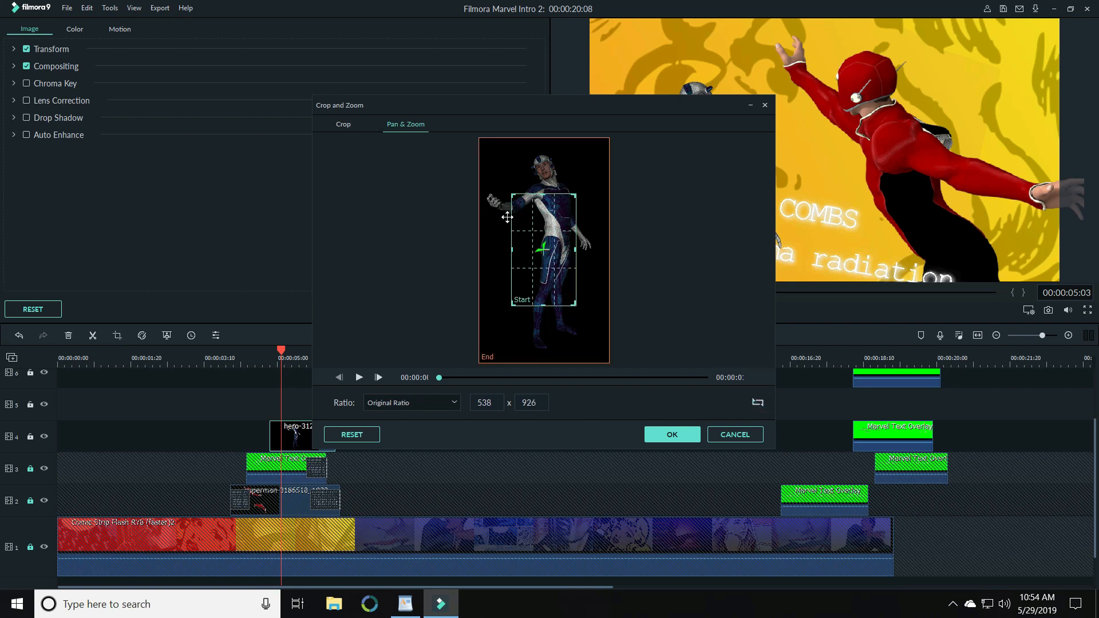
{"action": "left_click_drag", "start_coordinate": [547, 264], "coordinate": [538, 196]}
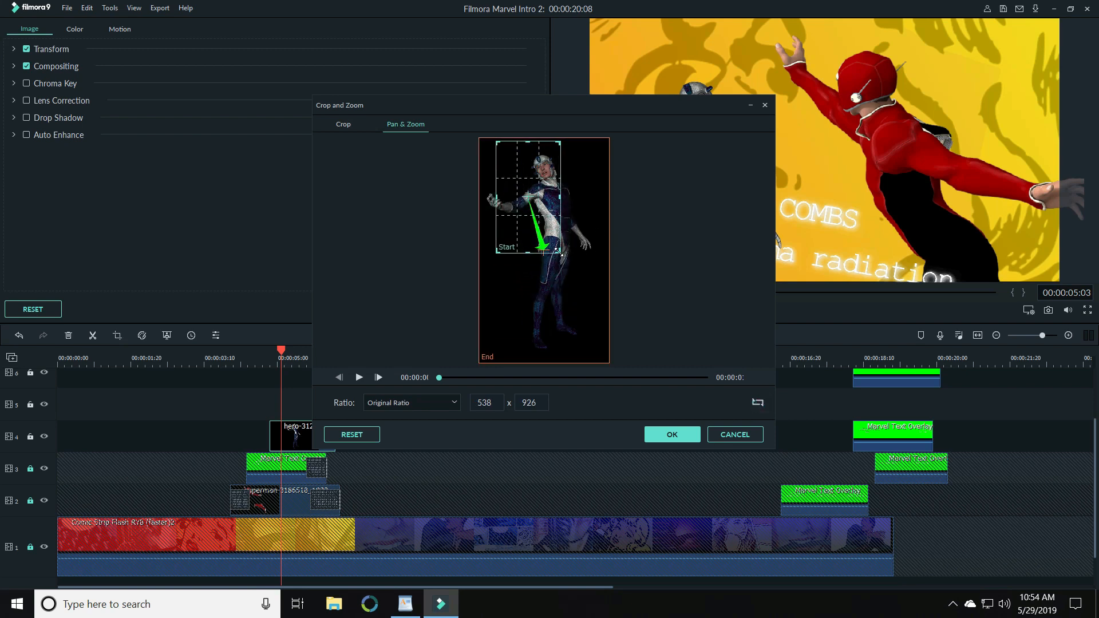
{"action": "left_click_drag", "start_coordinate": [558, 252], "coordinate": [578, 231]}
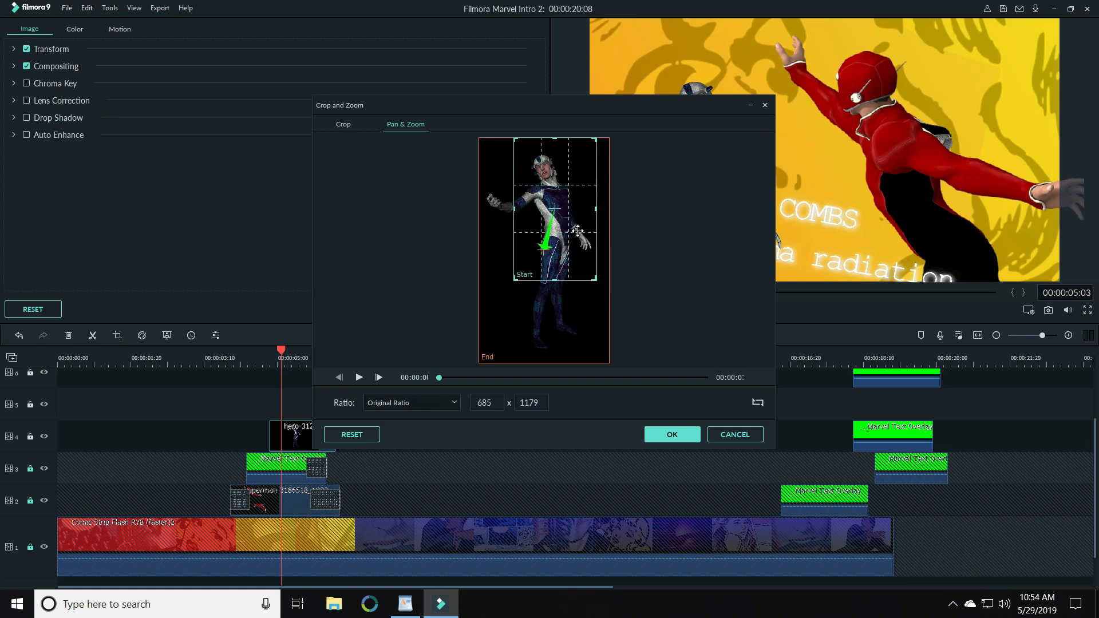
{"action": "left_click", "coordinate": [674, 434]}
- Preview the hero's zoom and extend the hero-3120517_1920 clip to end just past 00:00:07:16
{"action": "left_click", "coordinate": [605, 293]}
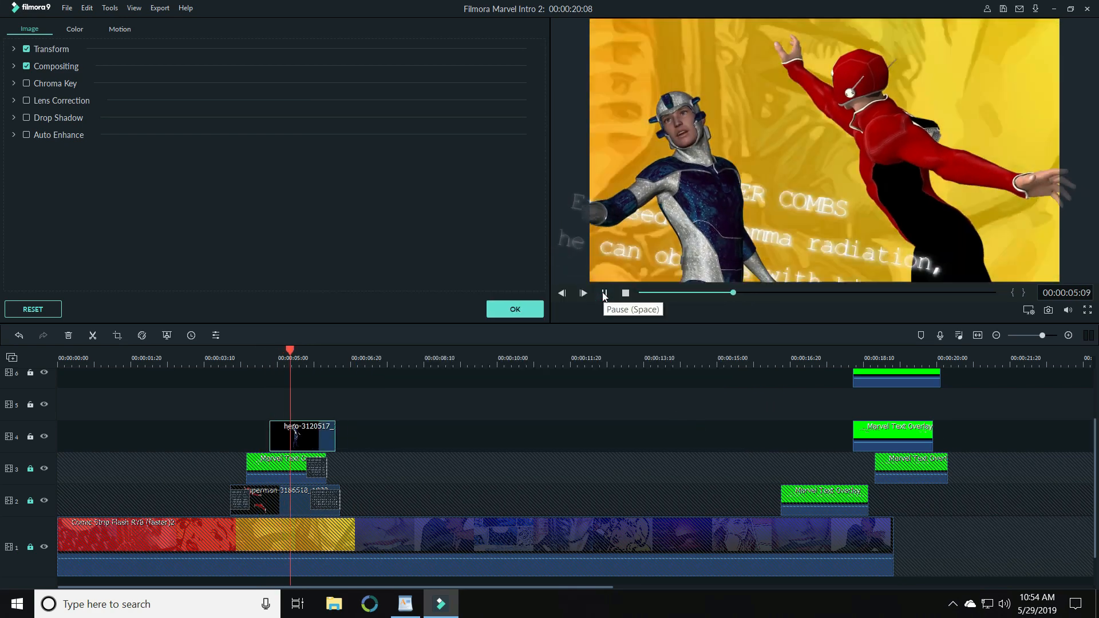
{"action": "left_click", "coordinate": [604, 293]}
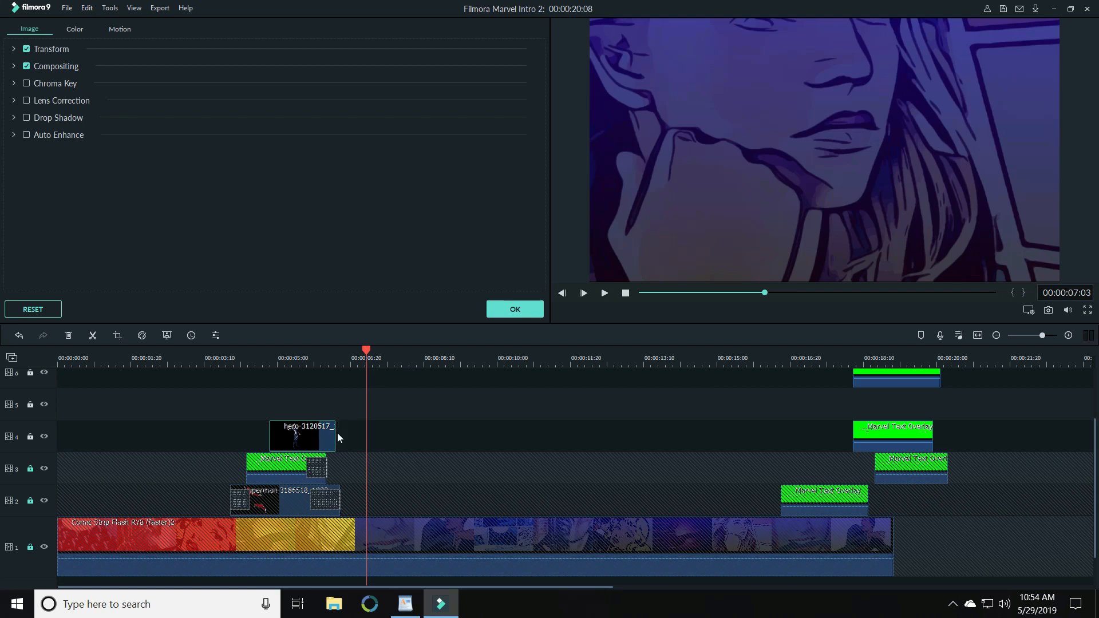
{"action": "left_click_drag", "start_coordinate": [335, 434], "coordinate": [371, 434]}
{"action": "left_click", "coordinate": [269, 386]}
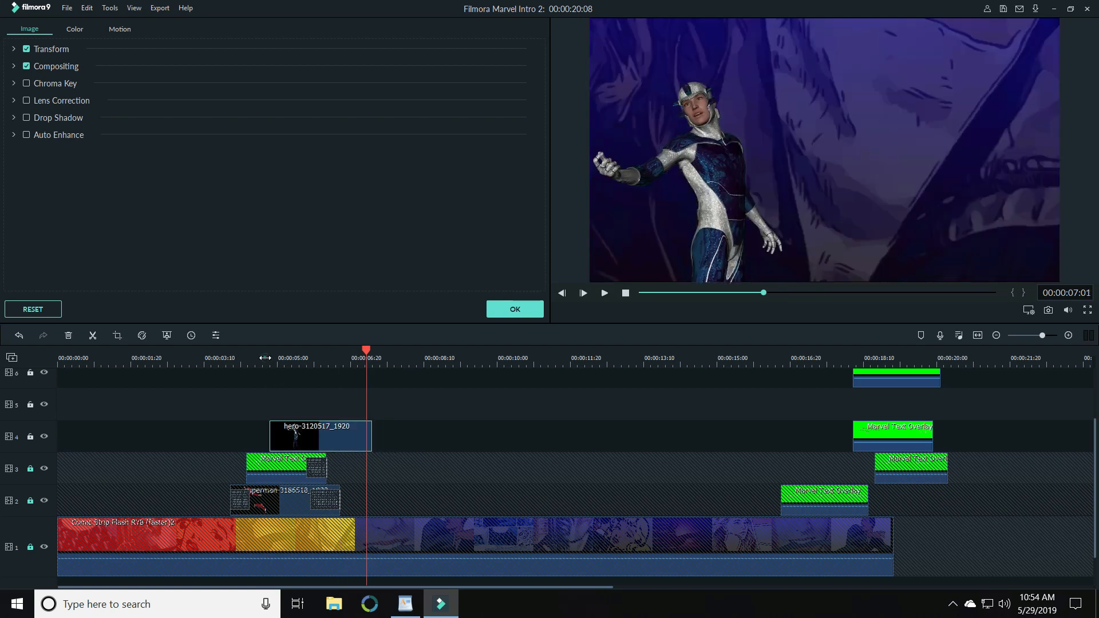
{"action": "left_click", "coordinate": [604, 293]}
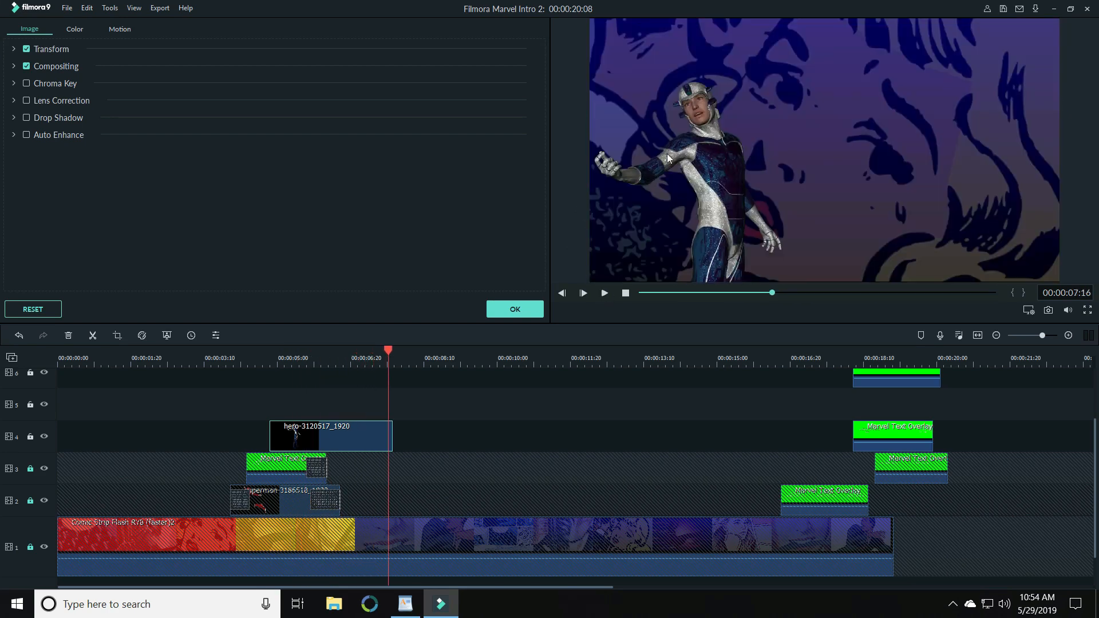
- Enlarge the hero figure further and shift it slightly up and right, checking its placement in playback
{"action": "left_click", "coordinate": [724, 167]}
{"action": "left_click_drag", "start_coordinate": [814, 50], "coordinate": [881, 15]}
{"action": "left_click_drag", "start_coordinate": [845, 84], "coordinate": [827, 173]}
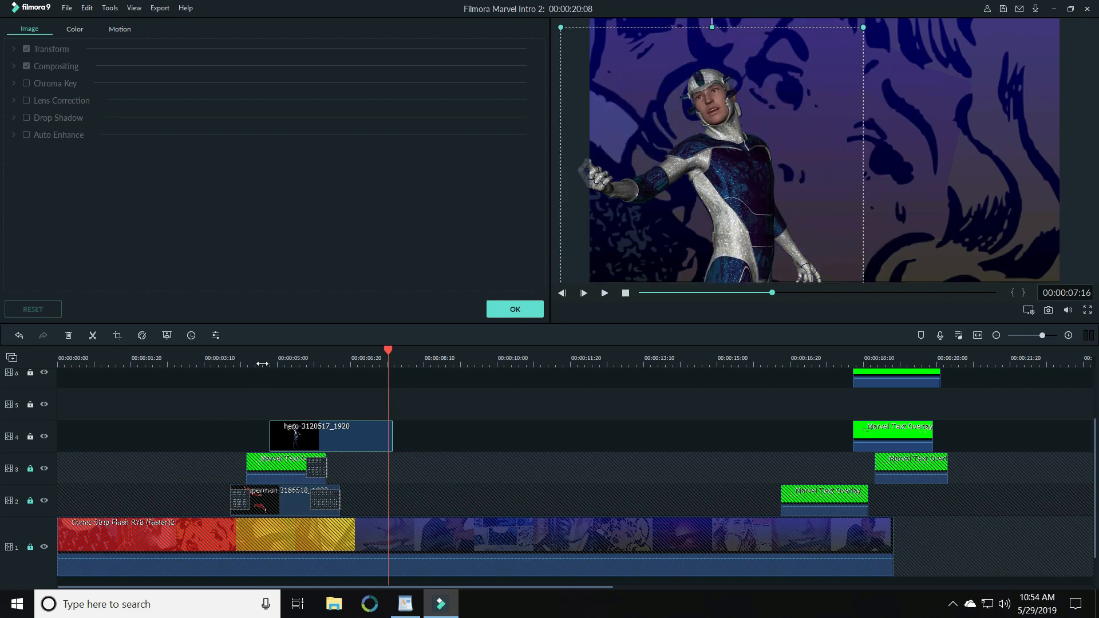
{"action": "left_click", "coordinate": [262, 360]}
{"action": "left_click", "coordinate": [605, 294]}
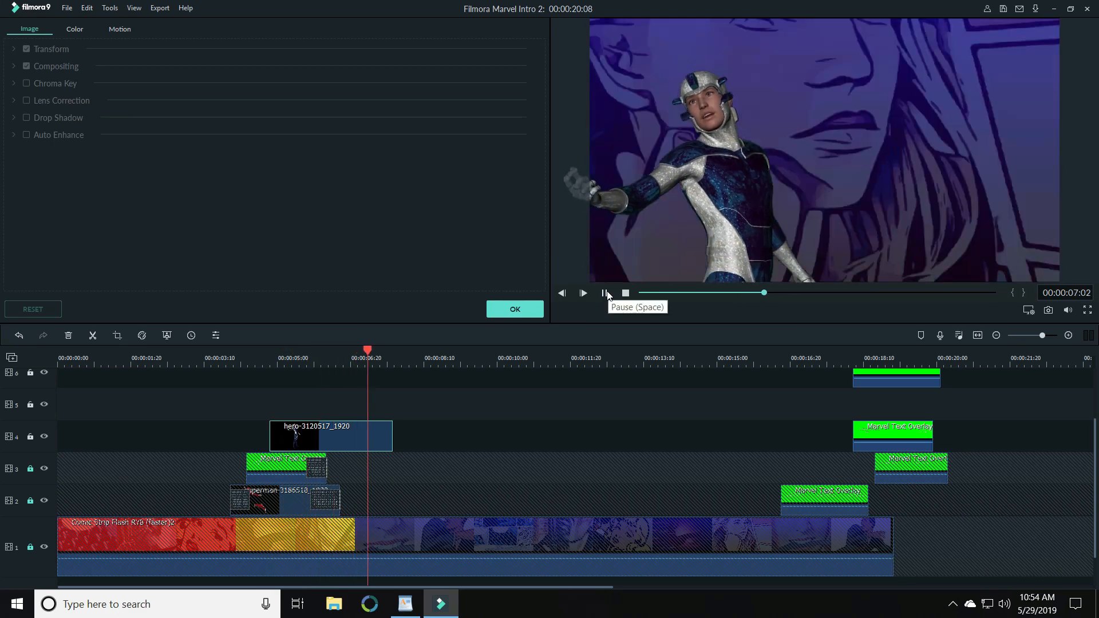
{"action": "left_click", "coordinate": [605, 294]}
{"action": "left_click_drag", "start_coordinate": [709, 204], "coordinate": [739, 173]}
- Preview the hero over the superman clip from 00:00:04:05, and again from 00:00:04:25 to about 00:00:06:08
{"action": "left_click", "coordinate": [240, 356]}
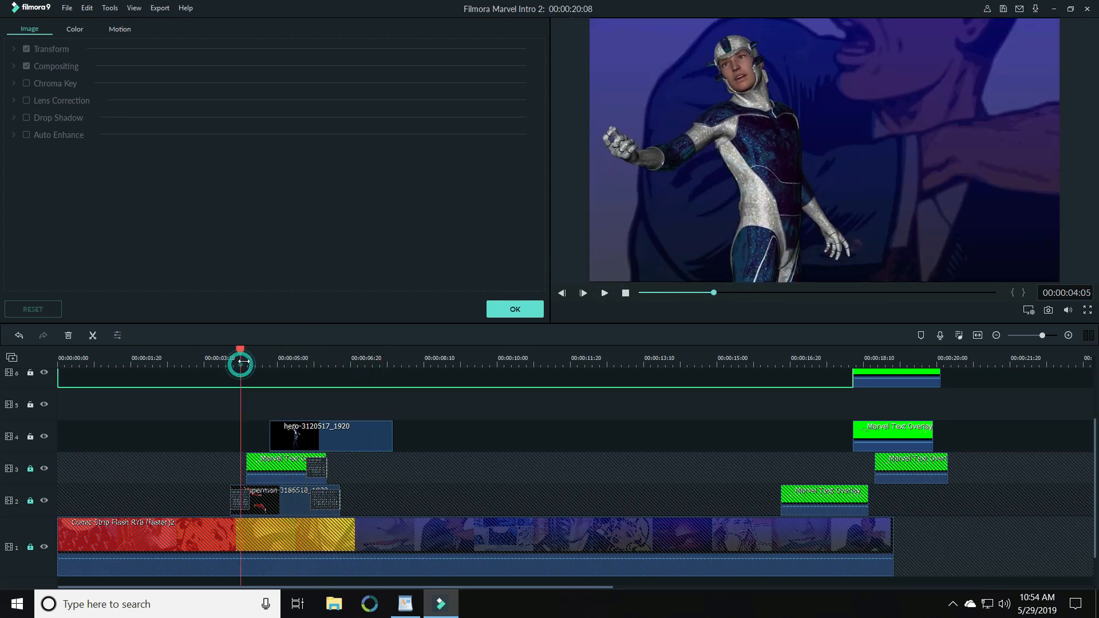
{"action": "left_click", "coordinate": [604, 293]}
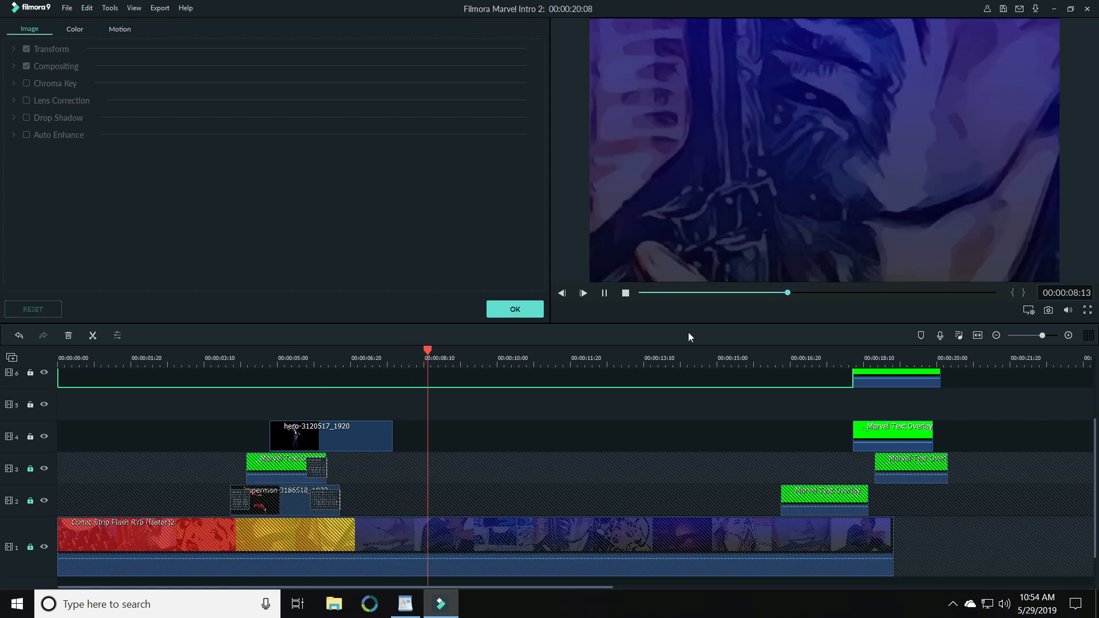
{"action": "left_click", "coordinate": [605, 294]}
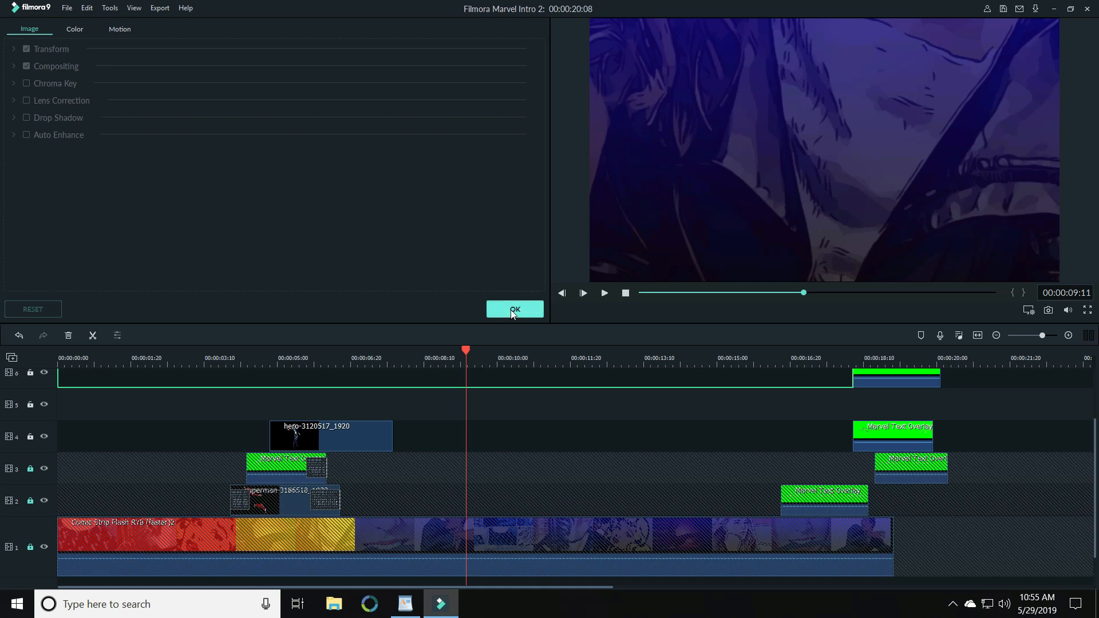
{"action": "double_click", "coordinate": [314, 438]}
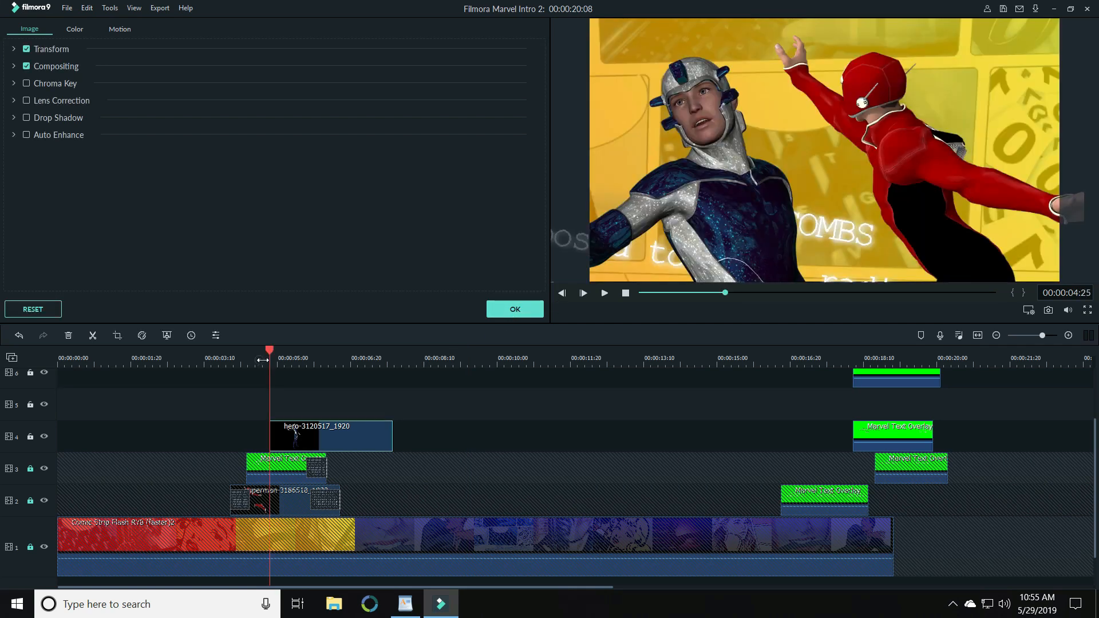
{"action": "left_click", "coordinate": [604, 293]}
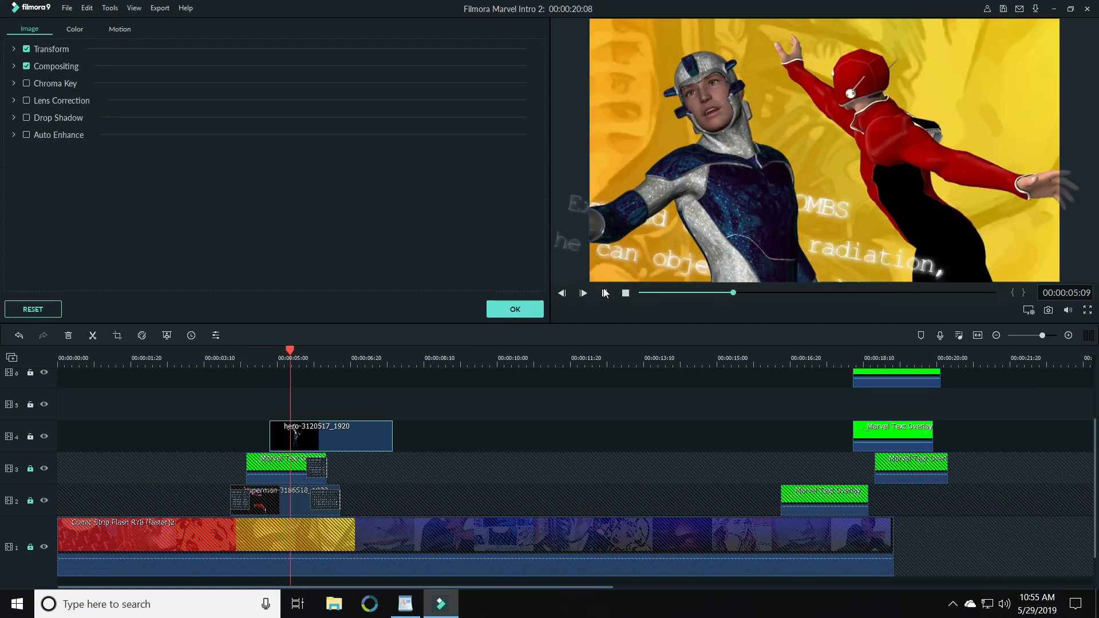
{"action": "left_click", "coordinate": [604, 293]}
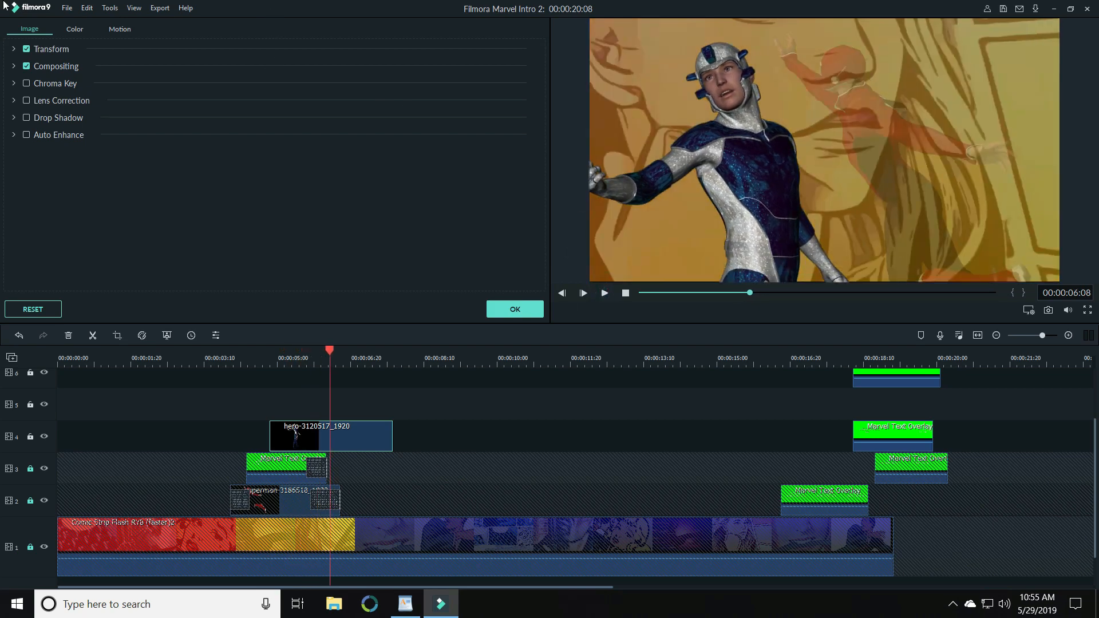
- Confirm the hero clip's settings and search the transitions for "diss"
{"action": "left_click", "coordinate": [507, 313]}
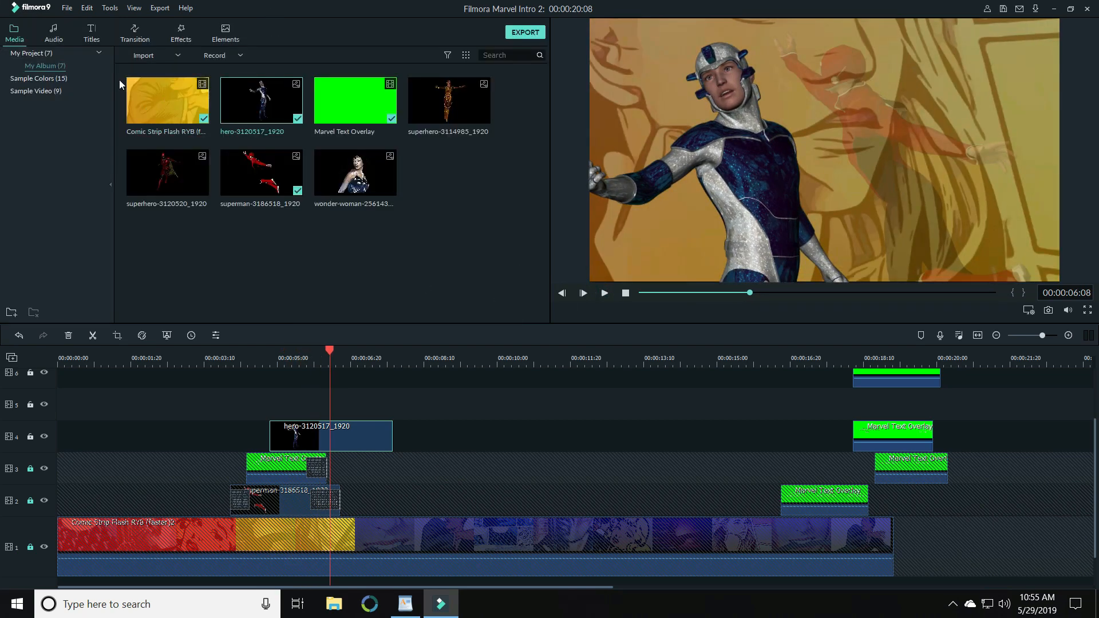
{"action": "left_click", "coordinate": [136, 33]}
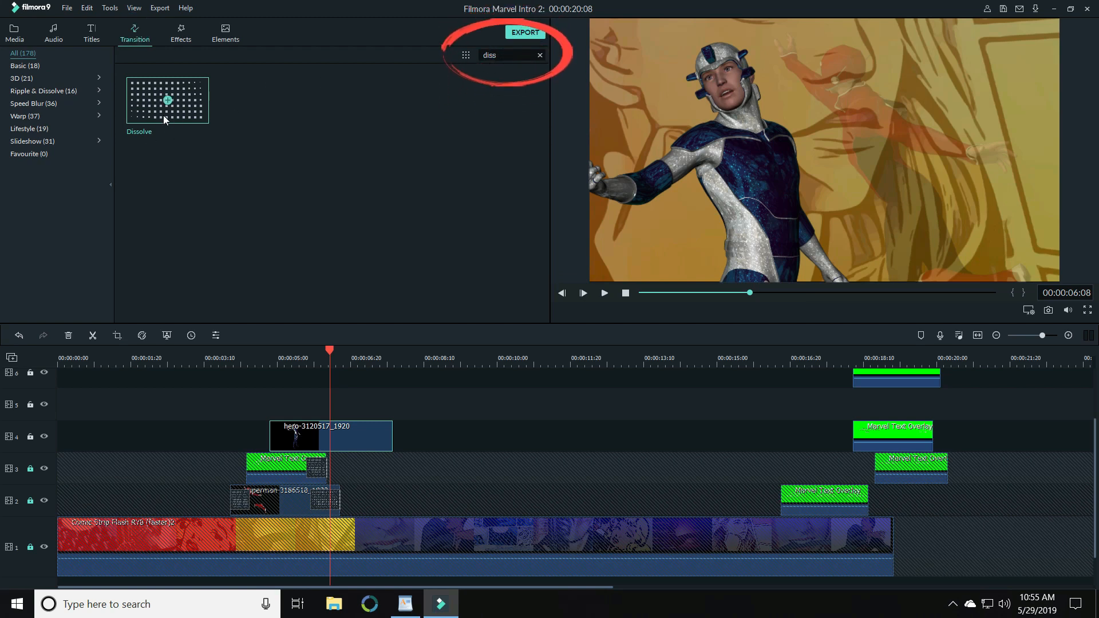
- Clear the transition search and browse categories such as Warp, Slideshow and Speed Blur
{"action": "left_click", "coordinate": [48, 107]}
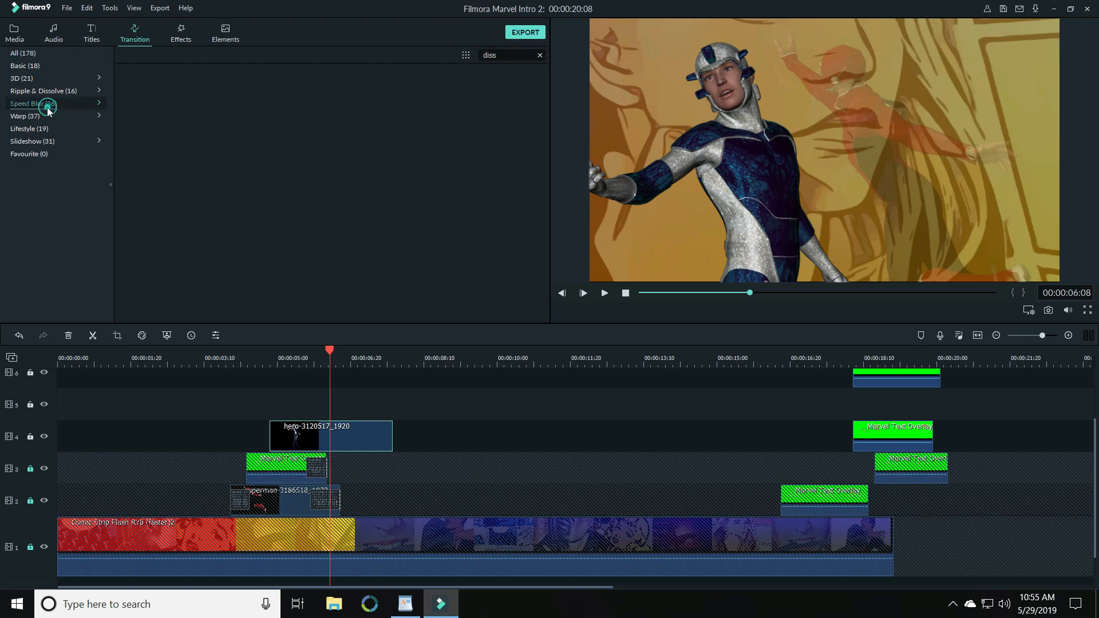
{"action": "left_click", "coordinate": [26, 153]}
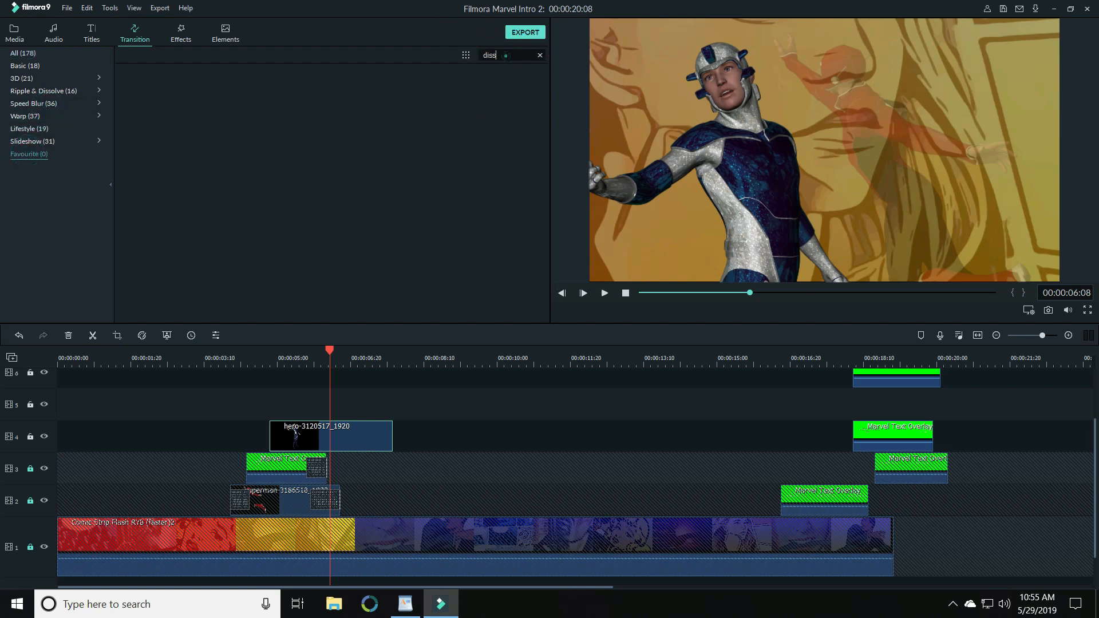
{"action": "left_click_drag", "start_coordinate": [506, 56], "coordinate": [364, 43]}
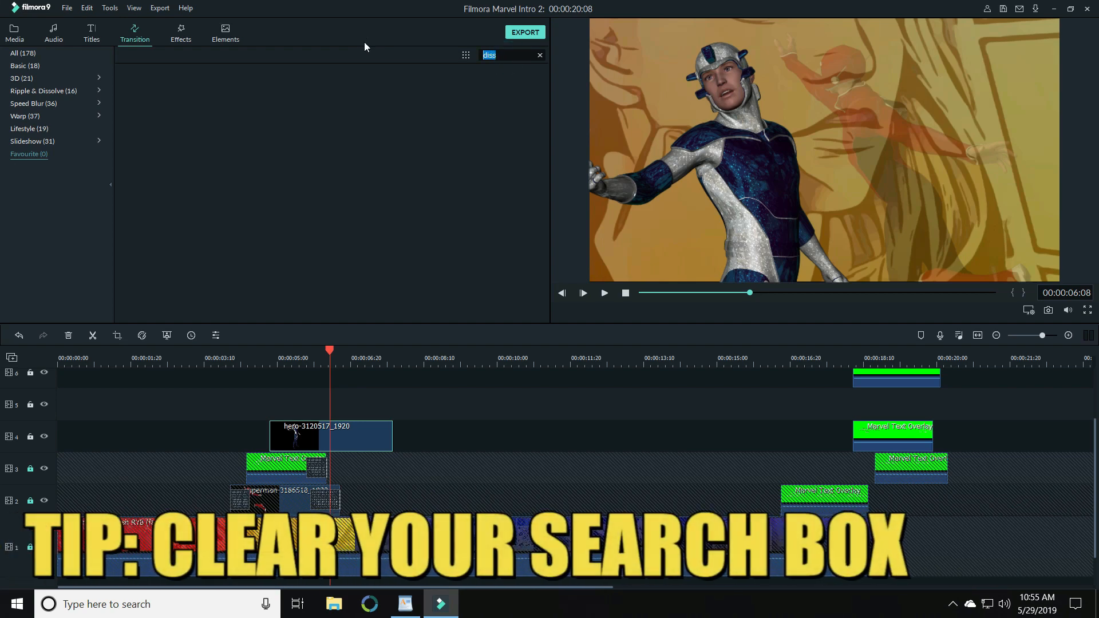
{"action": "key", "text": "BackSpace"}
{"action": "left_click", "coordinate": [236, 181]}
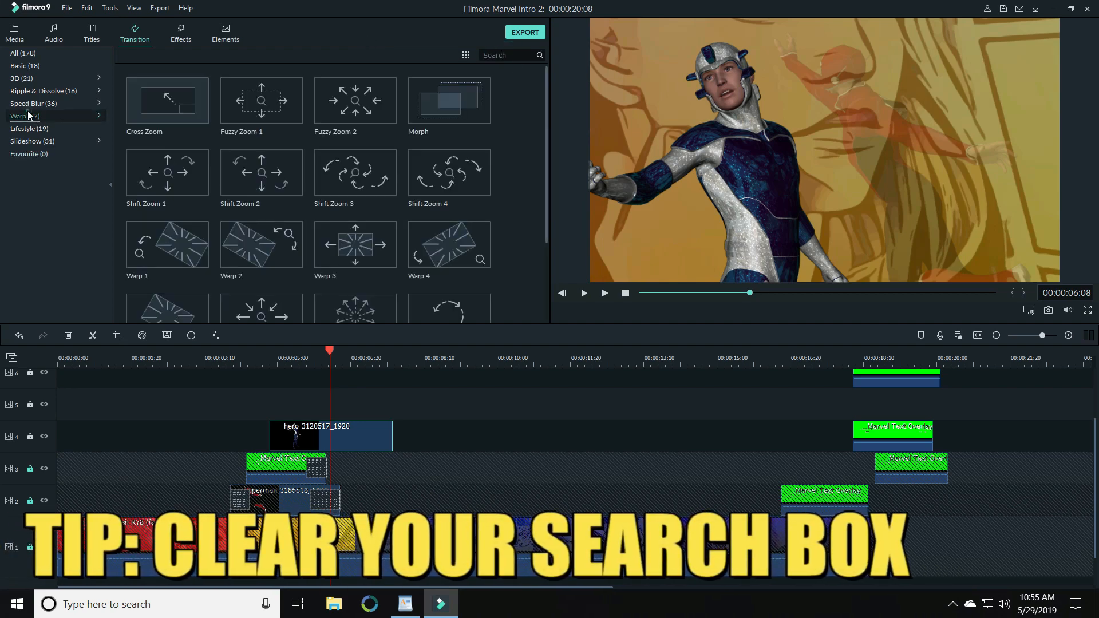
{"action": "left_click", "coordinate": [37, 140]}
{"action": "left_click", "coordinate": [30, 104]}
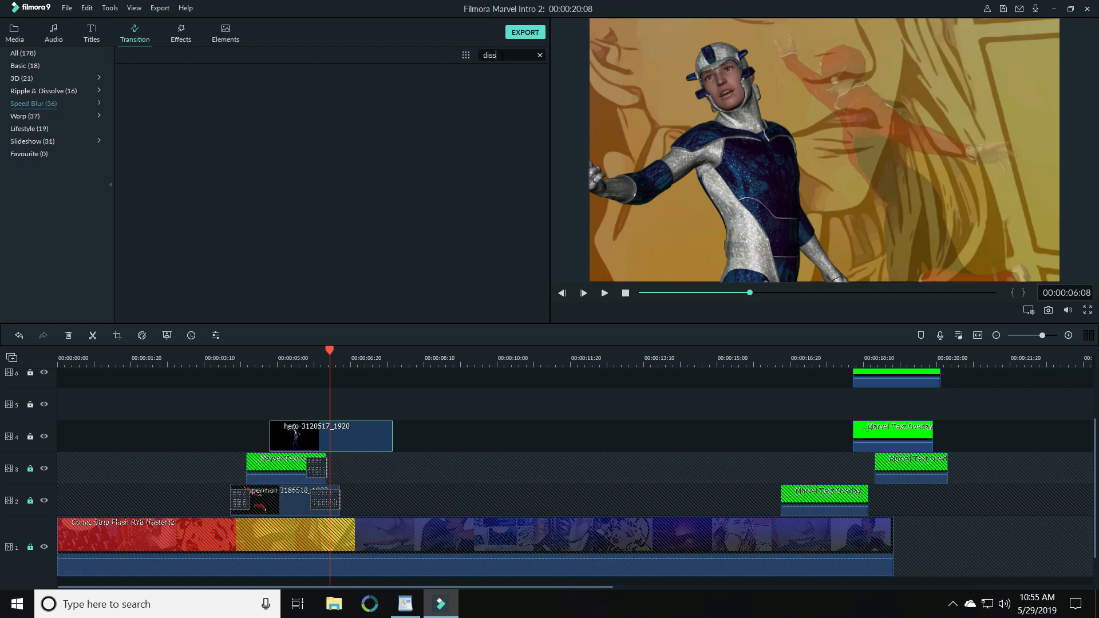
- Add a Dissolve transition to the start of the hero-3120517_1920 clip, shorten it and preview the fade-in
{"action": "left_click", "coordinate": [40, 55]}
{"action": "left_click_drag", "start_coordinate": [184, 98], "coordinate": [280, 438]}
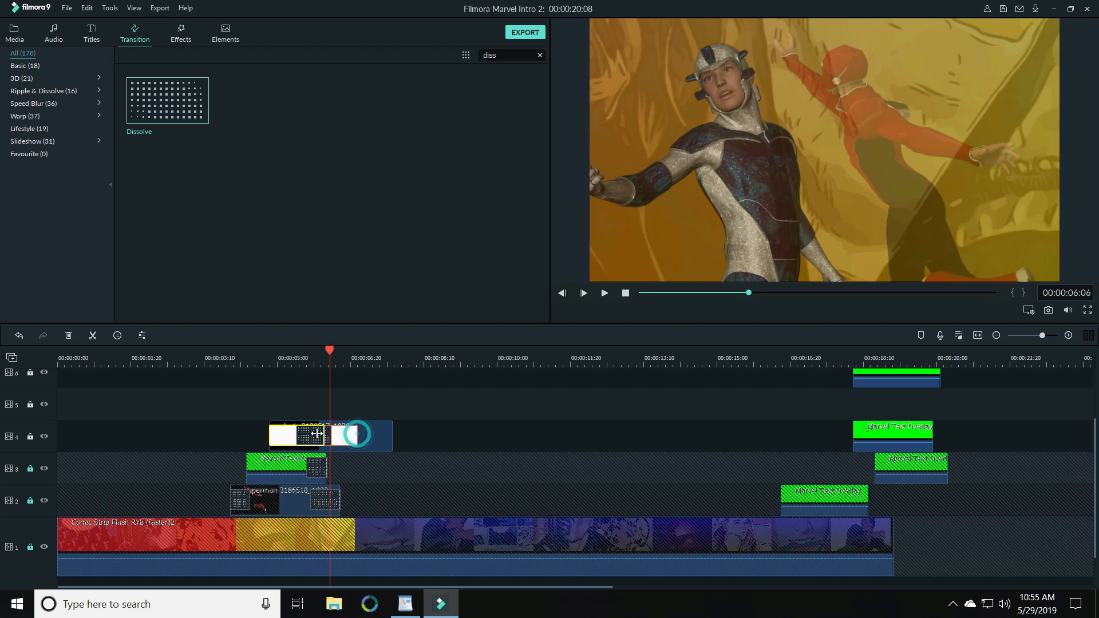
{"action": "left_click", "coordinate": [290, 437]}
{"action": "left_click_drag", "start_coordinate": [283, 434], "coordinate": [283, 433]}
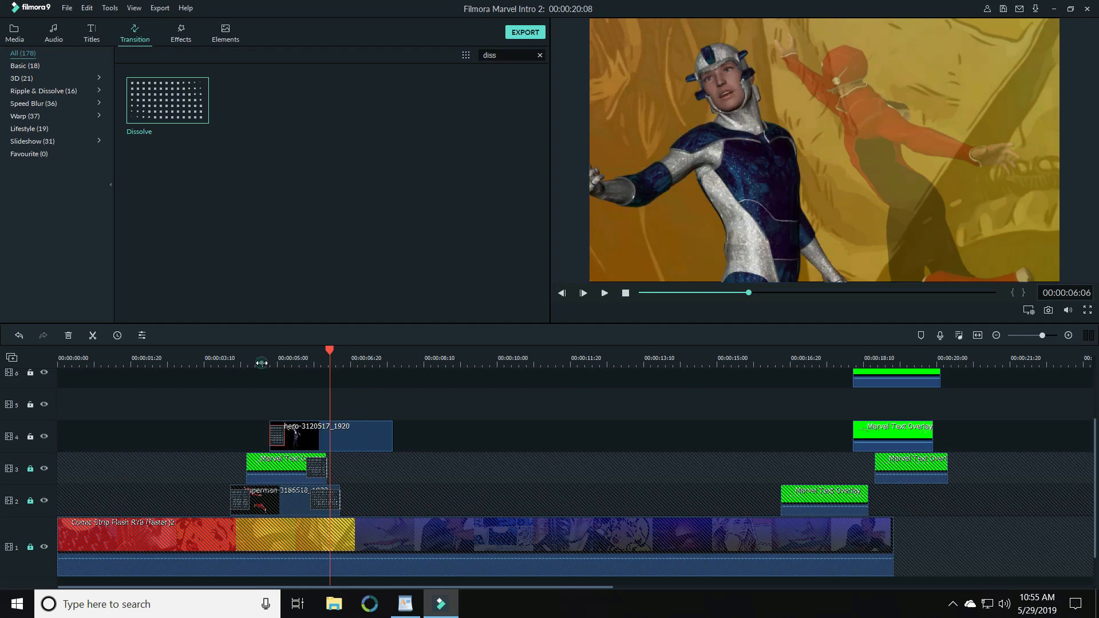
{"action": "left_click", "coordinate": [261, 363]}
{"action": "left_click", "coordinate": [604, 294]}
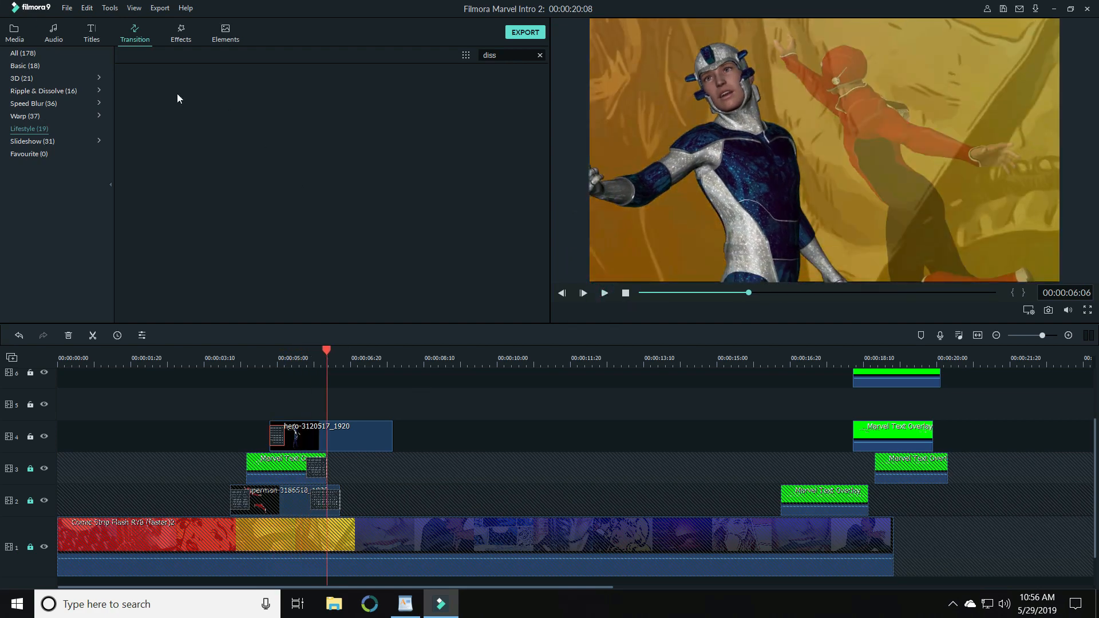
- Add a Dissolve transition to the end of the hero-3120517_1920 clip and preview the section from 00:00:04:17
{"action": "left_click", "coordinate": [23, 53]}
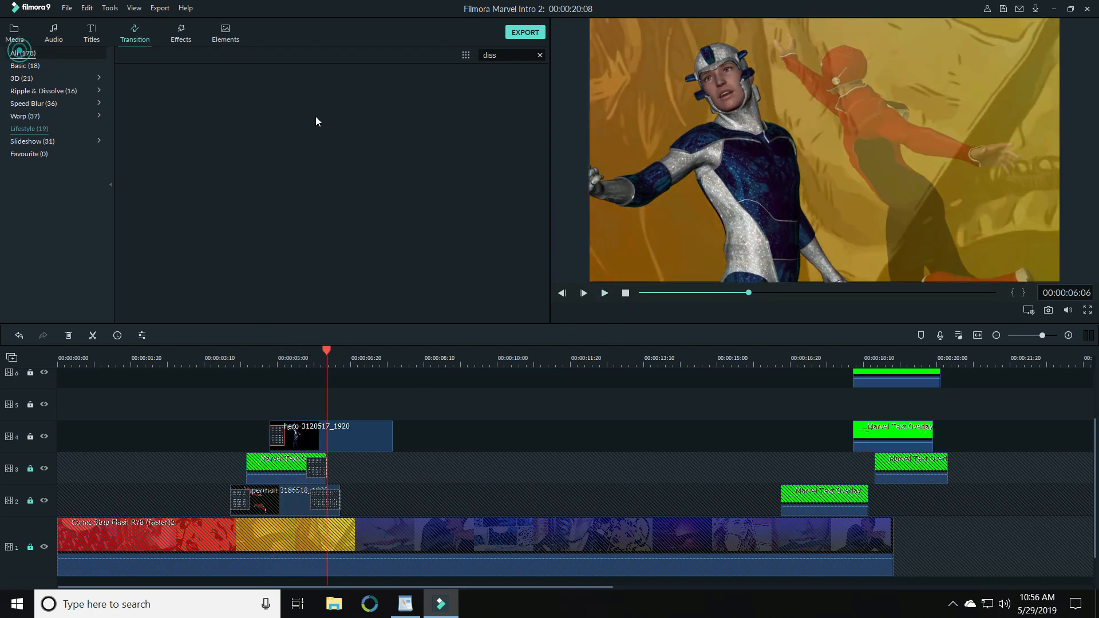
{"action": "left_click_drag", "start_coordinate": [156, 109], "coordinate": [370, 439]}
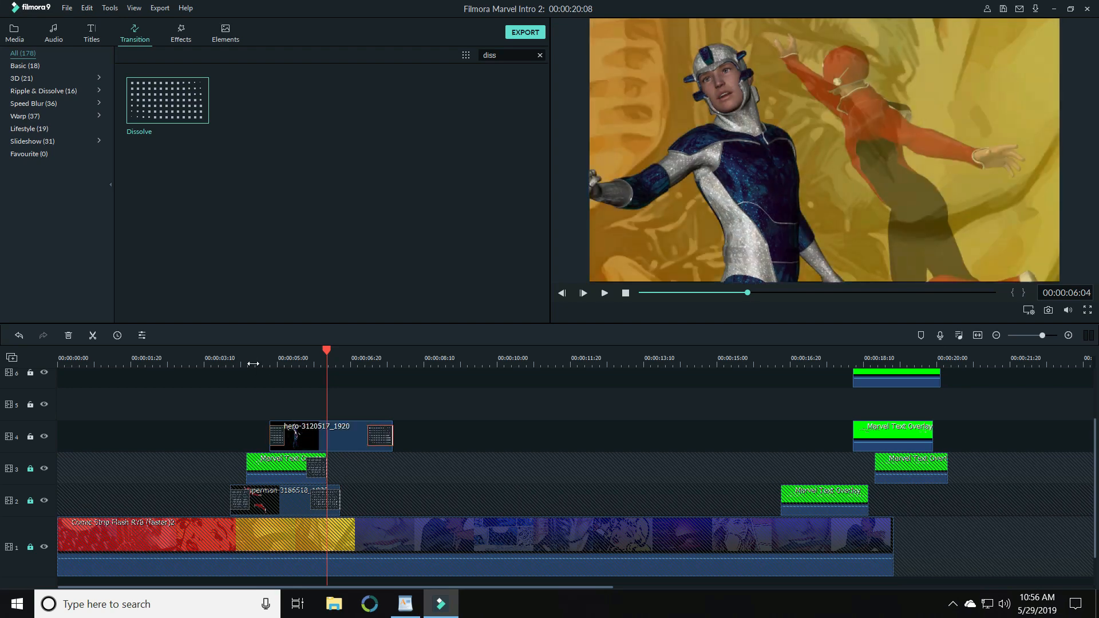
{"action": "left_click", "coordinate": [253, 364]}
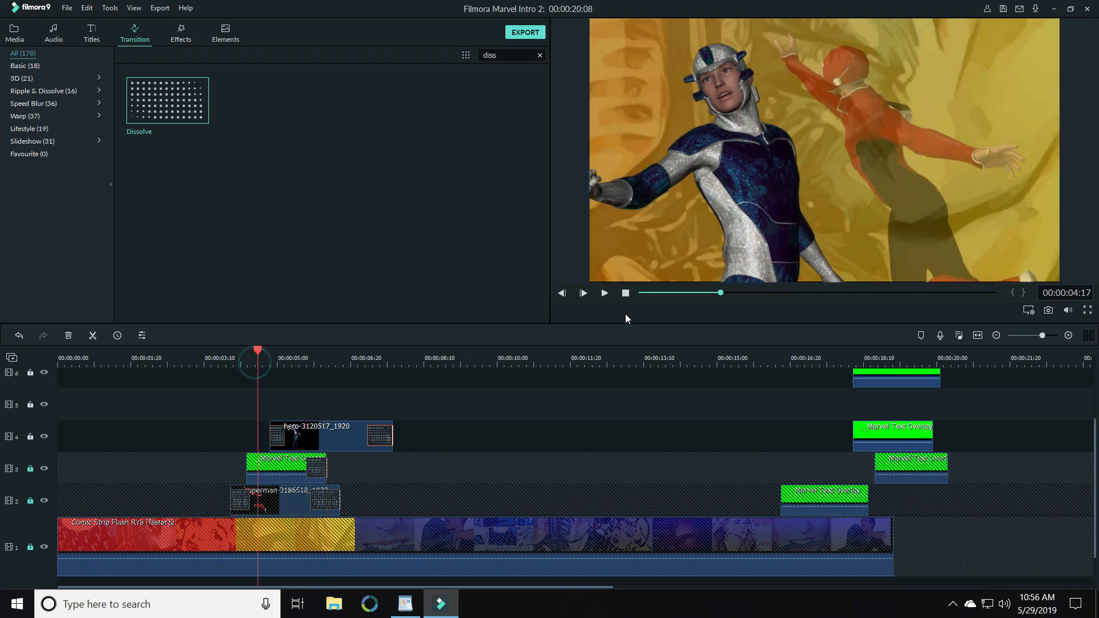
{"action": "left_click", "coordinate": [605, 293]}
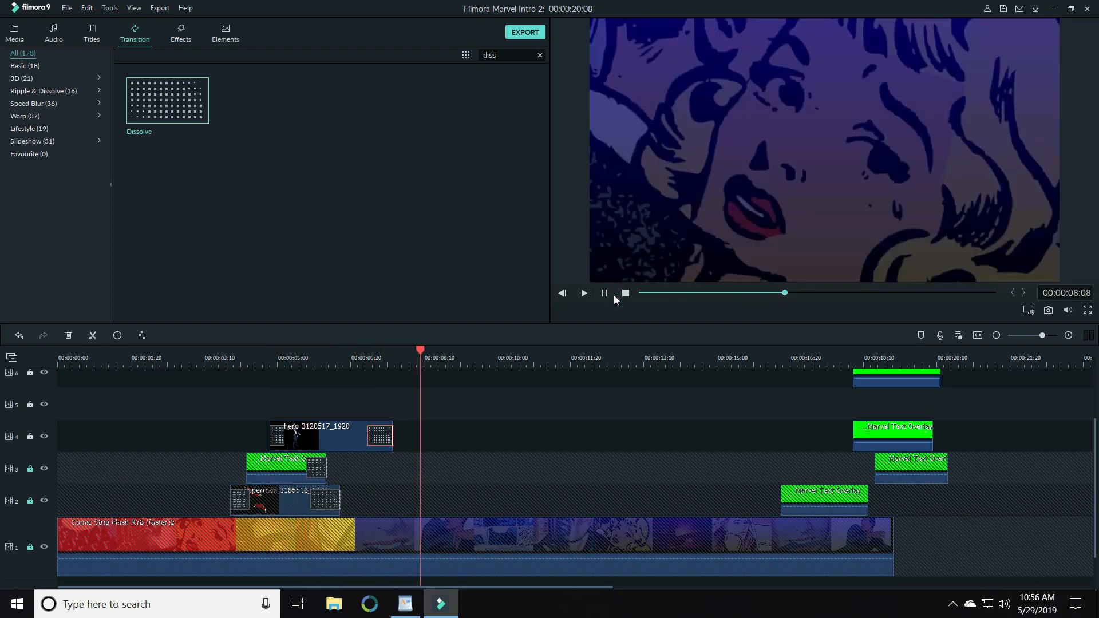
{"action": "left_click", "coordinate": [605, 293]}
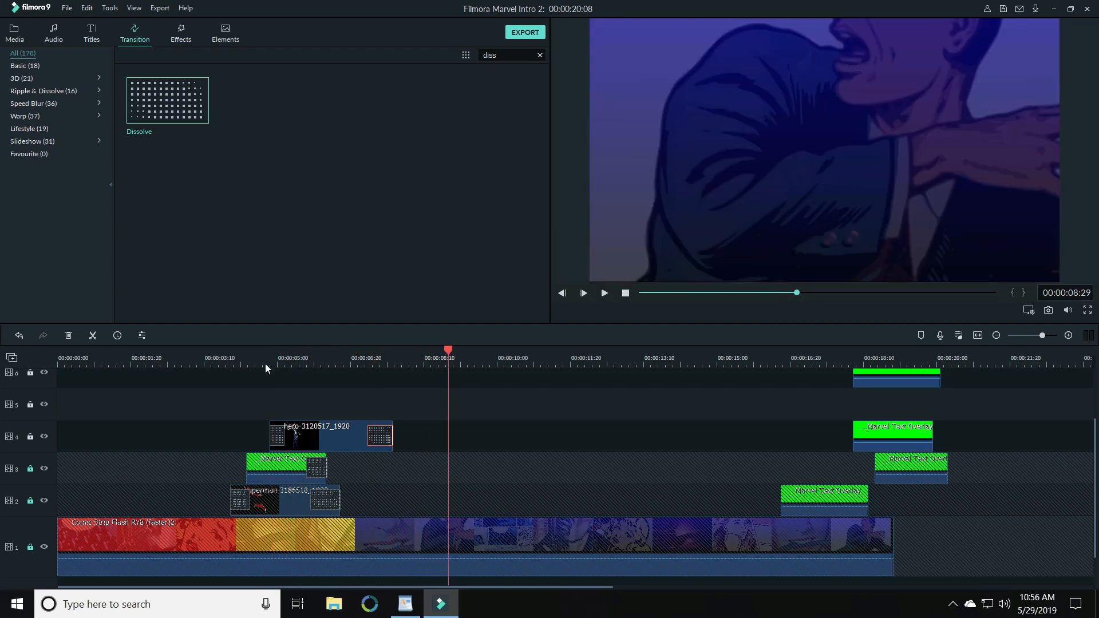
- Move the Marvel Text Overlay clip from track 6 to track 5, over the second half of the hero clip
{"action": "left_click", "coordinate": [31, 502]}
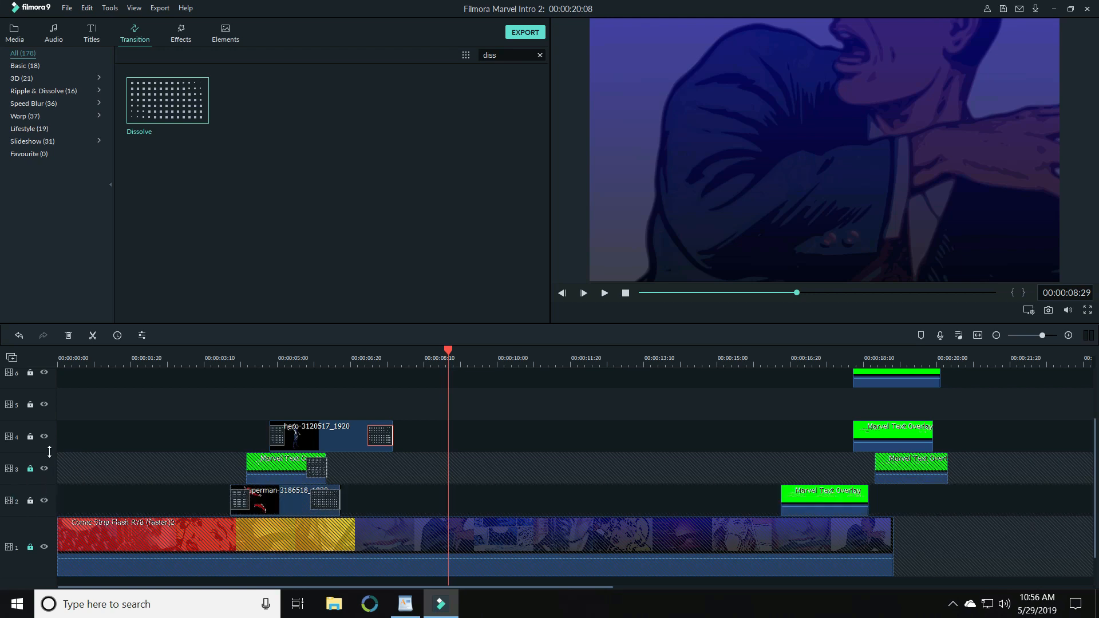
{"action": "left_click", "coordinate": [30, 501]}
{"action": "scroll", "coordinate": [911, 399], "scroll_direction": "up", "scroll_amount": 1}
{"action": "double_click", "coordinate": [911, 399]}
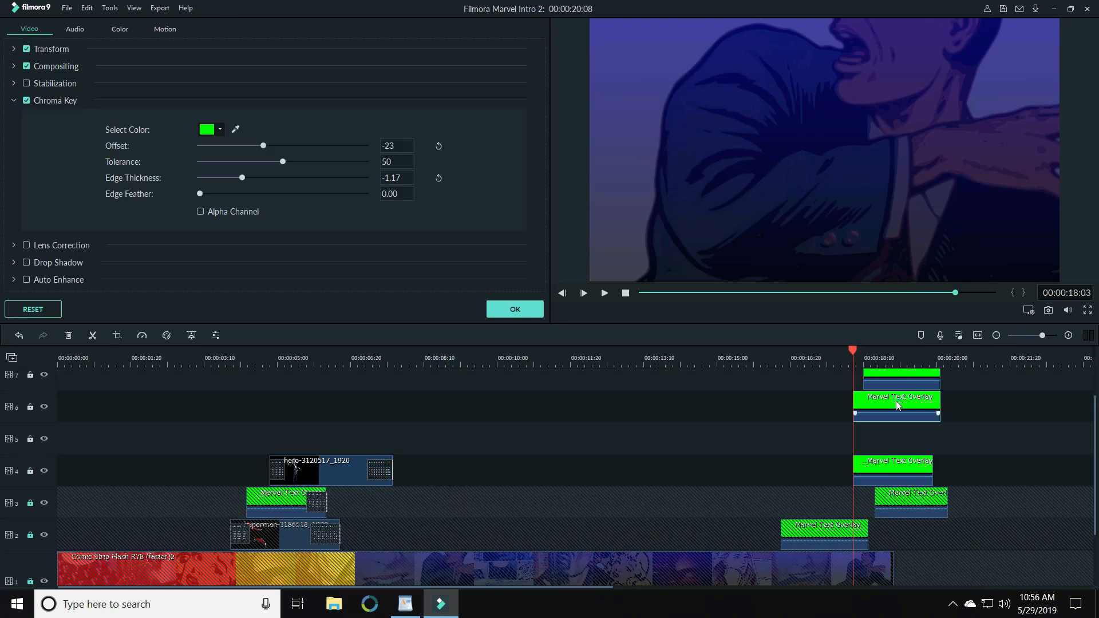
{"action": "left_click_drag", "start_coordinate": [898, 405], "coordinate": [357, 435]}
- Play to 00:00:07:11 and set the text overlay's chroma key to offset 0, tolerance 52, edge thickness -1.44 and edge feather 1.10
{"action": "left_click", "coordinate": [604, 294]}
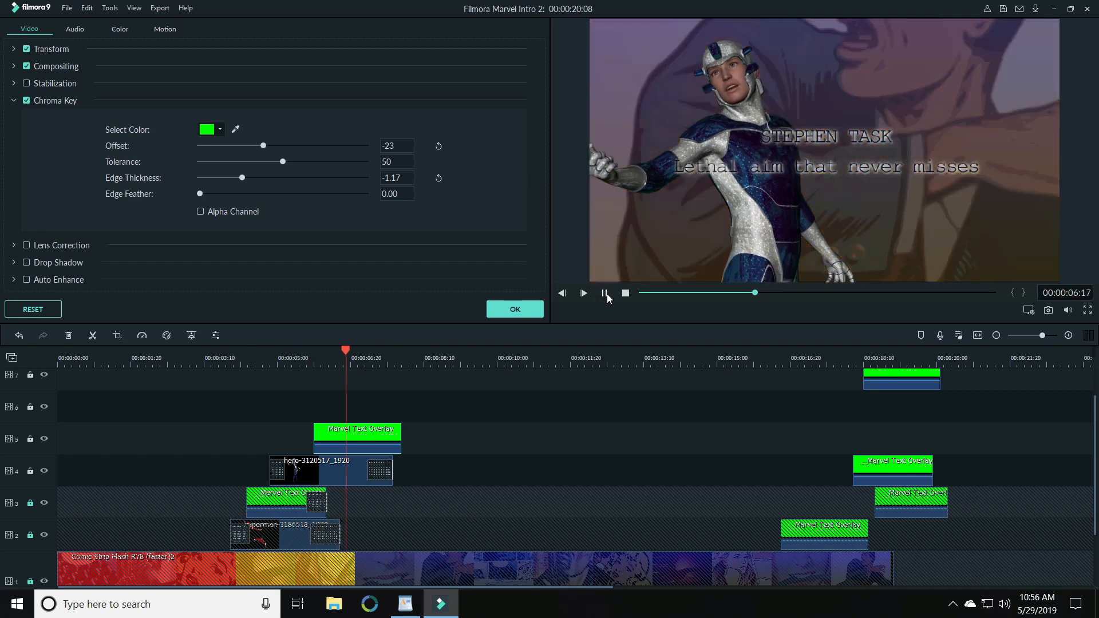
{"action": "left_click", "coordinate": [605, 294]}
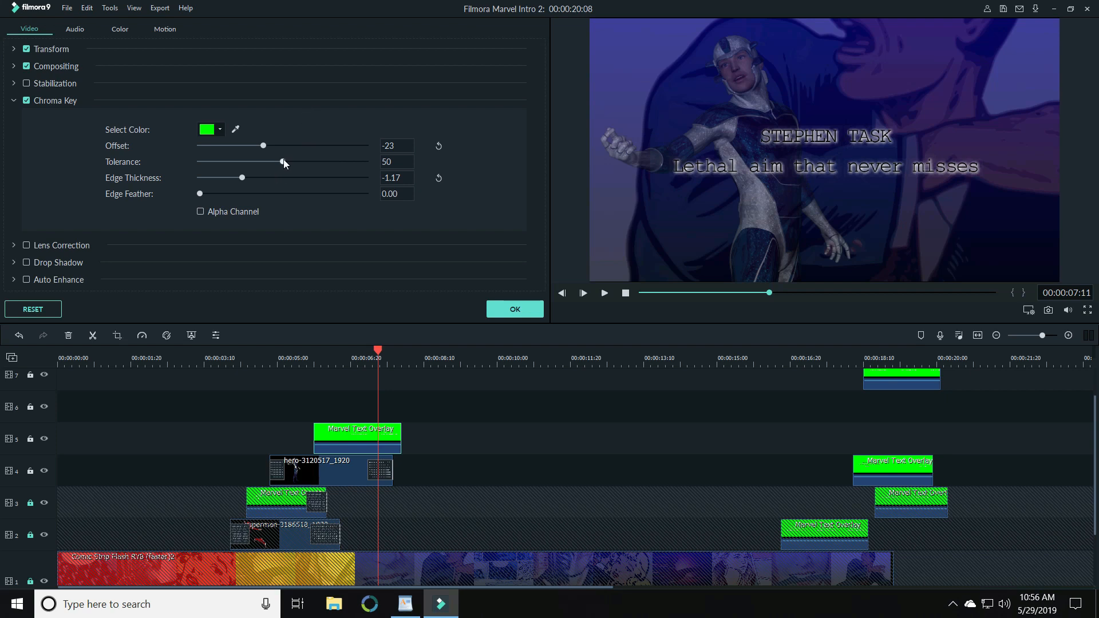
{"action": "mouse_move", "coordinate": [282, 163]}
{"action": "left_mouse_down"}
{"action": "mouse_move", "coordinate": [267, 158]}
{"action": "mouse_move", "coordinate": [292, 163]}
{"action": "left_mouse_up"}
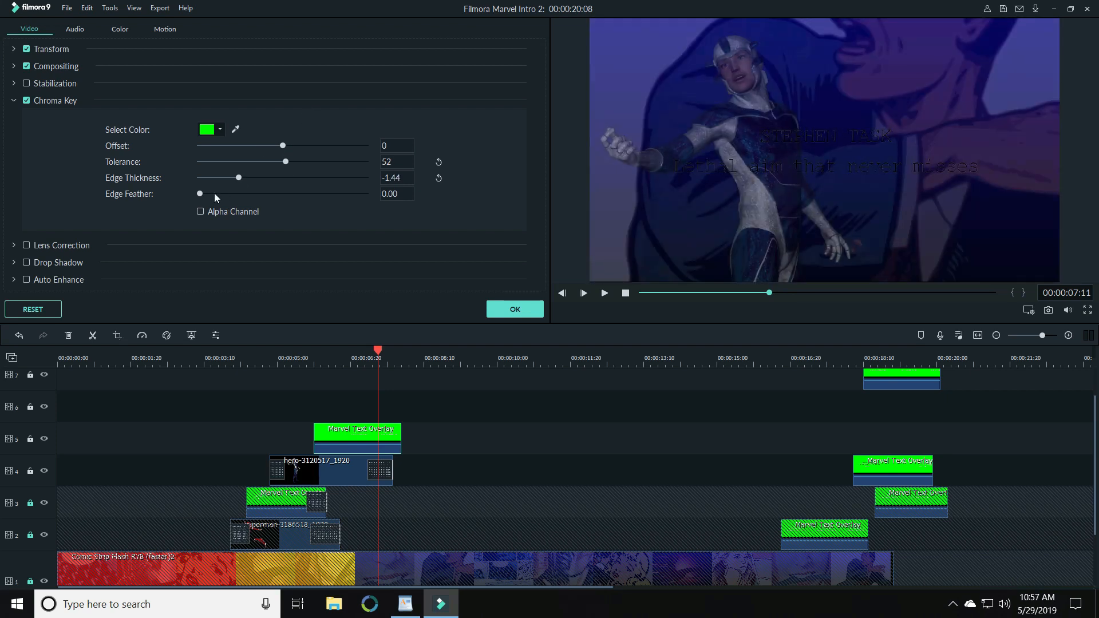
{"action": "mouse_move", "coordinate": [200, 194]}
{"action": "left_mouse_down"}
{"action": "mouse_move", "coordinate": [229, 194]}
{"action": "mouse_move", "coordinate": [218, 195]}
{"action": "left_mouse_up"}
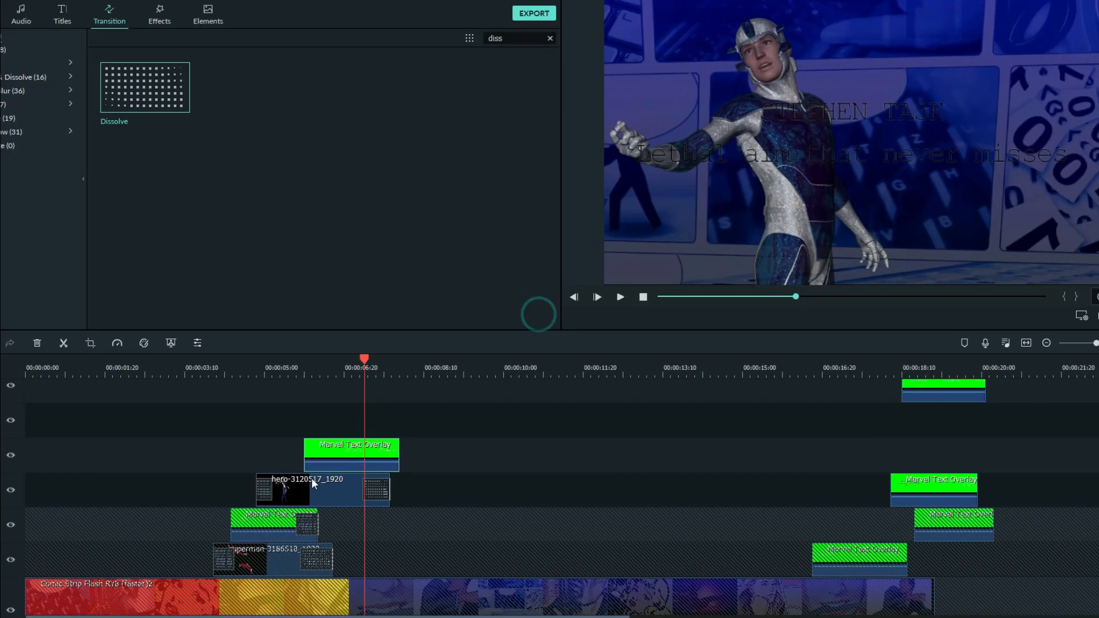
- Apply a zoom-out to the text overlay, with a 670 x 377 start frame around the character name and the full image as end frame
{"action": "right_click", "coordinate": [353, 435]}
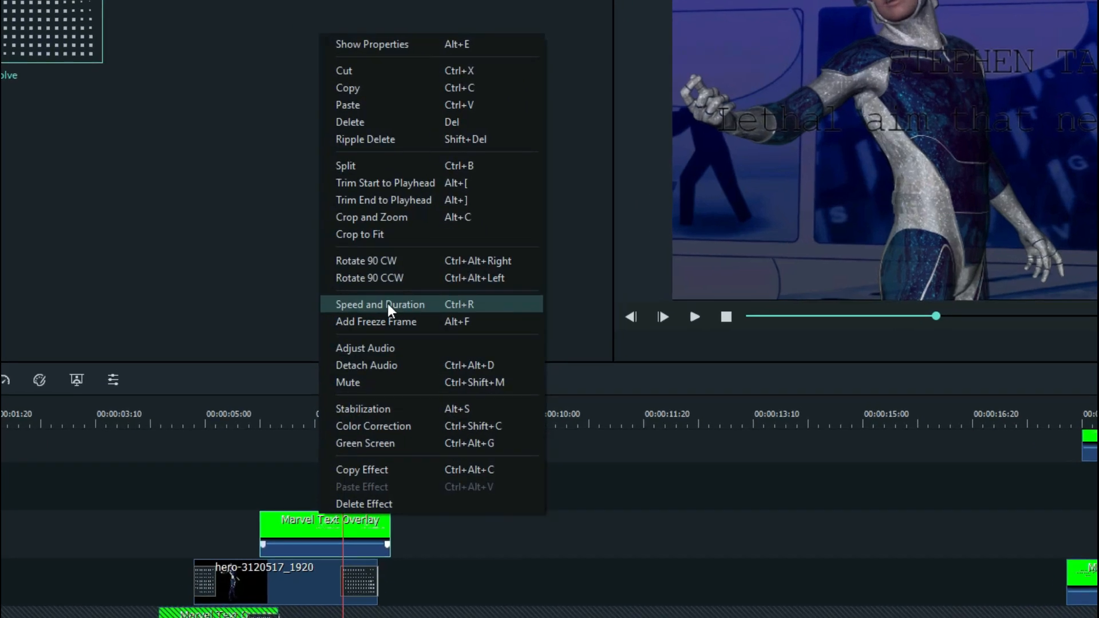
{"action": "left_click", "coordinate": [398, 219]}
{"action": "left_click_drag", "start_coordinate": [513, 302], "coordinate": [567, 264]}
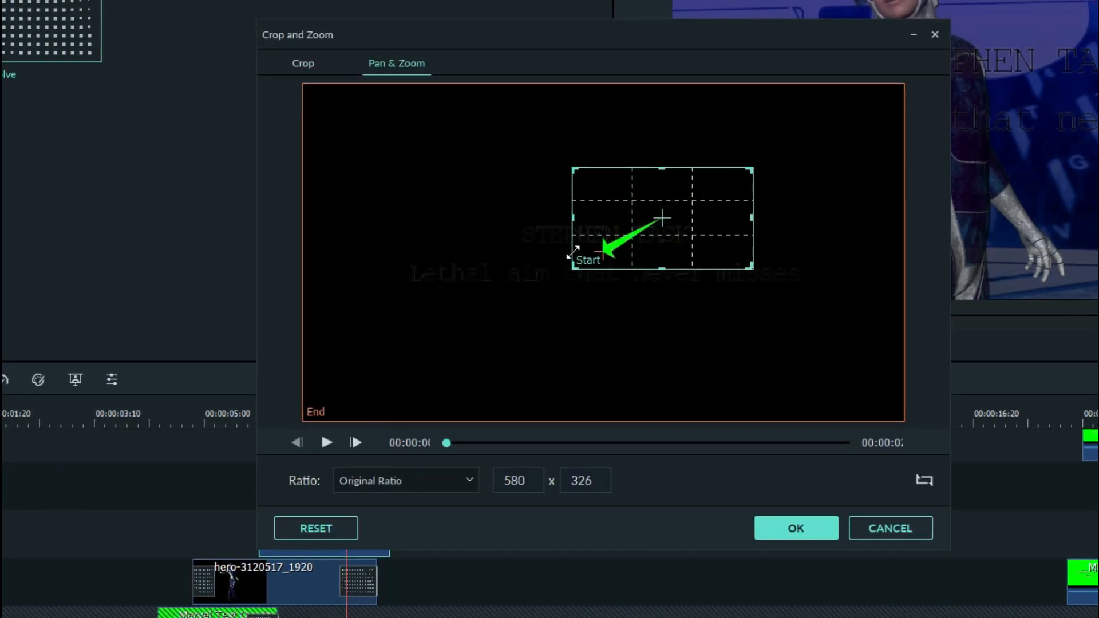
{"action": "left_click_drag", "start_coordinate": [624, 232], "coordinate": [559, 229]}
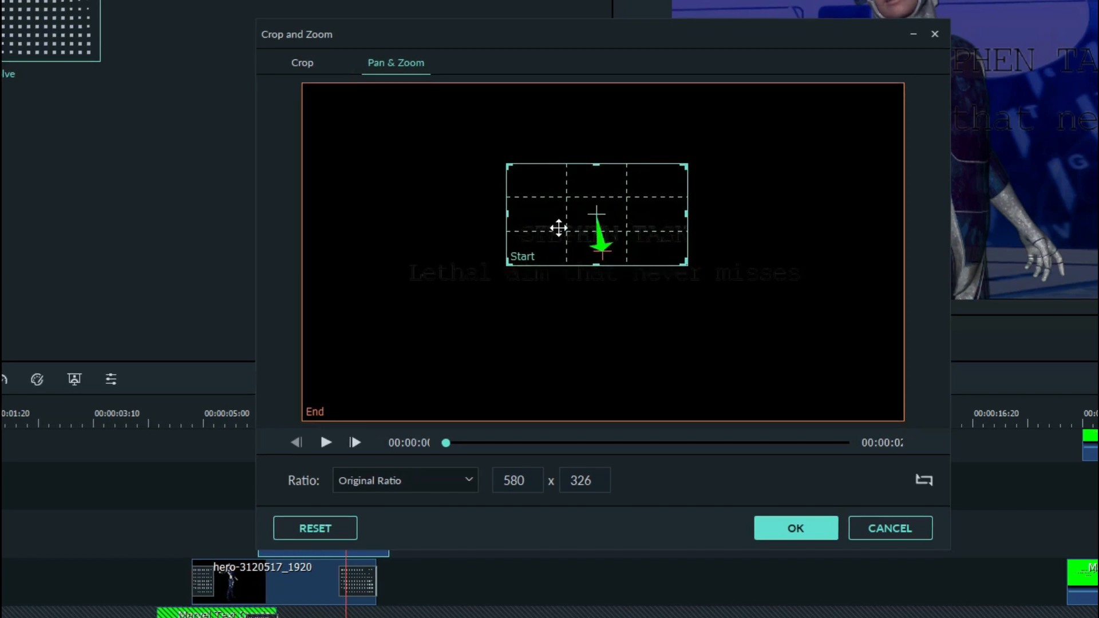
{"action": "left_click_drag", "start_coordinate": [687, 163], "coordinate": [715, 141]}
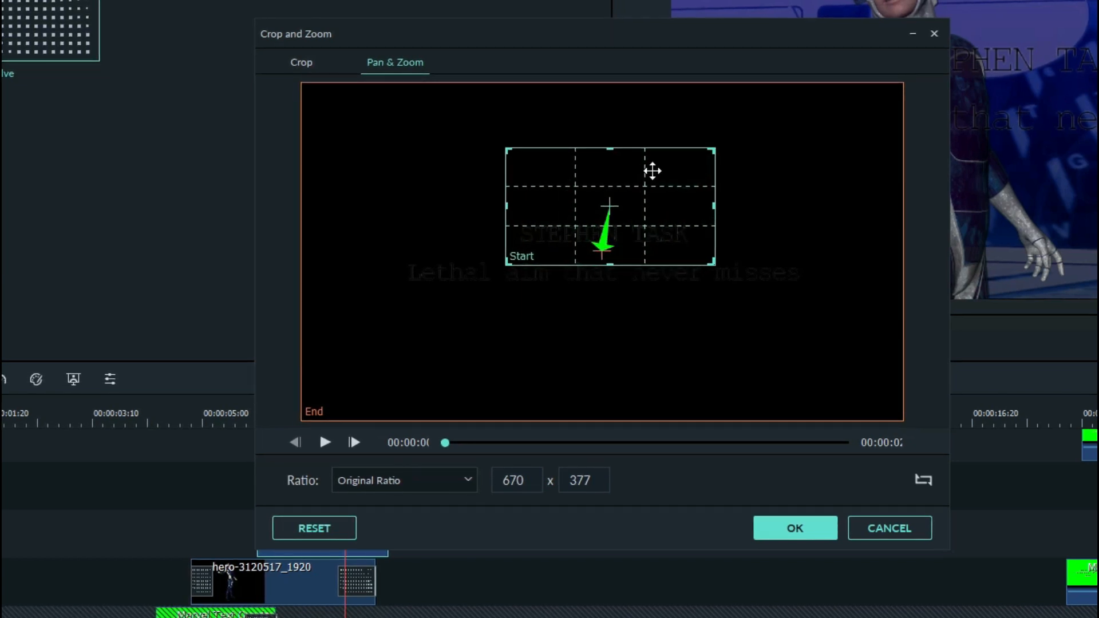
{"action": "left_click_drag", "start_coordinate": [653, 171], "coordinate": [650, 165]}
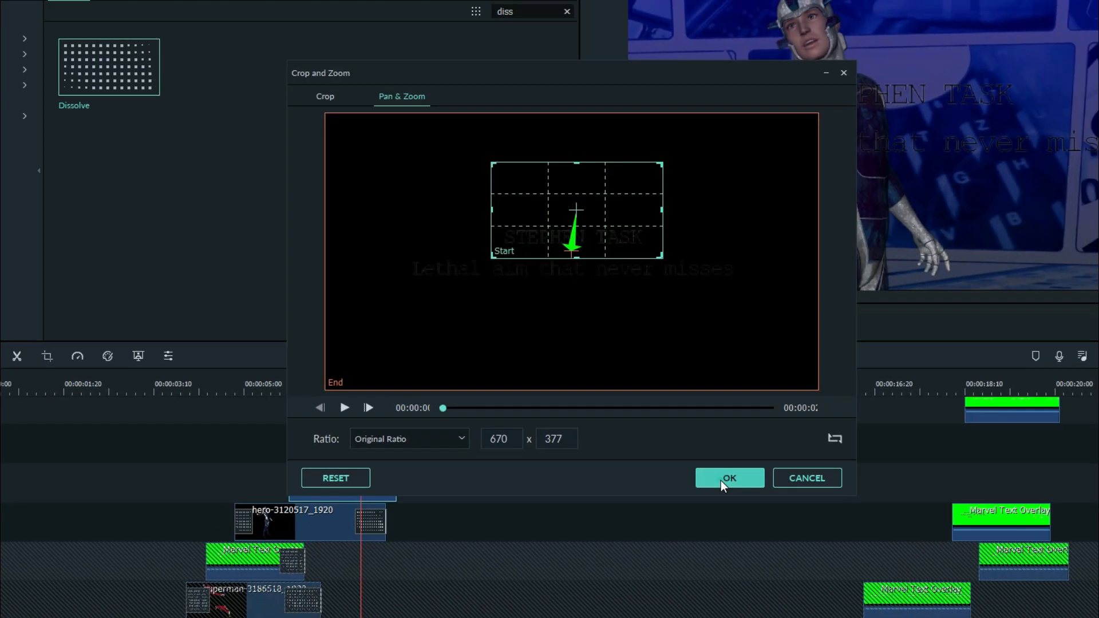
{"action": "left_click", "coordinate": [759, 510]}
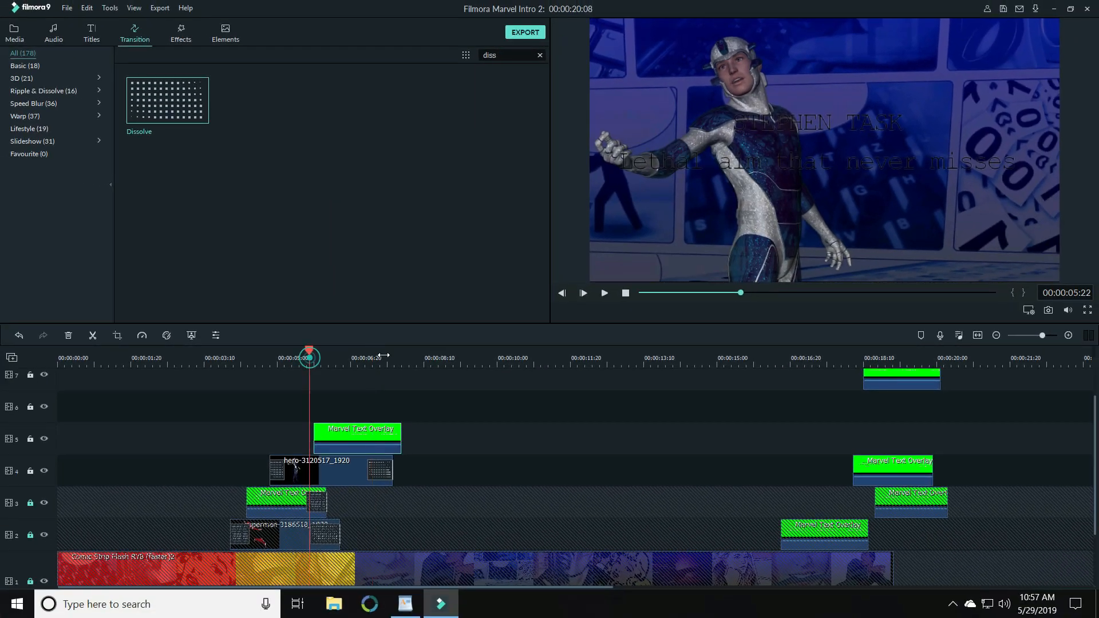
- Preview the zooming text over the hero from 00:00:05:22 to 00:00:07:24
{"action": "left_click", "coordinate": [603, 292]}
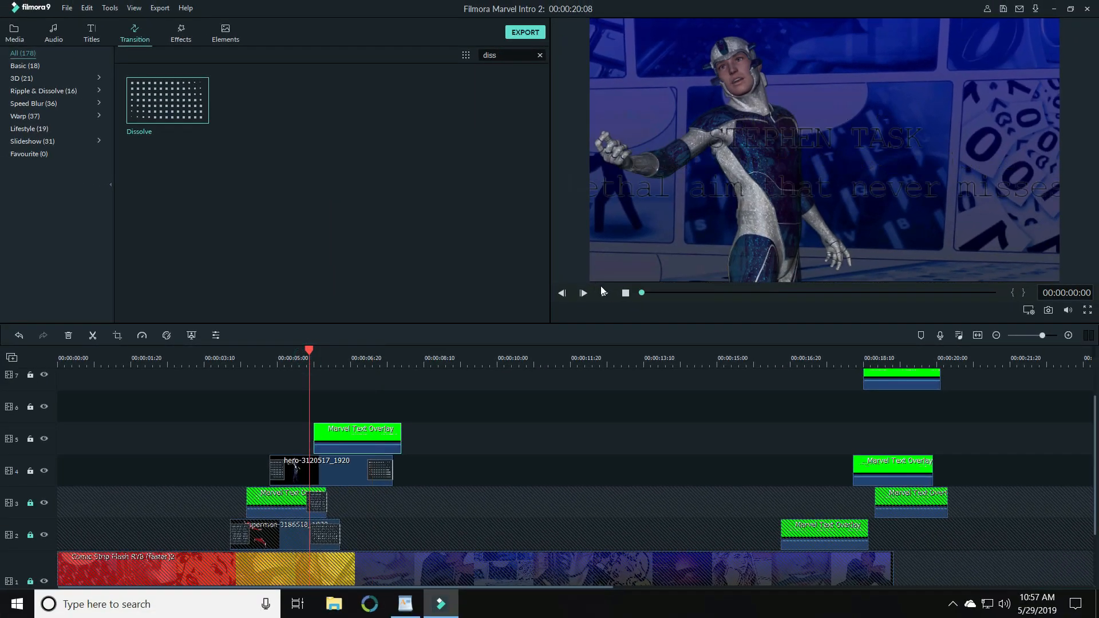
{"action": "left_click", "coordinate": [604, 292]}
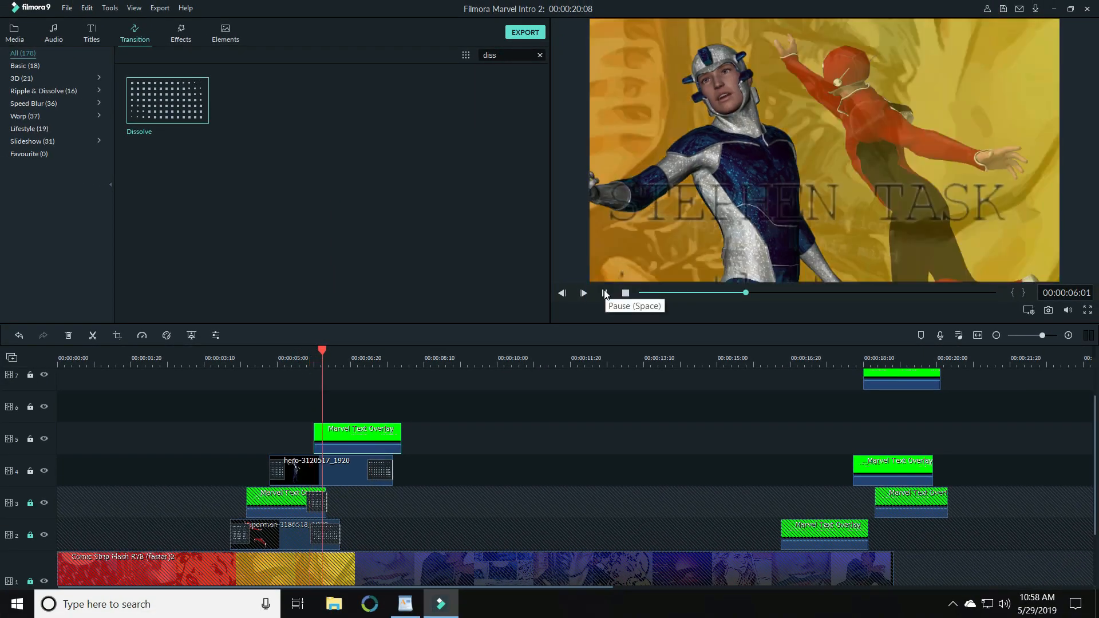
{"action": "left_click", "coordinate": [606, 293]}
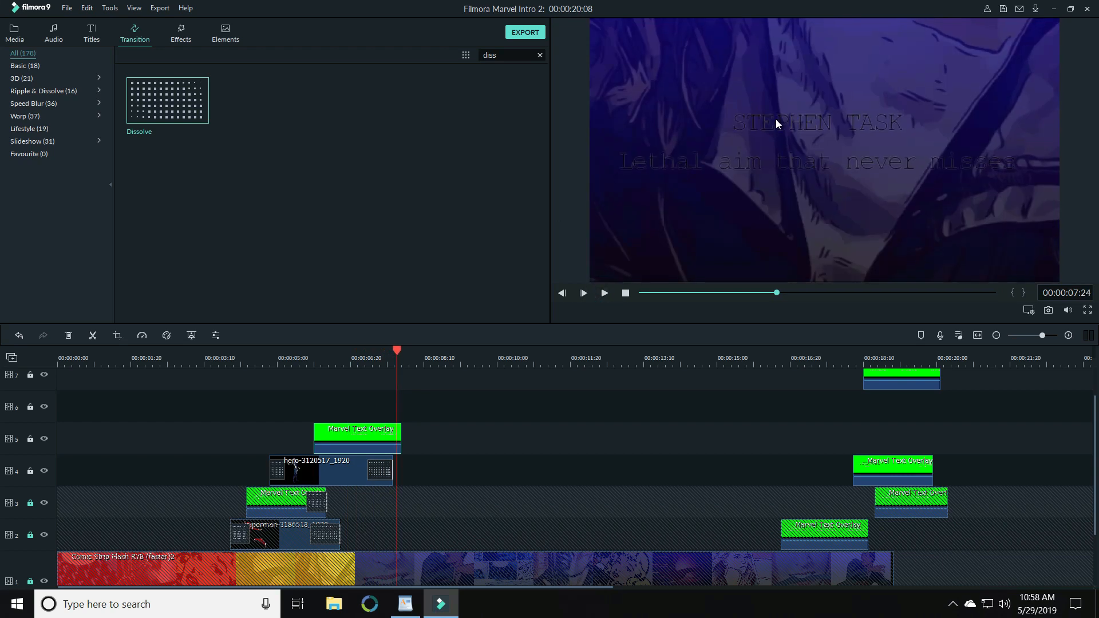
- Lock track 4, shift the text overlay down and right in the frame, and tilt it counterclockwise so the text slopes upward
{"action": "double_click", "coordinate": [788, 160]}
{"action": "left_click_drag", "start_coordinate": [727, 132], "coordinate": [785, 216]}
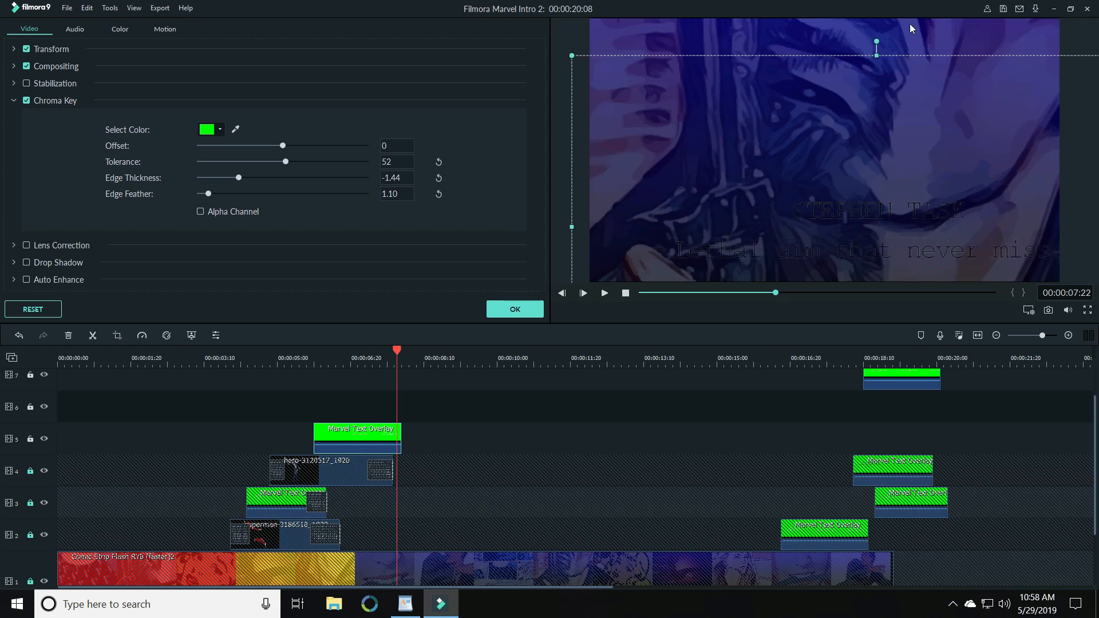
{"action": "left_click_drag", "start_coordinate": [875, 41], "coordinate": [824, 57]}
{"action": "left_click_drag", "start_coordinate": [835, 148], "coordinate": [811, 100]}
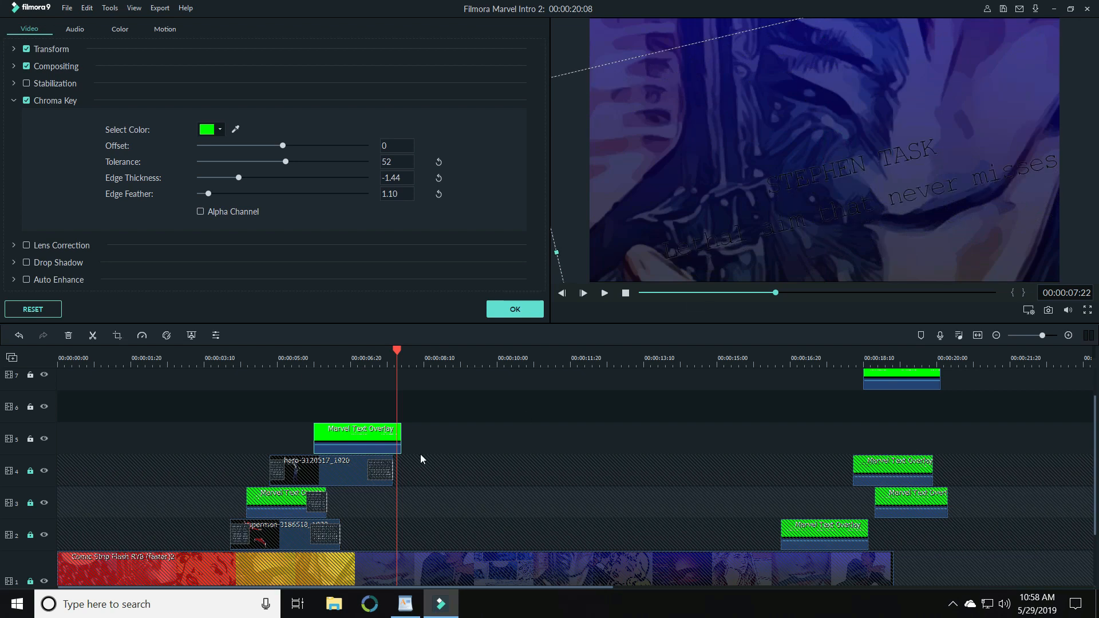
- Preview the tilted text over the hero from 00:00:04:25 to 00:00:06:05
{"action": "left_click", "coordinate": [271, 361]}
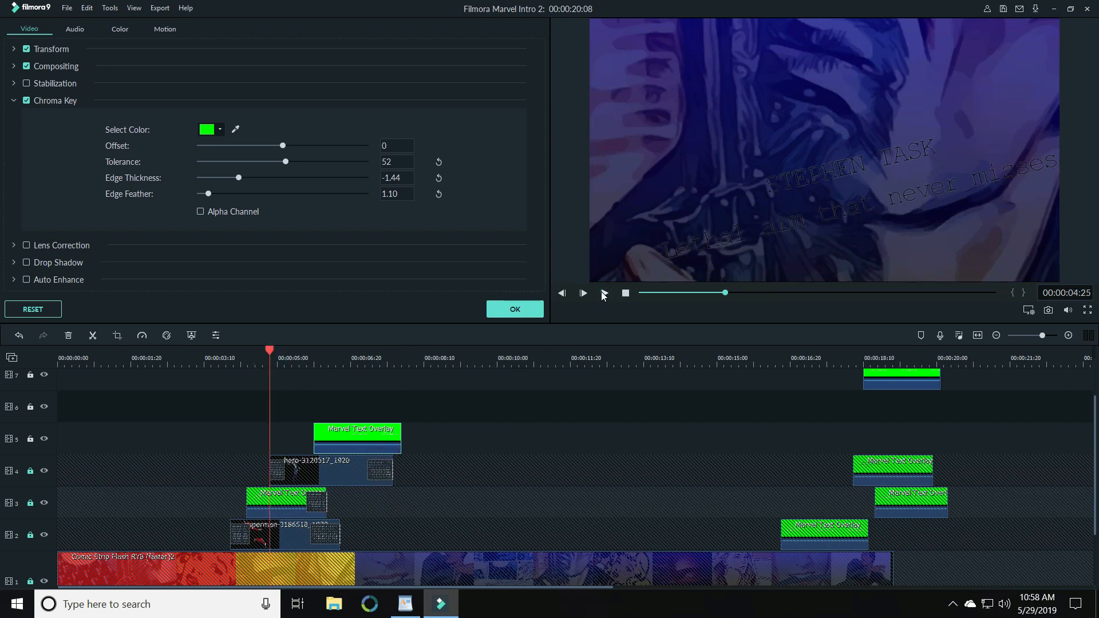
{"action": "left_click", "coordinate": [604, 294]}
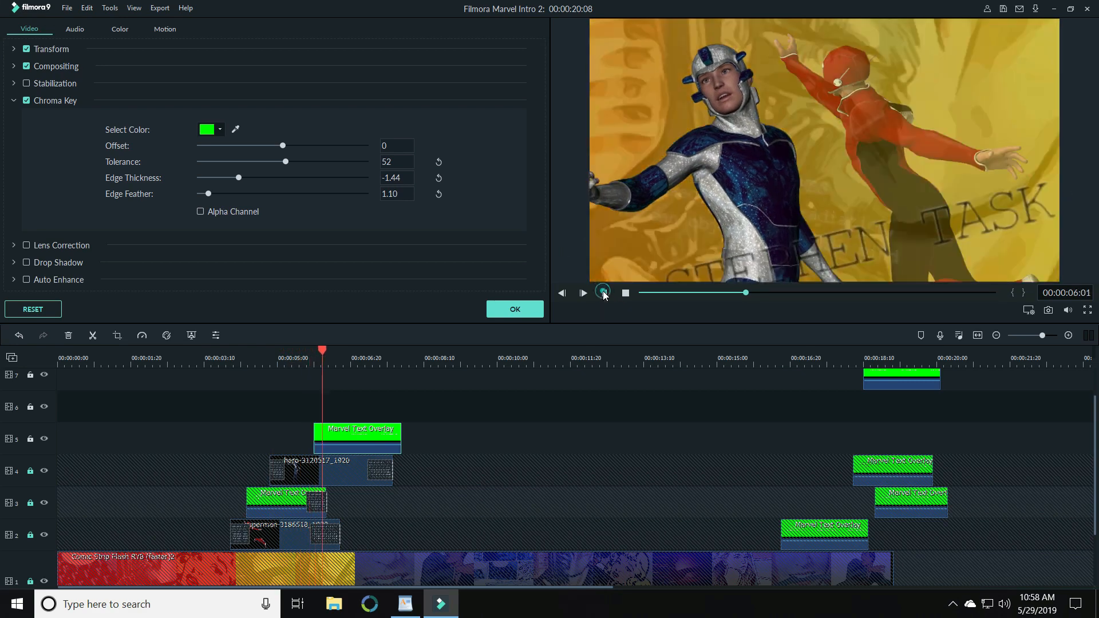
{"action": "left_click", "coordinate": [604, 293]}
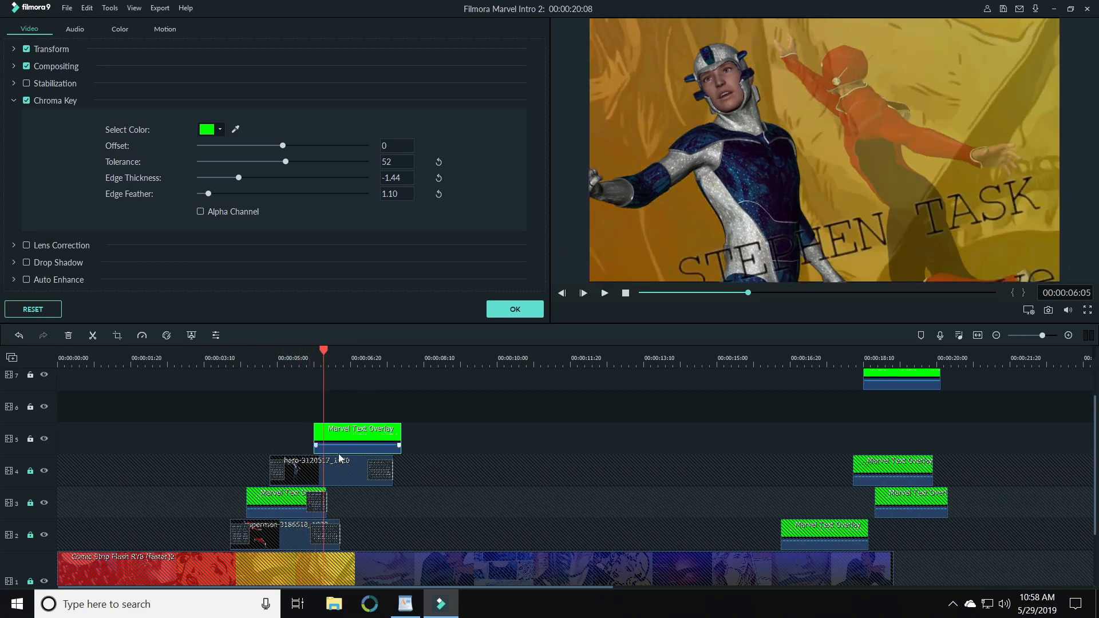
- Move the track 5 text overlay to start just after the hero image, extend its end slightly past the image, and preview the timing
{"action": "left_click_drag", "start_coordinate": [340, 441], "coordinate": [313, 437]}
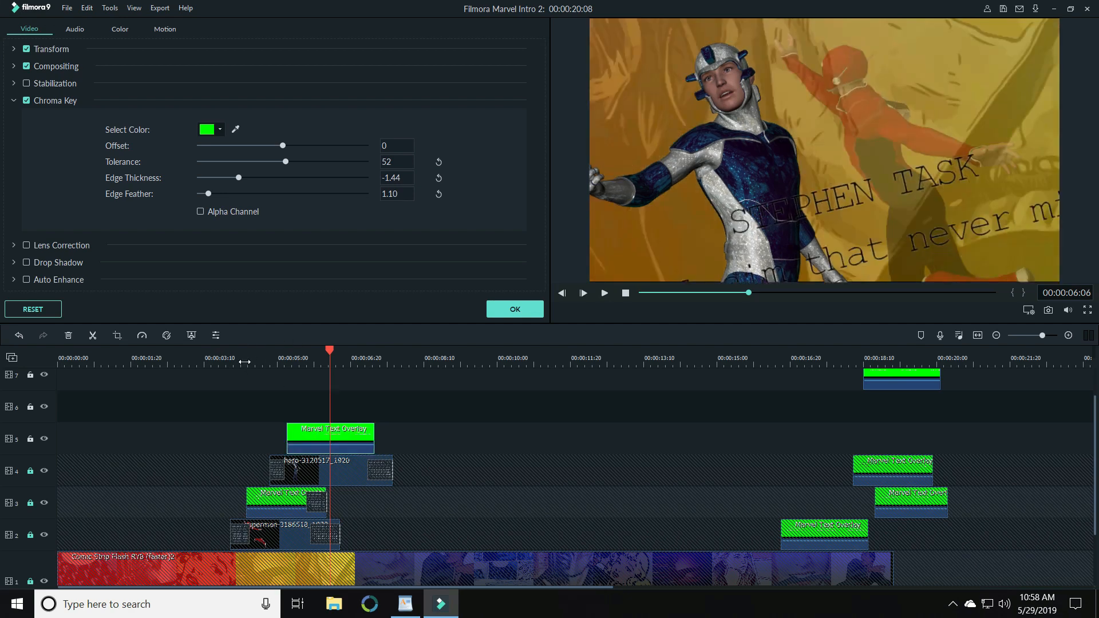
{"action": "left_click", "coordinate": [265, 361]}
{"action": "left_click", "coordinate": [604, 295]}
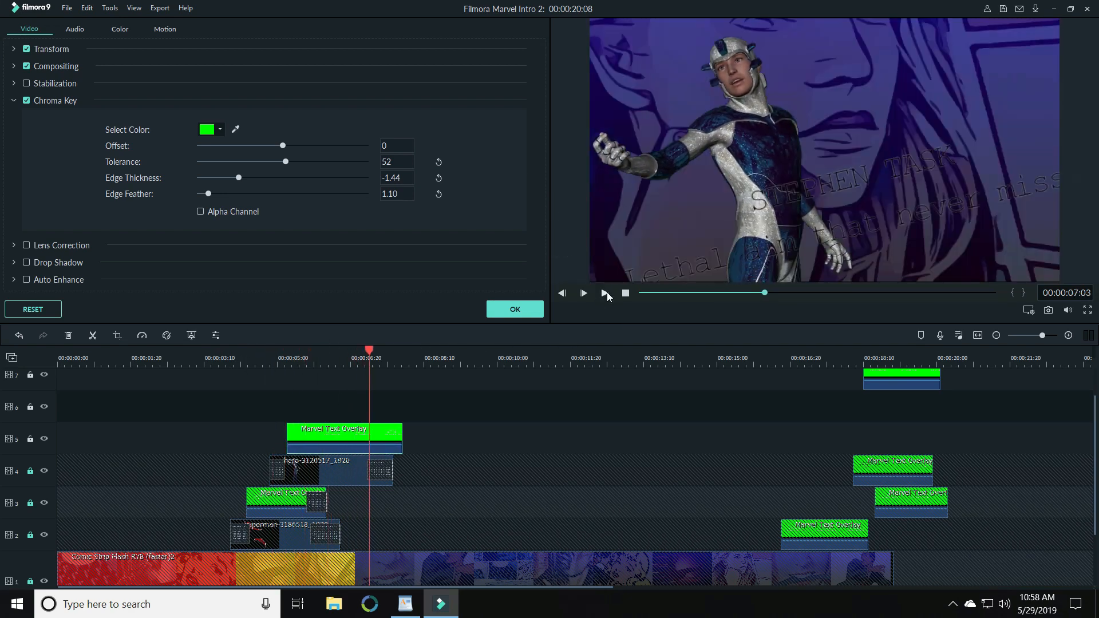
{"action": "left_click", "coordinate": [604, 293]}
{"action": "left_click", "coordinate": [604, 294]}
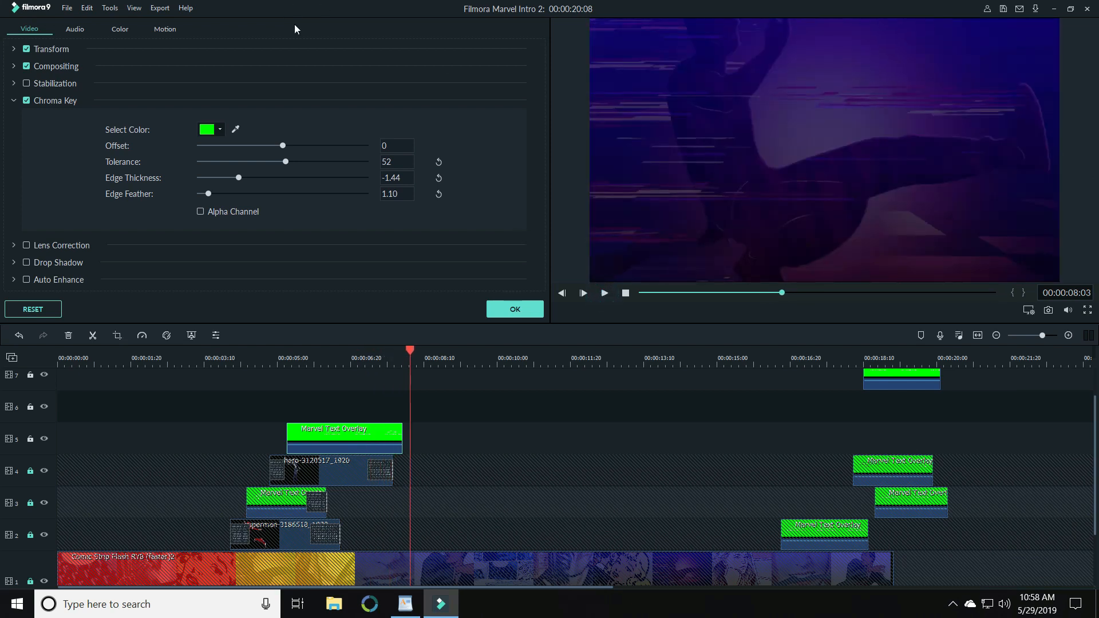
- Add a Dissolve transition to the end of the track 5 text overlay and preview the sequence from 00:00:03:11
{"action": "left_click", "coordinate": [514, 307]}
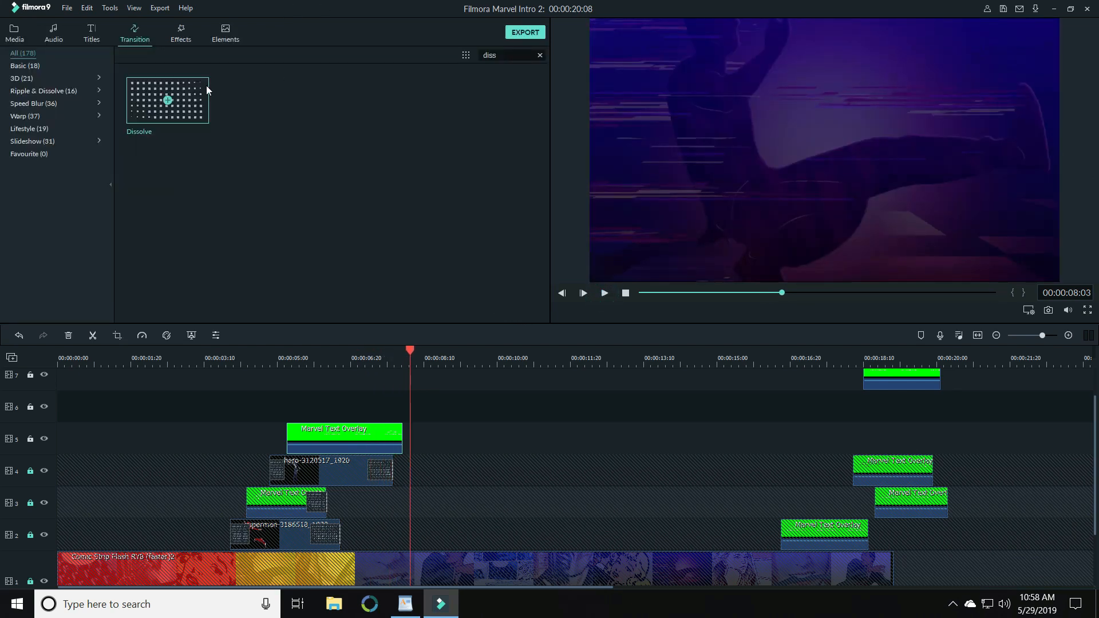
{"action": "left_click_drag", "start_coordinate": [207, 85], "coordinate": [371, 435]}
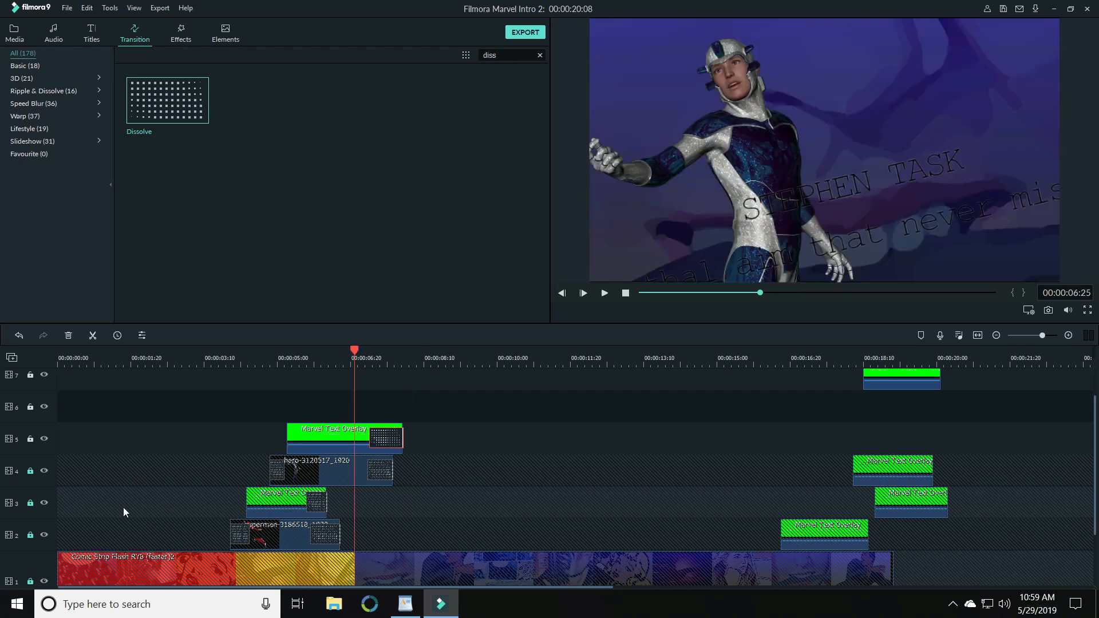
{"action": "left_click", "coordinate": [206, 360]}
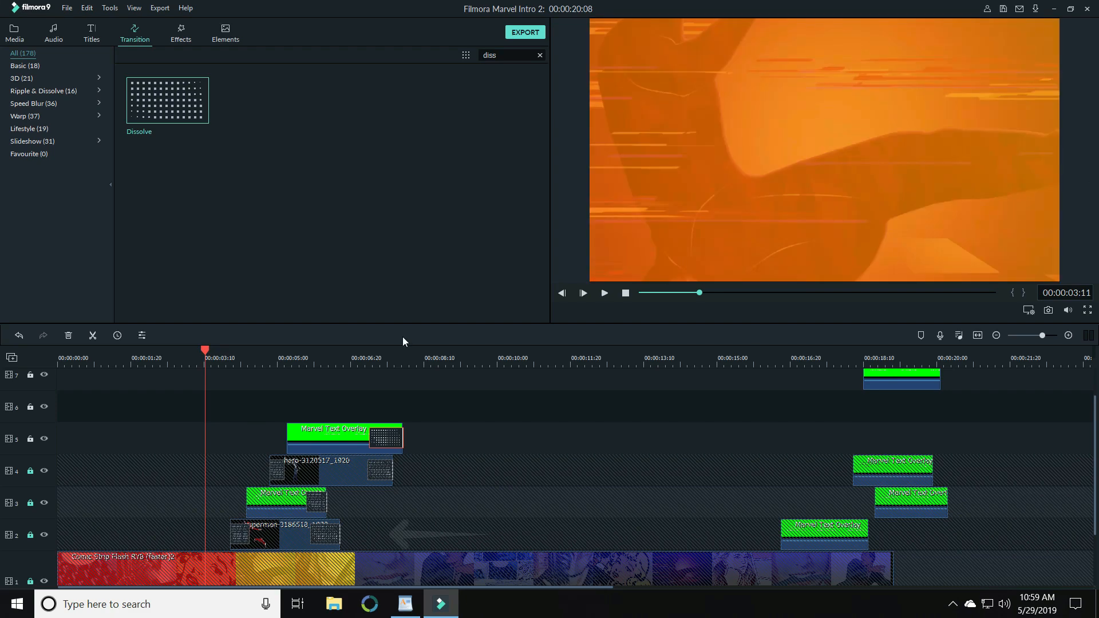
{"action": "left_click", "coordinate": [604, 294]}
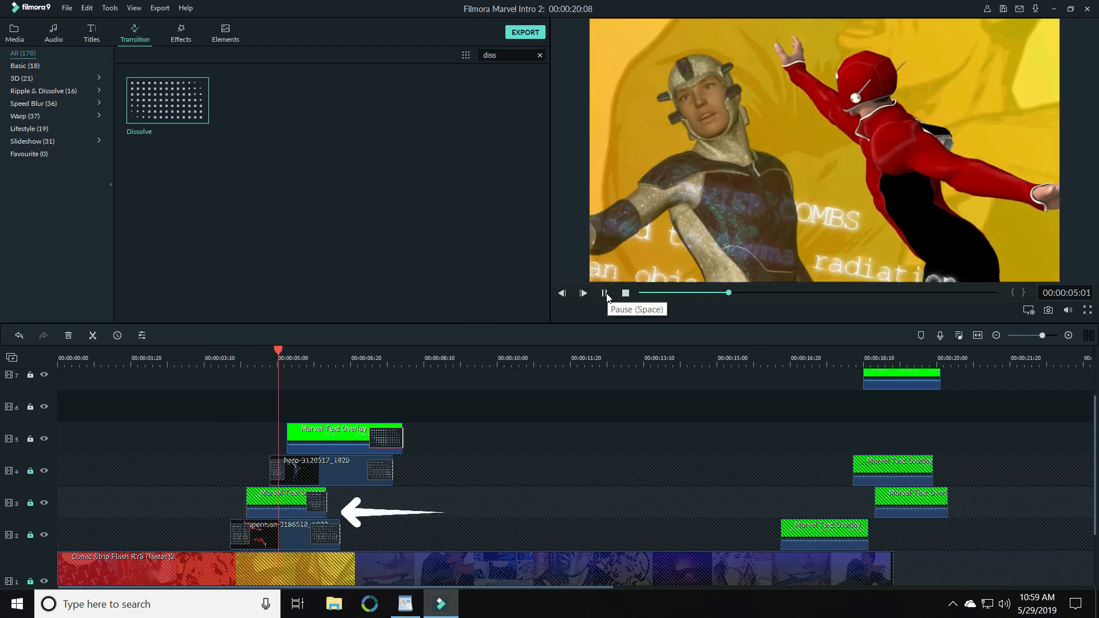
{"action": "left_click", "coordinate": [606, 294]}
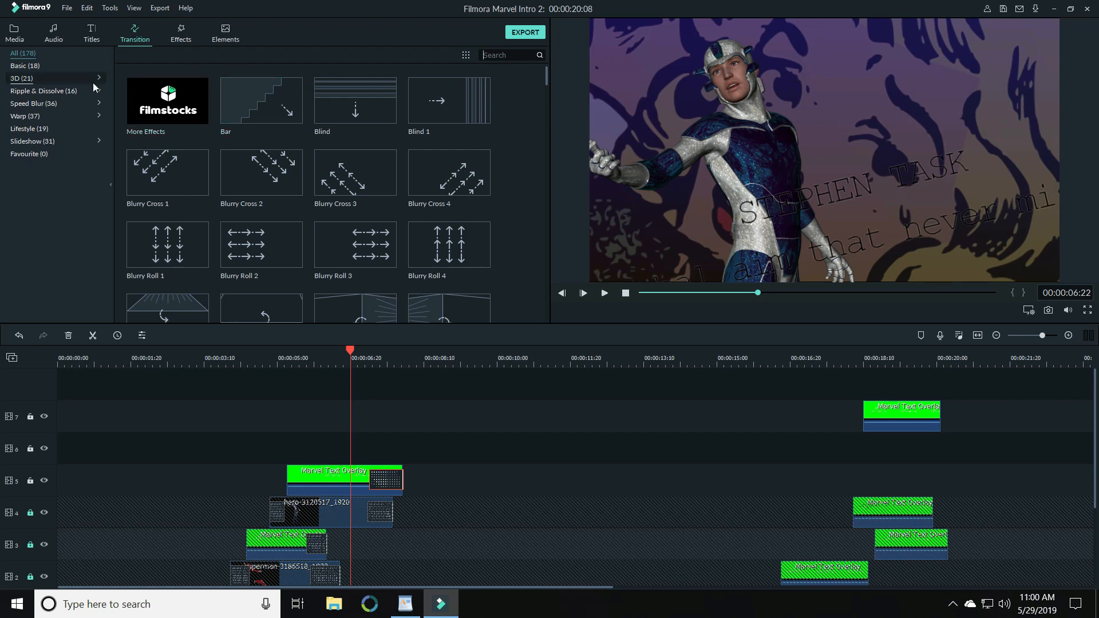
- Find the Blur effect by searching for "blur" and place it on track 6 above the text overlay
{"action": "left_click", "coordinate": [179, 36]}
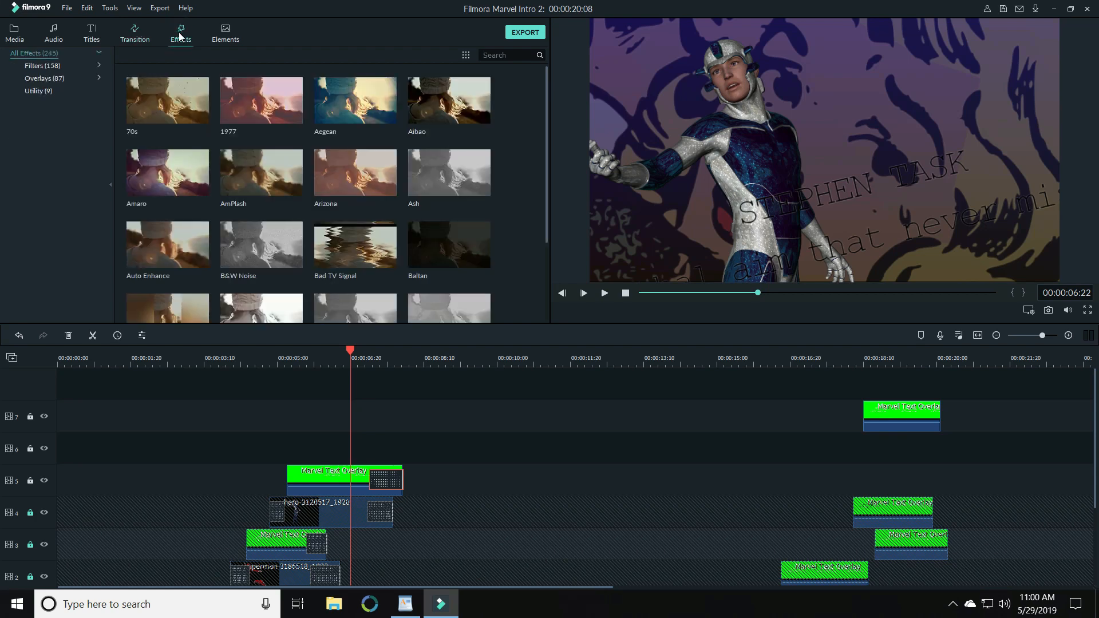
{"action": "left_click", "coordinate": [504, 55]}
{"action": "type", "text": "blur"}
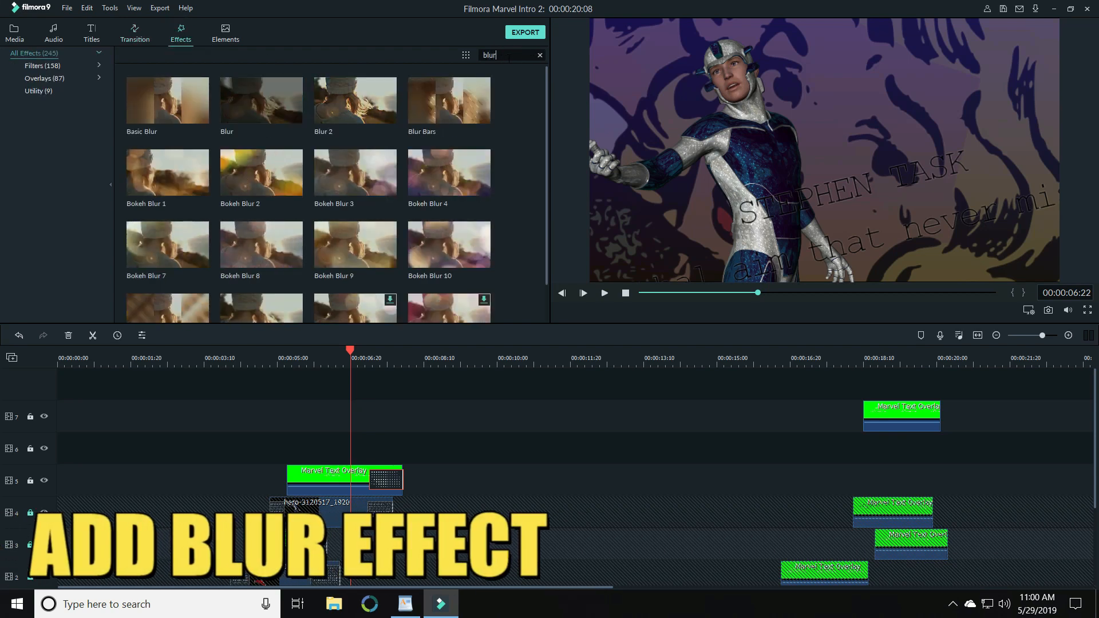
{"action": "left_click_drag", "start_coordinate": [266, 87], "coordinate": [266, 452]}
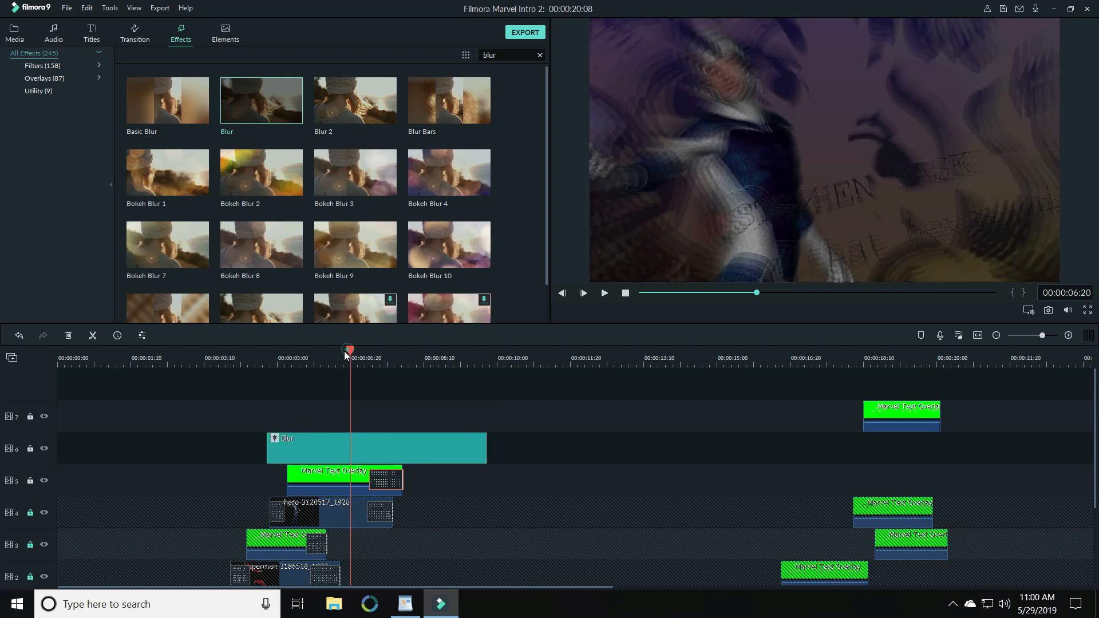
- Shift the Blur effect earlier to start with the superman image on track 2 and preview the blurred section
{"action": "left_click_drag", "start_coordinate": [345, 352], "coordinate": [230, 355]}
{"action": "left_click_drag", "start_coordinate": [326, 448], "coordinate": [289, 448]}
{"action": "left_click", "coordinate": [205, 358]}
{"action": "left_click", "coordinate": [604, 294]}
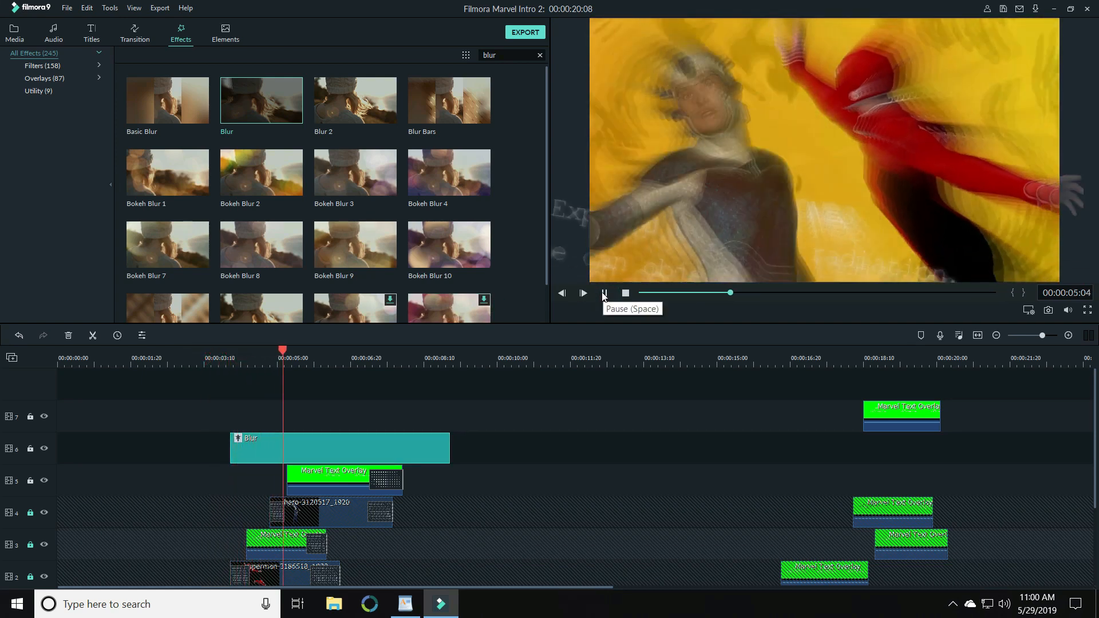
{"action": "left_click", "coordinate": [604, 294]}
- Set the Blur effect's Phase Increment to 0, Zoom Rate to 1 and Alpha to 63, and preview the result from 00:00:03:19
{"action": "double_click", "coordinate": [316, 452]}
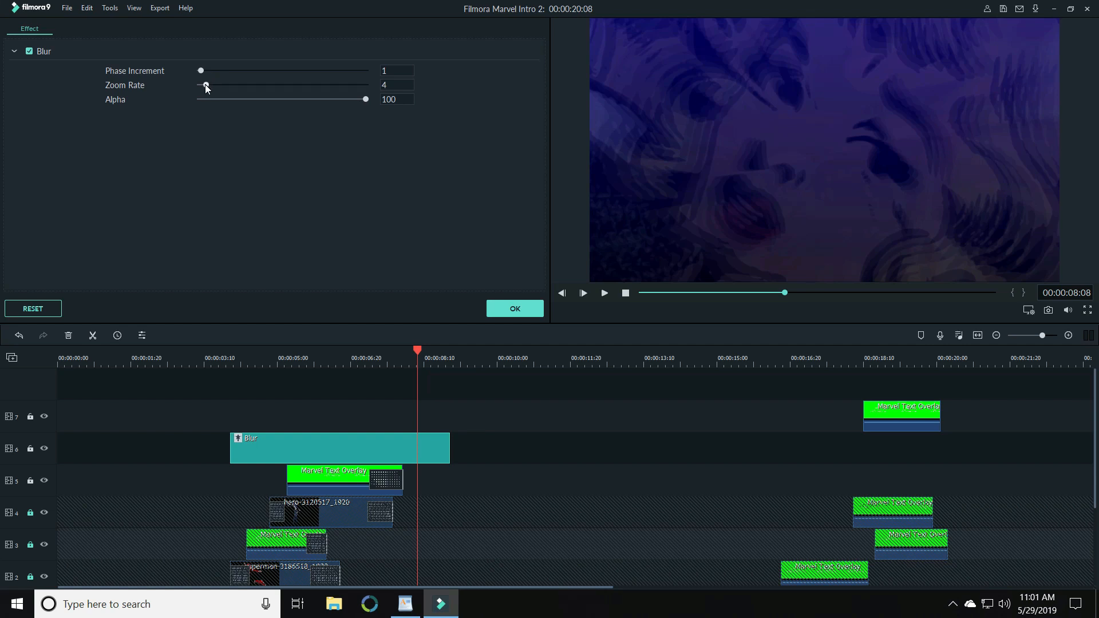
{"action": "left_click_drag", "start_coordinate": [205, 84], "coordinate": [204, 87]}
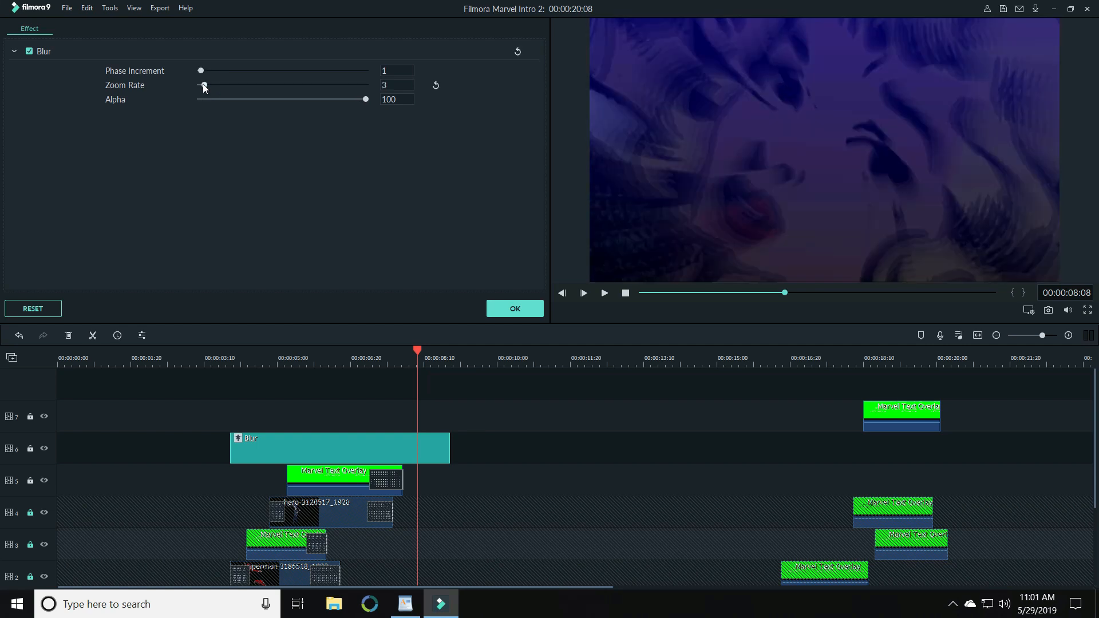
{"action": "left_click", "coordinate": [216, 360]}
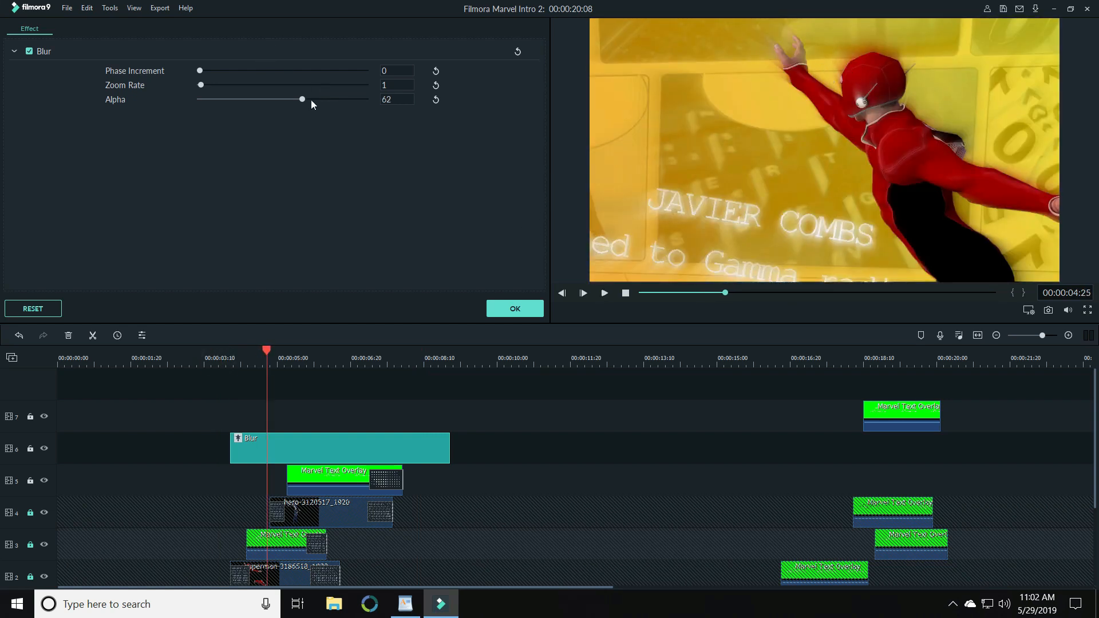
{"action": "left_click_drag", "start_coordinate": [302, 99], "coordinate": [258, 99]}
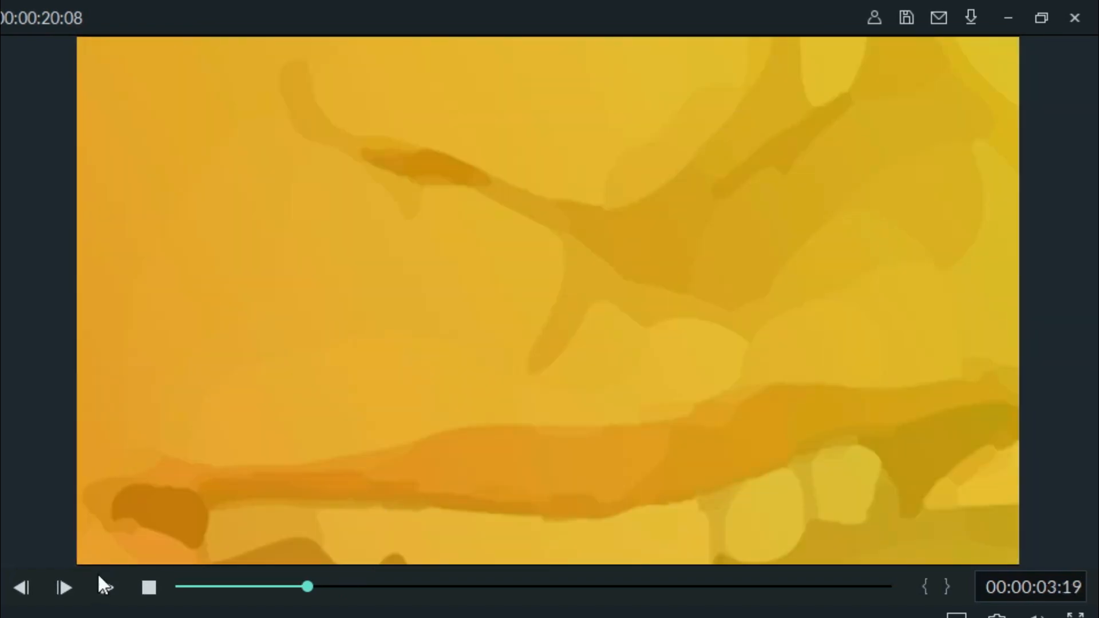
{"action": "left_click", "coordinate": [105, 587]}
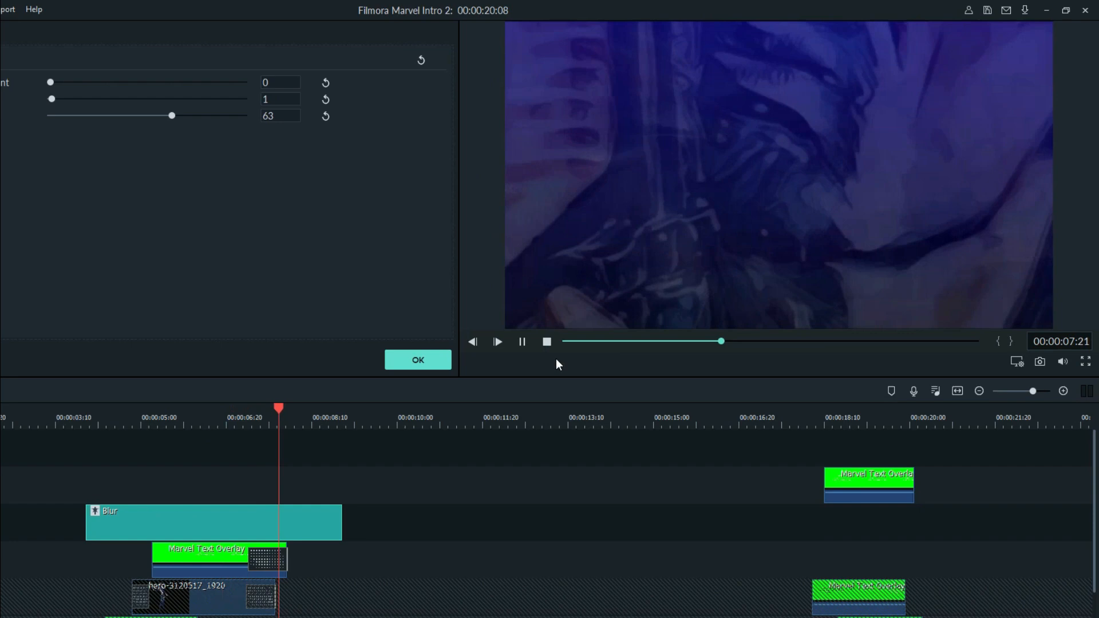
{"action": "left_click", "coordinate": [522, 342]}
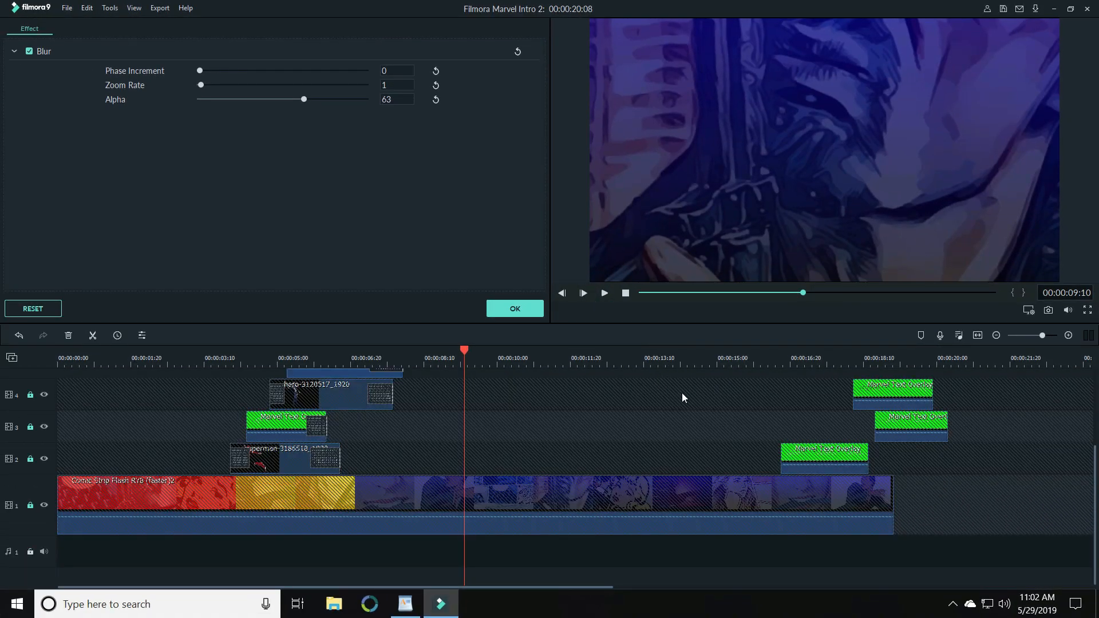
- Lower the Blur effect's Alpha to below 50 and look over the layered tracks beneath it
{"action": "scroll", "coordinate": [682, 392], "scroll_direction": "up", "scroll_amount": 2}
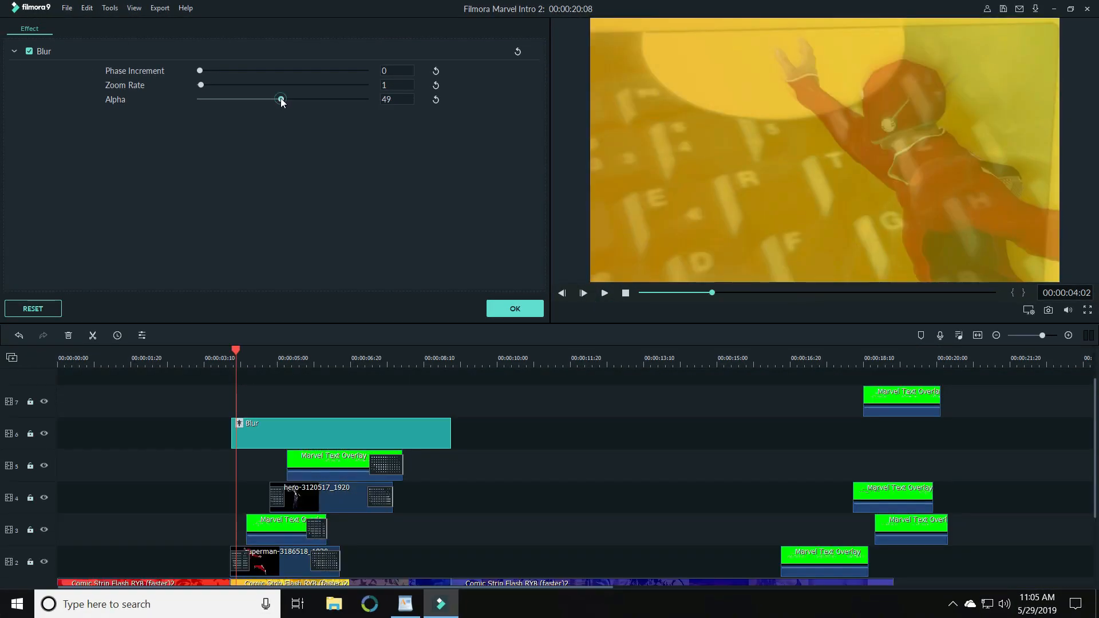
{"action": "left_click_drag", "start_coordinate": [283, 100], "coordinate": [269, 99]}
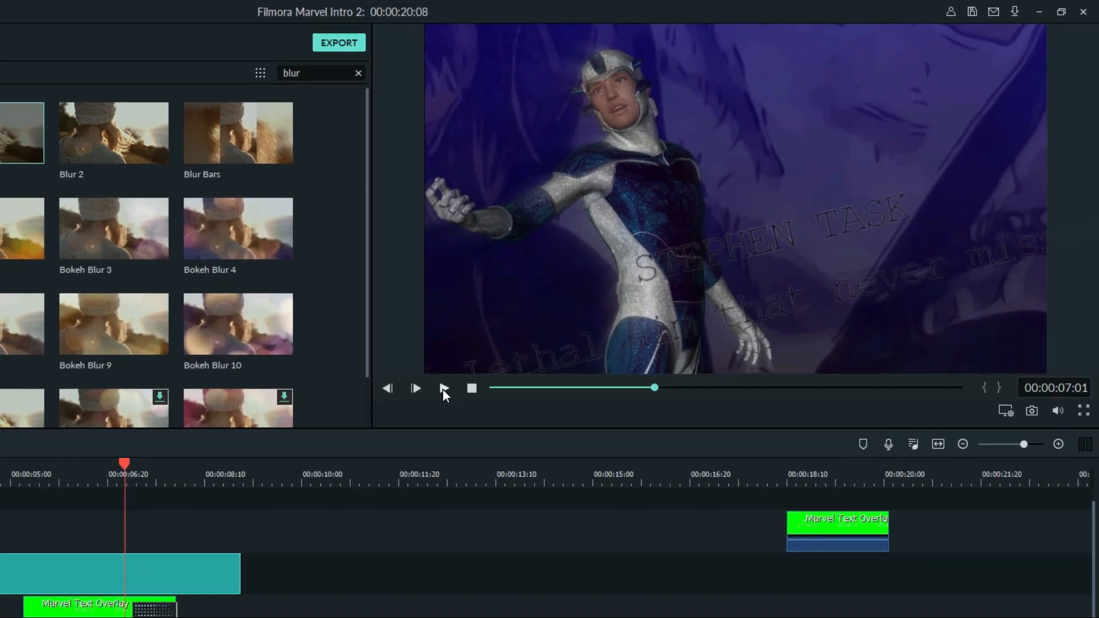
{"action": "scroll", "coordinate": [441, 496], "scroll_direction": "down", "scroll_amount": 3}
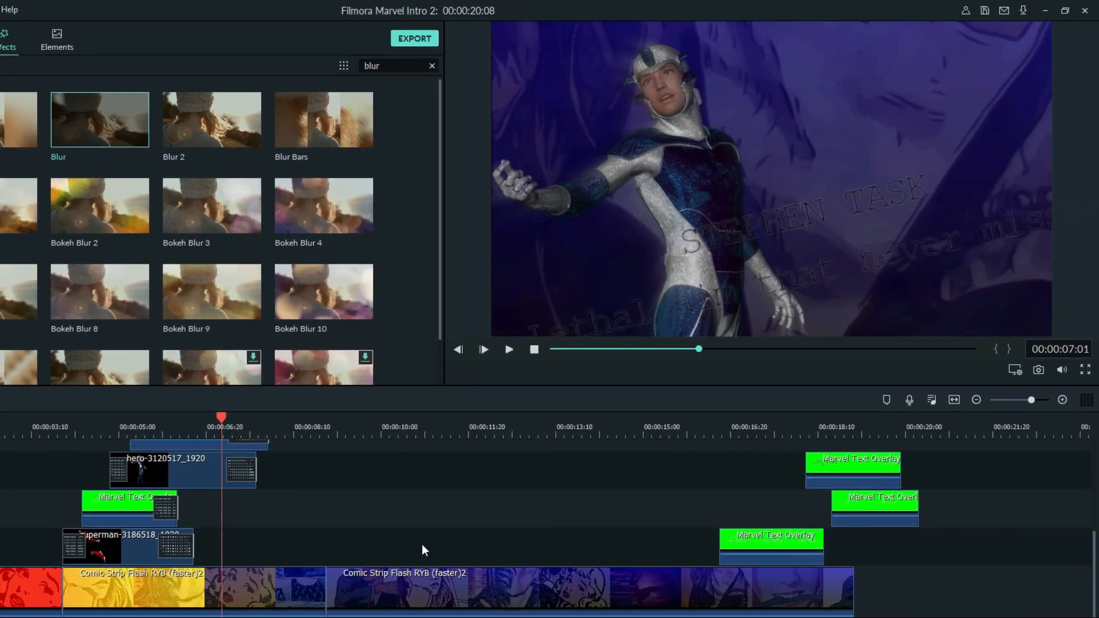
{"action": "scroll", "coordinate": [466, 531], "scroll_direction": "up", "scroll_amount": 3}
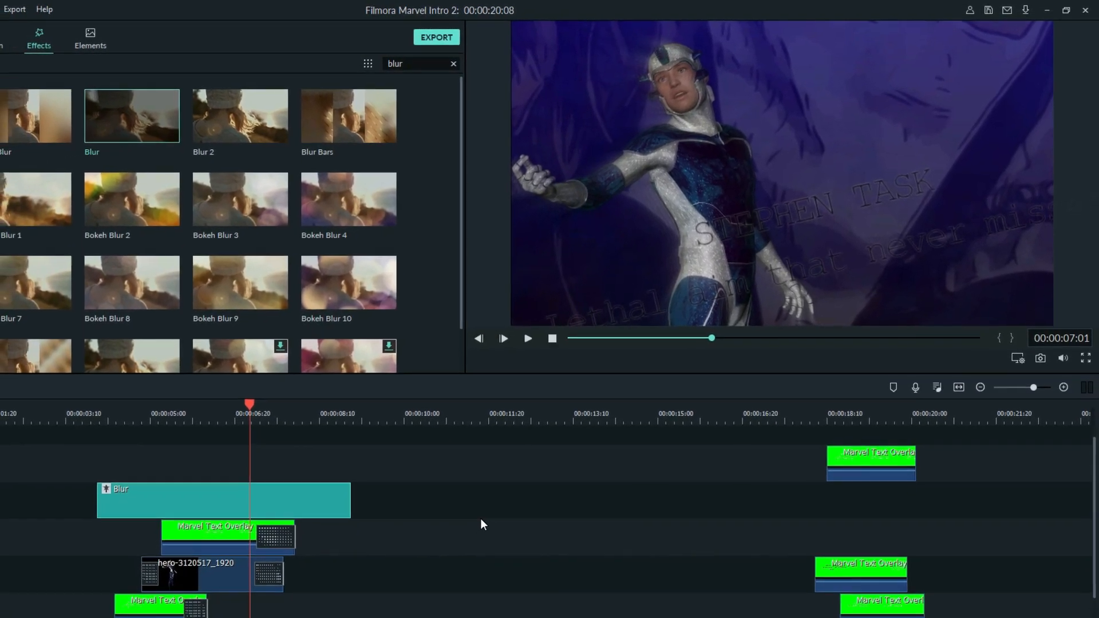